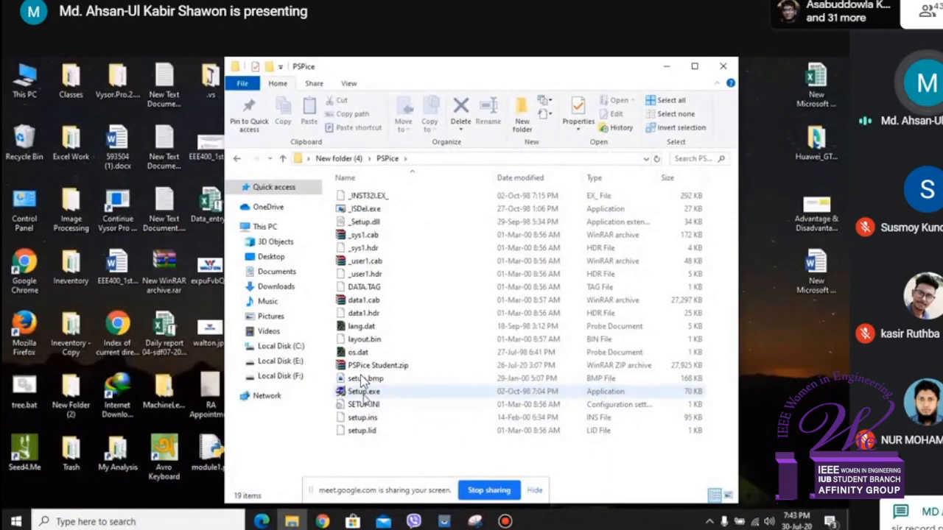
Launch Capture Student from the PSpice Student program group as administrator.
key("super")
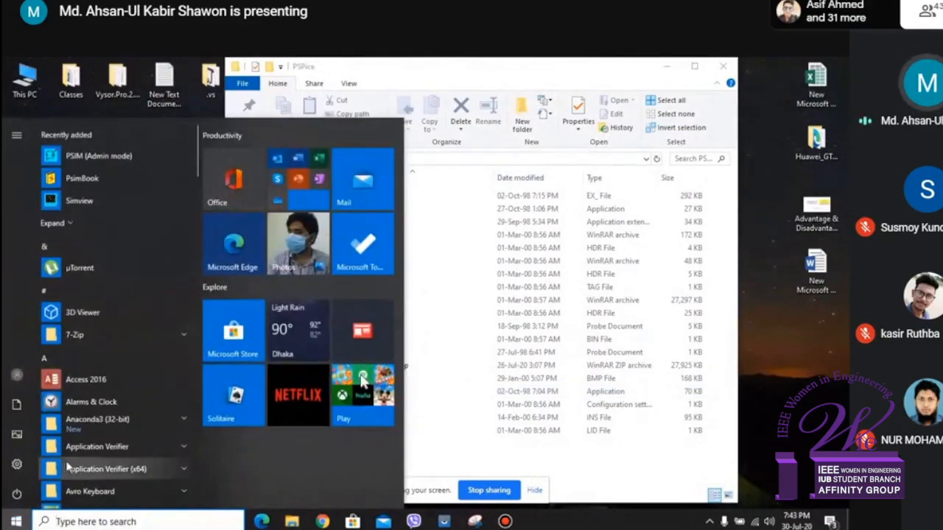
scroll(68, 466, "down", 3)
scroll(68, 465, "down", 15)
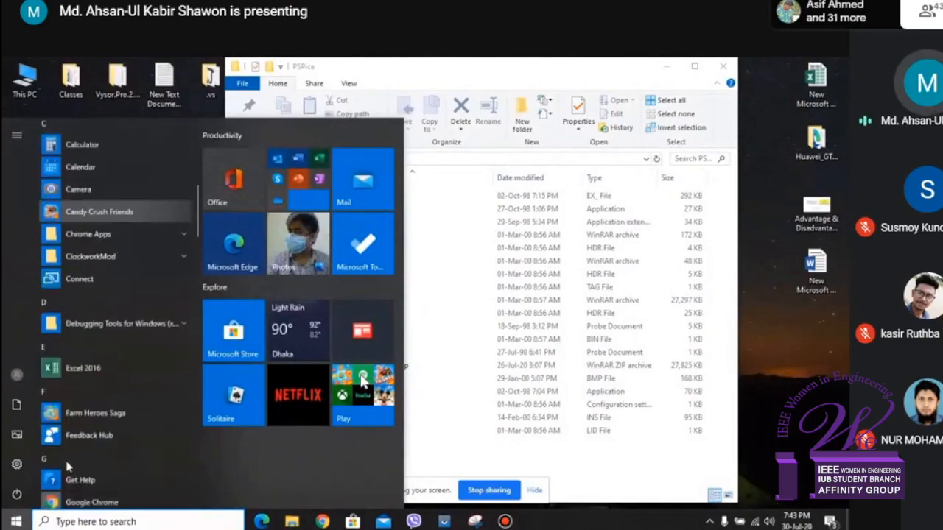
scroll(68, 466, "down", 18)
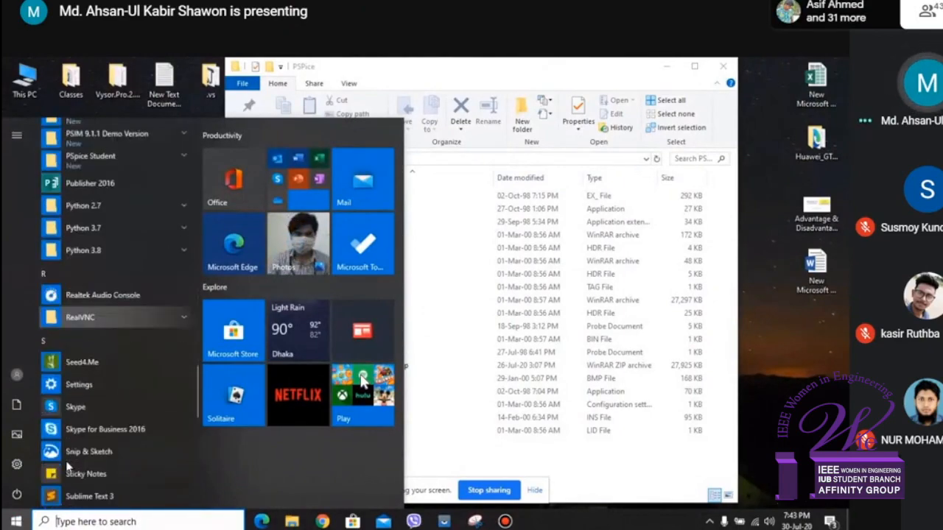
scroll(67, 467, "up", 3)
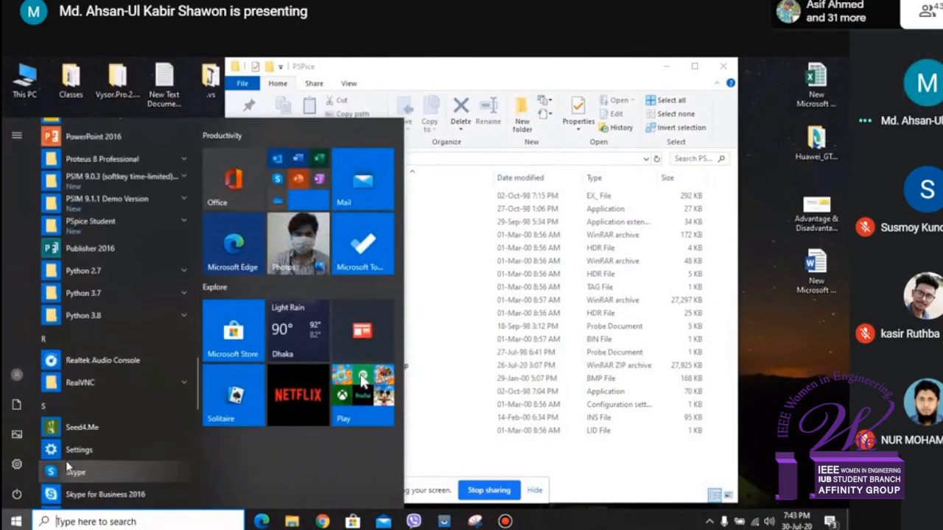
left_click(101, 221)
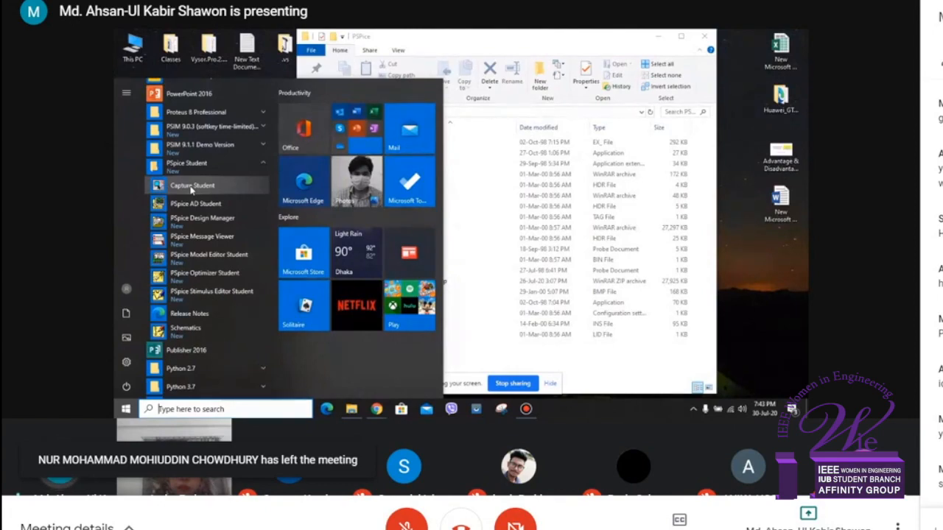
right_click(191, 187)
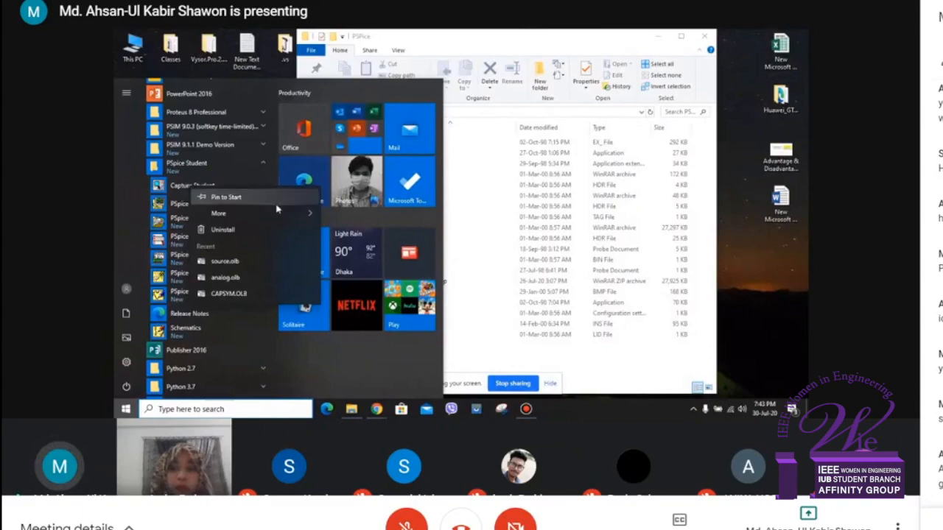
mouse_move(282, 211)
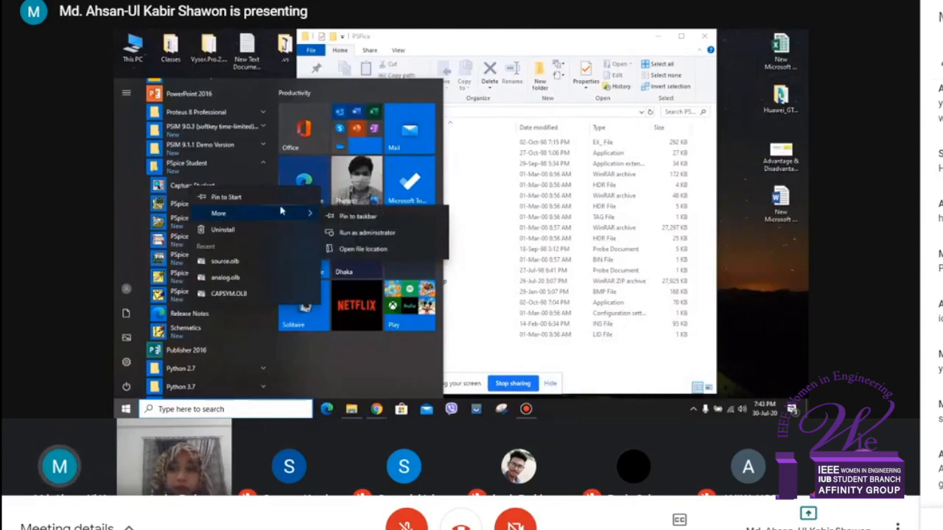
left_click(402, 233)
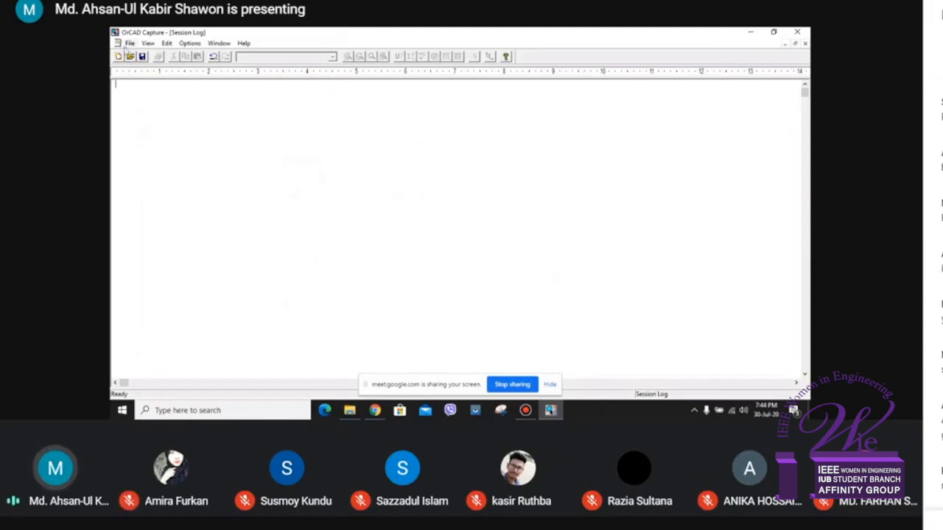
Create a new Analog or Mixed A/D project in the E:\test folder as a blank PSpice project.
left_click(126, 46)
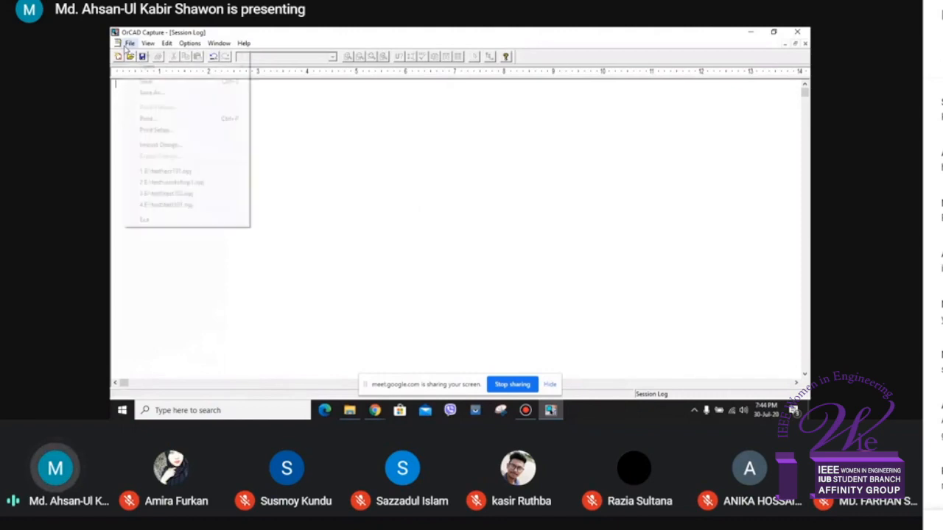
mouse_move(161, 60)
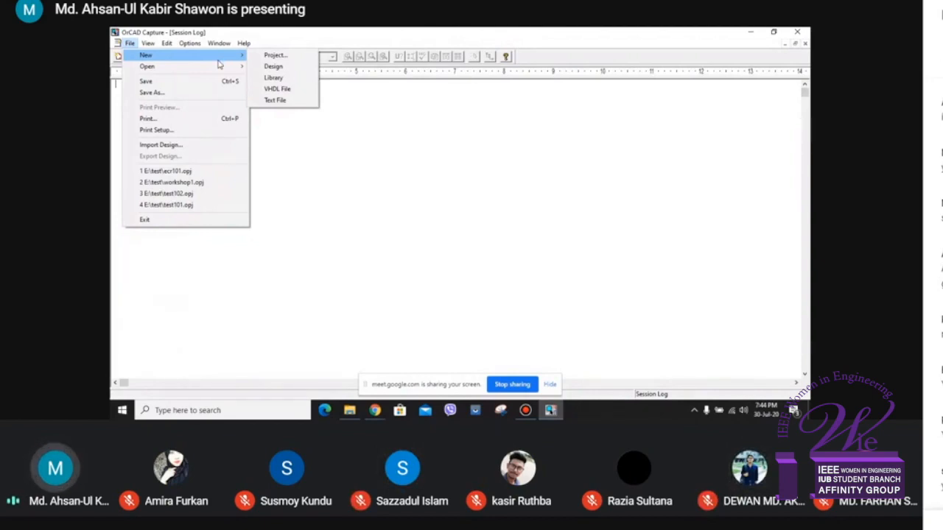
left_click(283, 59)
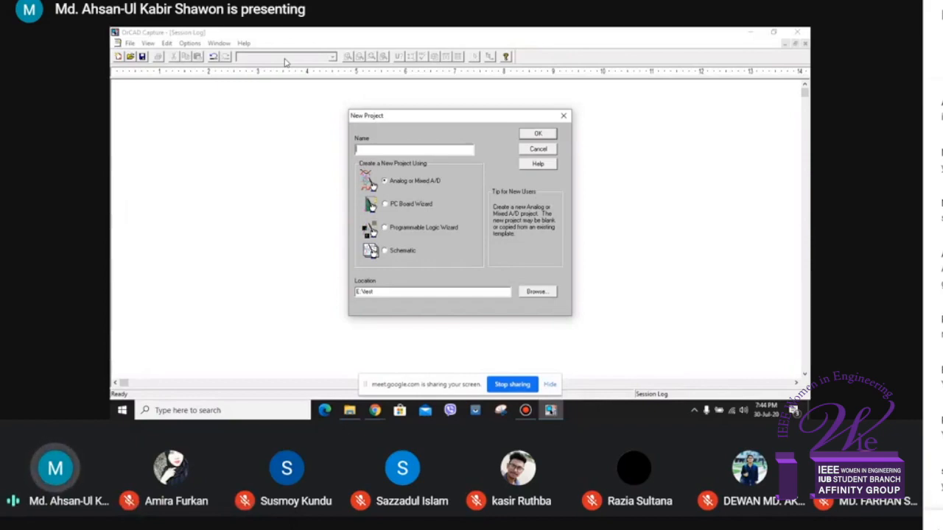
left_click(408, 209)
left_click(409, 186)
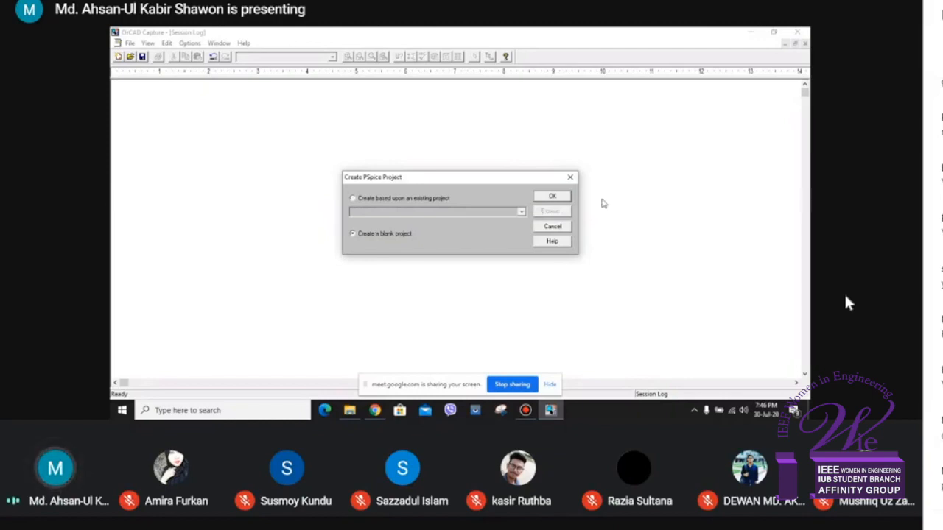
left_click(552, 196)
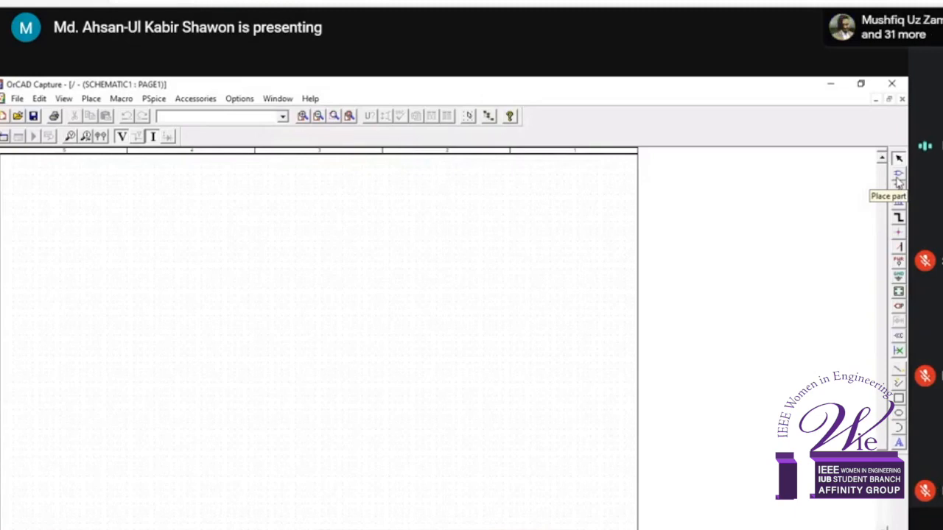
Add all the .olb part libraries from OrCAD_Demo\Capture\Library\Pspice for placing parts.
left_click(899, 180)
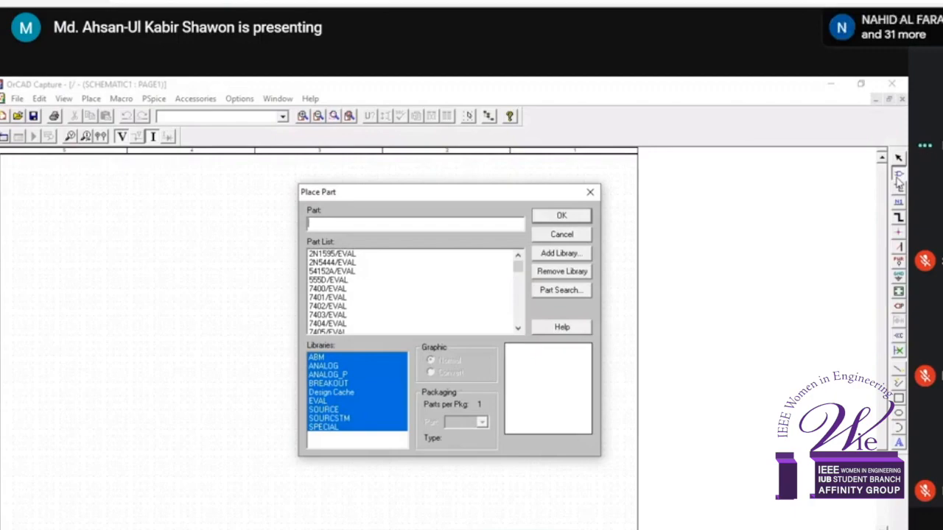
left_click(562, 254)
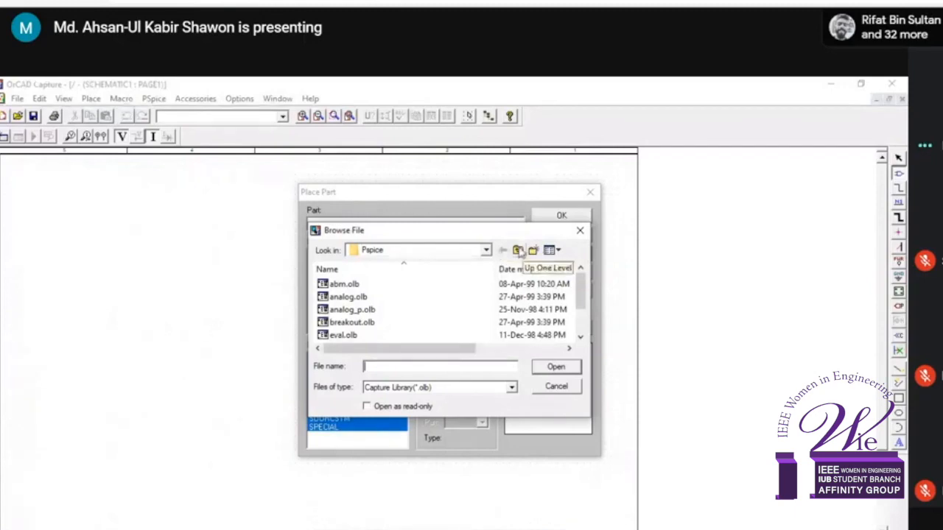
left_click(518, 250)
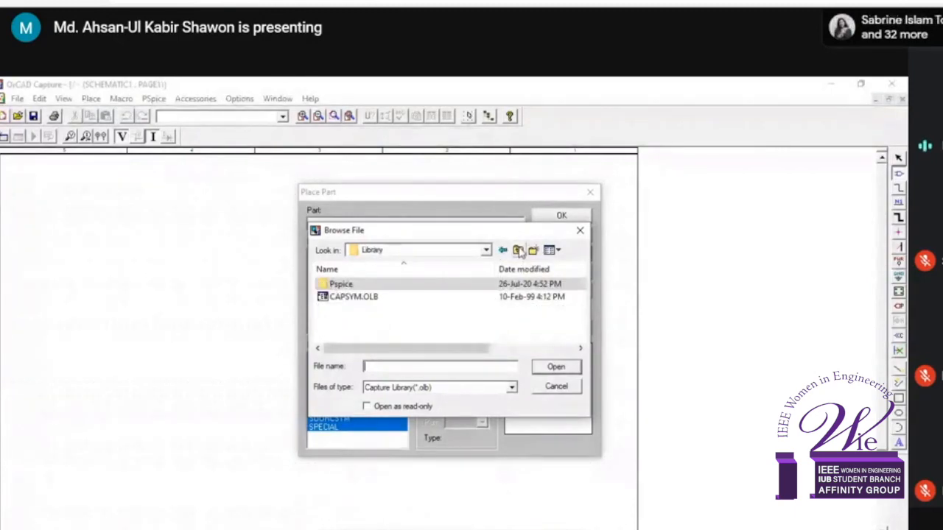
left_click(518, 250)
left_click(518, 250)
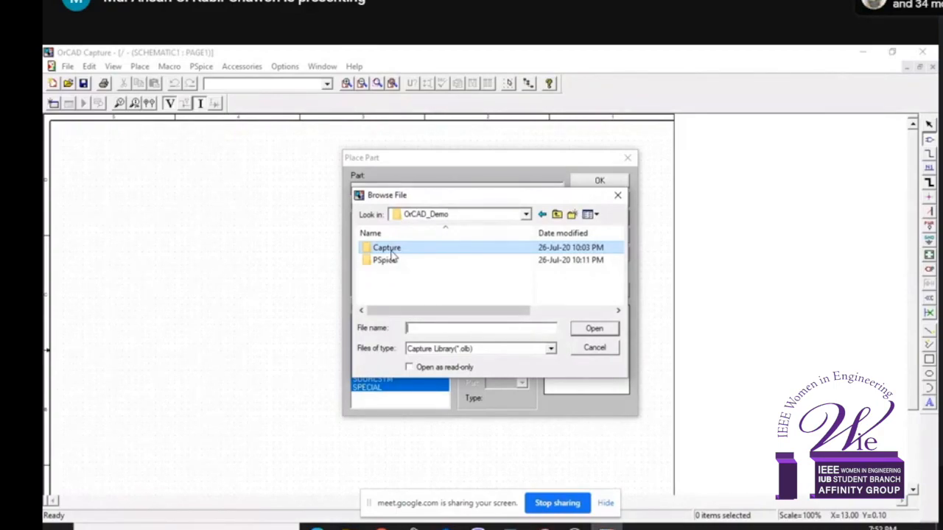
double_click(392, 250)
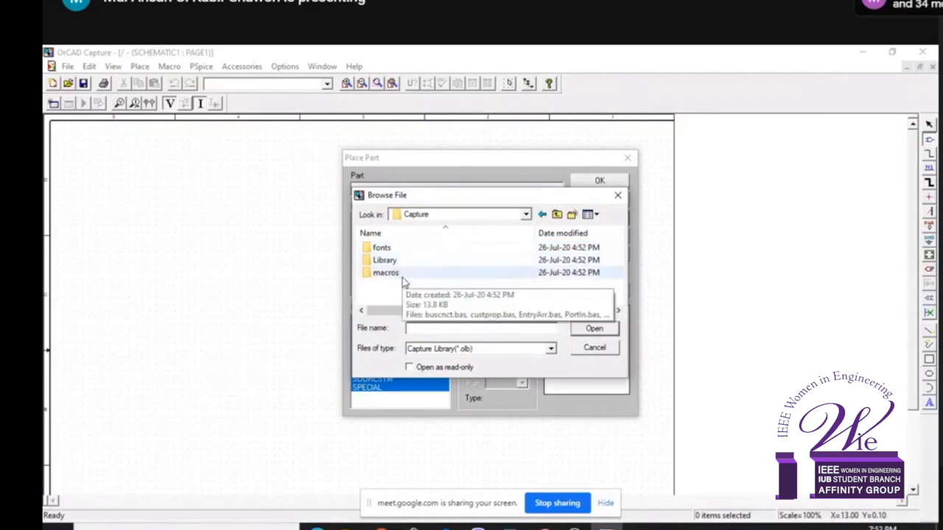
double_click(387, 262)
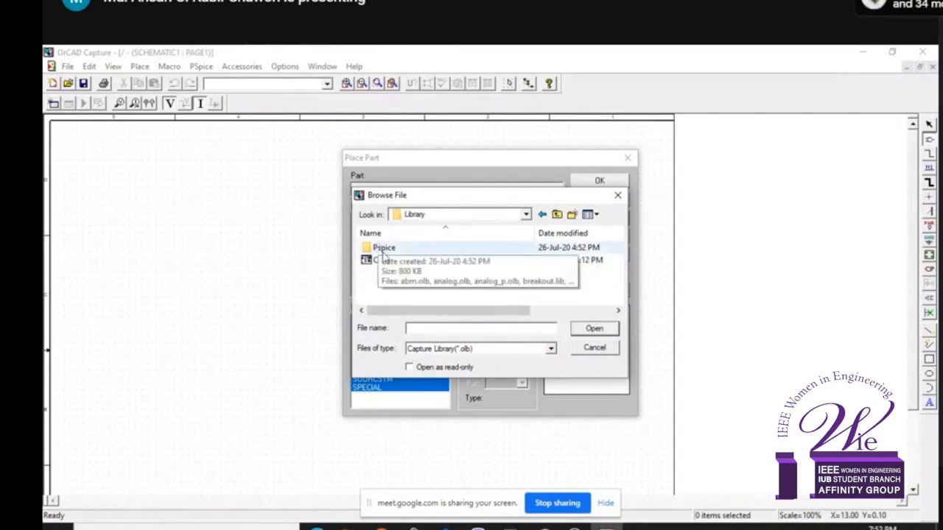
double_click(383, 250)
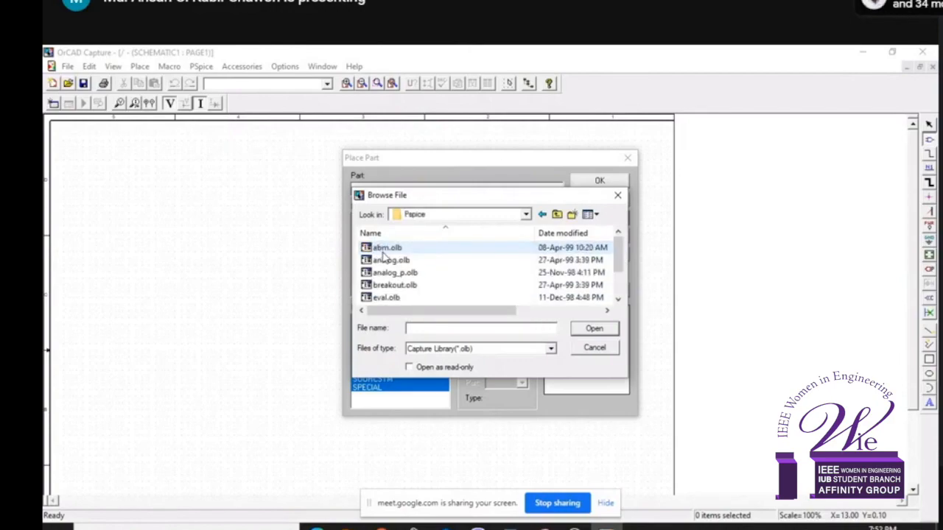
left_click(383, 252)
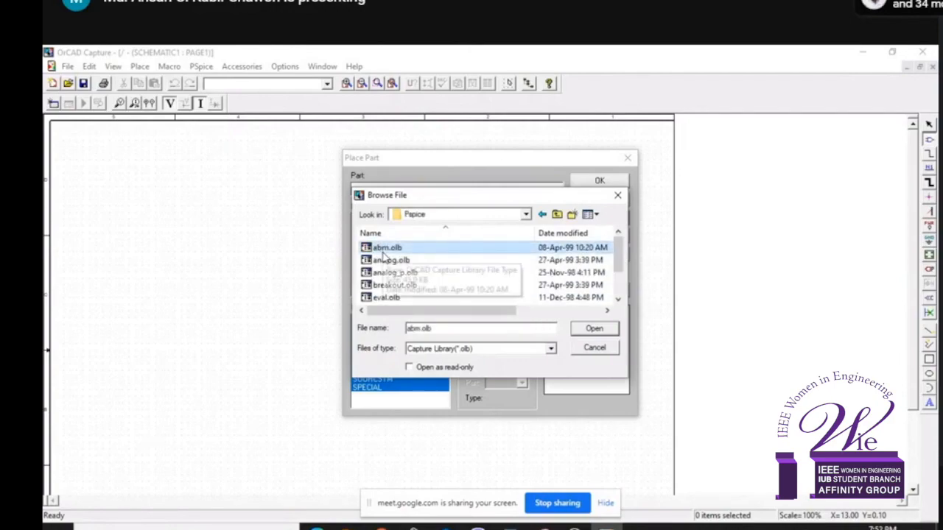
key("ctrl+a")
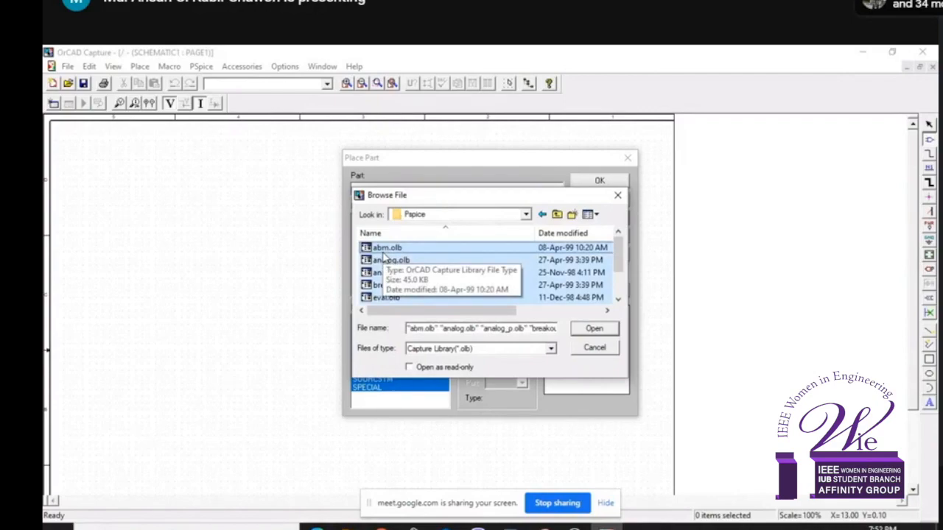
key("Return")
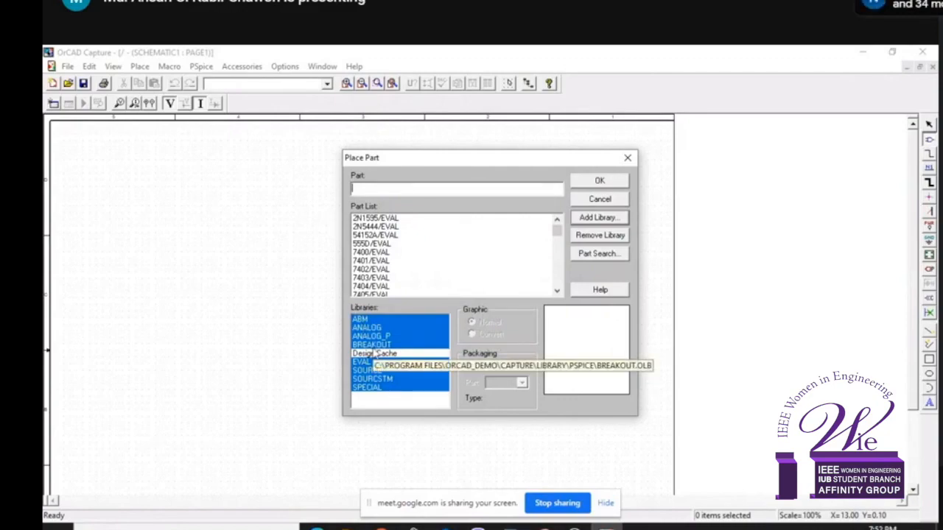
Examine which parts the ANALOG and SOURCE libraries offer.
left_click(366, 328)
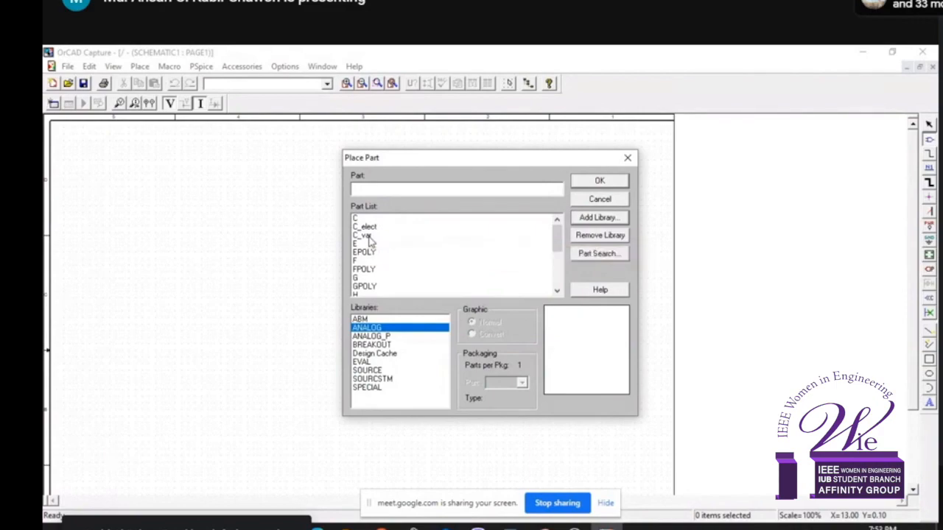
scroll(371, 261, "down", 4)
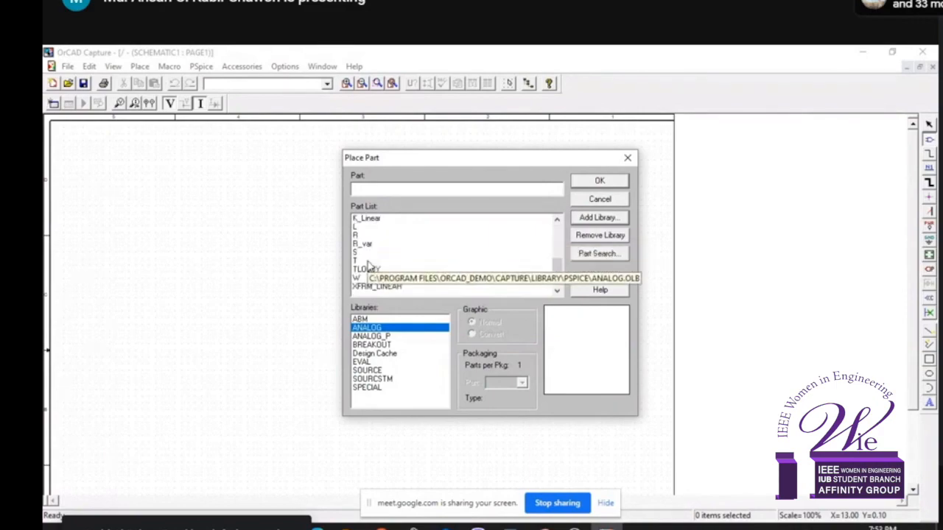
scroll(371, 267, "up", 4)
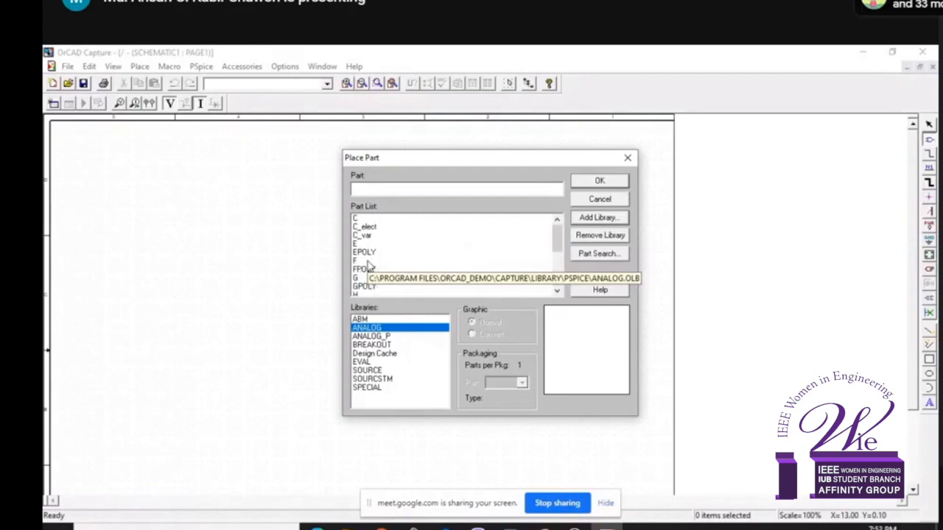
scroll(371, 267, "down", 4)
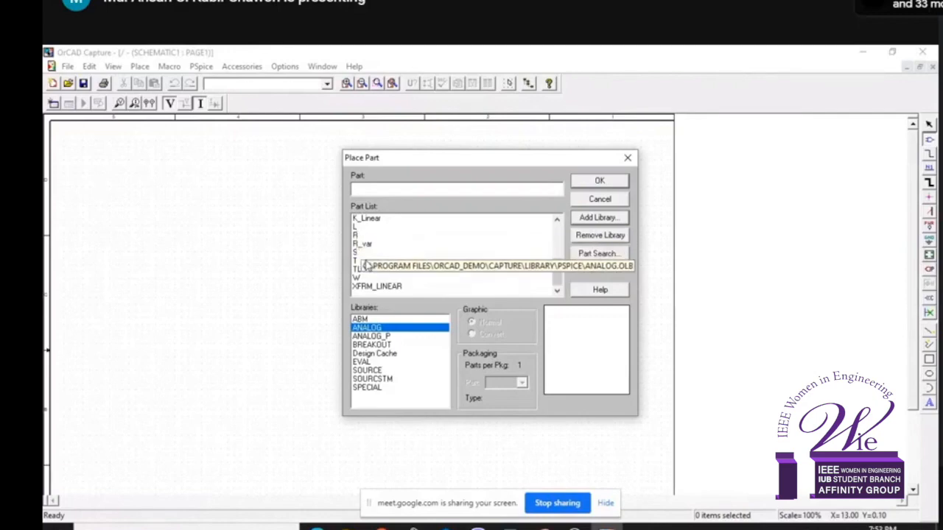
left_click(373, 370)
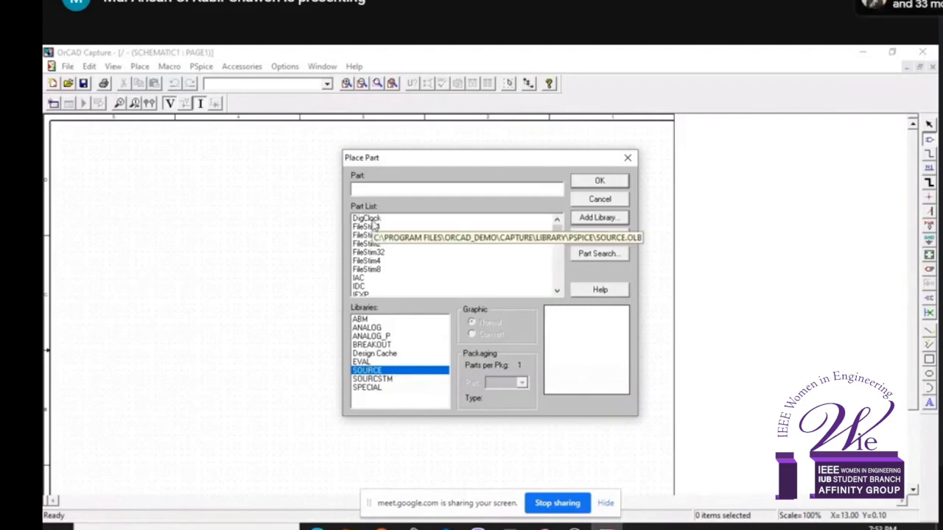
scroll(375, 227, "down", 8)
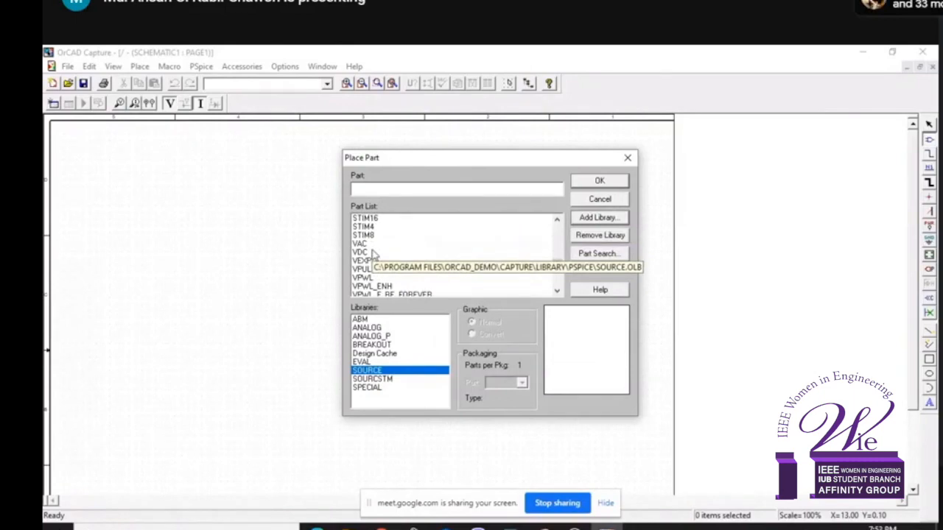
scroll(374, 253, "down", 3)
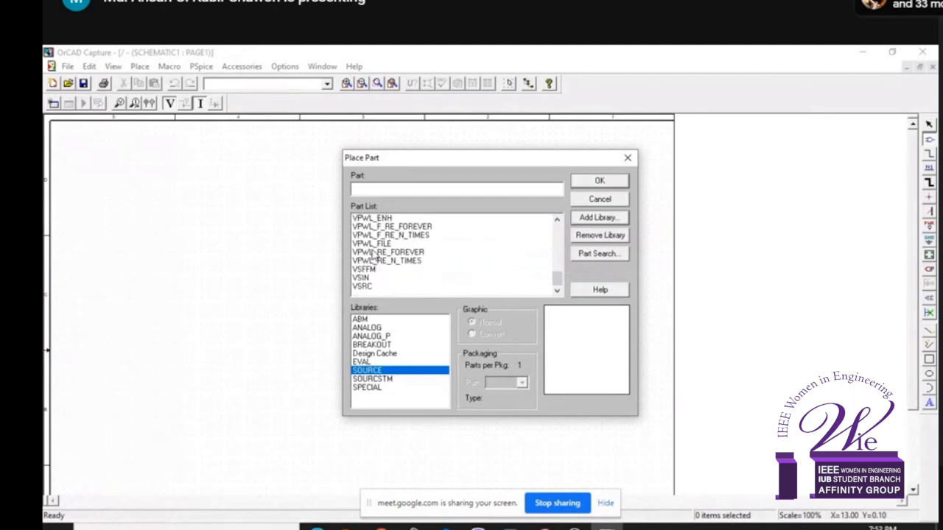
scroll(427, 240, "up", 10)
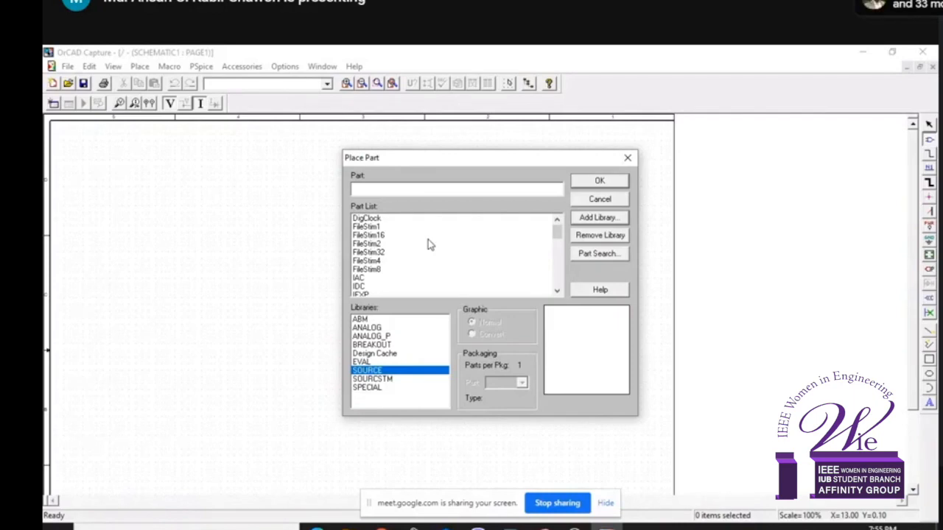
Place two resistors (part R from the ANALOG library) side by side in the upper part of the schematic page.
left_click(380, 191)
key("Return")
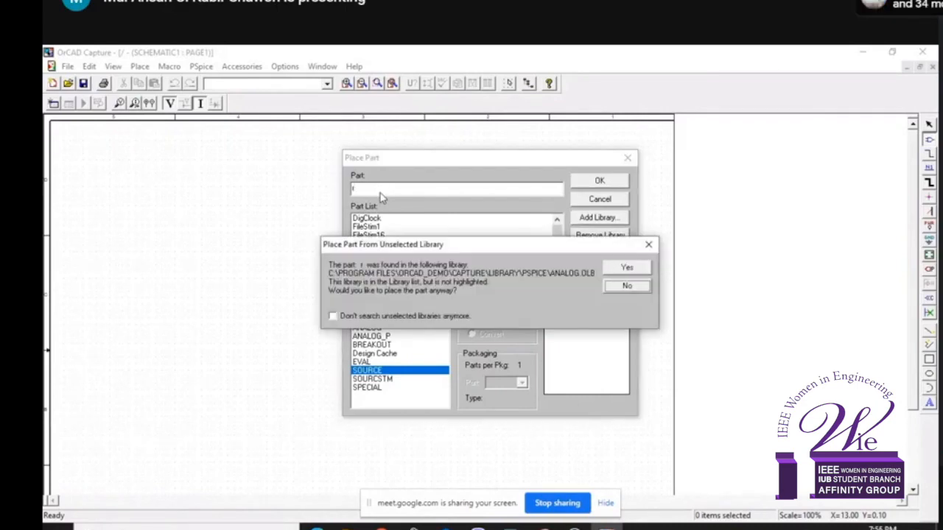
left_click(627, 268)
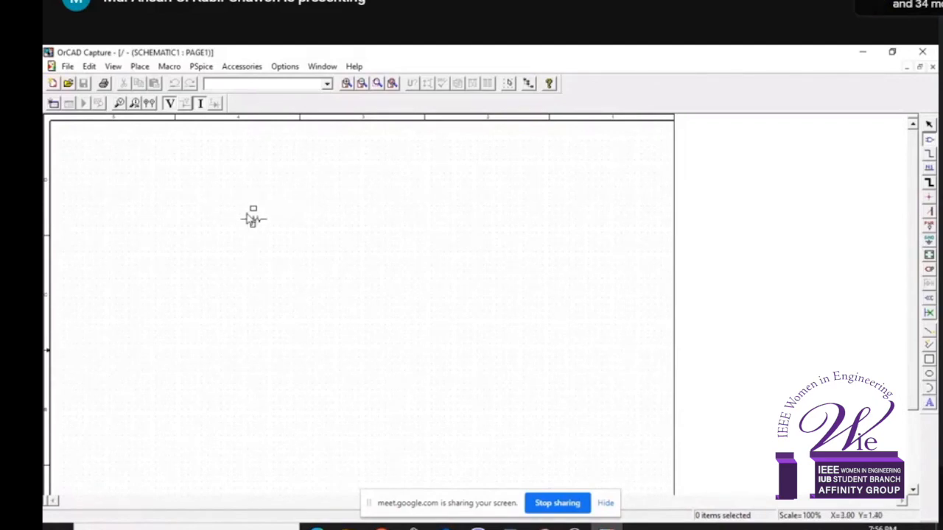
left_click(252, 218)
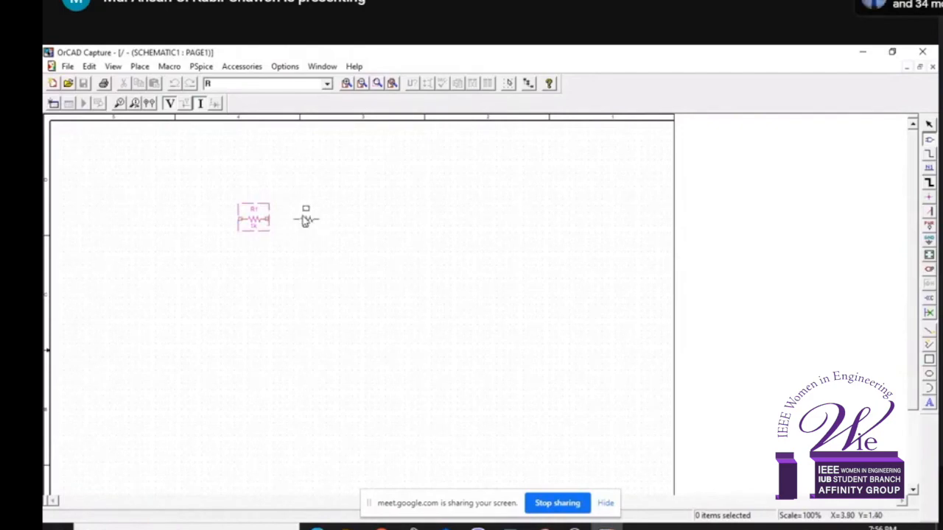
left_click(306, 219)
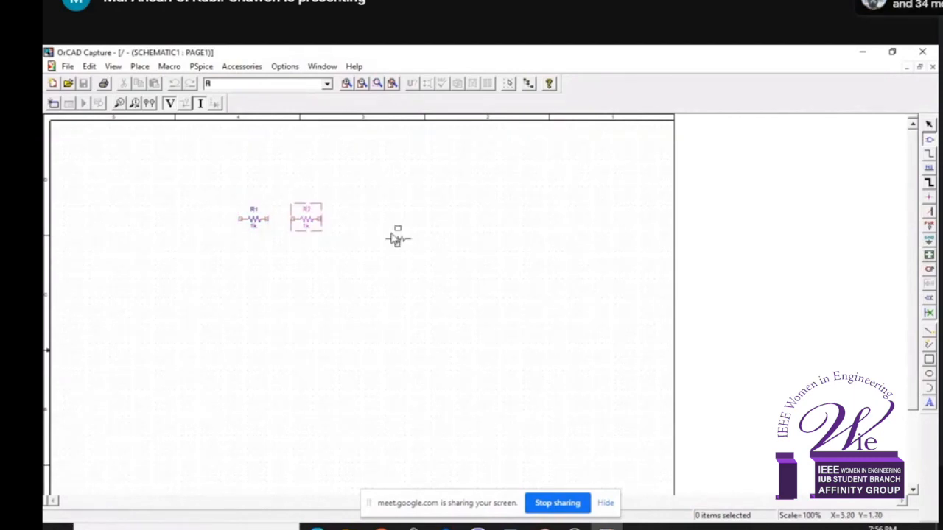
key("Escape")
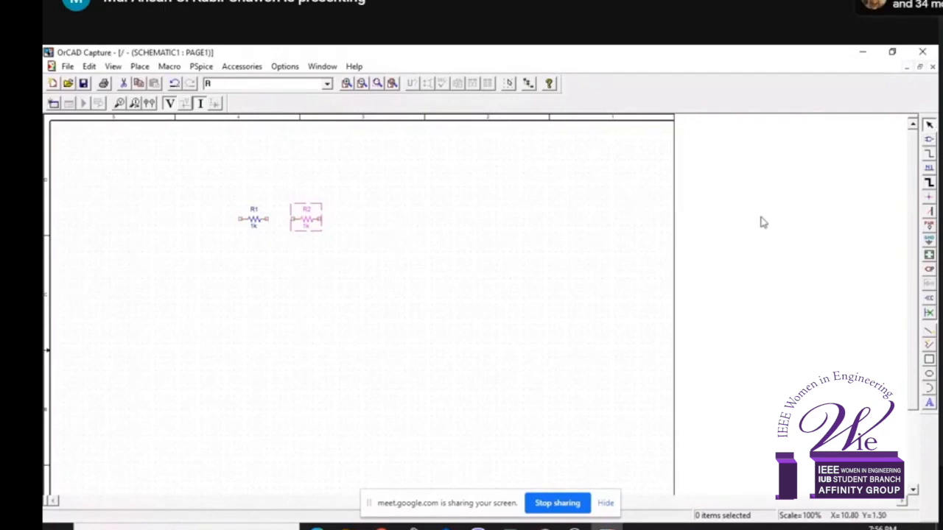
Place one VDC voltage source from the SOURCE library below and to the left of resistor R1.
left_click(931, 142)
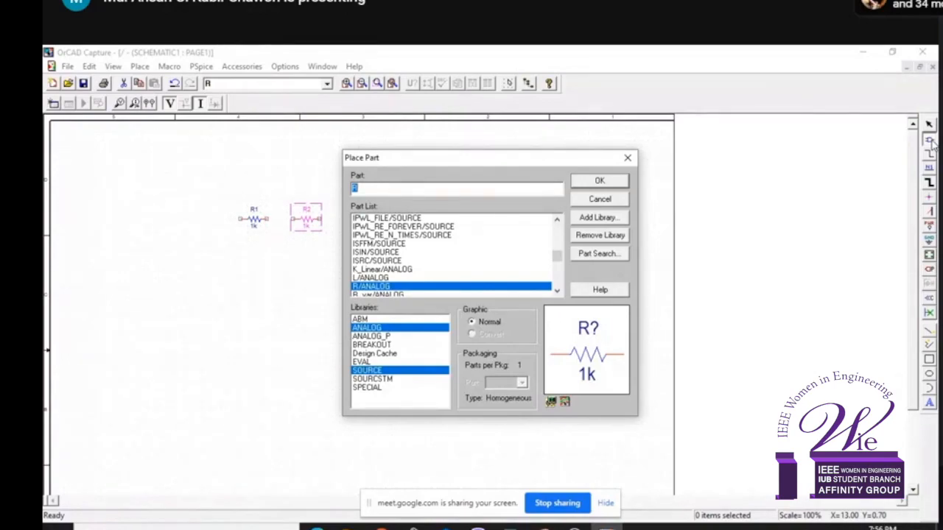
left_click(367, 372)
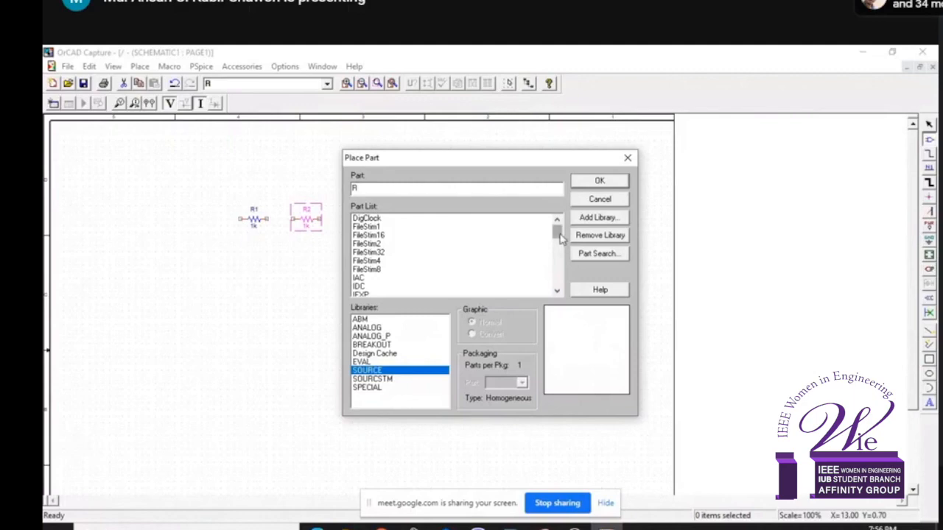
left_click_drag(561, 236, 566, 260)
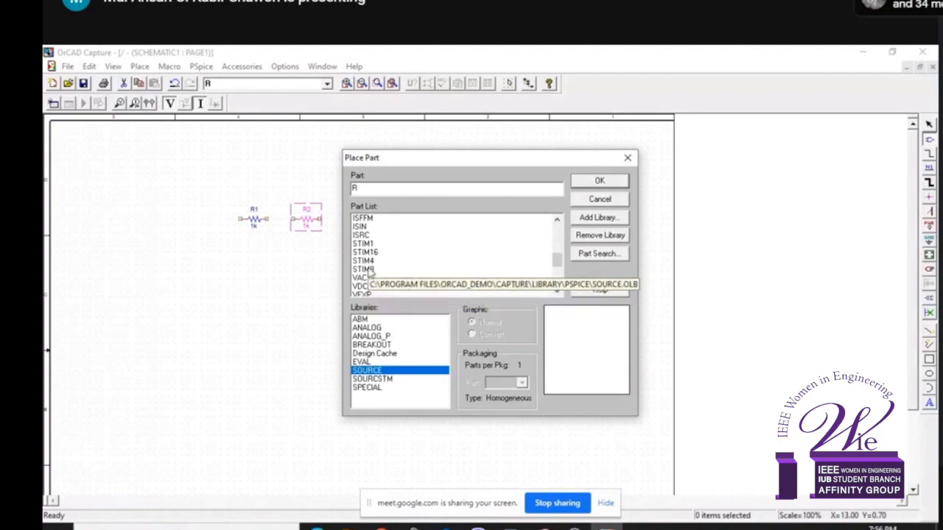
left_click(389, 188)
double_click(390, 189)
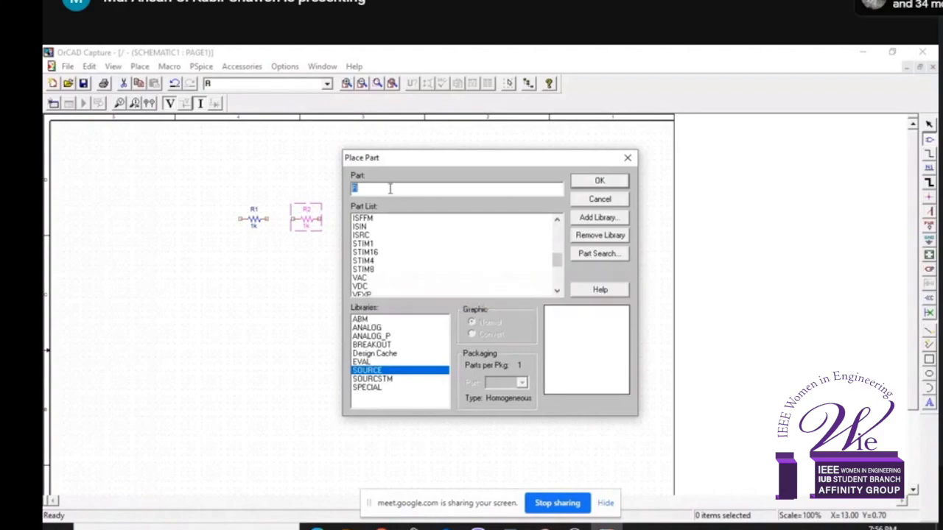
type("VAC")
type("vdc")
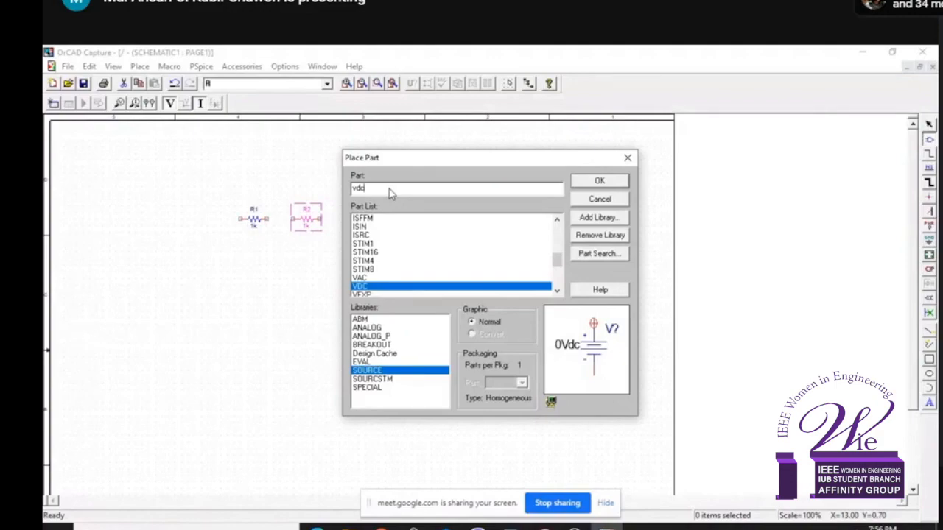
key("Return")
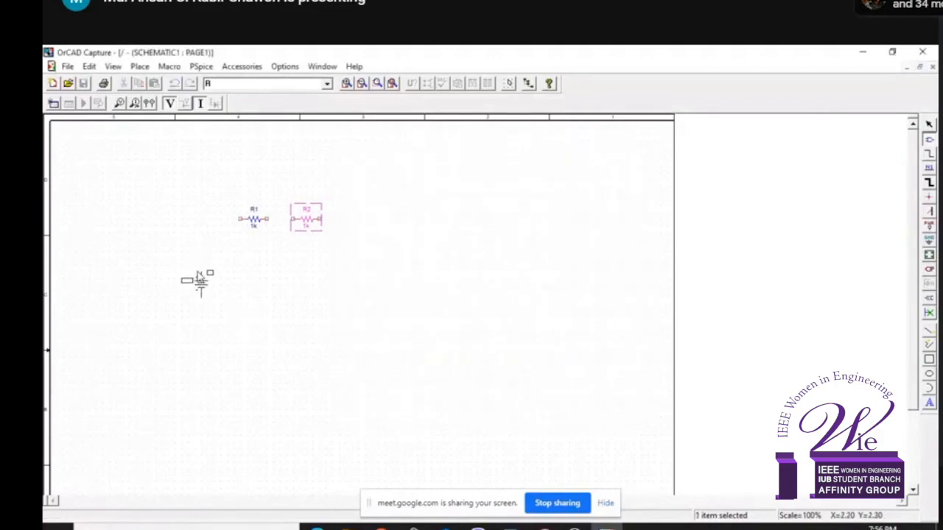
left_click(199, 278)
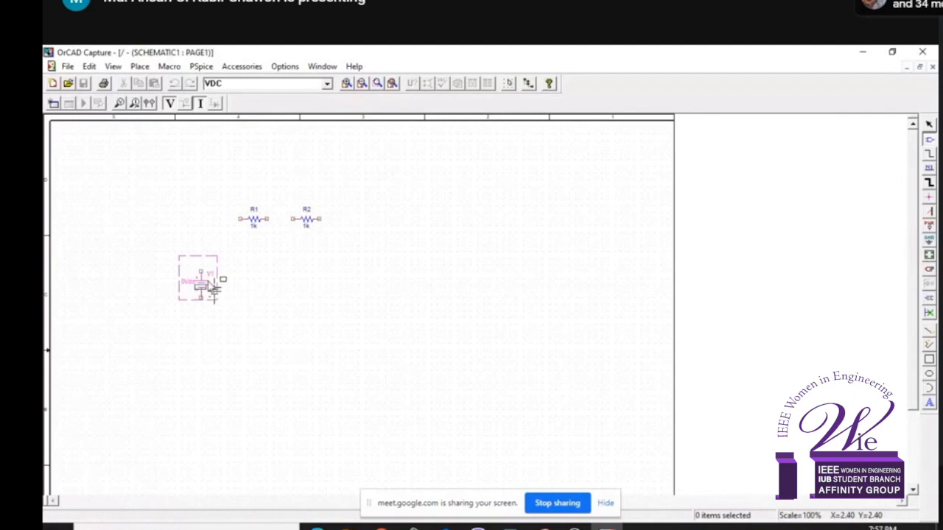
key("Escape")
left_click(347, 308)
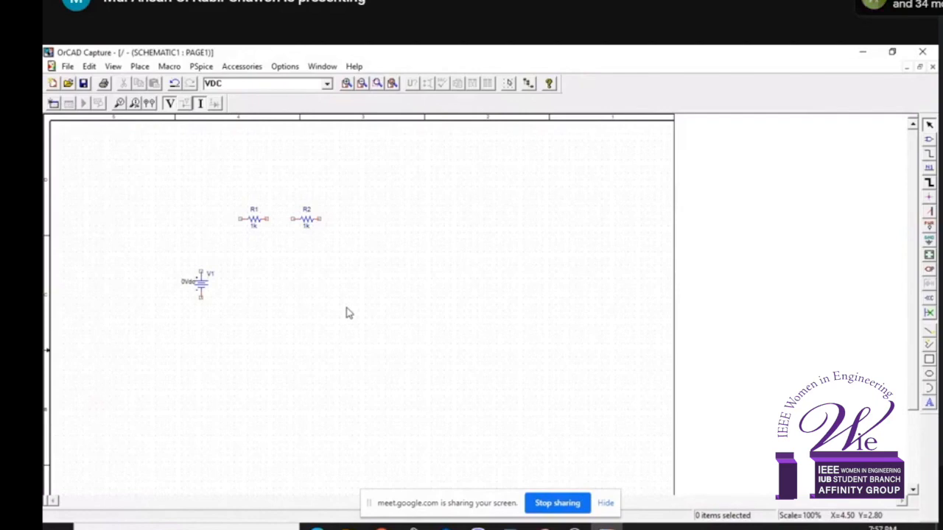
key("w")
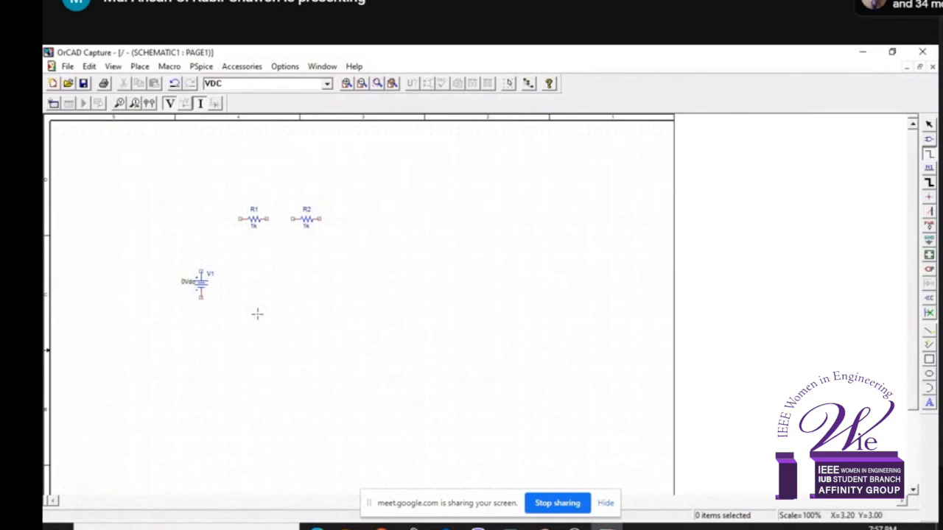
key("Escape")
key("shift+w")
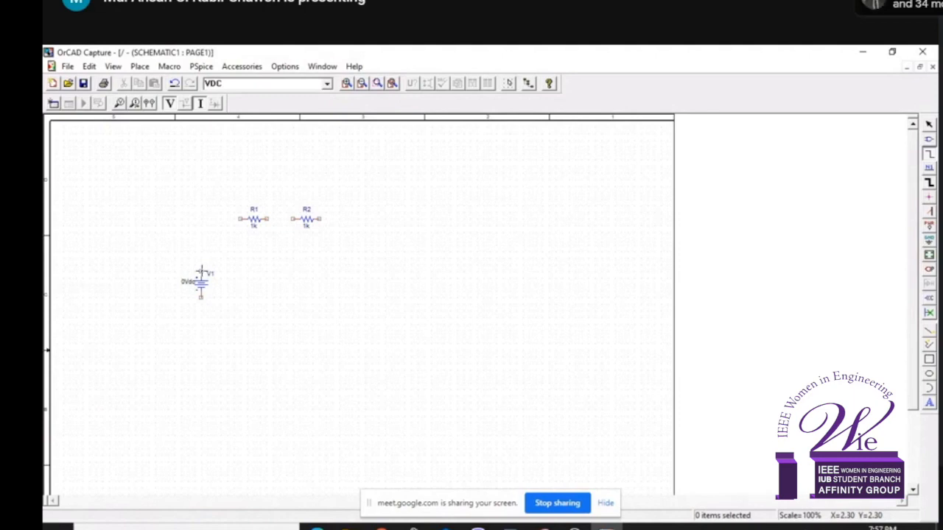
key("Escape")
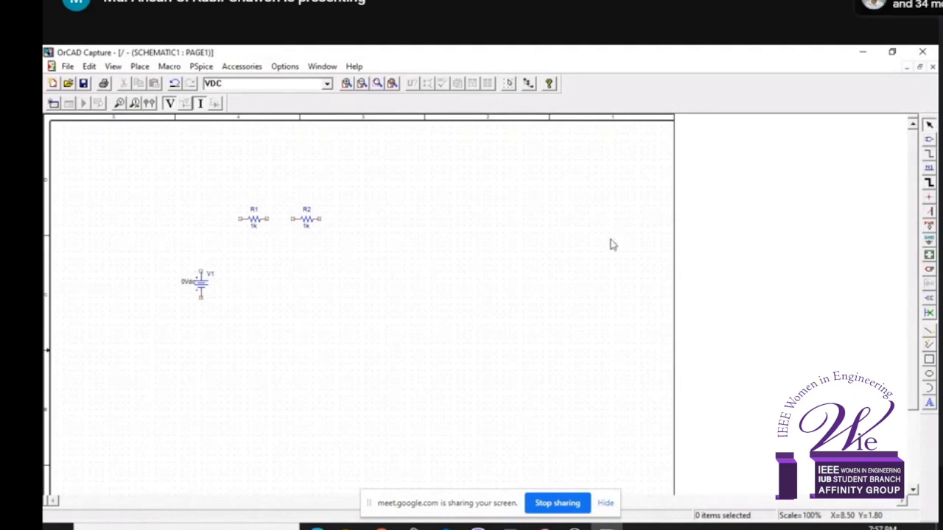
Wire the positive terminal of source V1 to the near end of R1, and connect R1 to R2 in series.
left_click(932, 154)
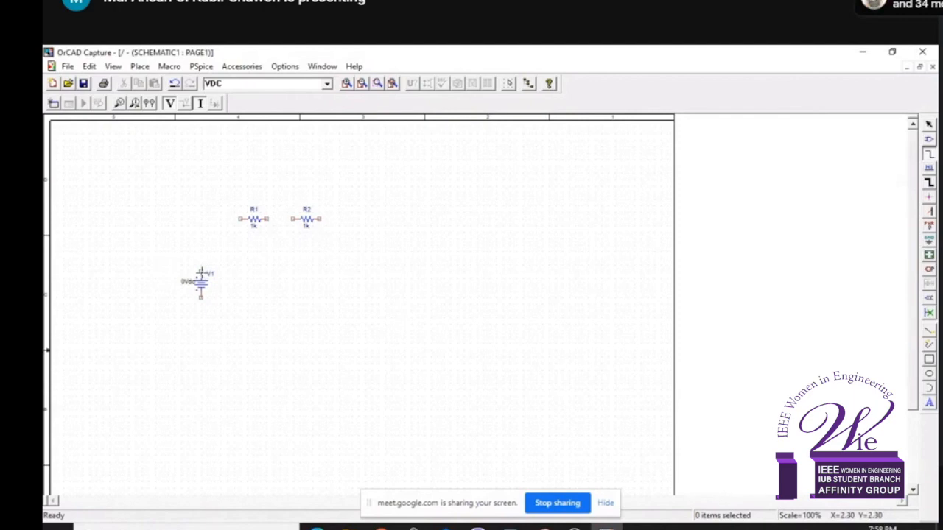
left_click(202, 272)
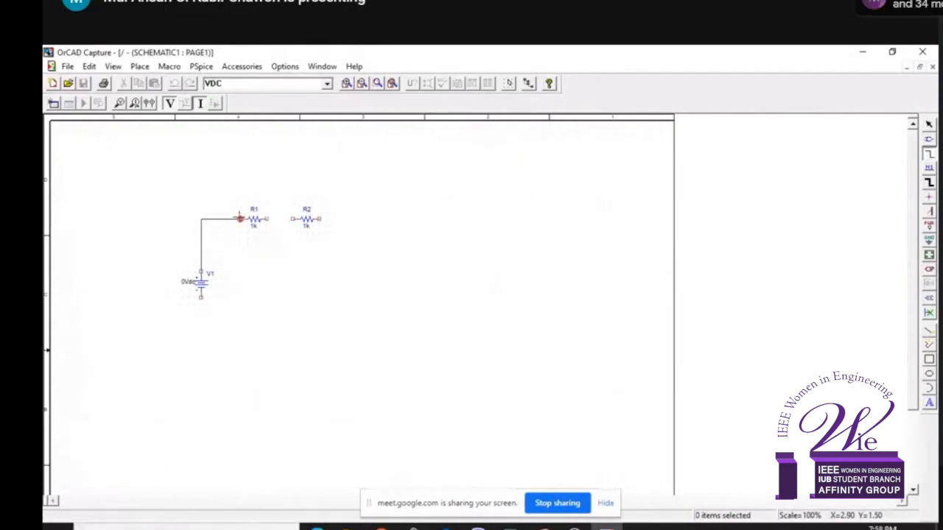
left_click(240, 219)
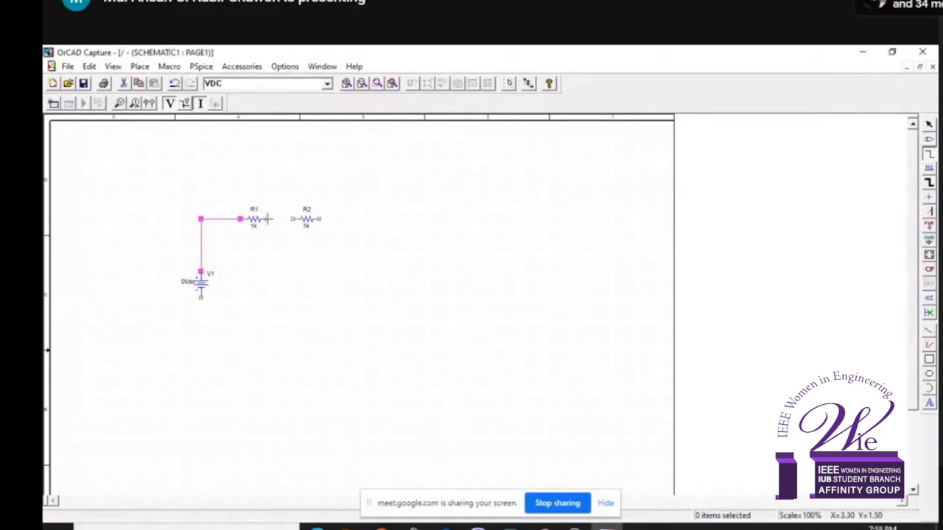
left_click_drag(268, 219, 294, 219)
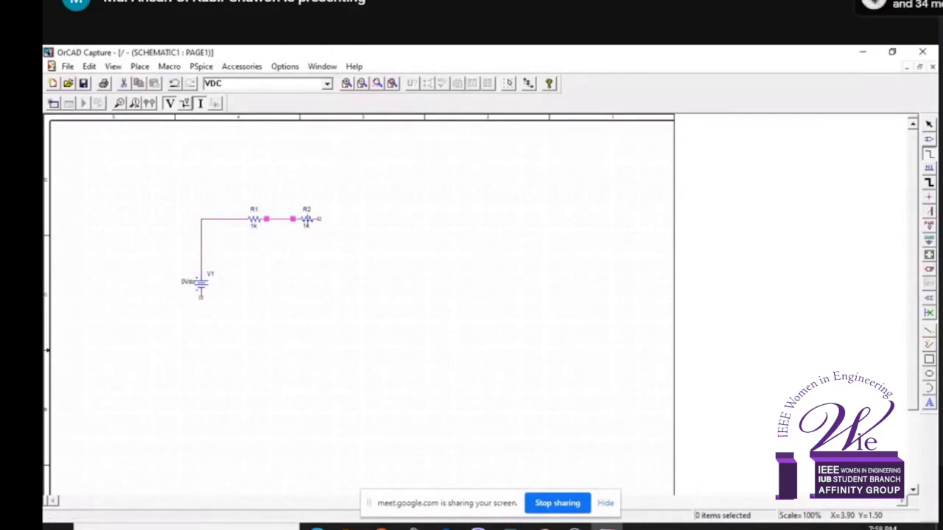
Close the loop with a wire from R2's free end down and back to the negative terminal of V1.
left_click(320, 219)
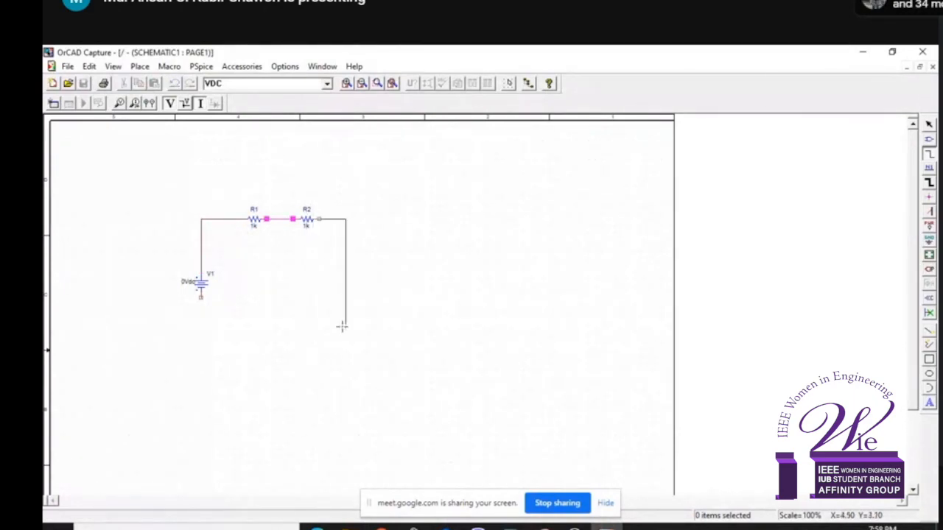
left_click(345, 336)
left_click(196, 324)
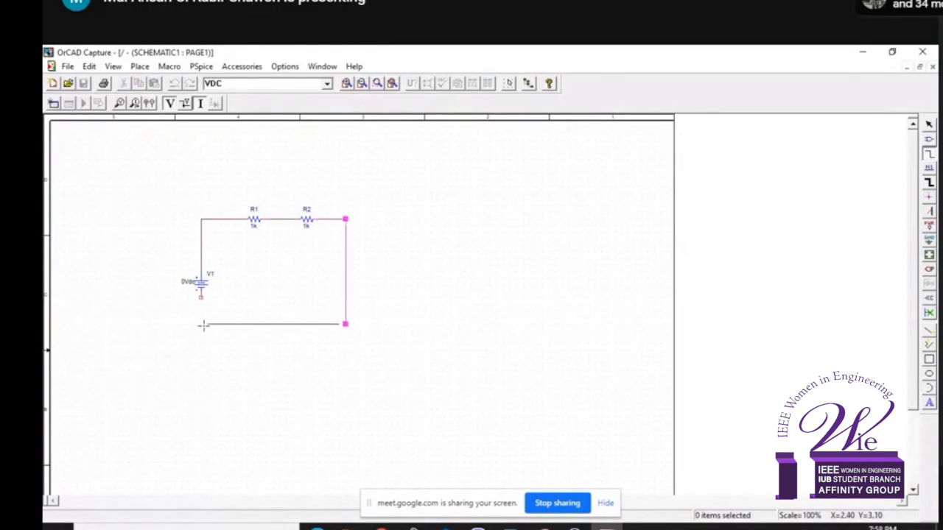
mouse_move(196, 296)
left_mouse_down()
mouse_move(111, 306)
mouse_move(200, 298)
left_mouse_up()
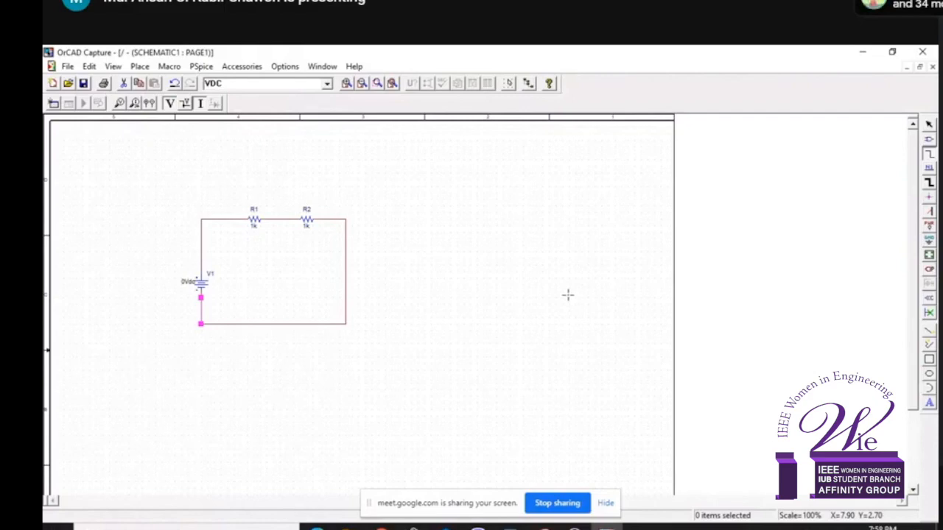
key("Escape")
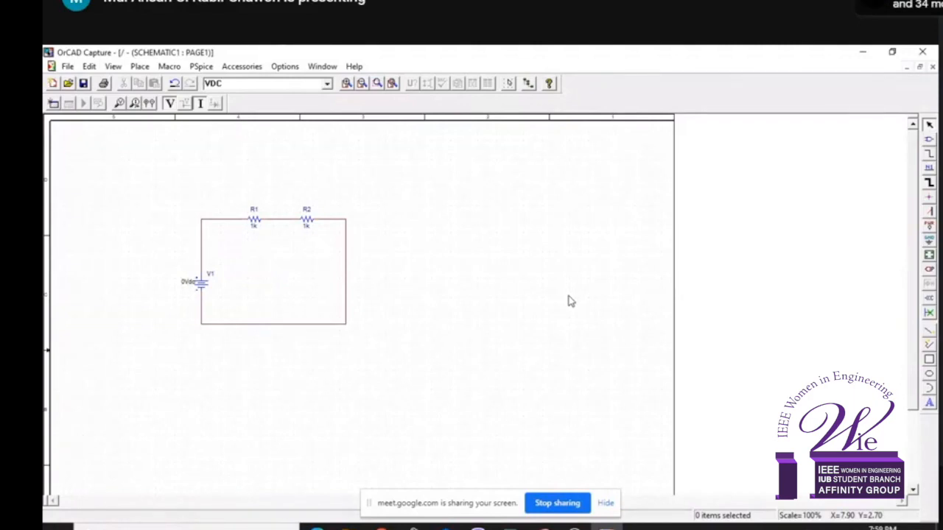
key("w")
right_click(568, 296)
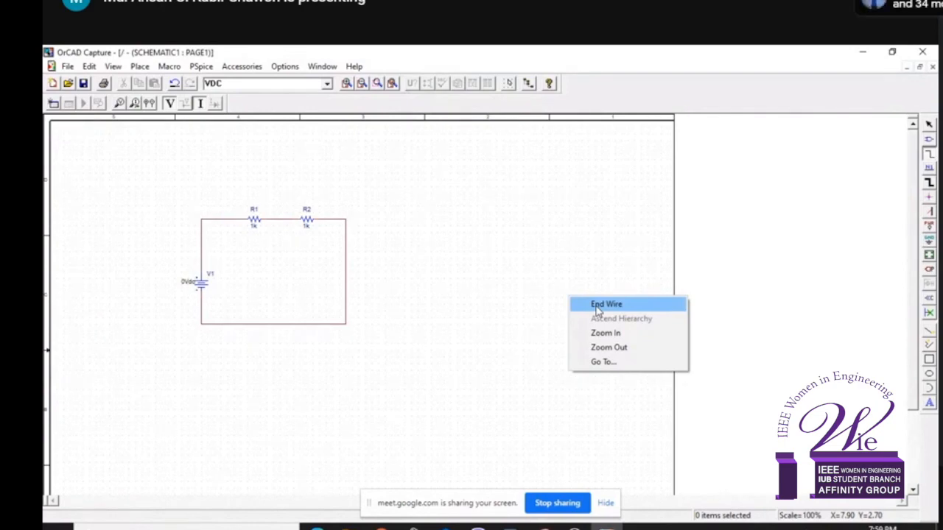
left_click(597, 305)
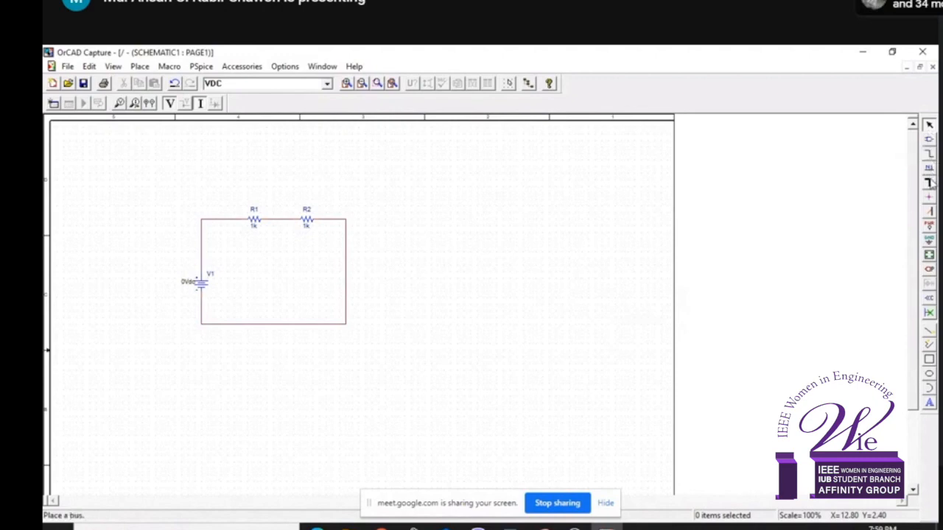
Place a 0/SOURCE ground symbol just below the lower-left corner of the circuit loop.
left_click(930, 243)
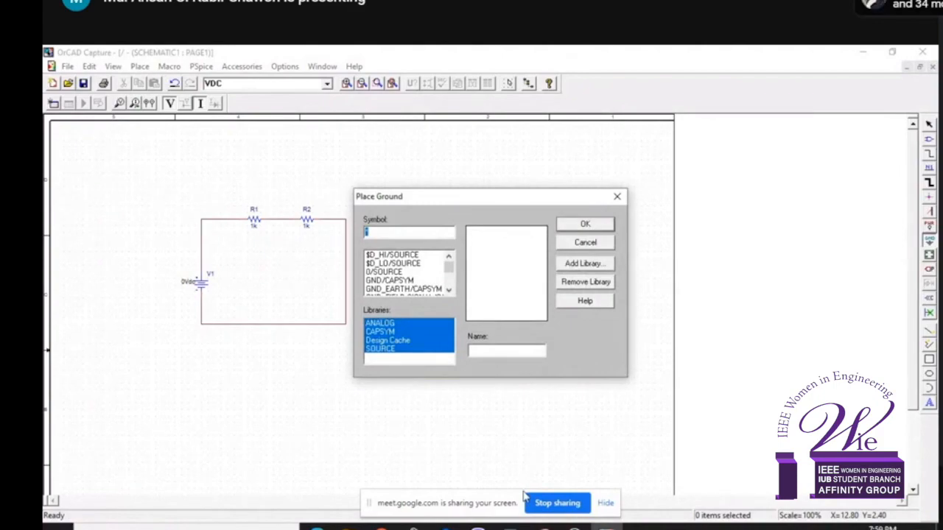
left_click_drag(452, 268, 451, 282)
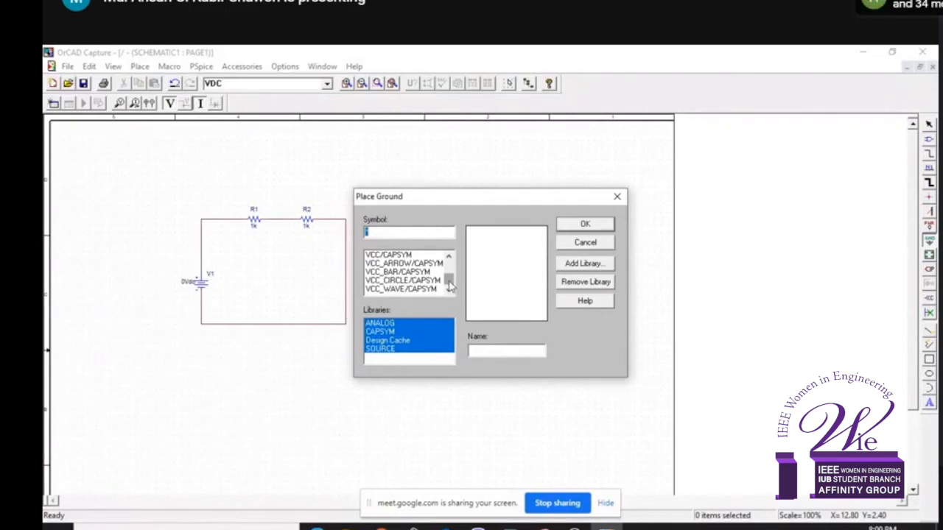
left_click_drag(454, 283, 450, 265)
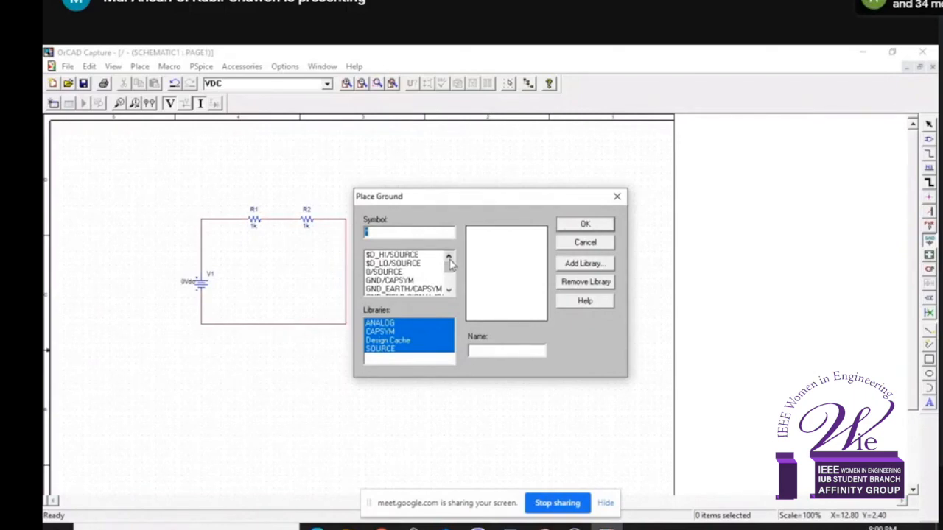
left_click(384, 272)
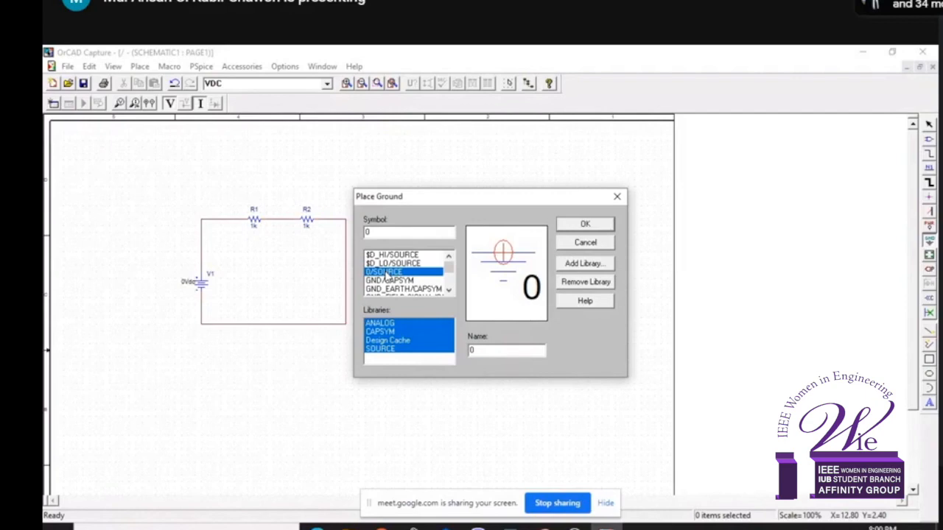
double_click(386, 272)
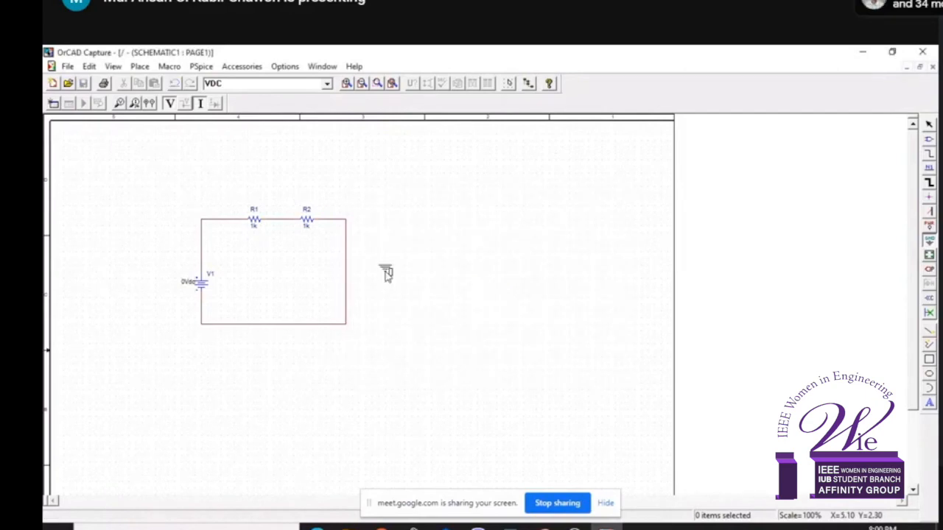
left_click(207, 354)
key("Escape")
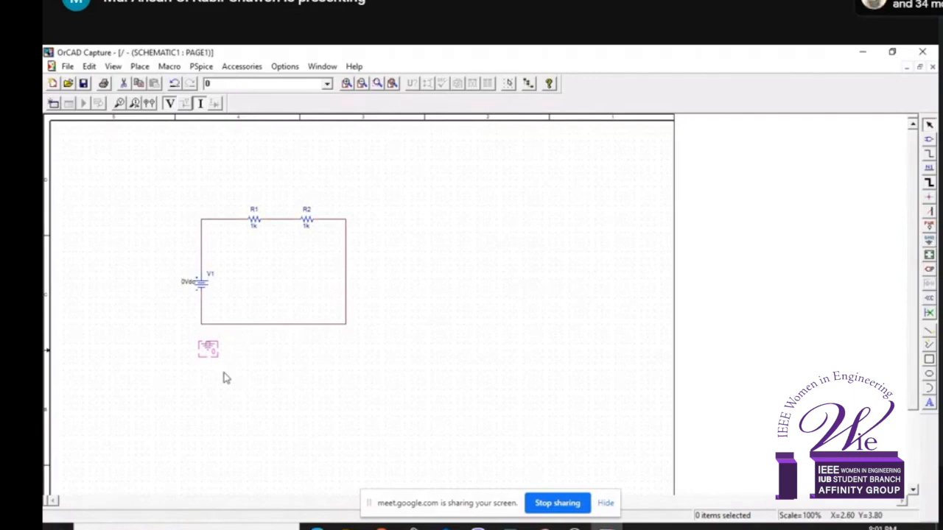
Wire the ground symbol to the lower-left corner of the circuit loop.
key("w")
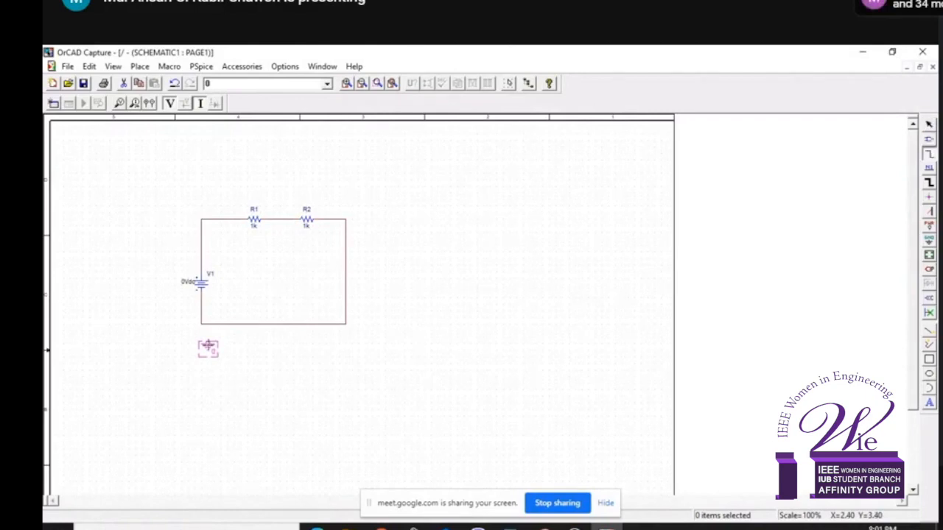
left_click(208, 341)
left_click(202, 323)
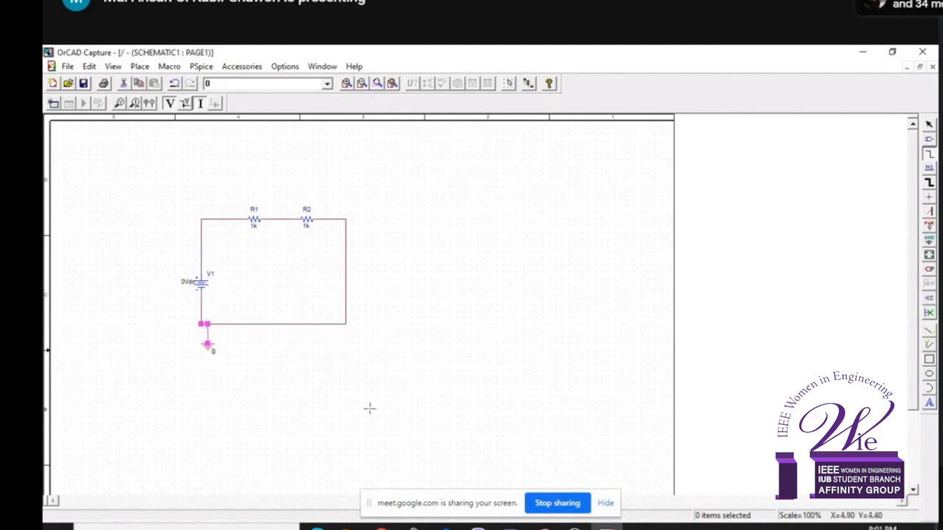
key("Escape")
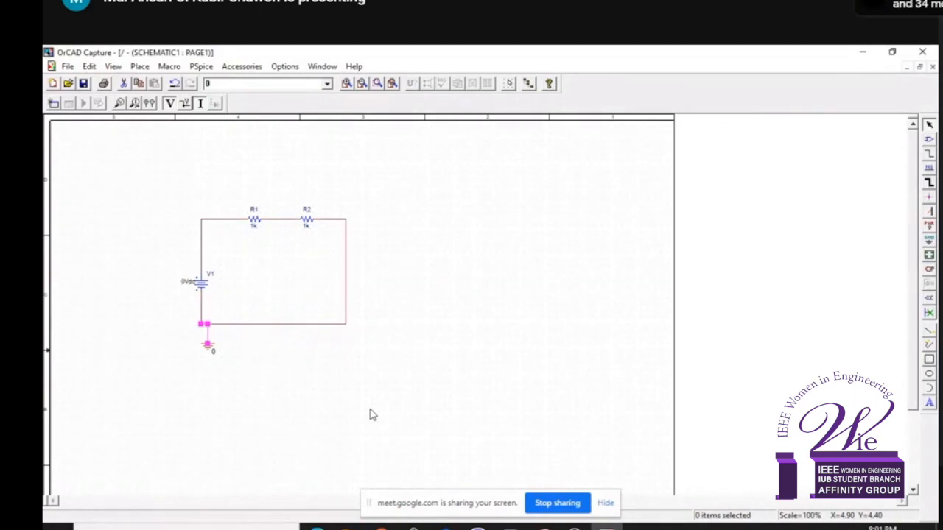
Set the DC value of voltage source V1 to 5Vdc.
double_click(186, 286)
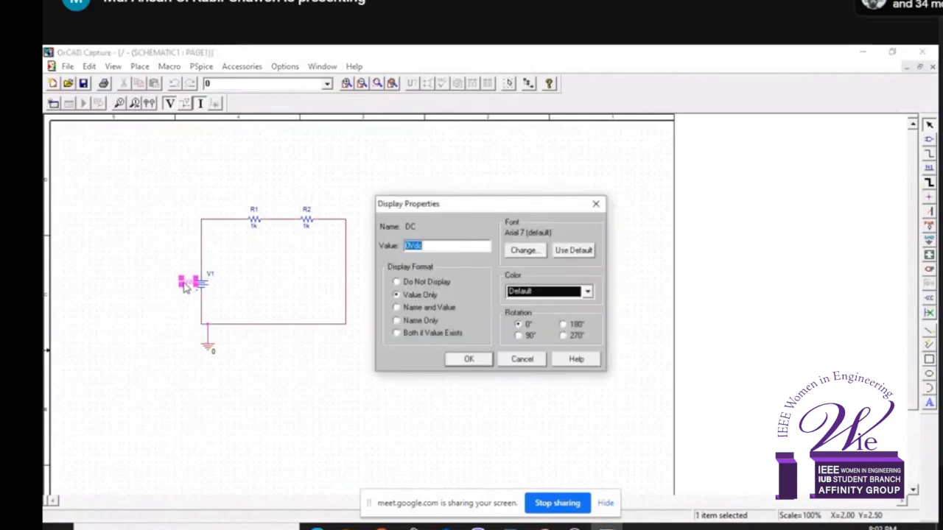
key("Left")
key("Left")
key("Left")
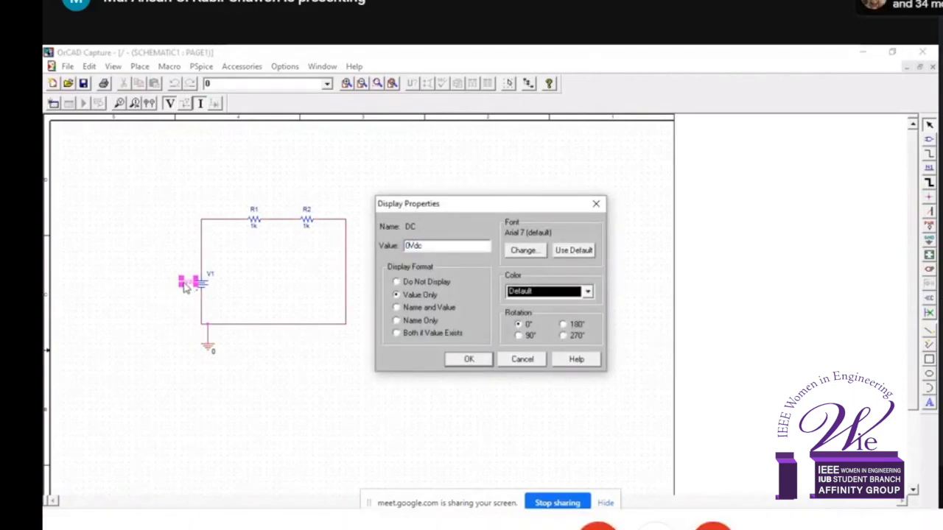
key("BackSpace")
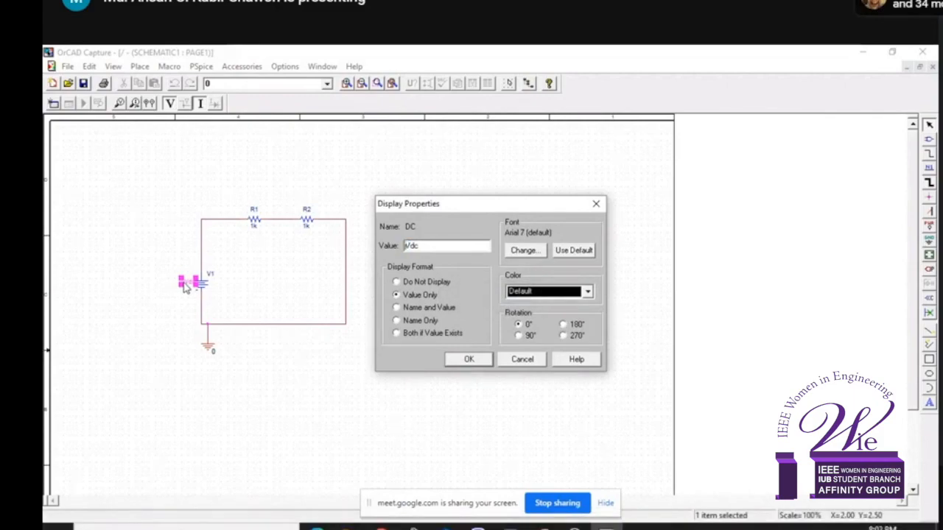
type("5")
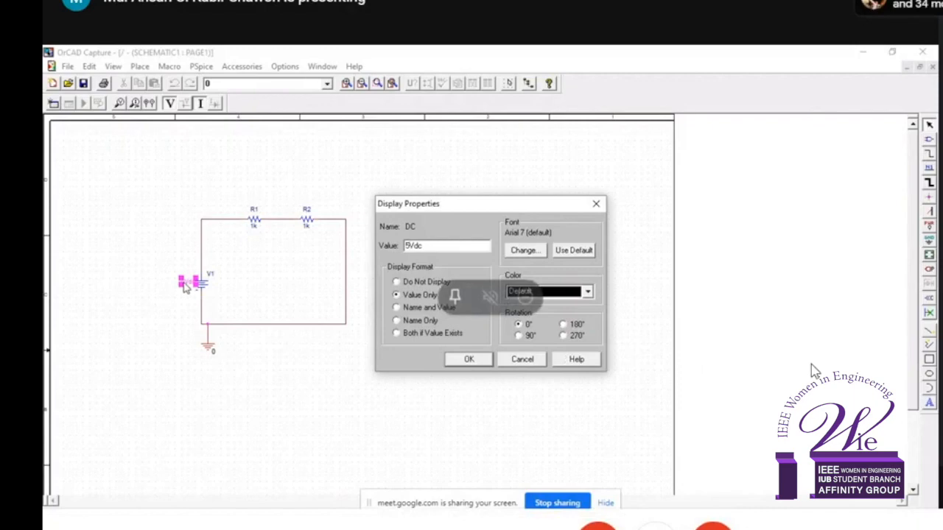
key("Return")
left_click(154, 254)
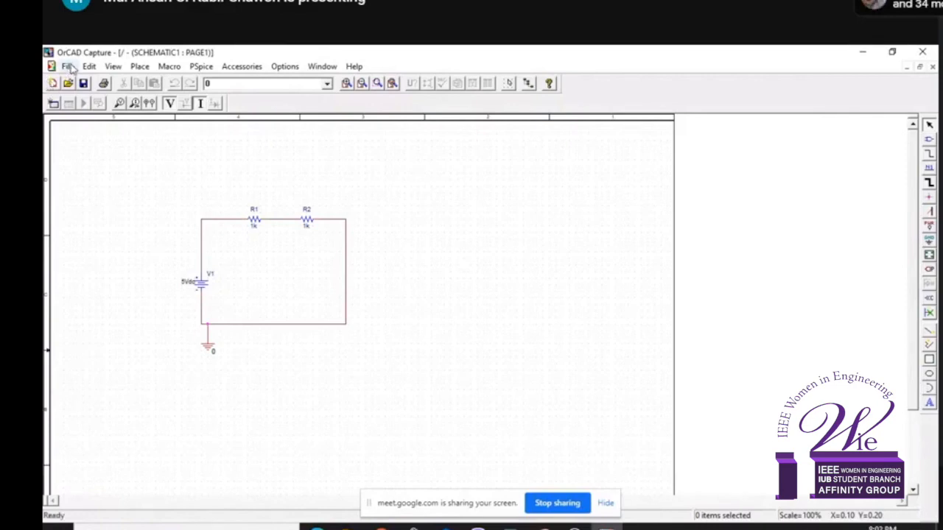
Create a new PSpice simulation profile named abc, inheriting from none, and run the simulation.
left_click(205, 68)
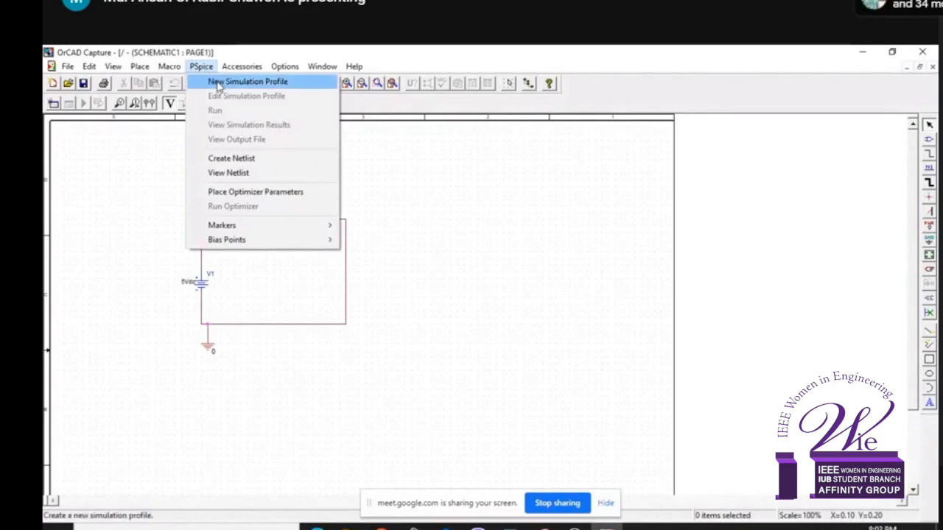
left_click(218, 86)
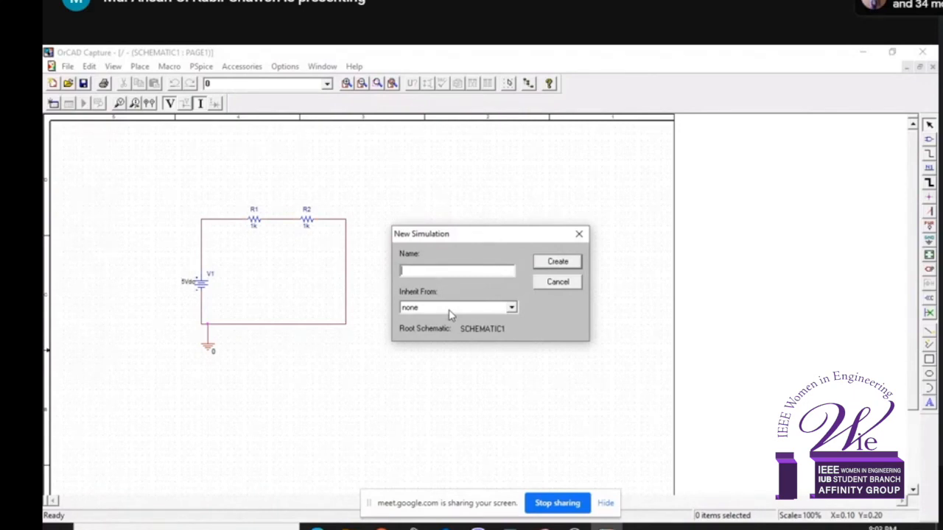
type("abc")
left_click(551, 264)
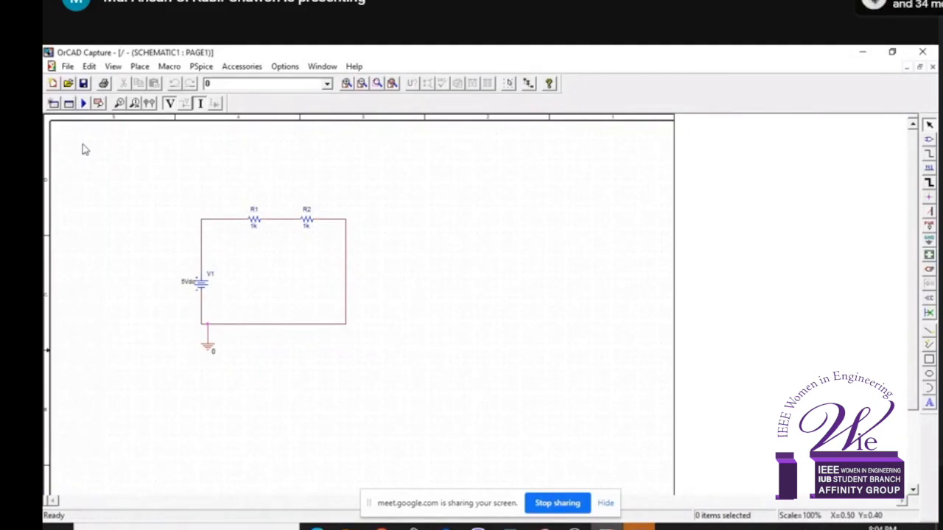
left_click(84, 104)
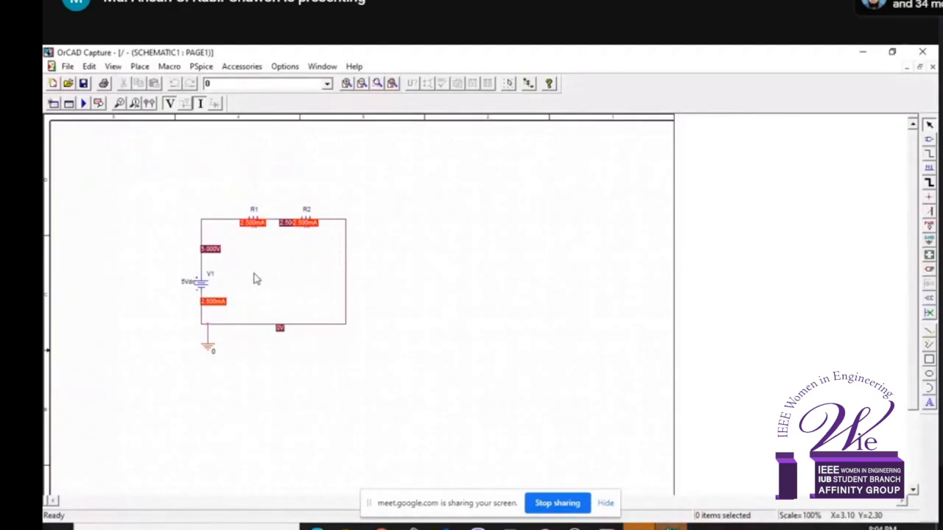
Examine the bias voltages and currents at the source, both resistors and ground in the circuit up close.
key("super+plus")
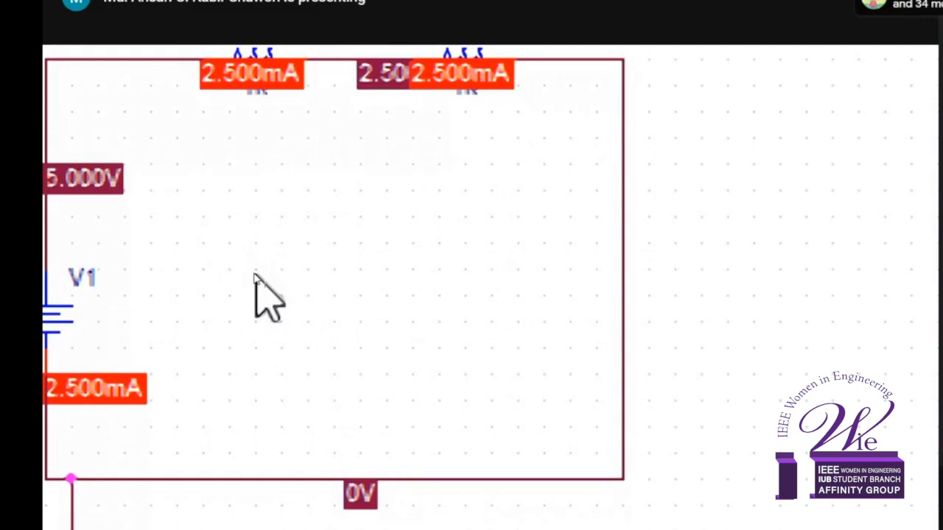
key("super+minus")
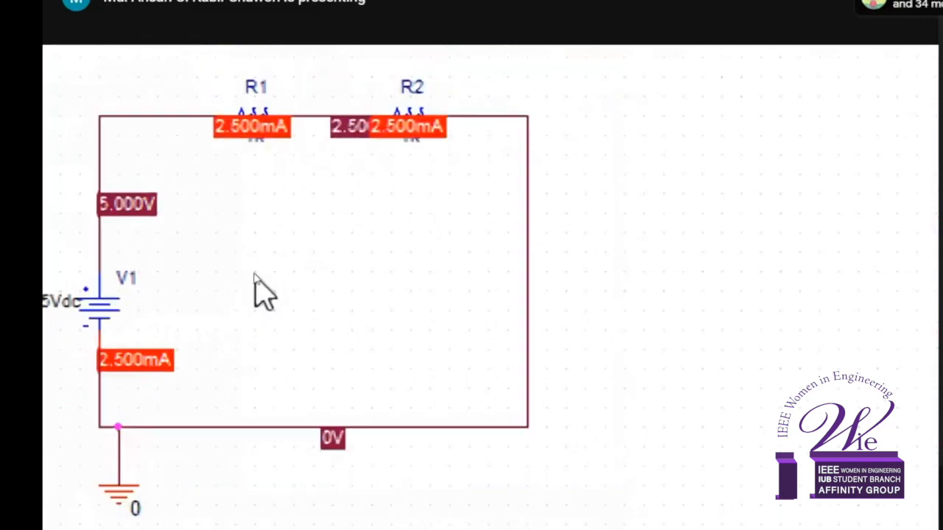
key("super+minus")
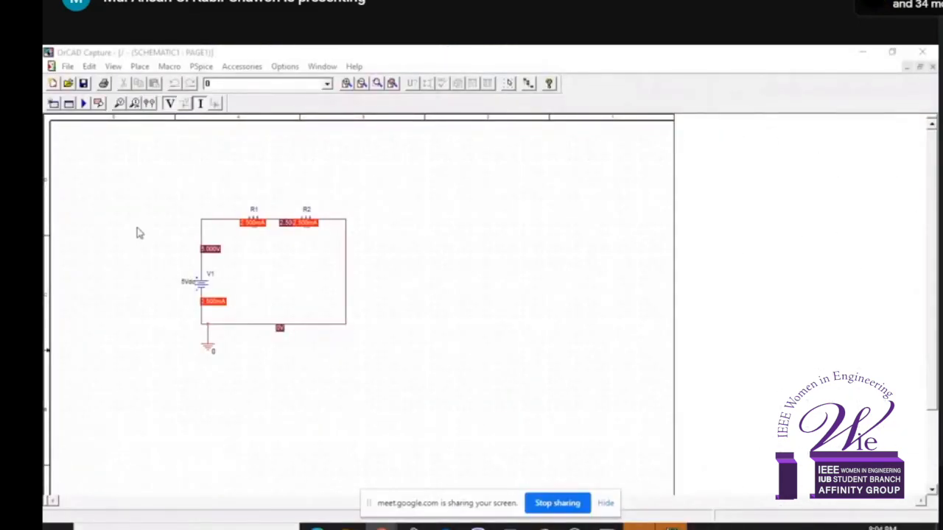
key("super+plus")
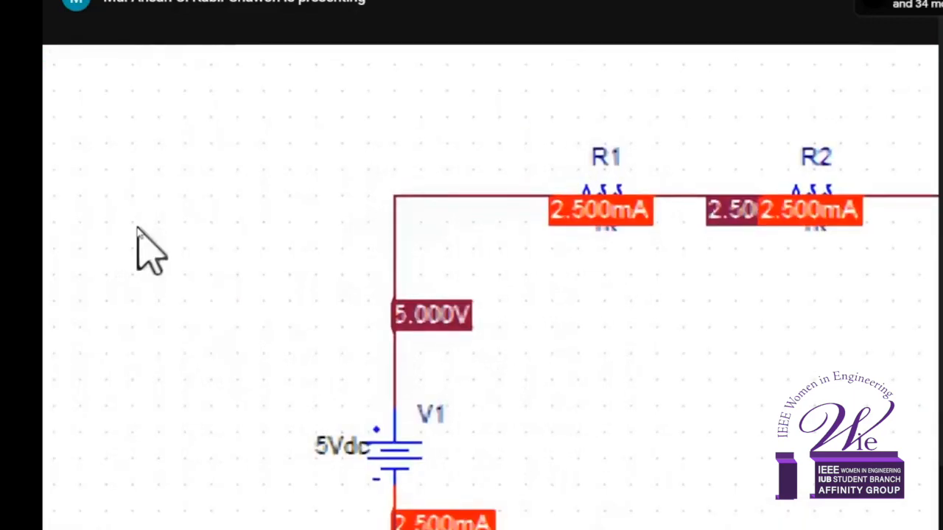
key("super+minus")
key("super+minus")
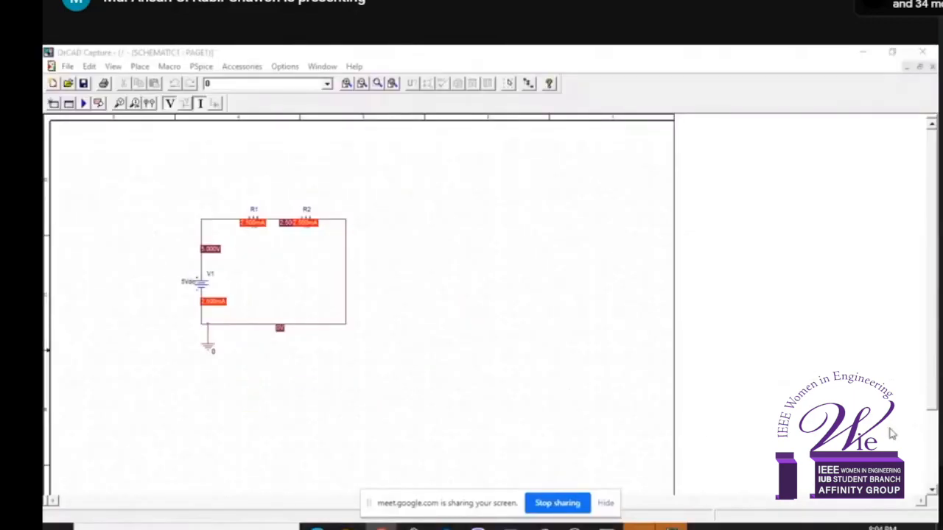
left_click(111, 68)
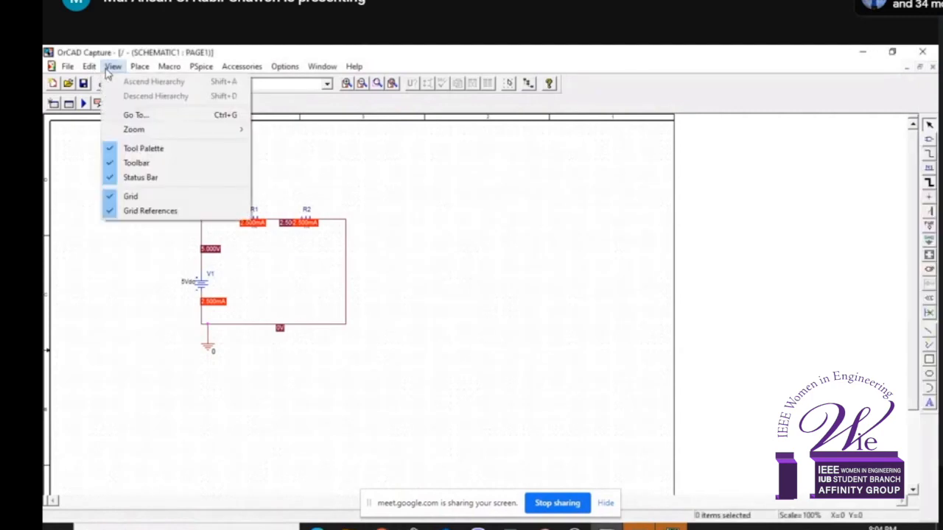
mouse_move(164, 132)
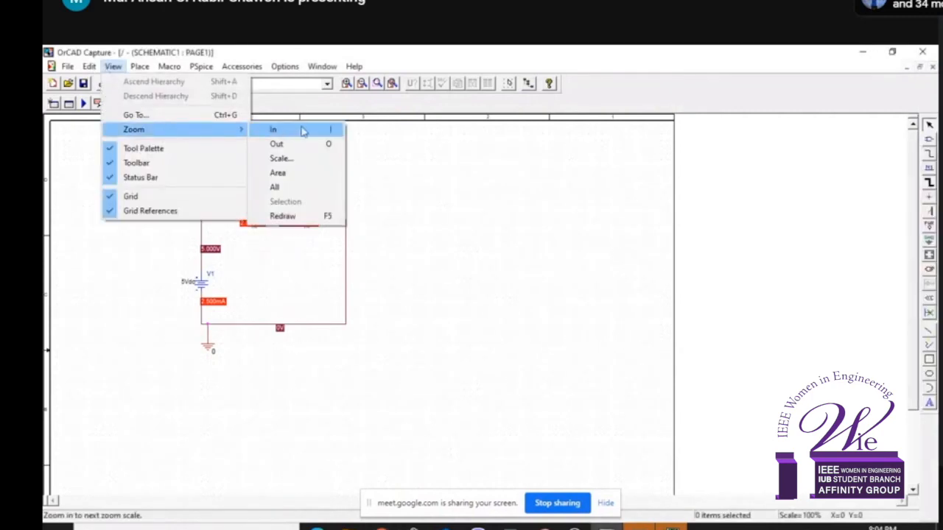
left_click(301, 133)
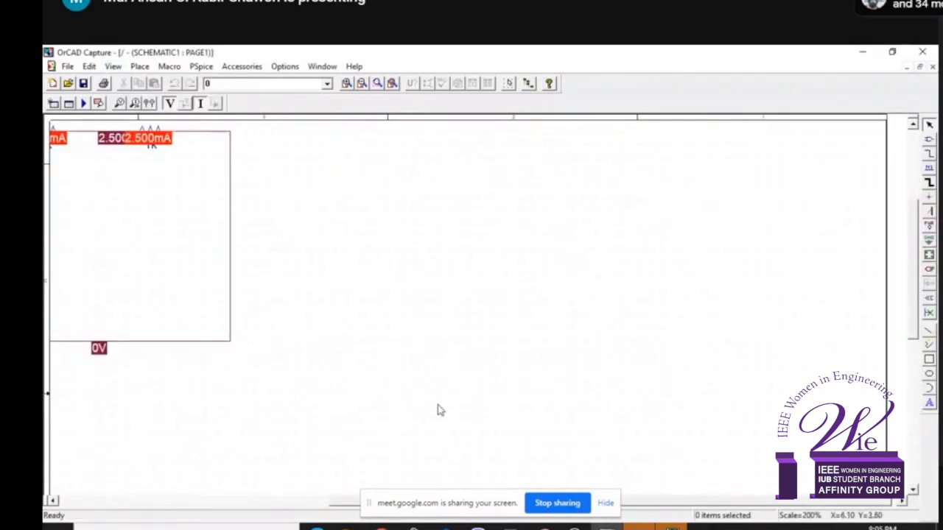
left_click_drag(715, 505, 490, 524)
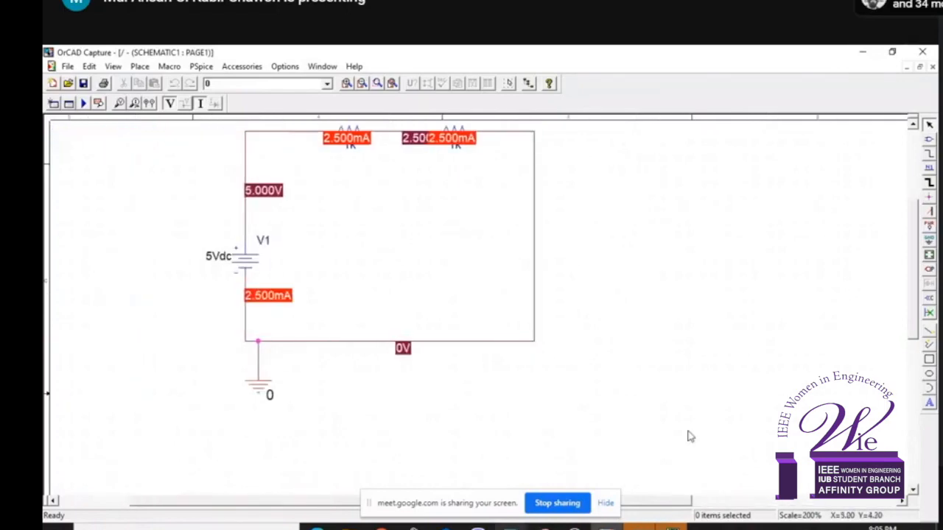
left_click_drag(914, 301, 926, 280)
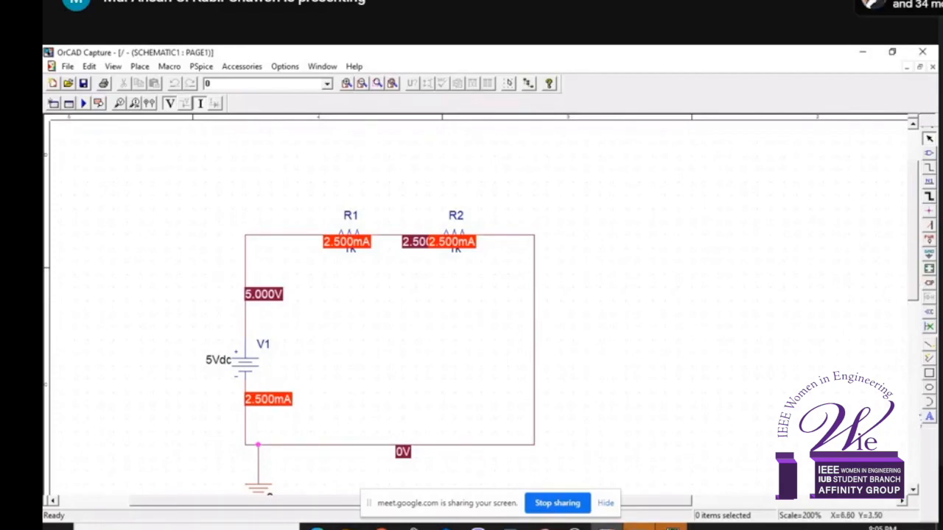
Switch to the Voltage Divider Calculator in the browser and enter a source voltage of 5 and a value of 1 for both resistances.
mouse_move(381, 528)
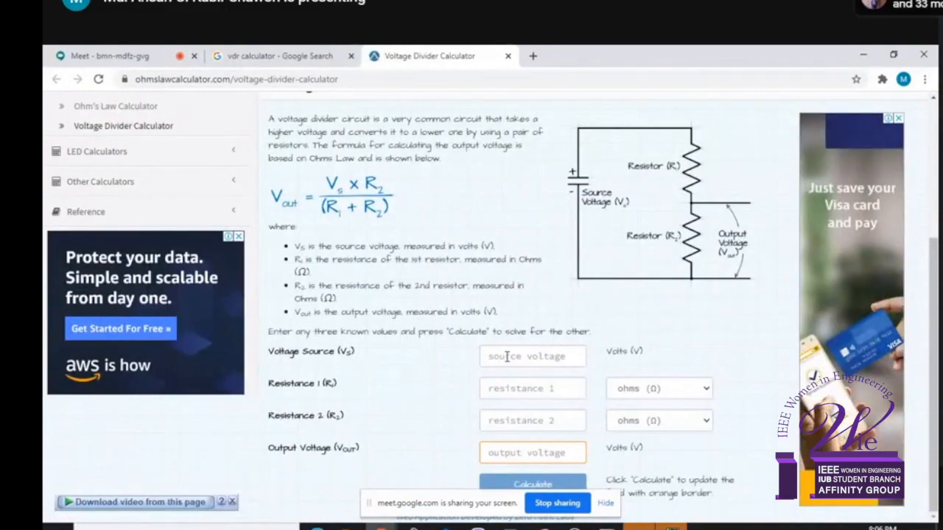
left_click(507, 357)
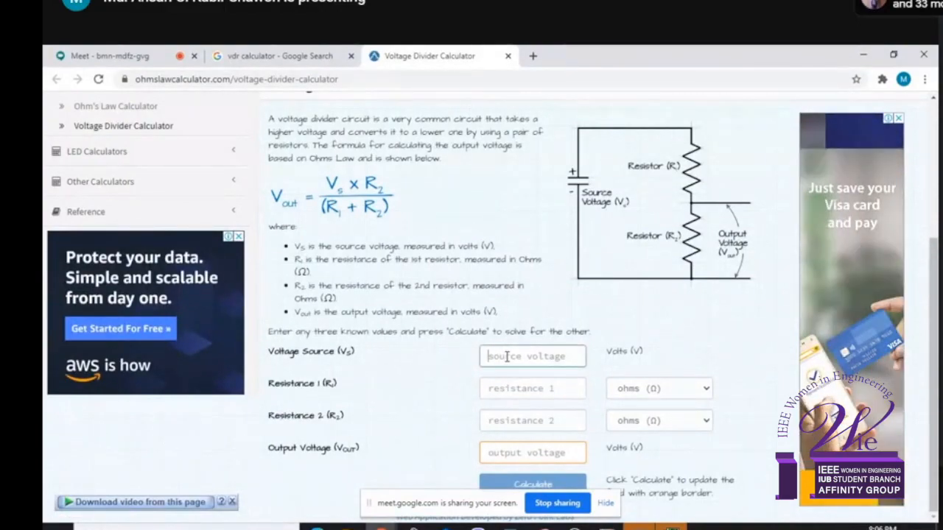
type("5")
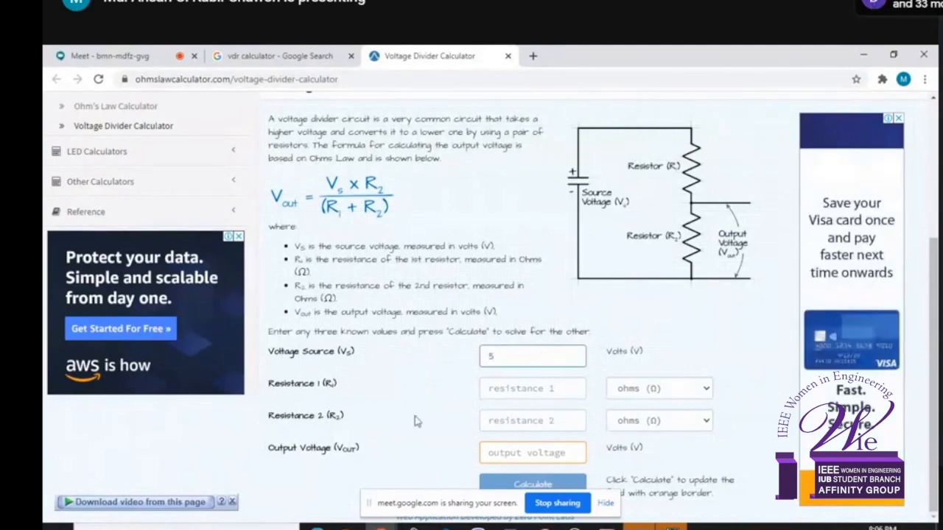
left_click(532, 389)
type("1k")
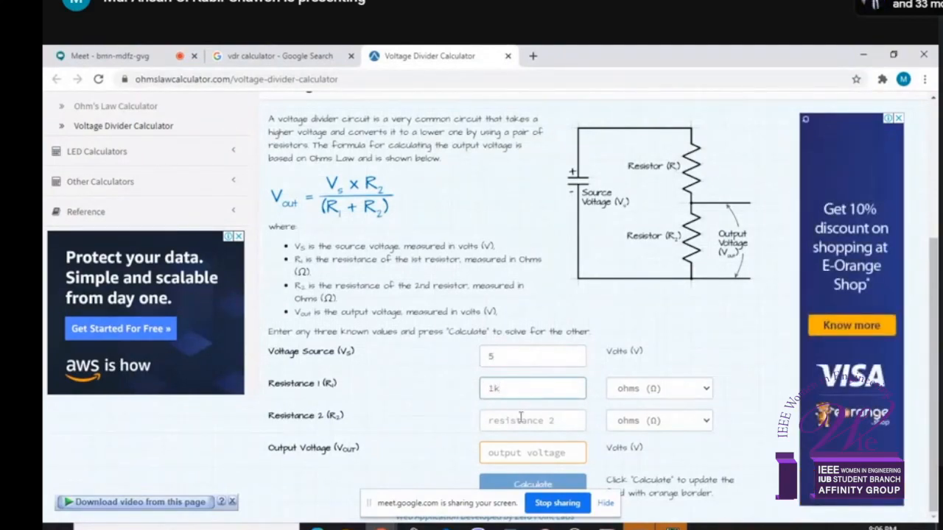
key("BackSpace")
left_click(520, 419)
type("1k")
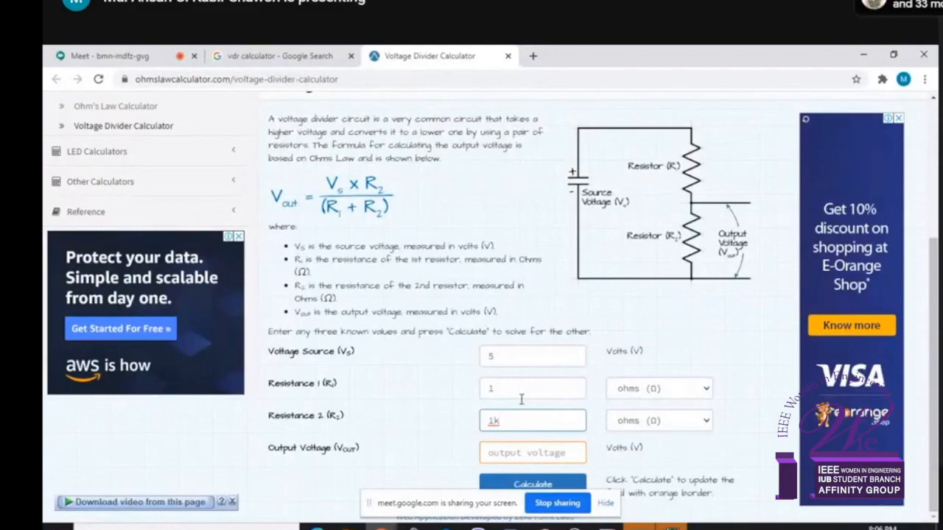
left_click(519, 394)
type("1k")
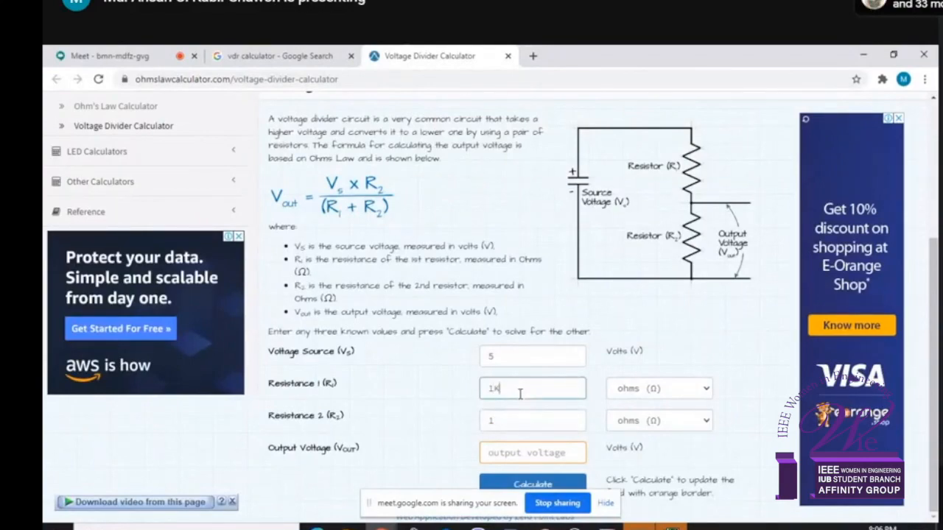
left_click(507, 429)
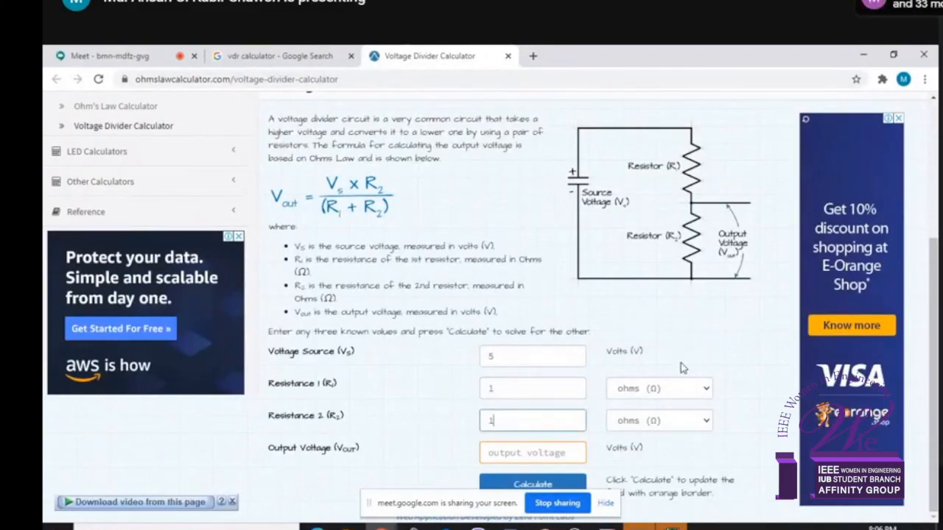
Set the units of both resistances to kilohms and calculate the output voltage.
left_click(677, 389)
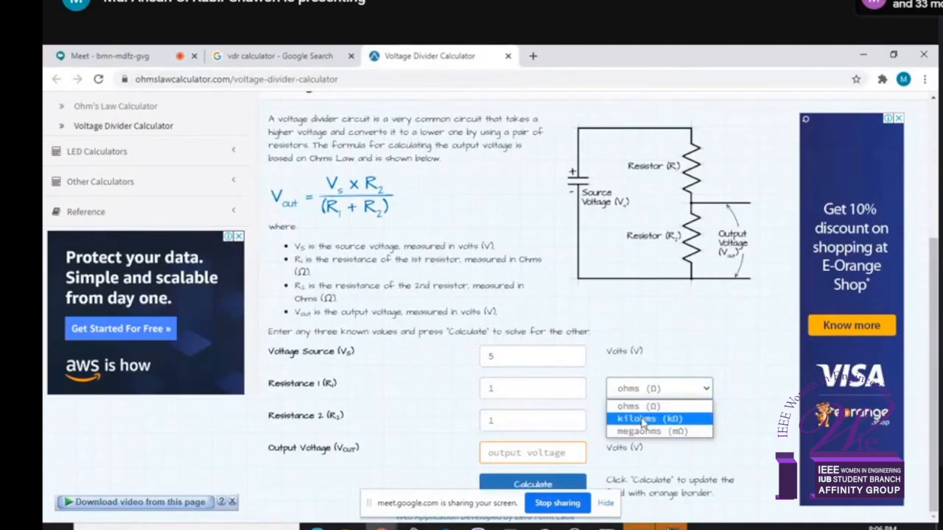
left_click(649, 418)
left_click(657, 423)
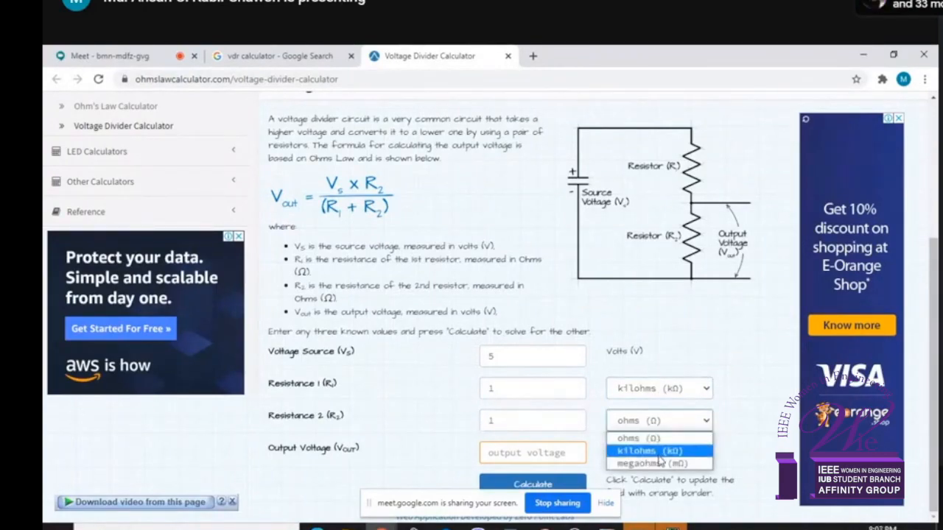
left_click(660, 453)
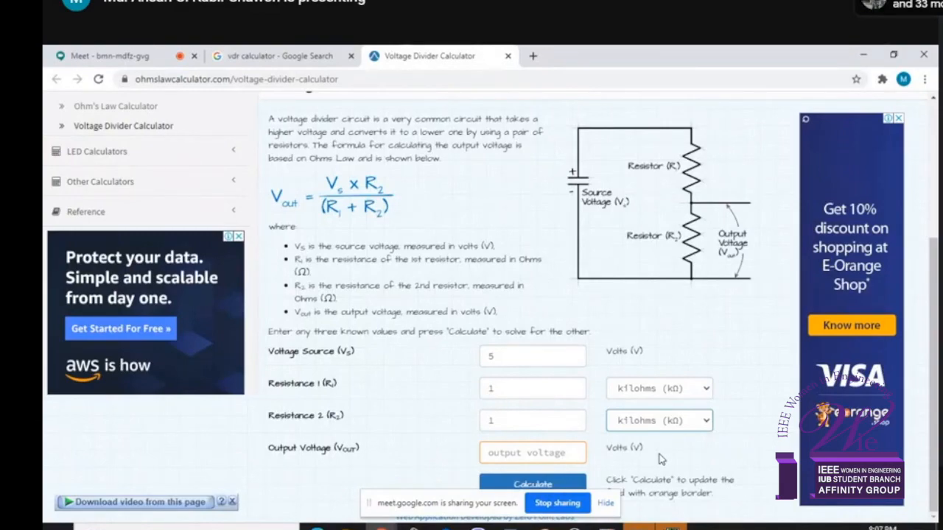
left_click(514, 485)
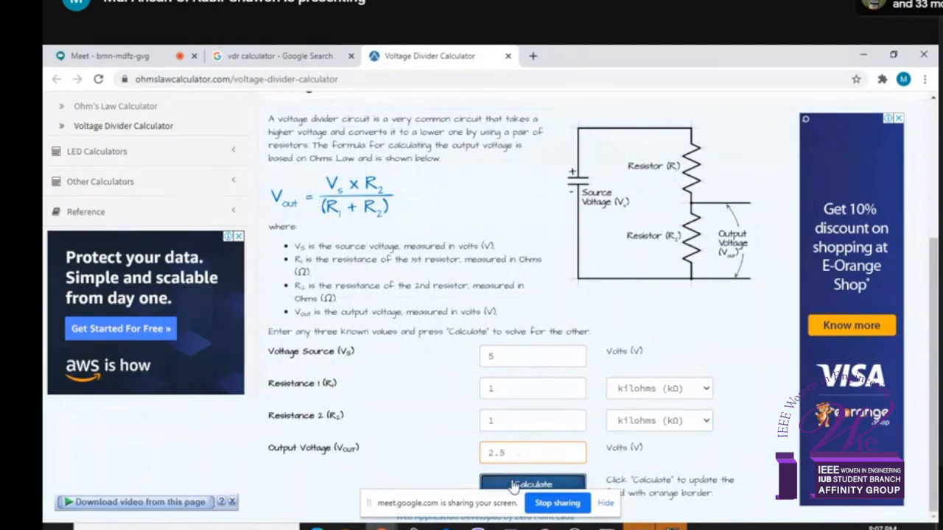
Switch back to OrCAD Capture and place one vertical resistor R to the right of the existing series circuit.
left_click(866, 56)
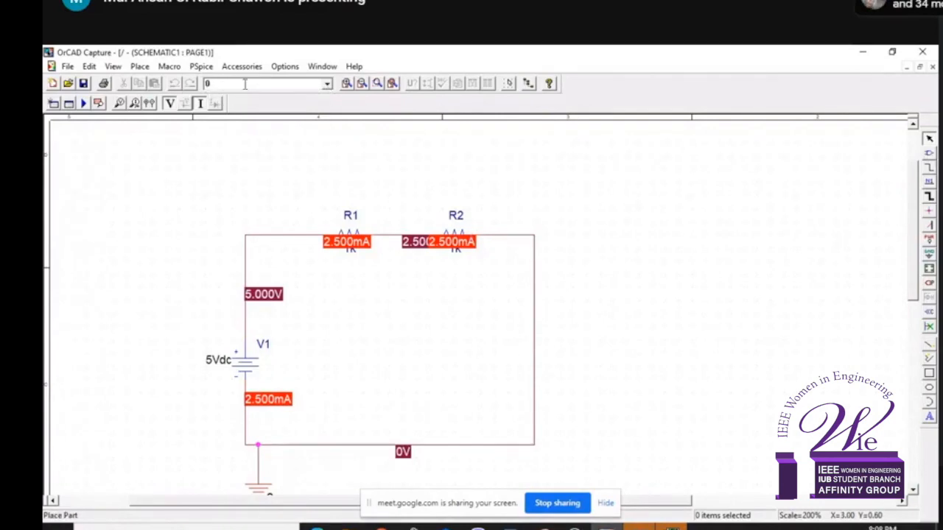
left_click(327, 85)
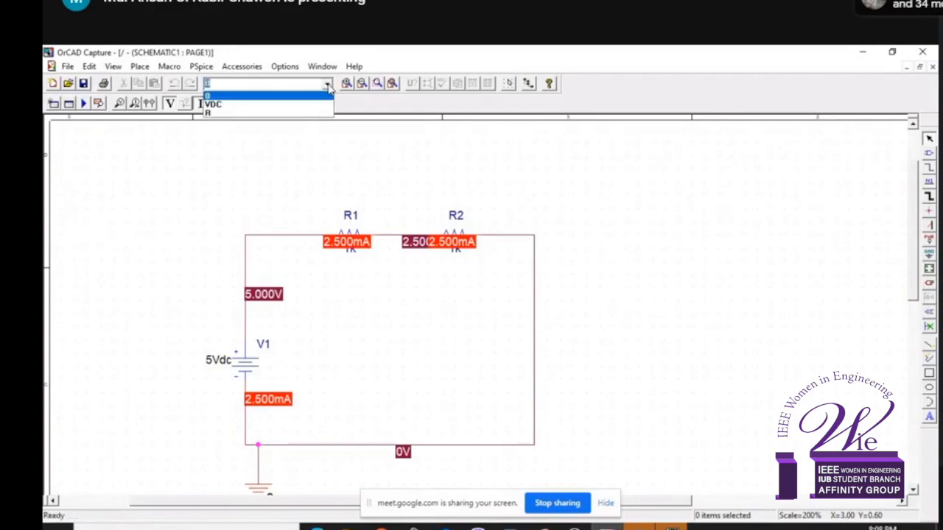
left_click(250, 114)
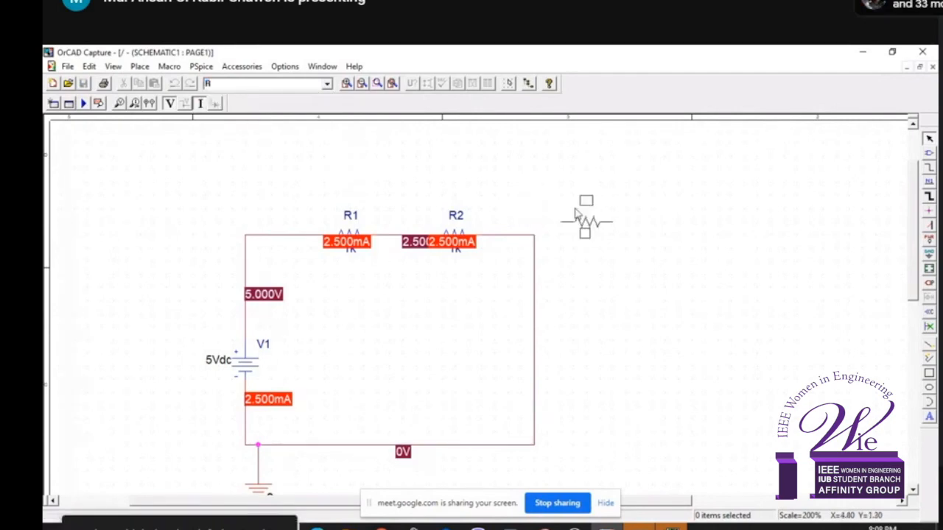
key("r")
key("r")
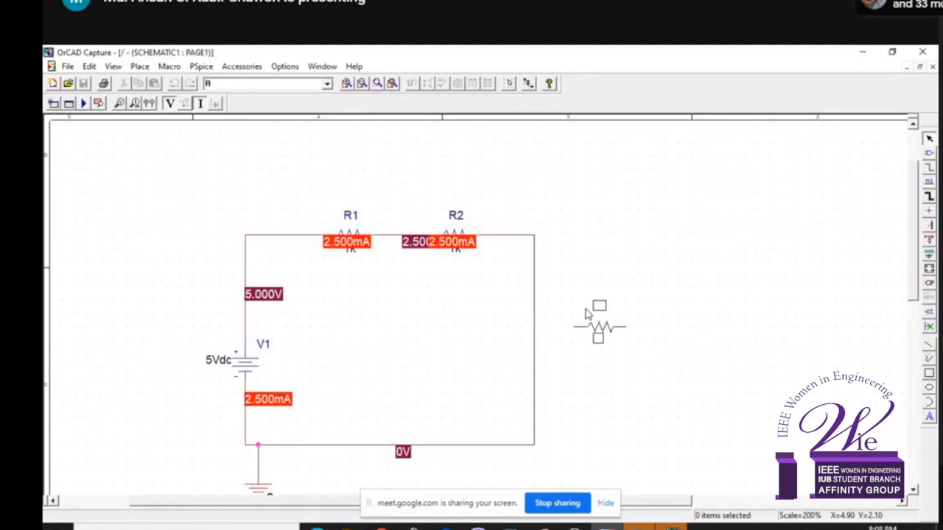
key("r")
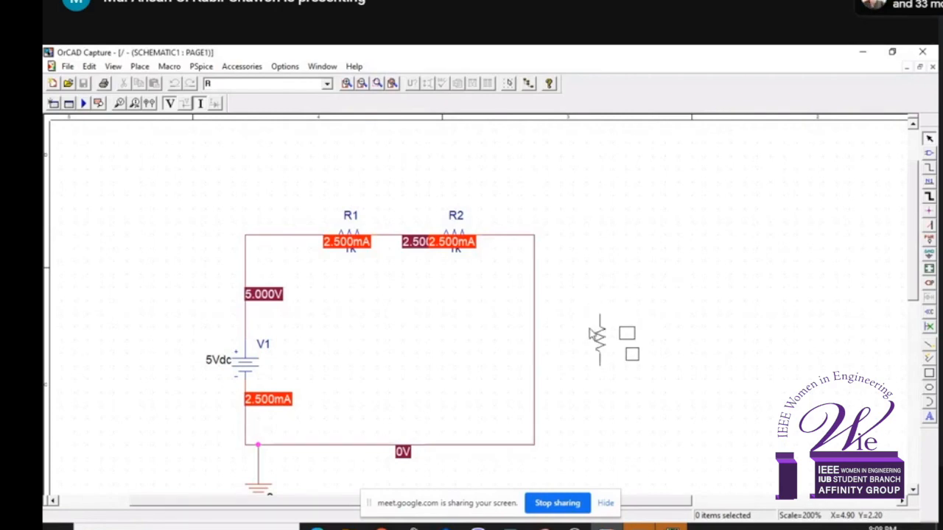
left_click(589, 334)
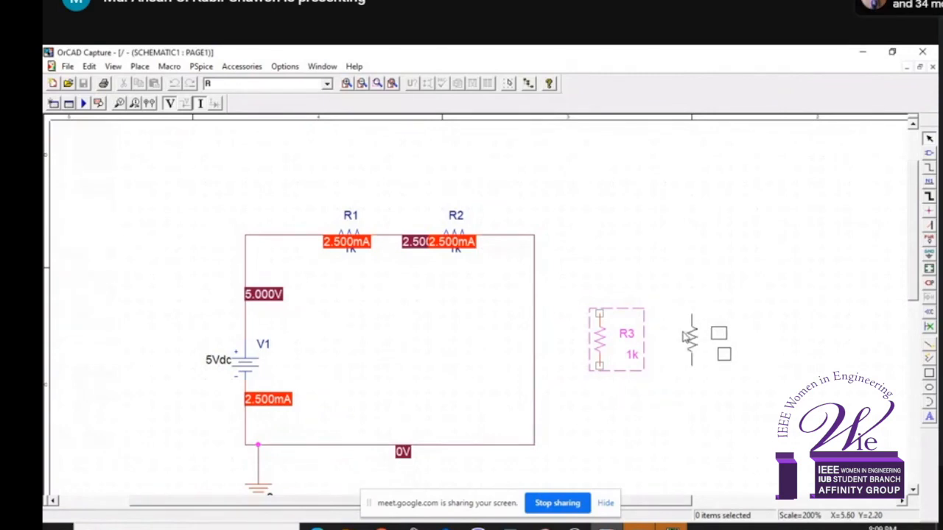
key("Escape")
Duplicate the new vertical resistor to its right by copy and paste, deleting the surplus overlapping copy.
key("ctrl+c")
key("ctrl+v")
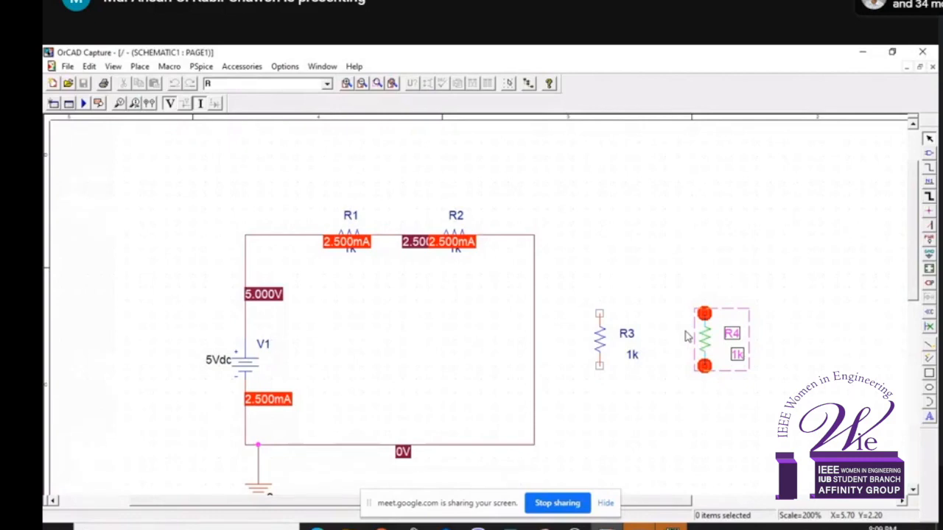
left_click_drag(685, 337, 720, 358)
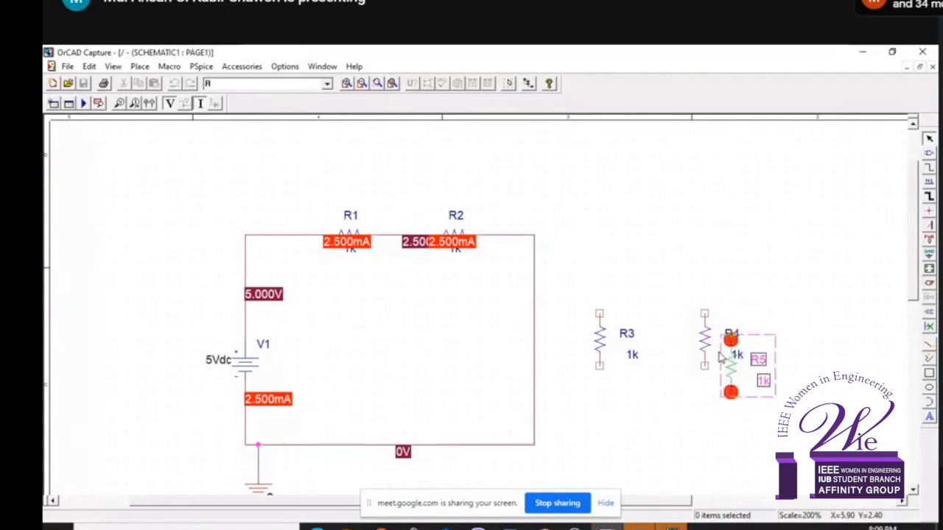
left_click(731, 390)
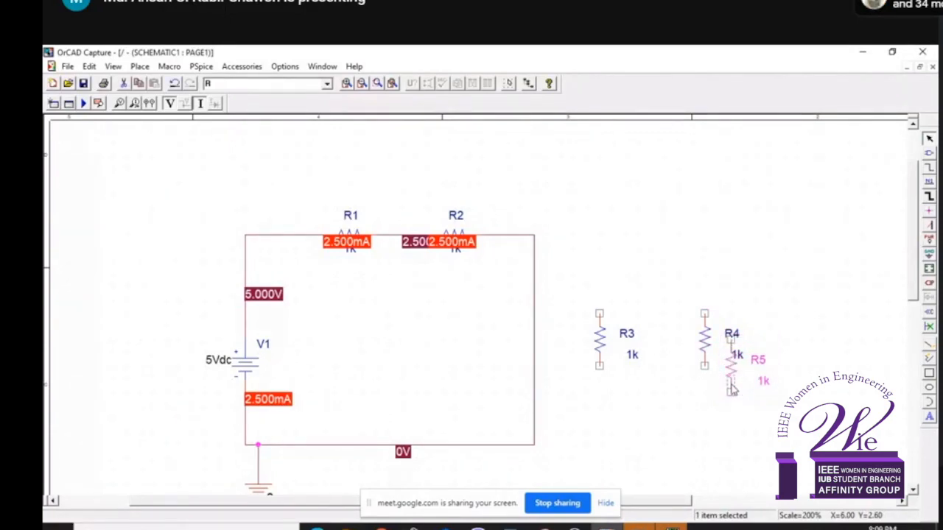
key("Delete")
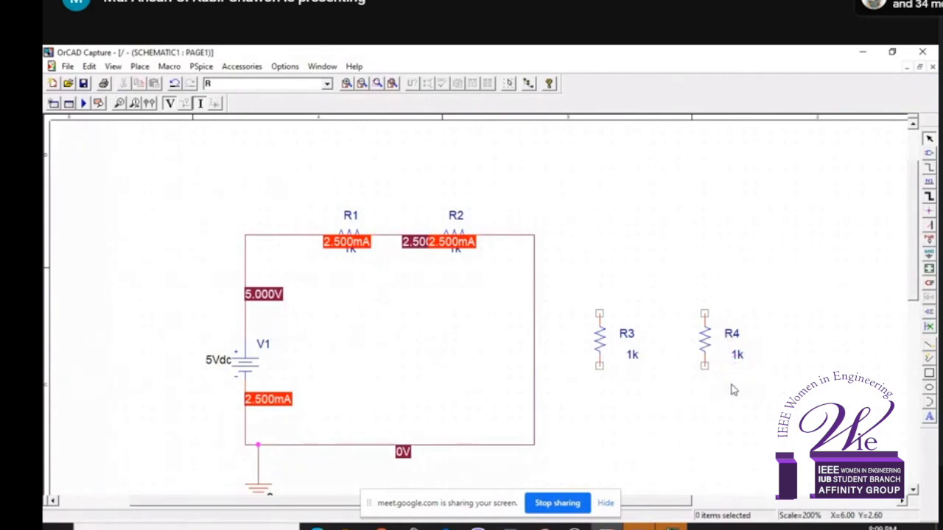
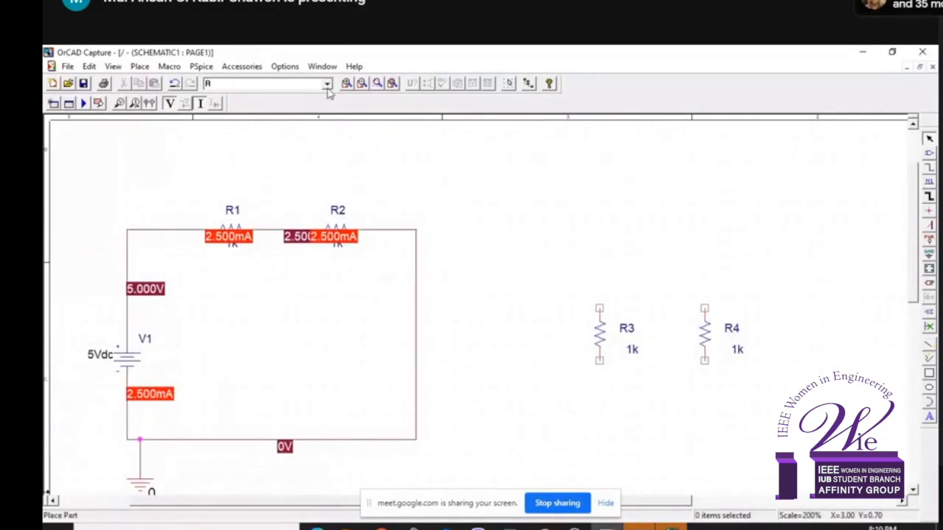
Place a VDC source between the series circuit and the two vertical resistors.
left_click(328, 89)
left_click(269, 111)
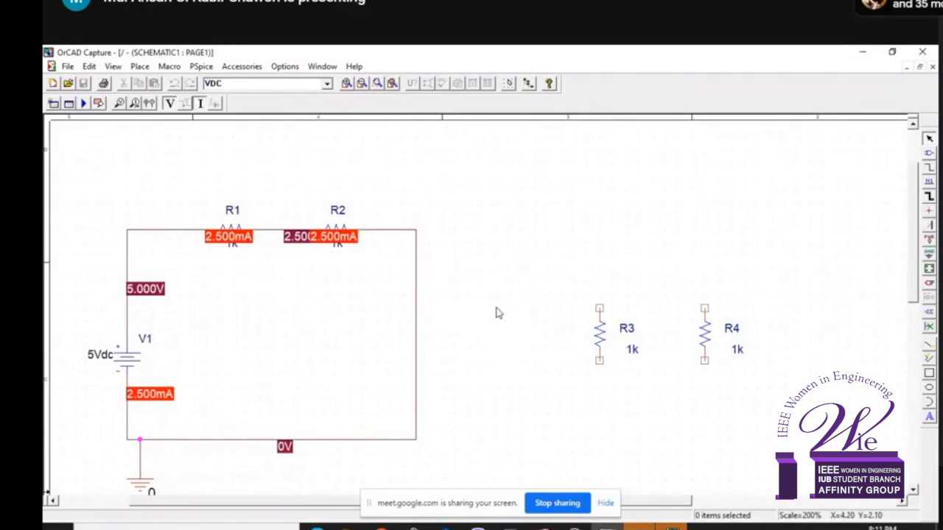
left_click(496, 313)
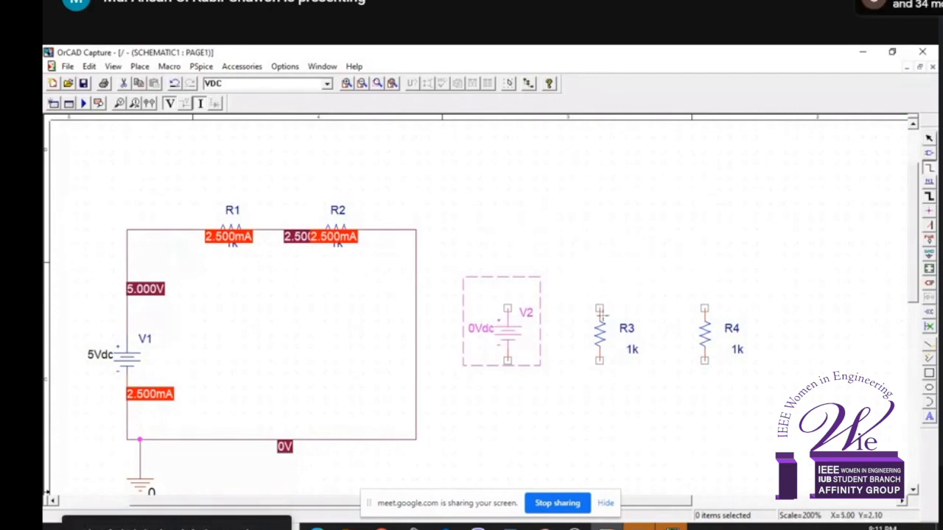
Wire the upper ends of R3 and R4 together and connect the positive terminal of V2 to them.
left_click(601, 310)
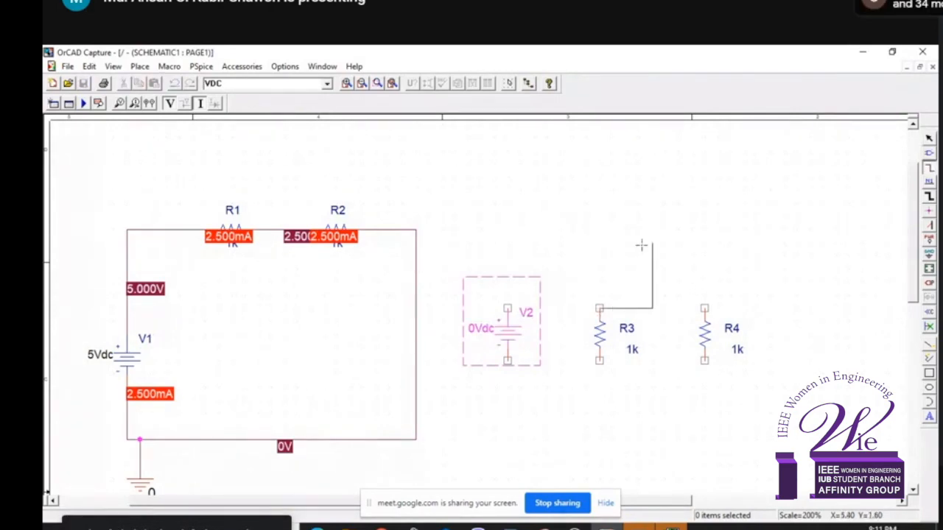
left_click(718, 229)
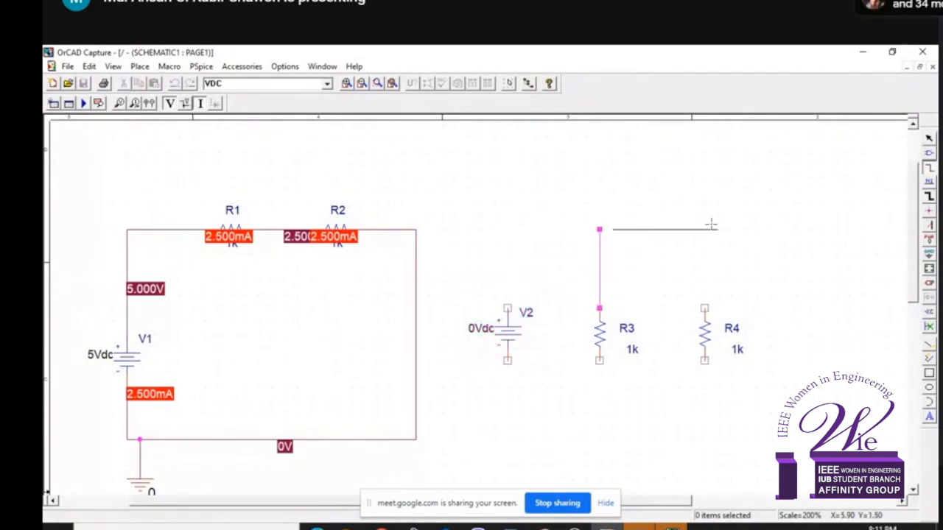
left_click(704, 309)
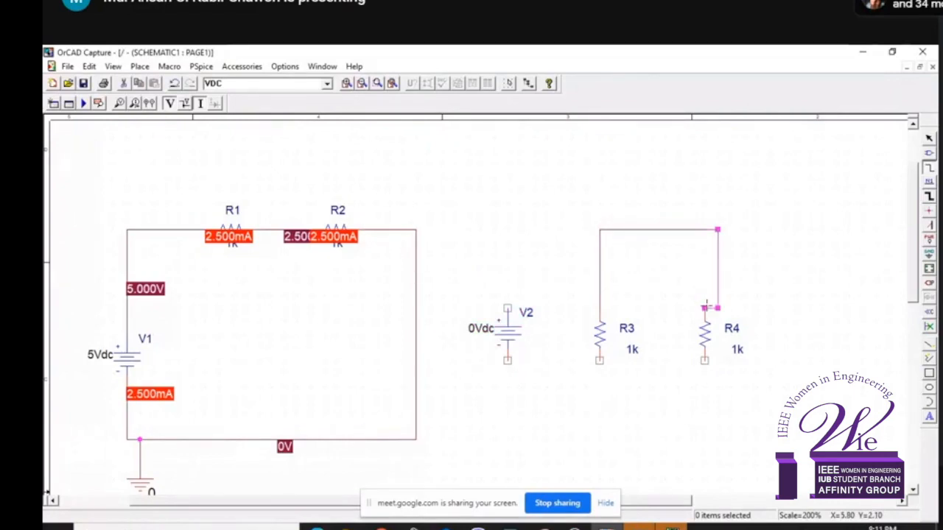
left_click(507, 308)
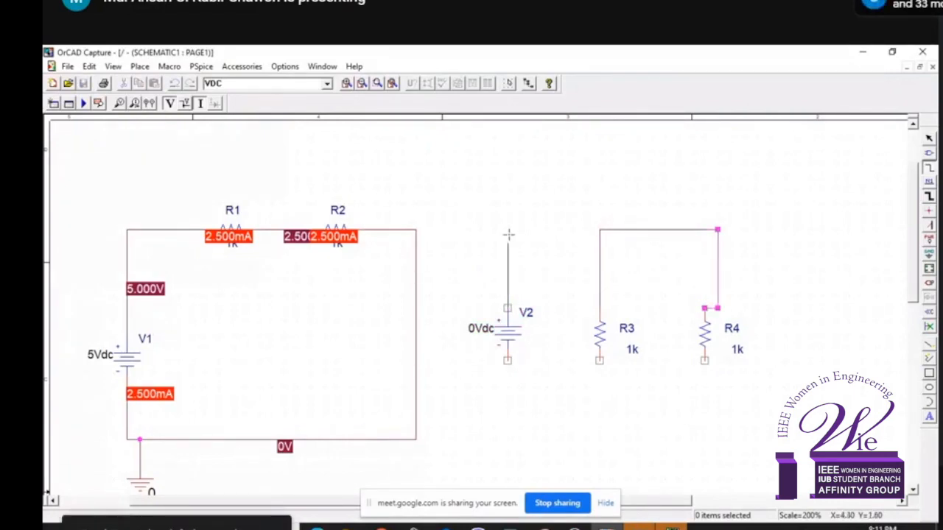
left_click(599, 230)
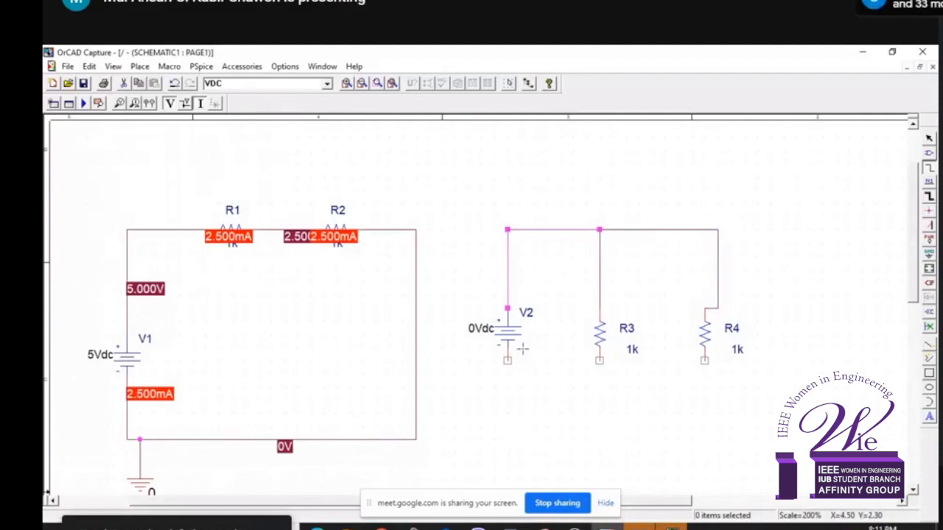
Wire the negative terminal of V2 to the lower ends of R3 and R4 to close the parallel circuit.
left_click(507, 360)
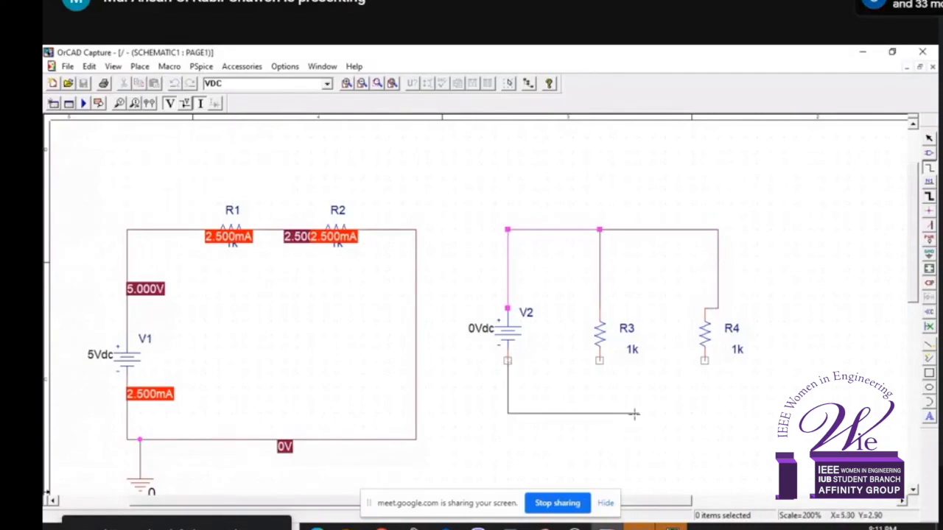
left_click(600, 413)
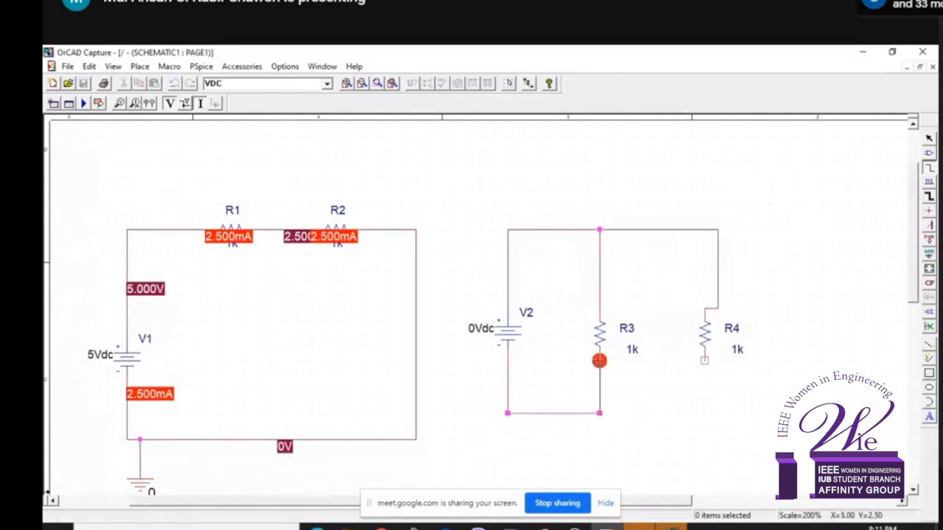
left_click(599, 360)
left_click(600, 413)
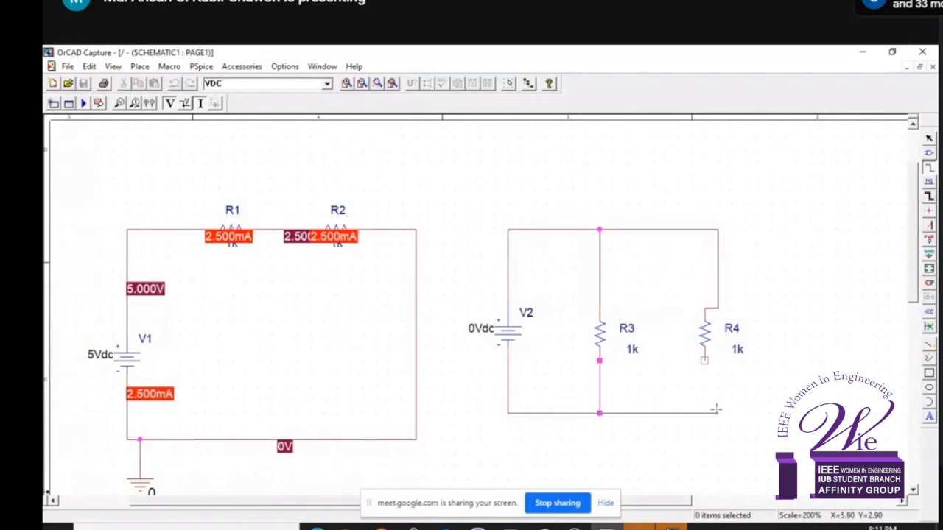
left_click(705, 360)
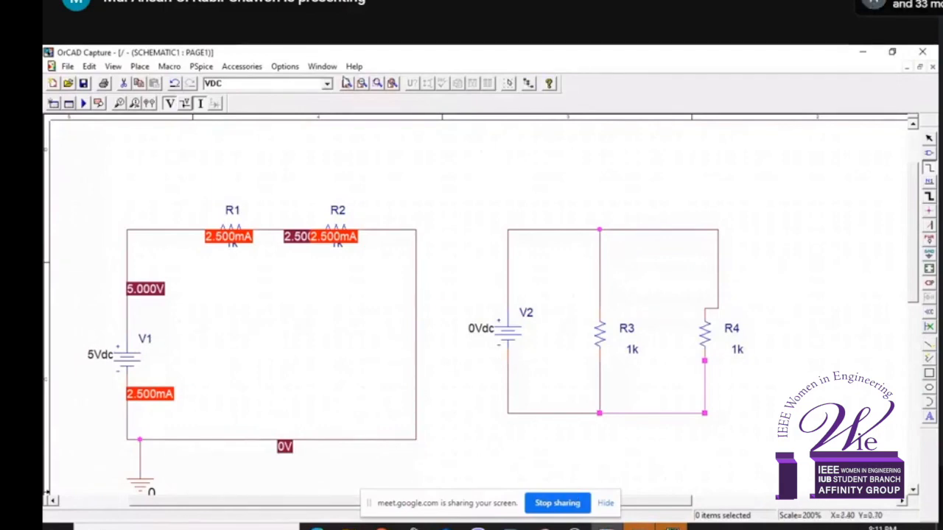
Place a 0 ground symbol below V2 and wire it to the lower corner of the parallel circuit.
left_click(327, 84)
left_click(241, 112)
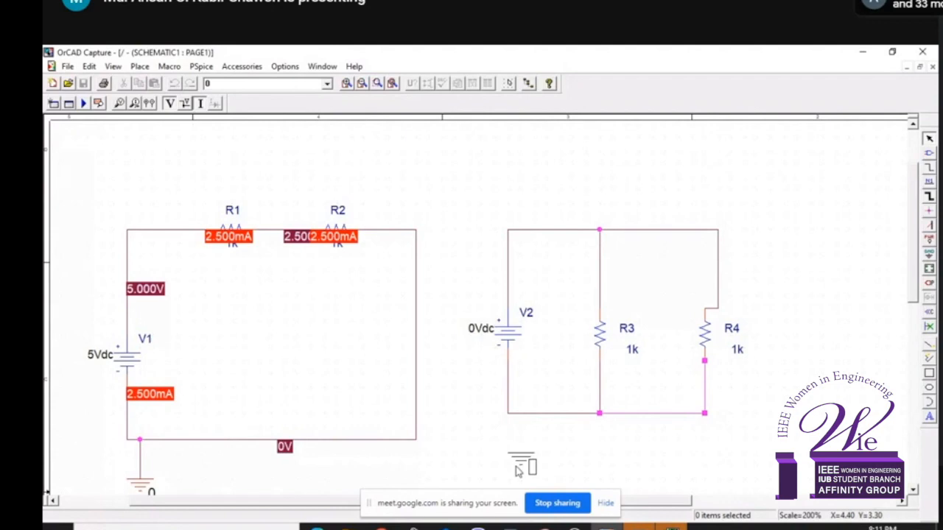
left_click(517, 472)
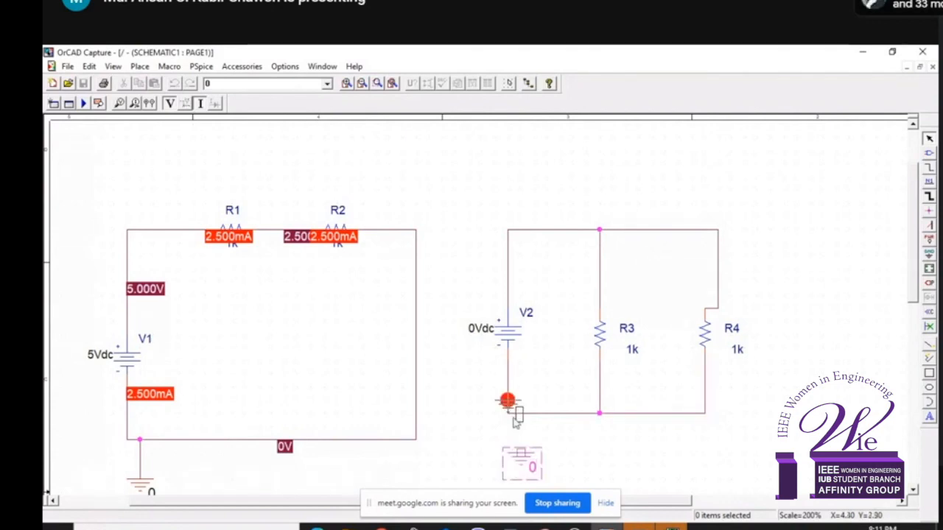
key("Escape")
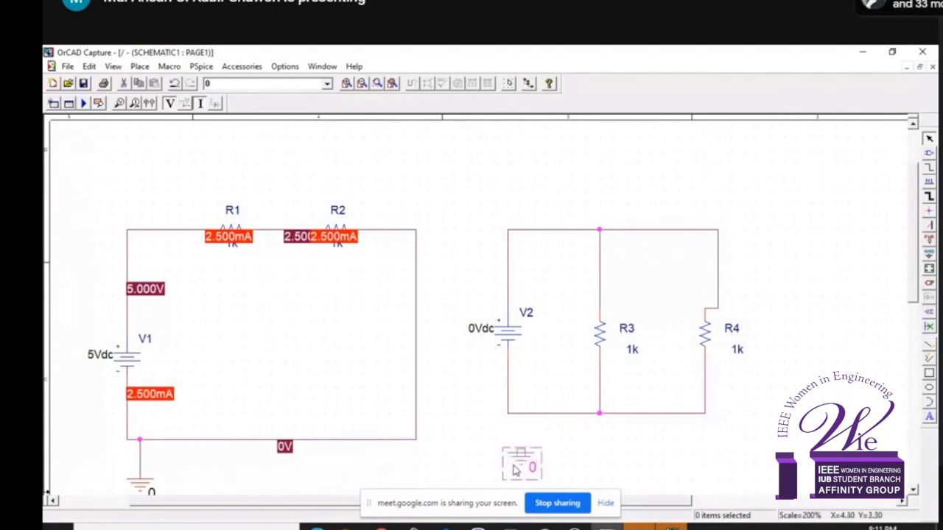
key("w")
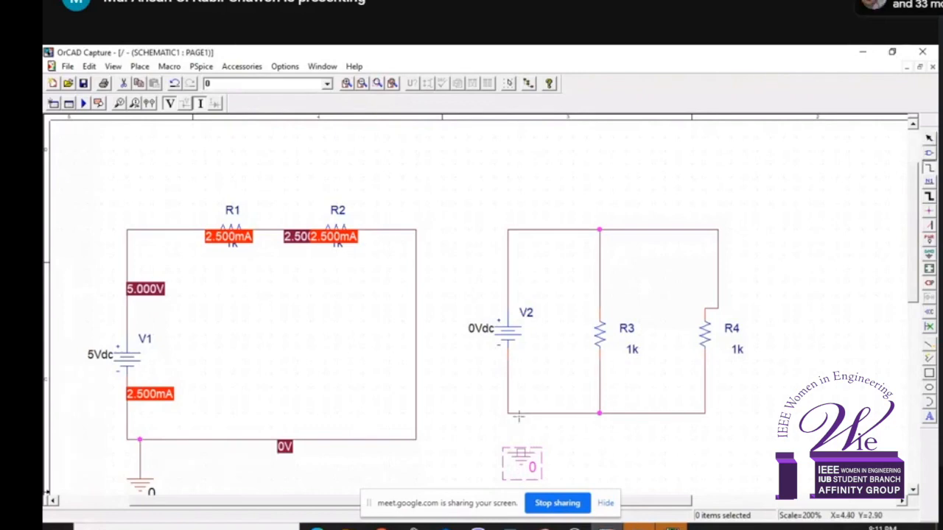
left_click(509, 414)
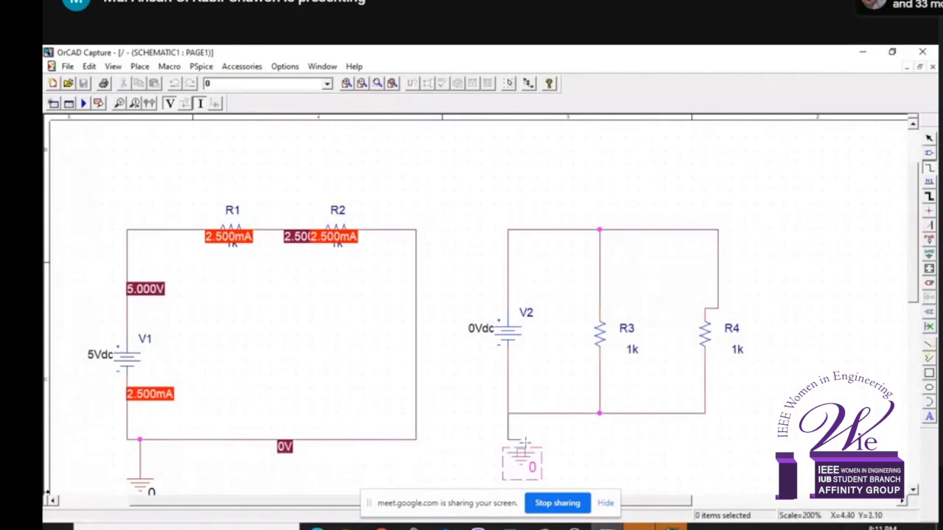
left_click(509, 451)
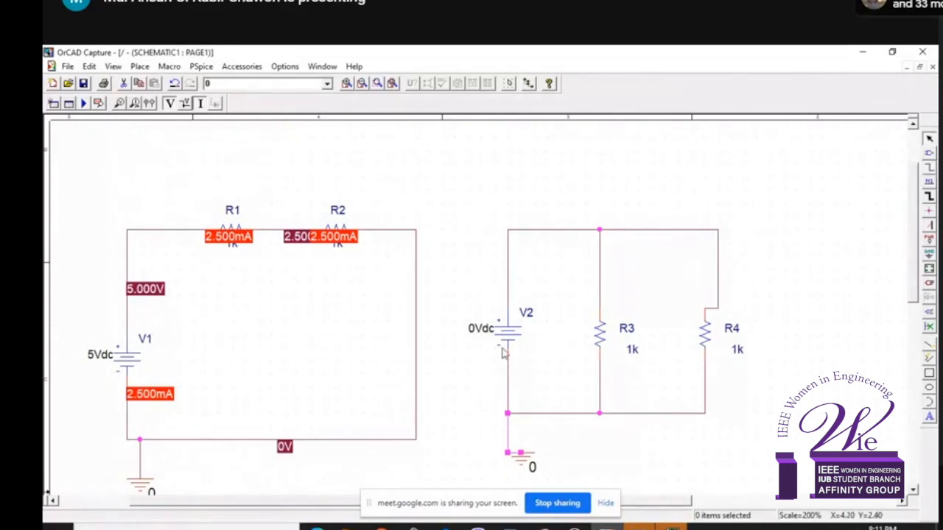
Set the DC value of source V2 to 5Vdc.
double_click(484, 329)
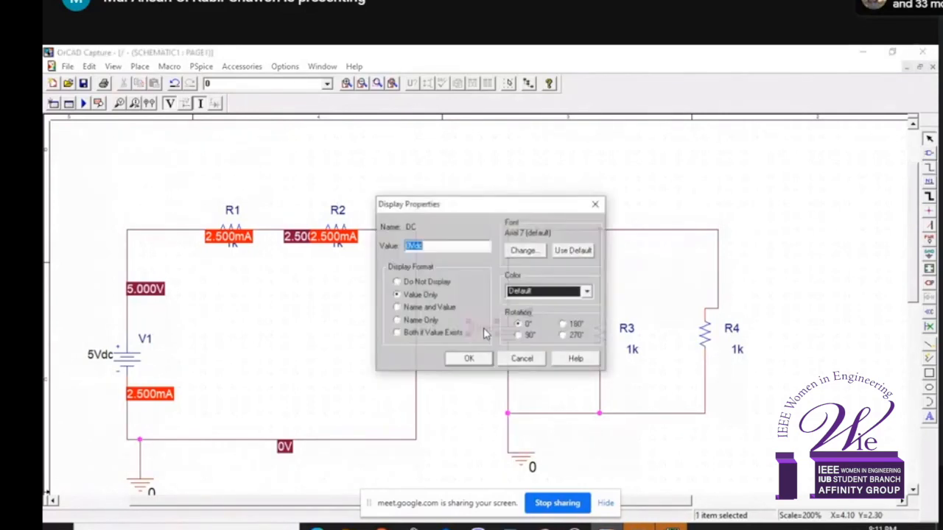
left_click(409, 245)
key("BackSpace")
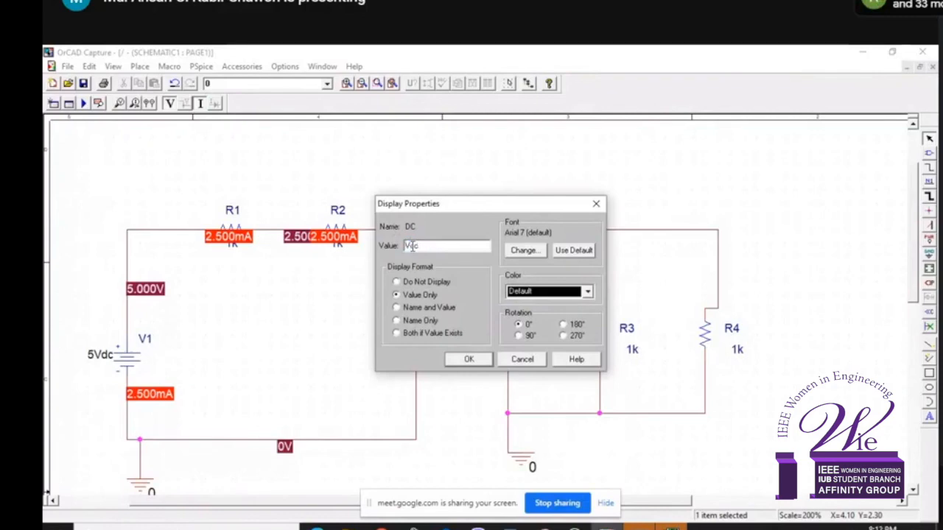
type("5")
key("Return")
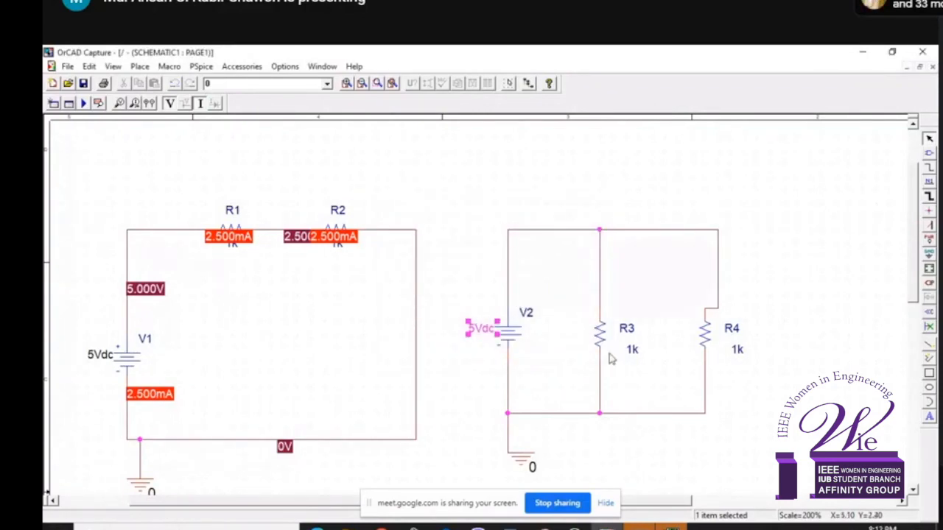
Straighten the wire above R4 and move the parallel circuit's ground symbol directly beneath V2.
left_click_drag(720, 280, 701, 281)
left_click(762, 236)
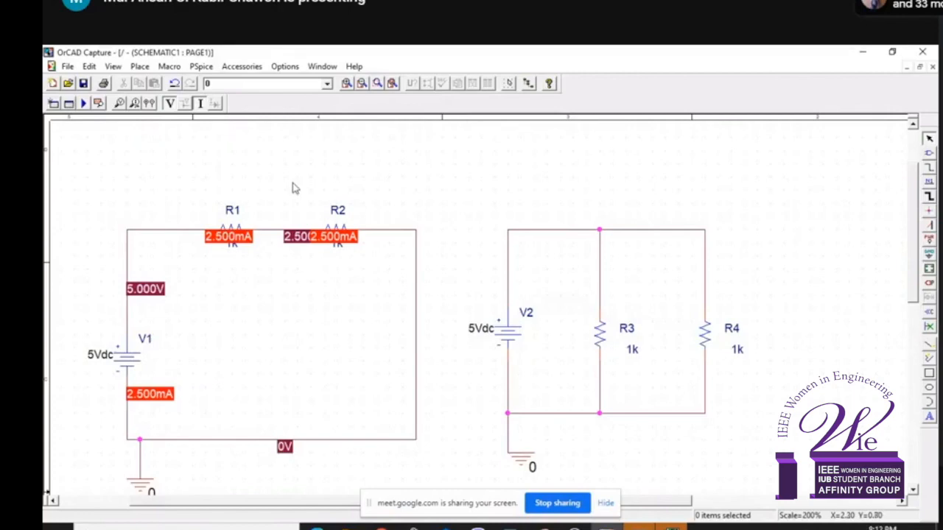
left_click(521, 466)
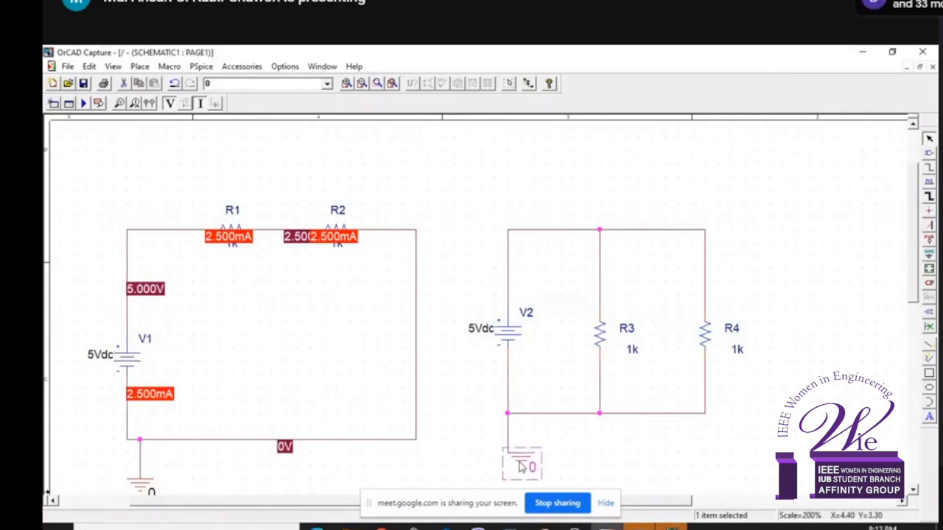
left_click_drag(521, 466, 508, 462)
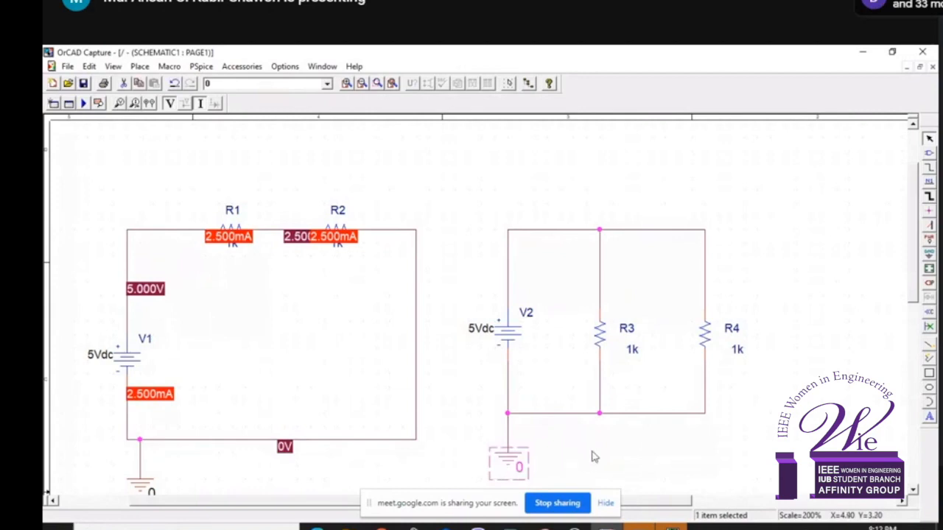
left_click(594, 456)
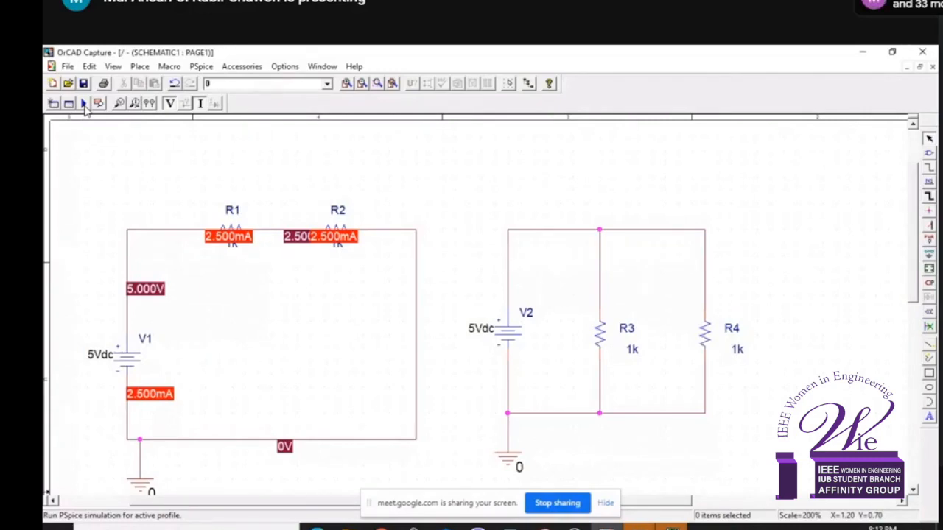
Run the PSpice simulation for the active profile and view the bias voltages and currents on the parallel circuit.
left_click(84, 104)
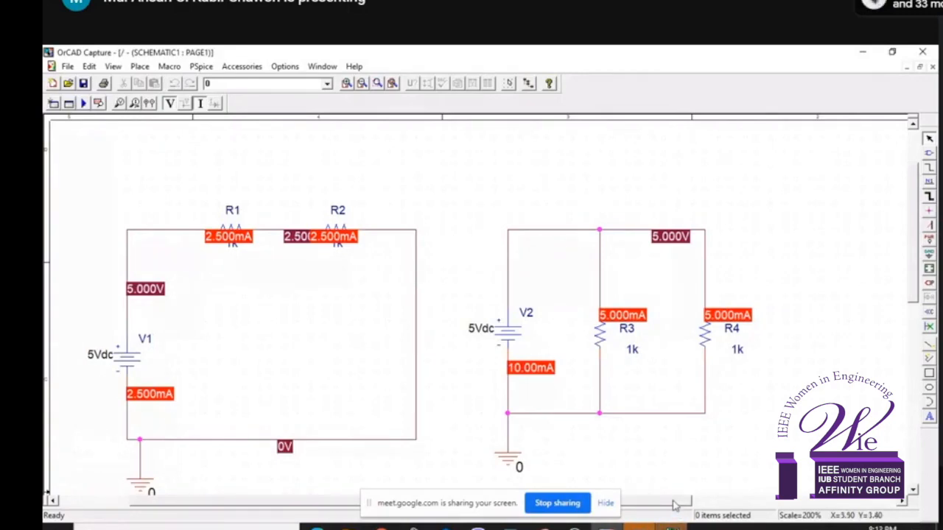
left_click_drag(678, 504, 755, 504)
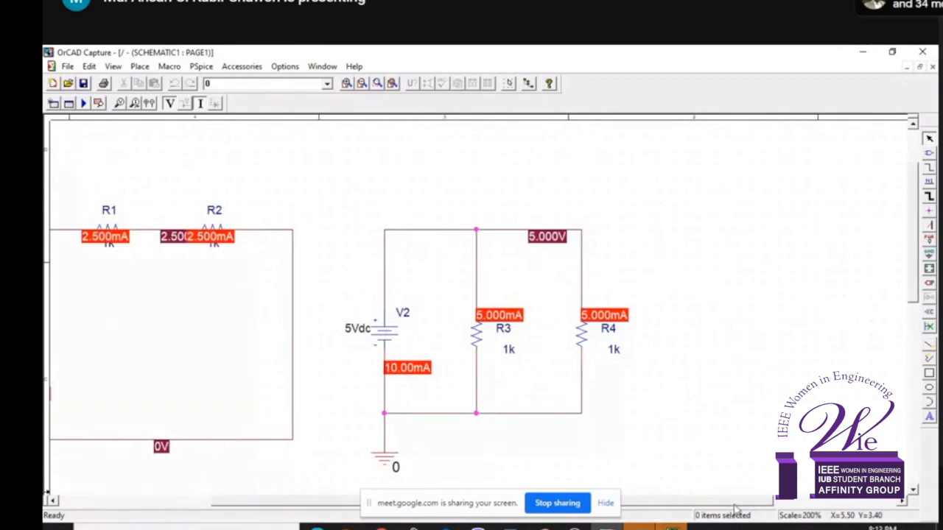
left_click_drag(734, 508, 681, 512)
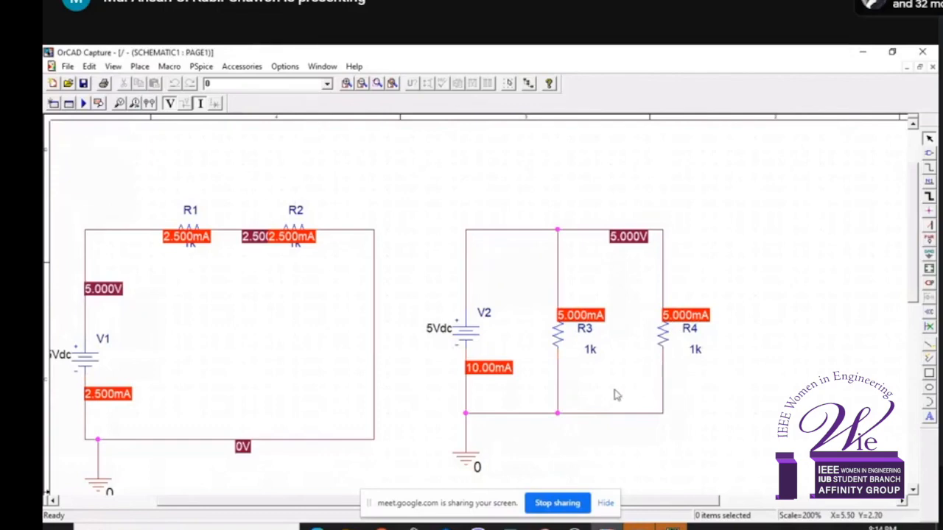
Set the value of resistor R3 to 2k and rerun the PSpice simulation.
left_click(590, 351)
double_click(591, 351)
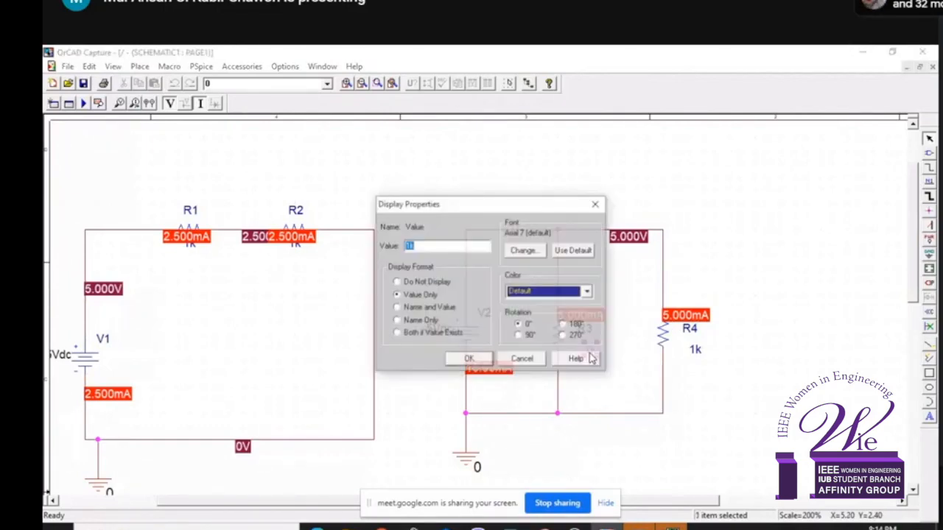
key("BackSpace")
key("BackSpace")
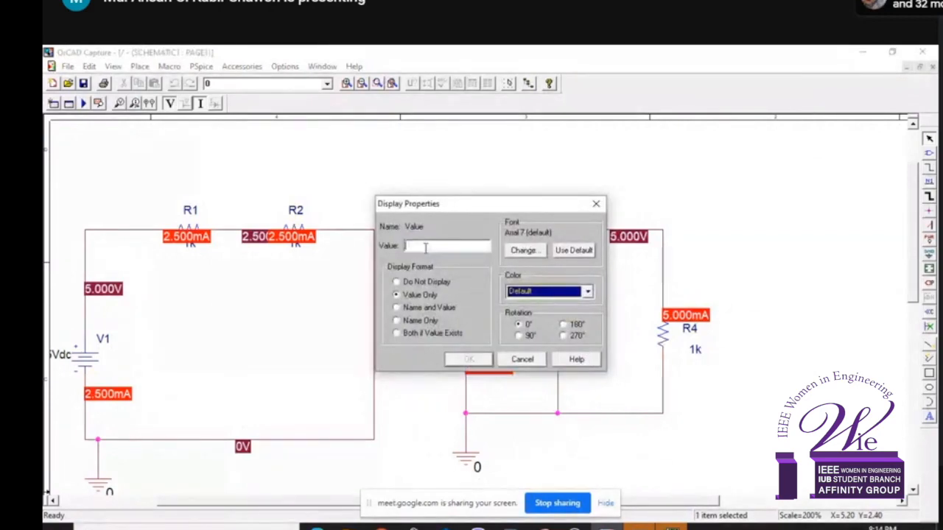
type("2k")
key("Return")
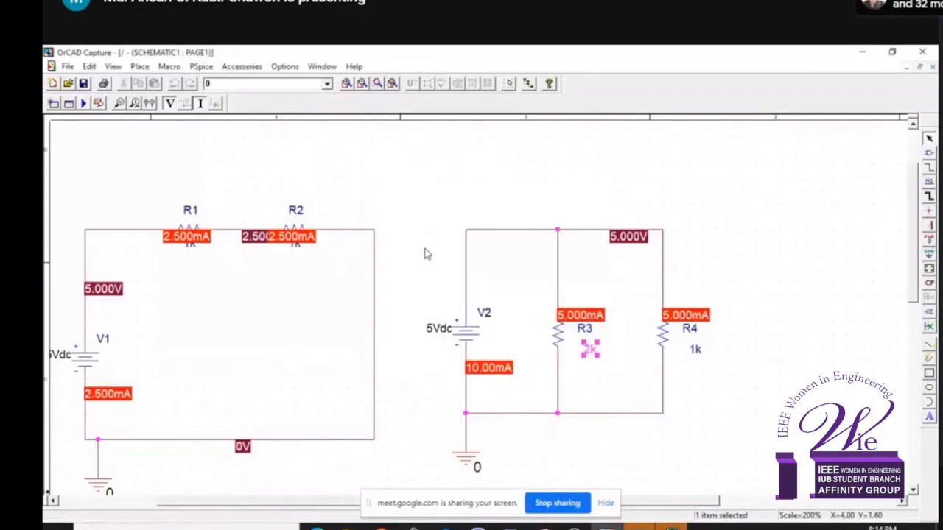
left_click(424, 254)
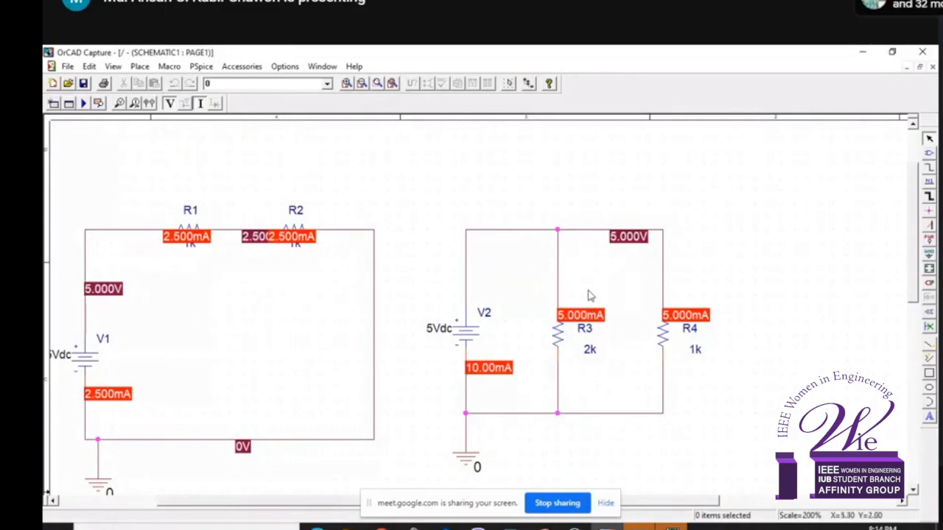
left_click(81, 105)
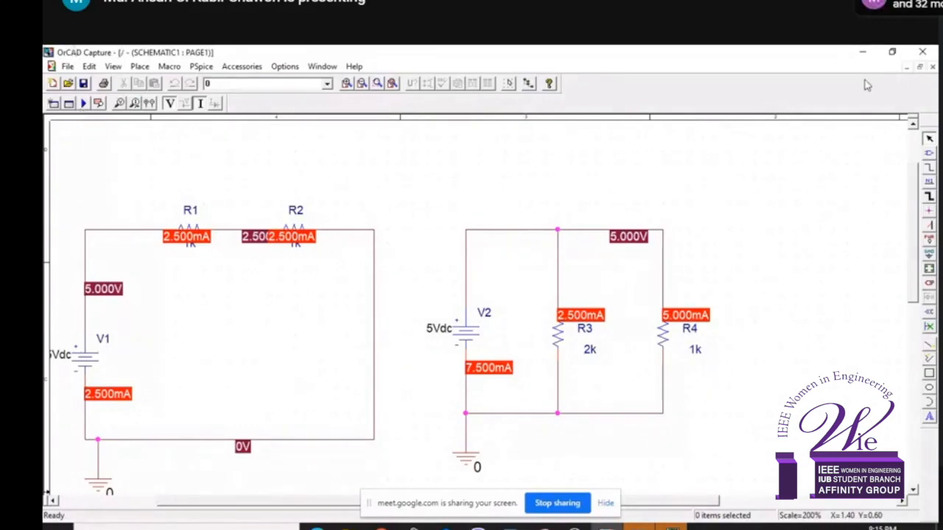
Check the VDC part of the SOURCE library in the Place Part dialog without placing it.
left_click(929, 153)
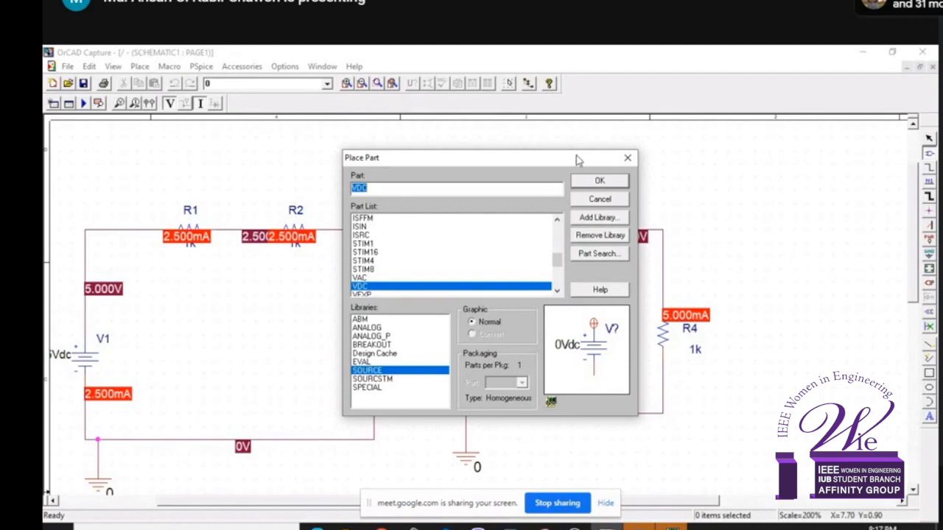
left_click(627, 157)
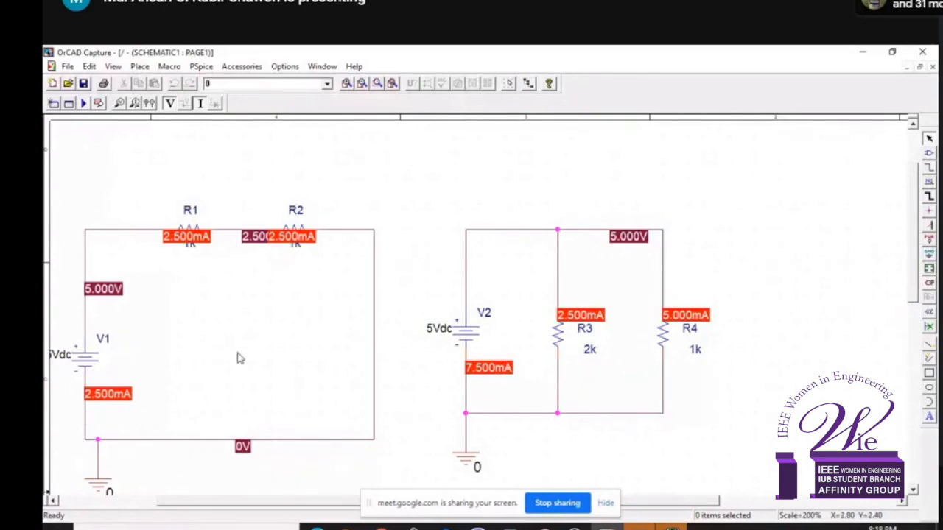
Find Capture Student in the PSpice Student program group and run it as administrator.
left_click(59, 527)
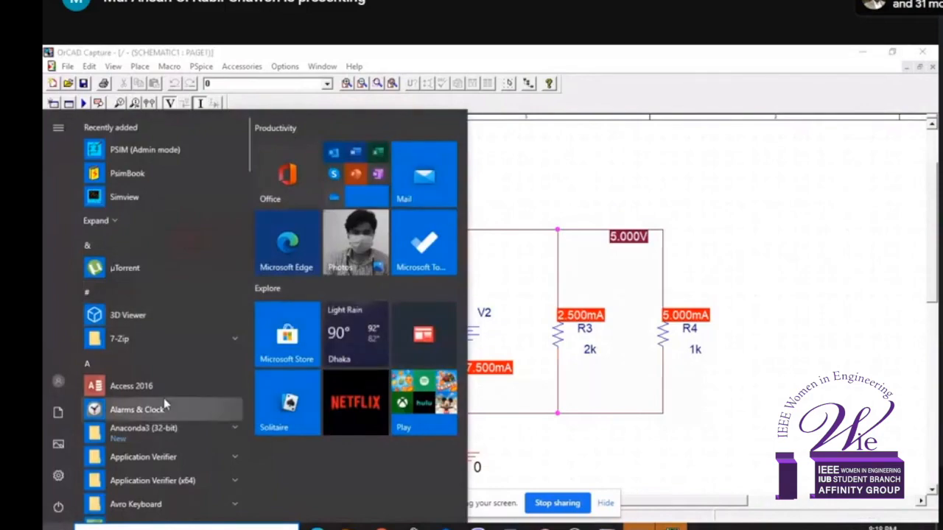
scroll(164, 402, "down", 10)
scroll(164, 398, "down", 15)
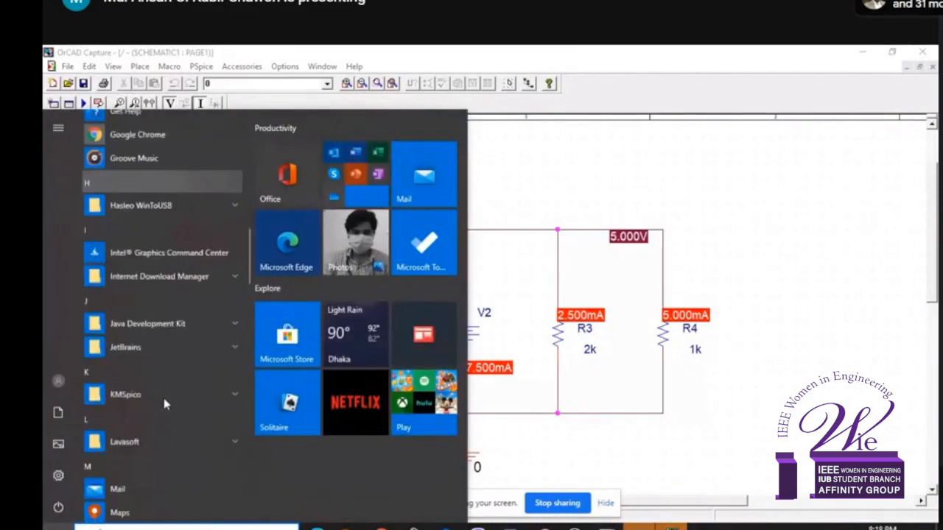
scroll(163, 398, "down", 2)
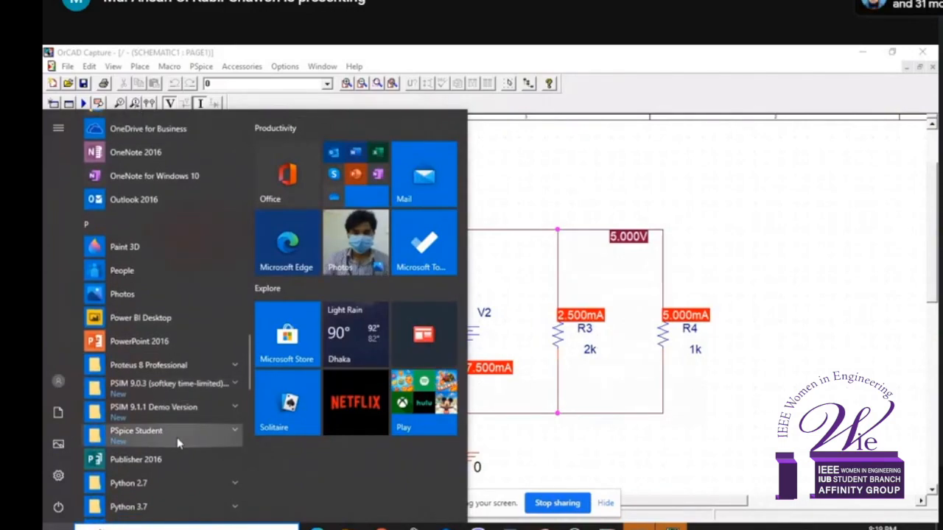
left_click(177, 443)
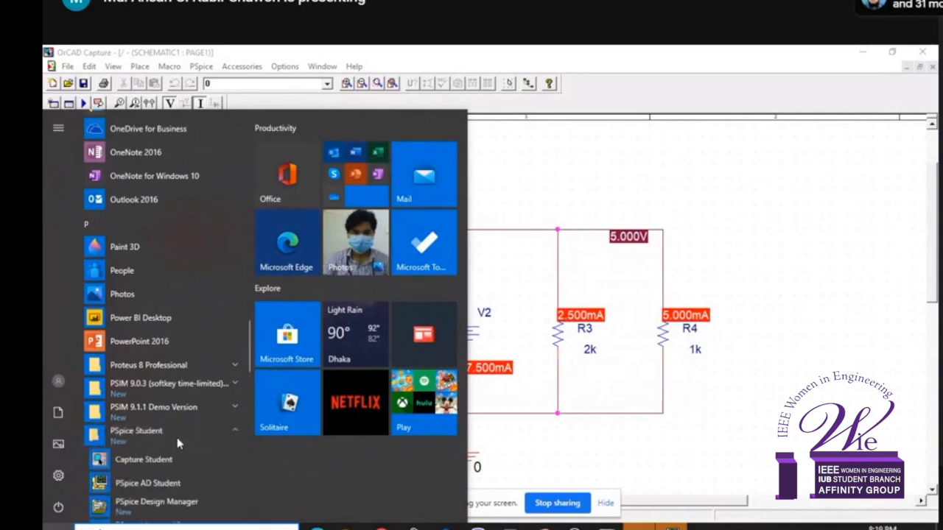
scroll(176, 443, "down", 1)
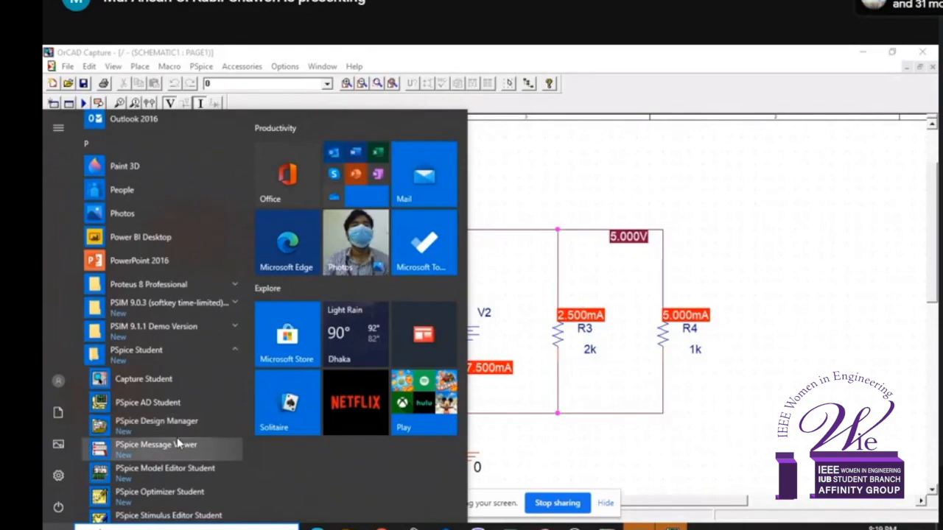
right_click(132, 378)
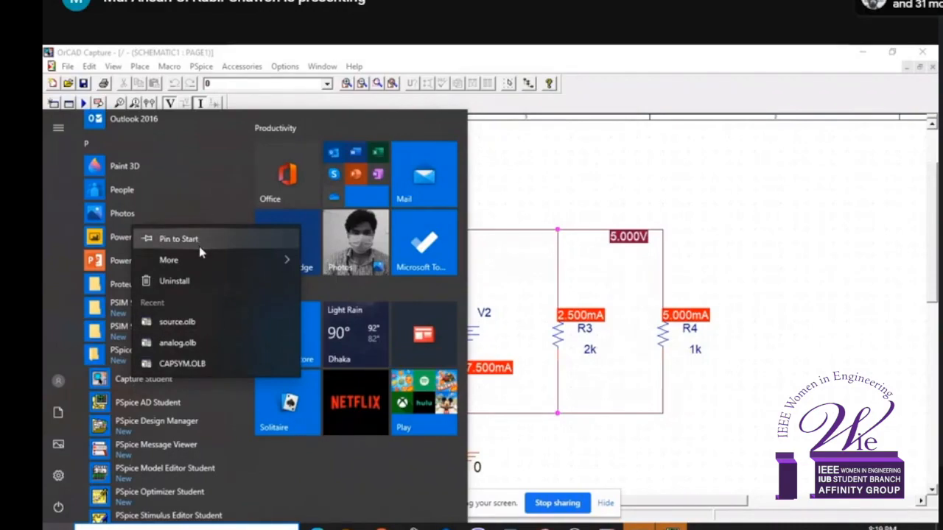
mouse_move(207, 261)
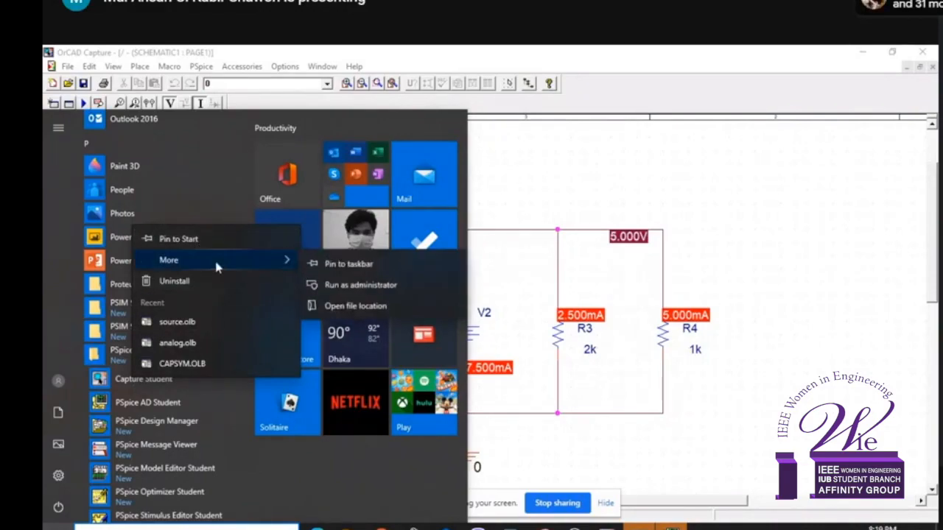
left_click(359, 286)
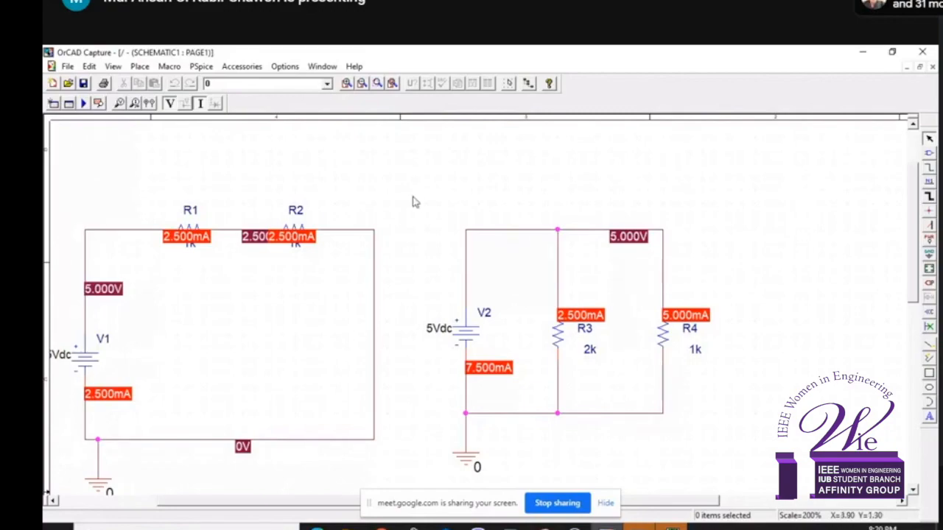
Arrange the OrCAD Capture and PSpice A/D Demo windows side by side on the desktop.
left_click_drag(485, 55, 933, 157)
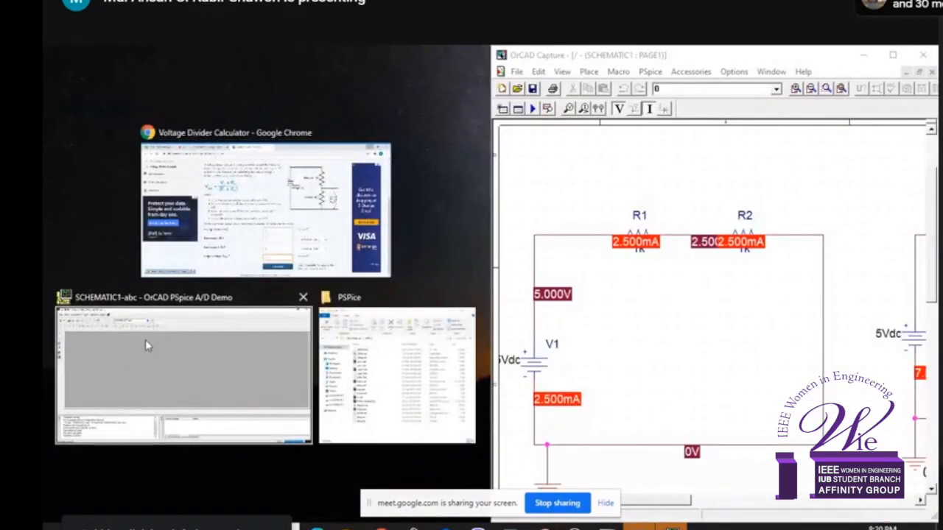
left_click(145, 344)
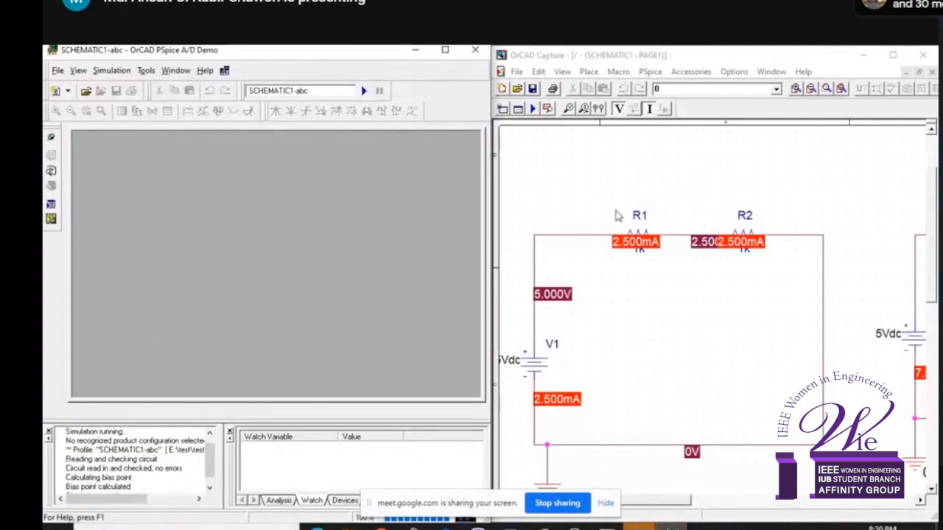
Copy the whole series circuit, shift the original slightly right and down on the page, and maximize the Capture window.
left_click(502, 200)
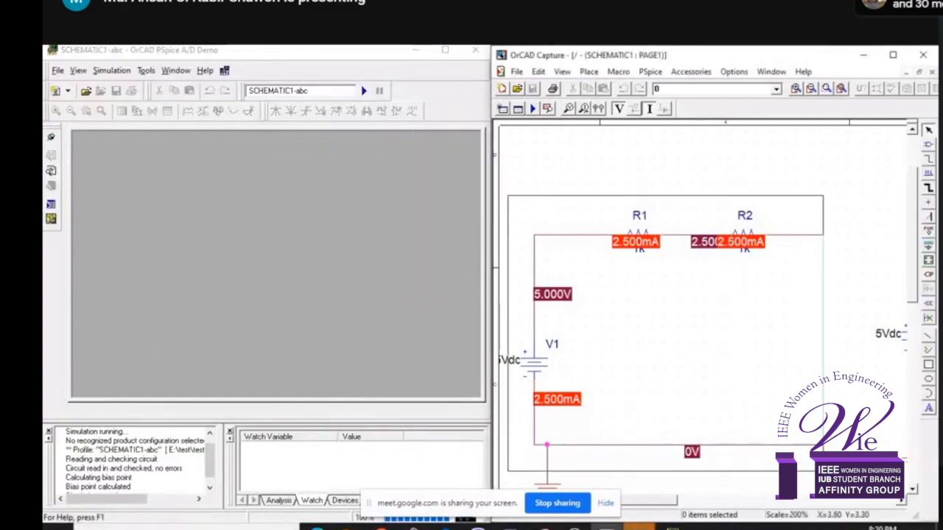
scroll(846, 391, "down", 3)
left_click_drag(846, 391, 866, 374)
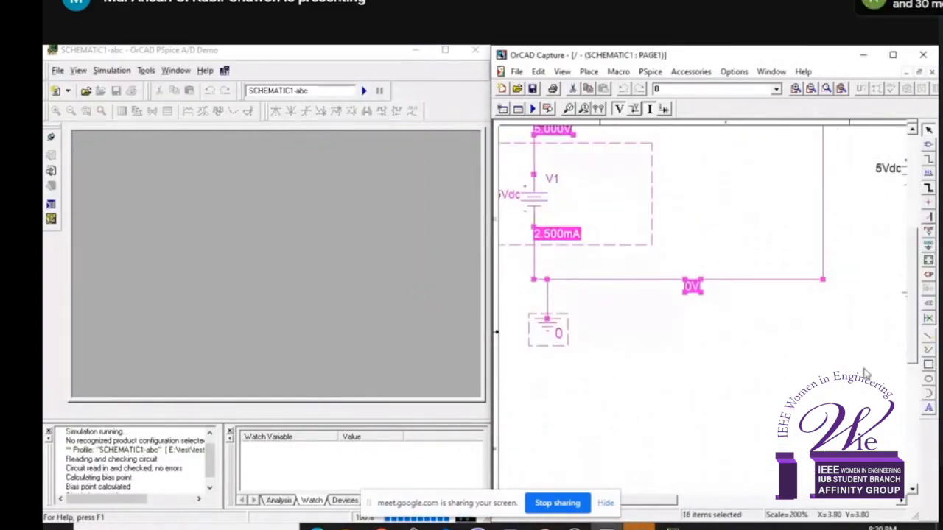
right_click(744, 209)
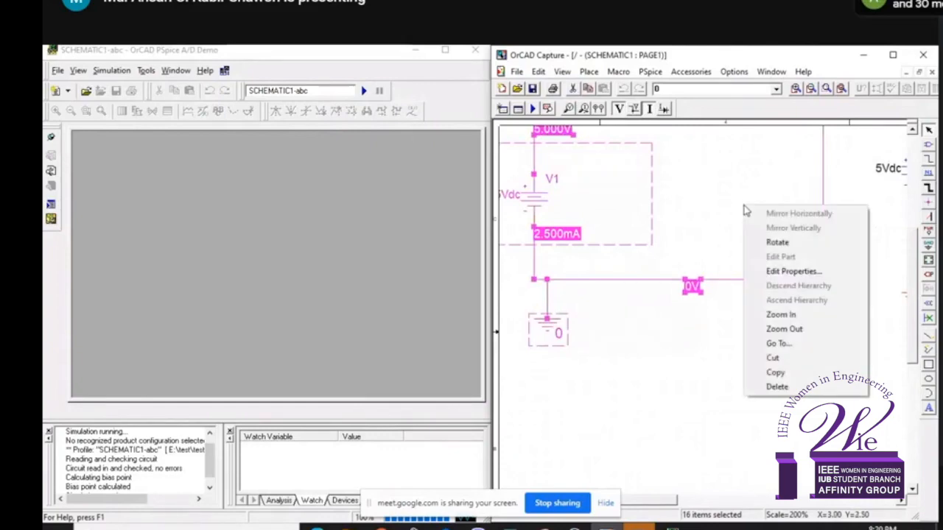
left_click(812, 373)
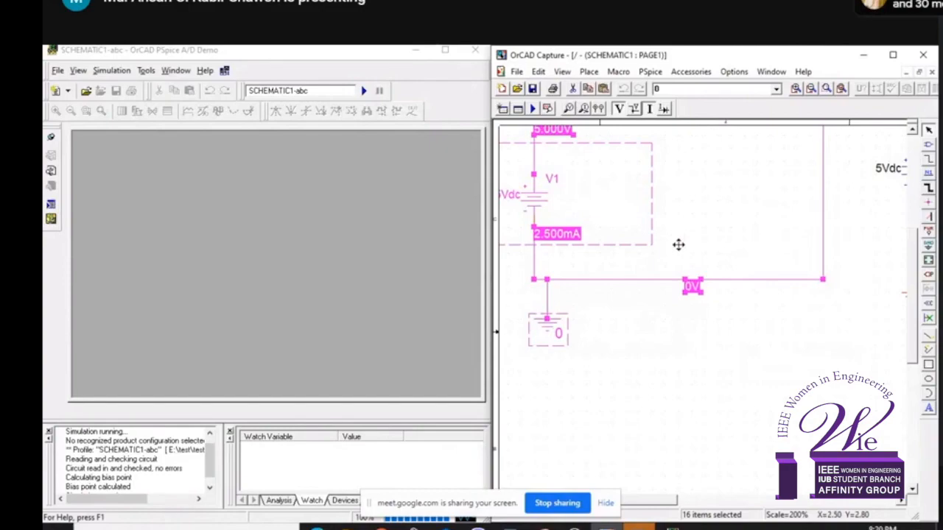
mouse_move(679, 244)
left_mouse_down()
mouse_move(306, 270)
mouse_move(385, 461)
mouse_move(709, 206)
mouse_move(727, 255)
mouse_move(707, 256)
left_mouse_up()
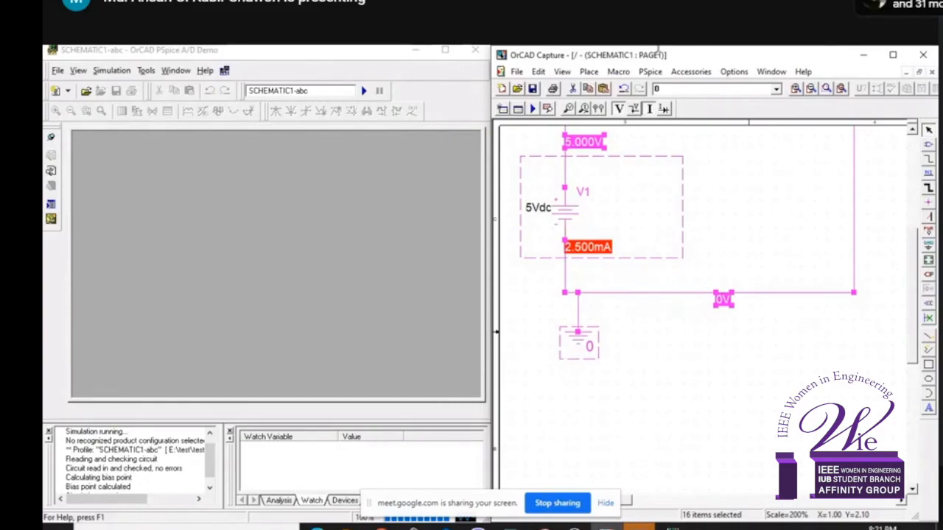
left_click(895, 56)
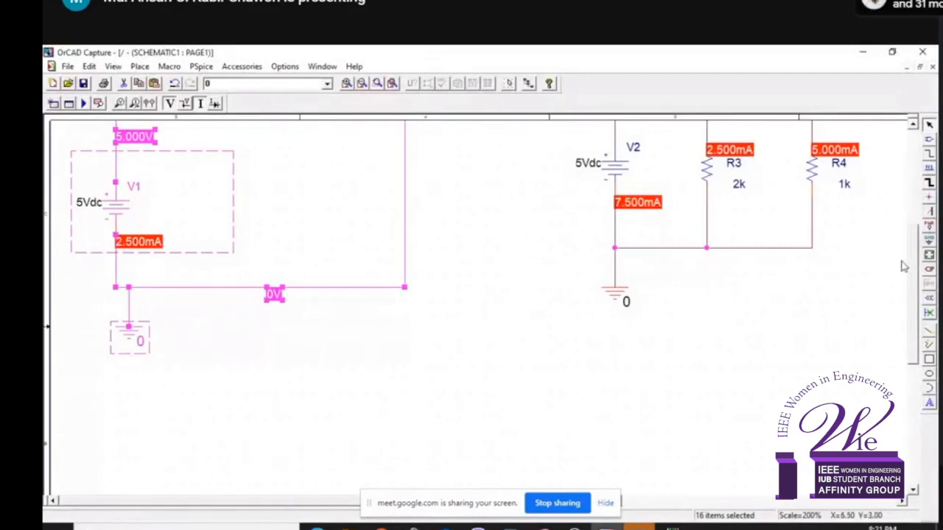
Browse the available ground symbols in the Place Ground dialog, including 0/SOURCE, without placing one.
left_click(929, 249)
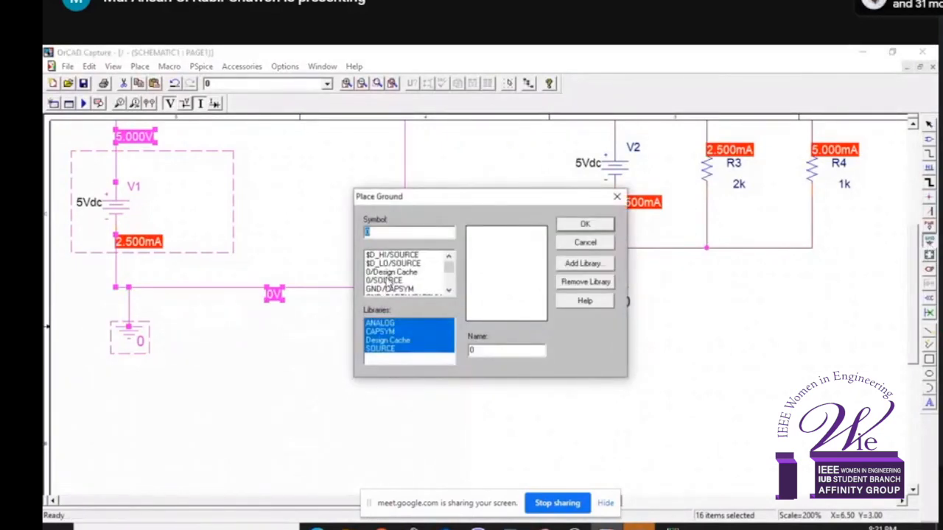
scroll(450, 292, "down", 5)
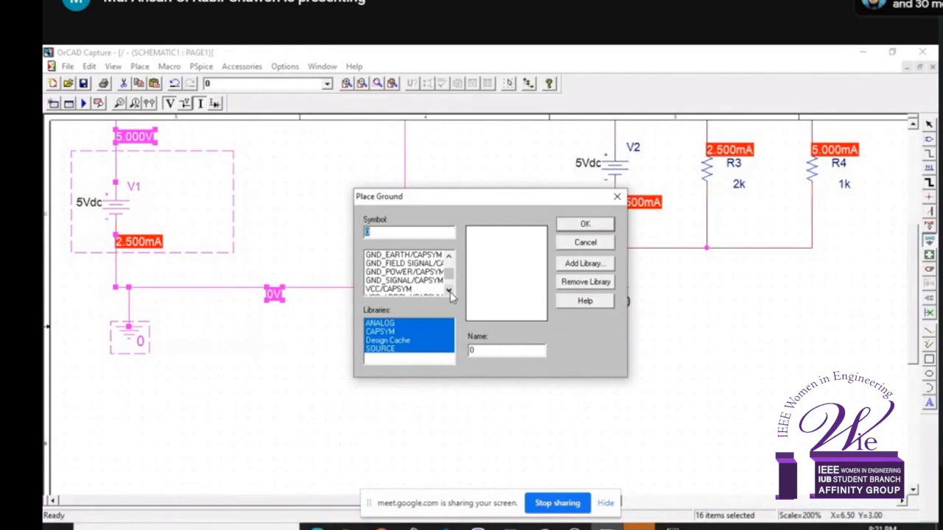
left_click(449, 257)
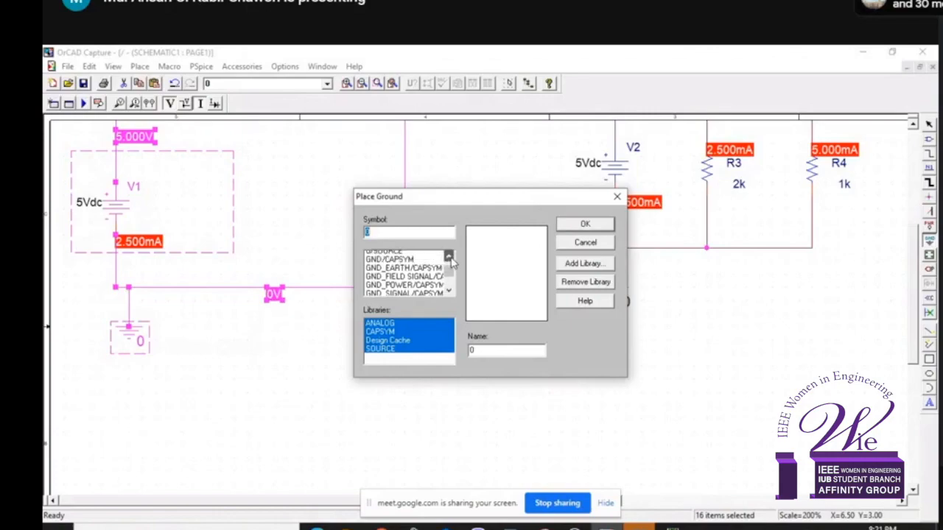
left_click(449, 257)
left_click(449, 258)
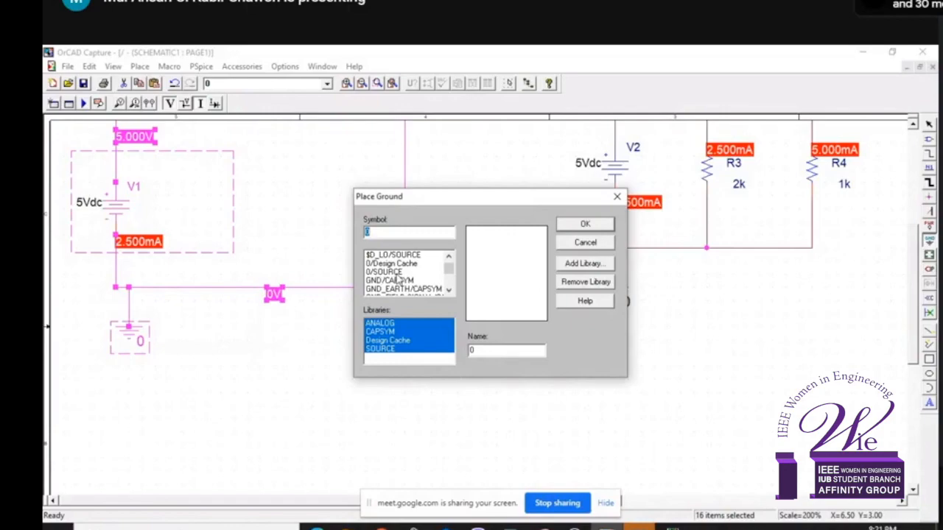
left_click(448, 257)
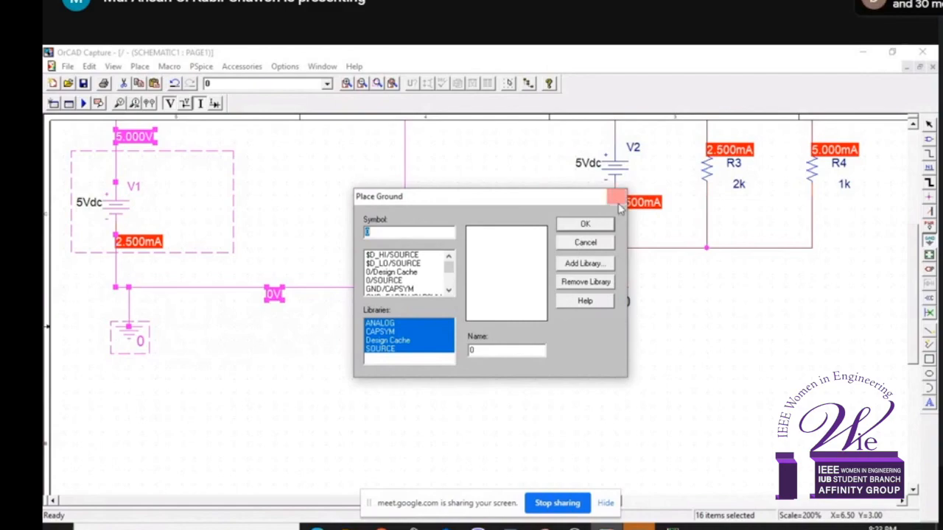
key("Escape")
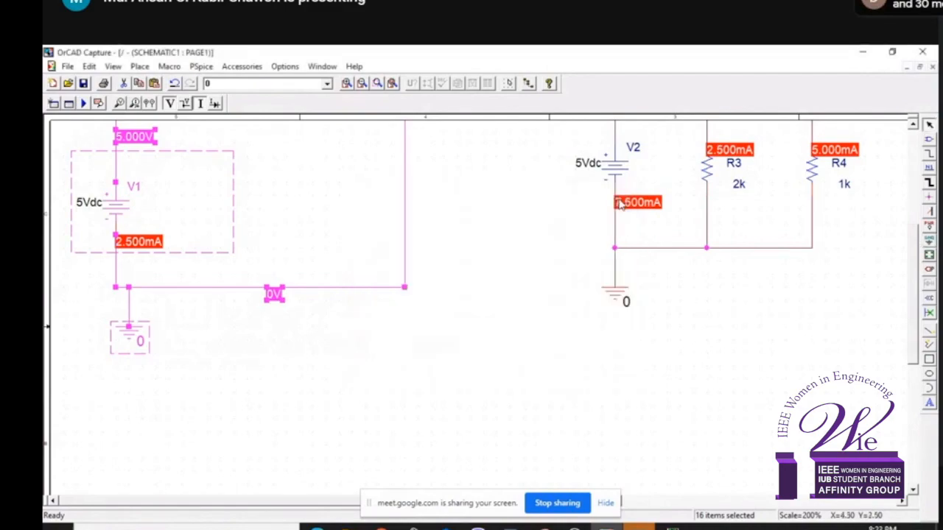
Save the schematic and close OrCAD Capture.
left_click(68, 66)
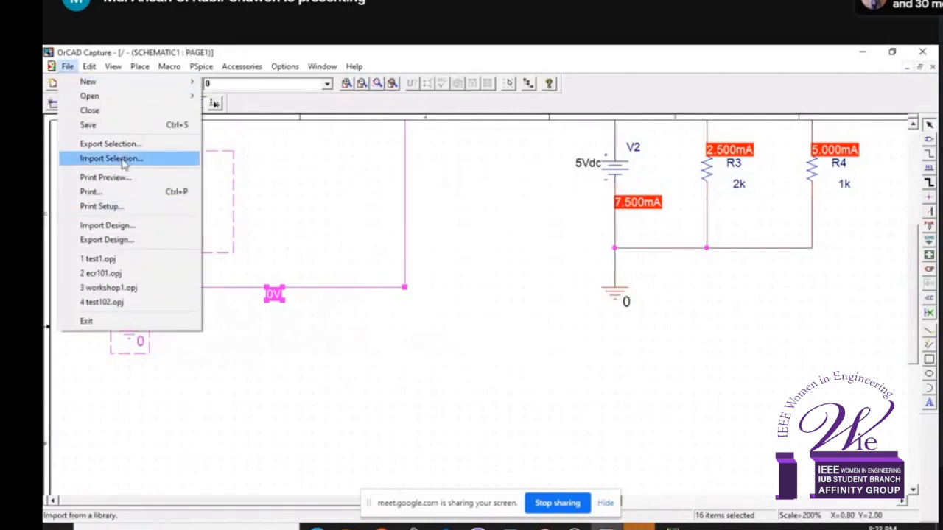
left_click(141, 127)
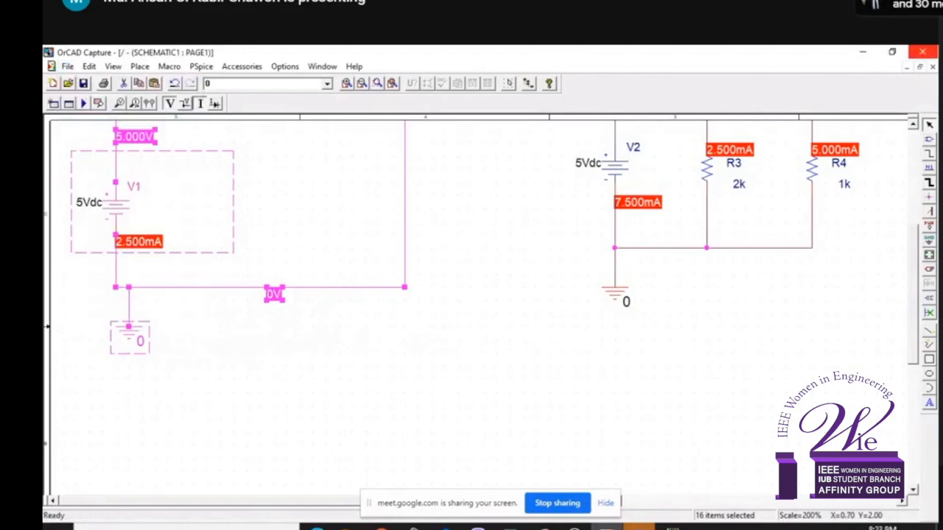
left_click(923, 53)
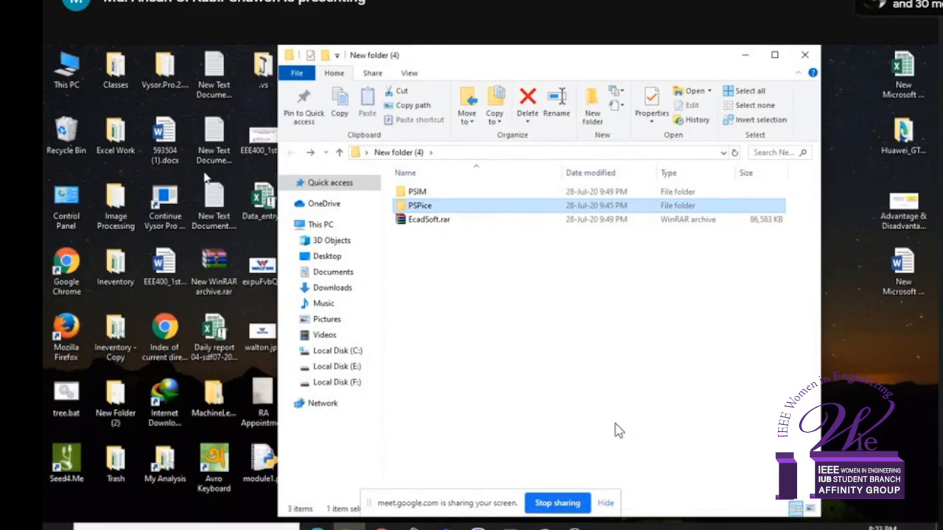
Open the PSIM folder and view the extraction options for the Psim9.1.1_Demo.rar archive without extracting it.
key("Up")
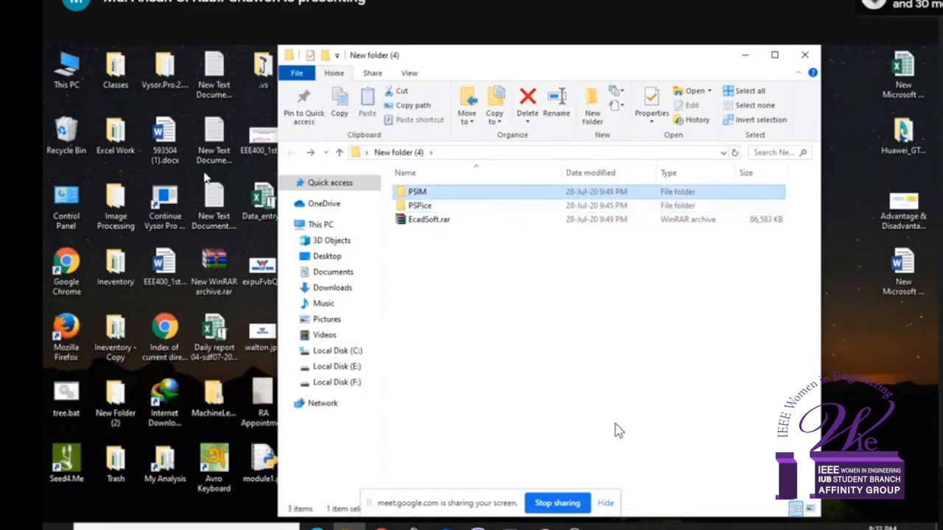
key("Return")
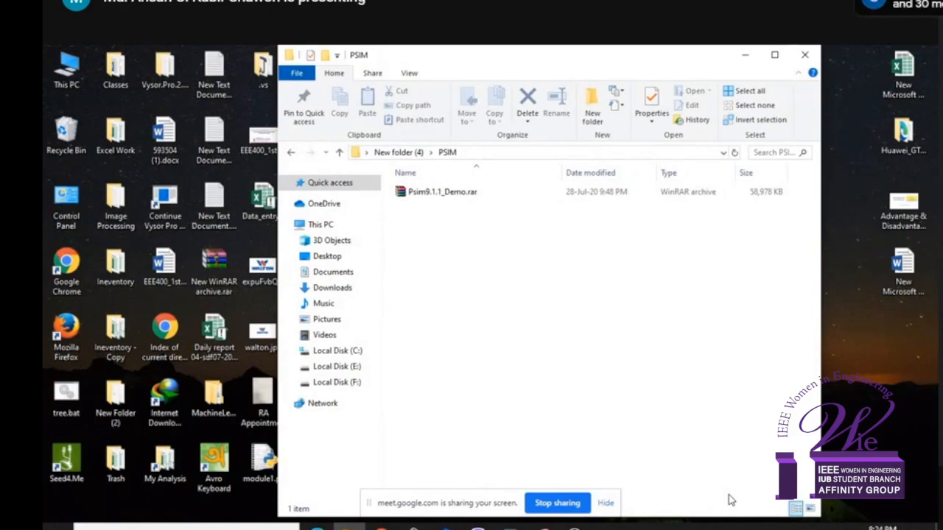
right_click(441, 197)
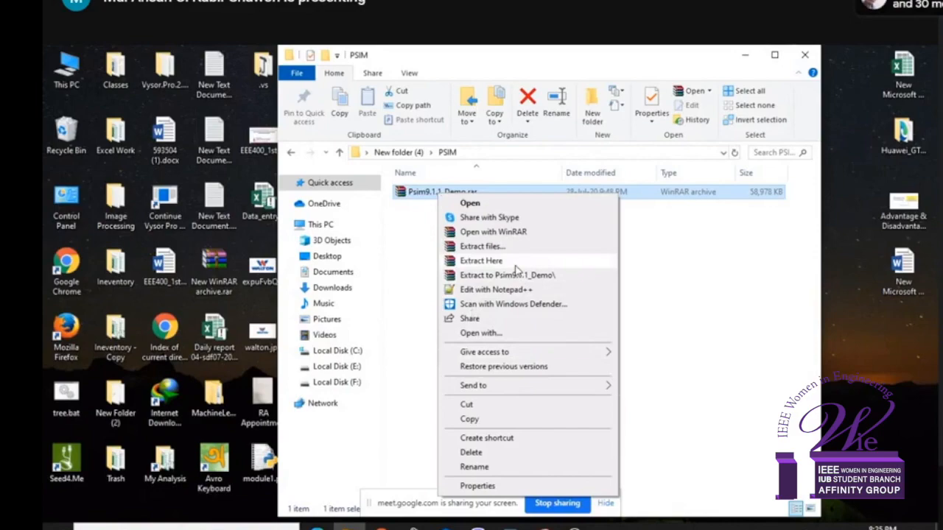
left_click(415, 258)
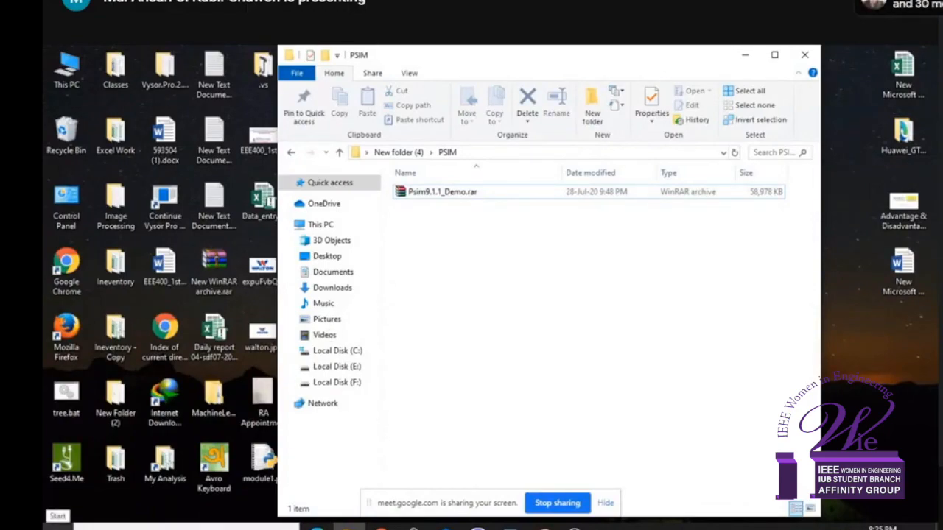
Launch PSIM (Admin mode) and maximize its window.
left_click(57, 525)
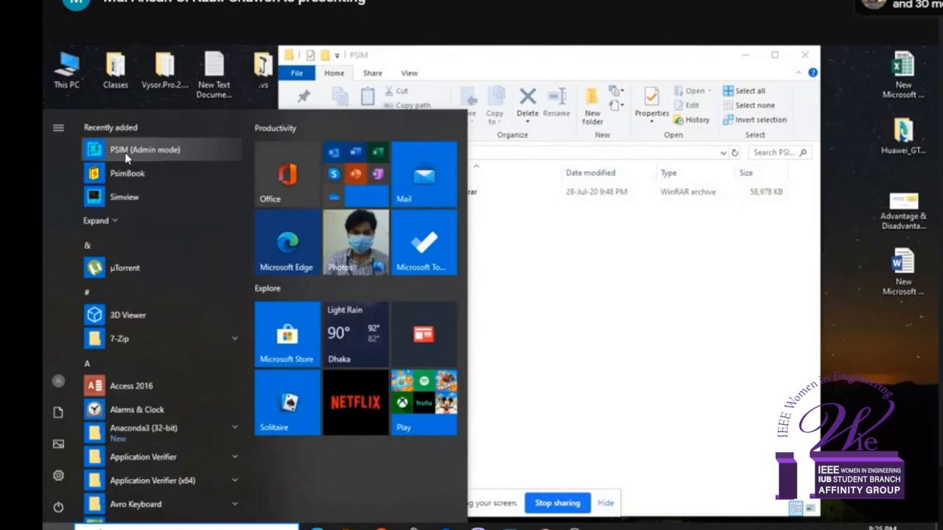
left_click(127, 151)
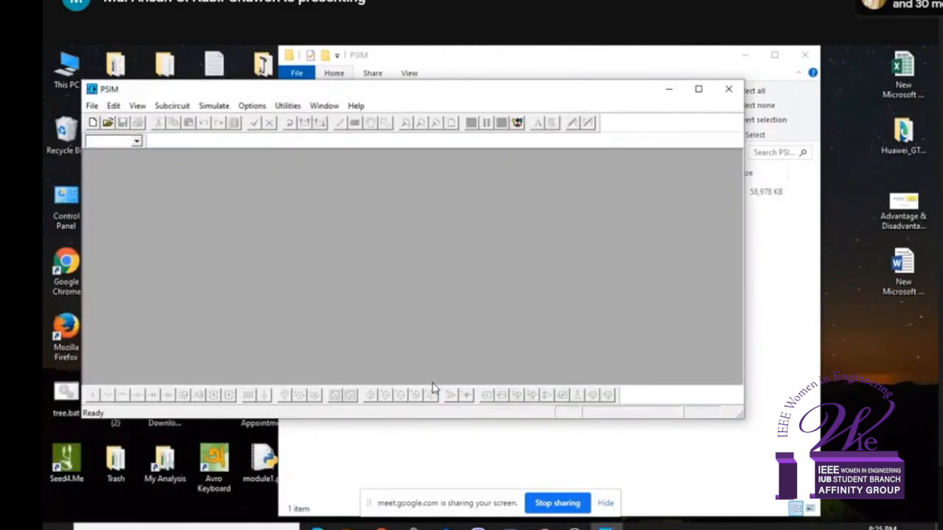
left_click(698, 90)
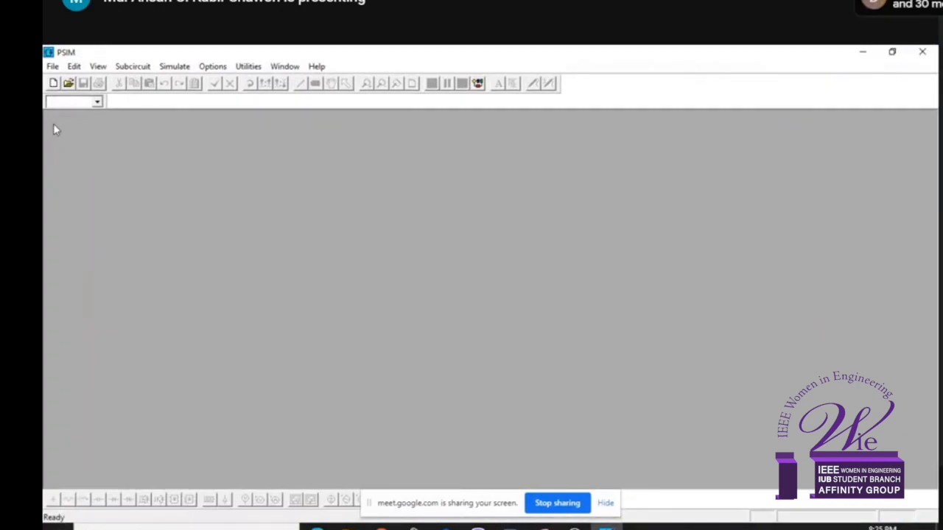
Create a new blank schematic and maximize it inside the PSIM window.
left_click(52, 66)
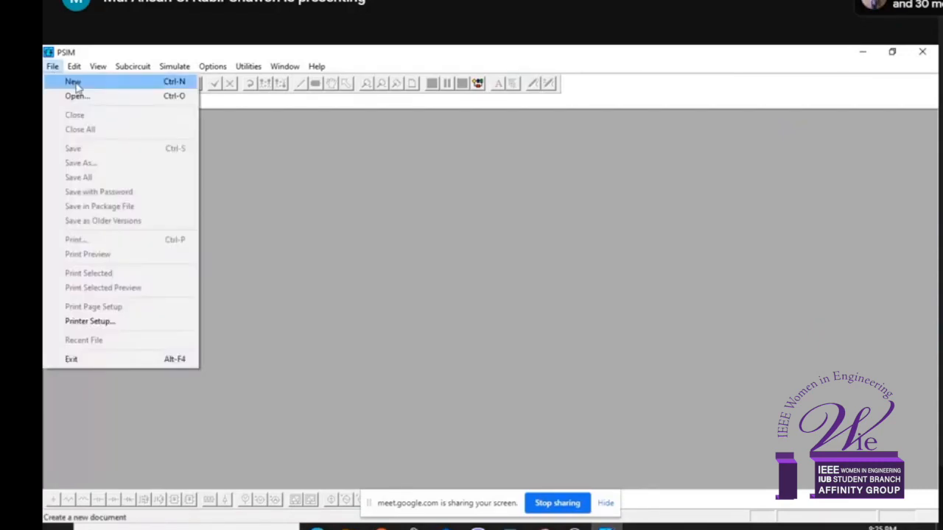
left_click(78, 81)
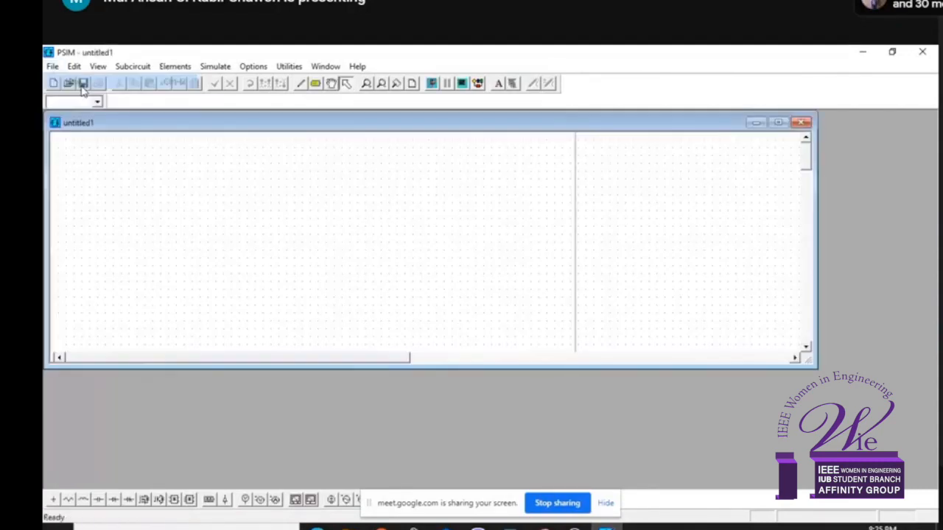
double_click(246, 126)
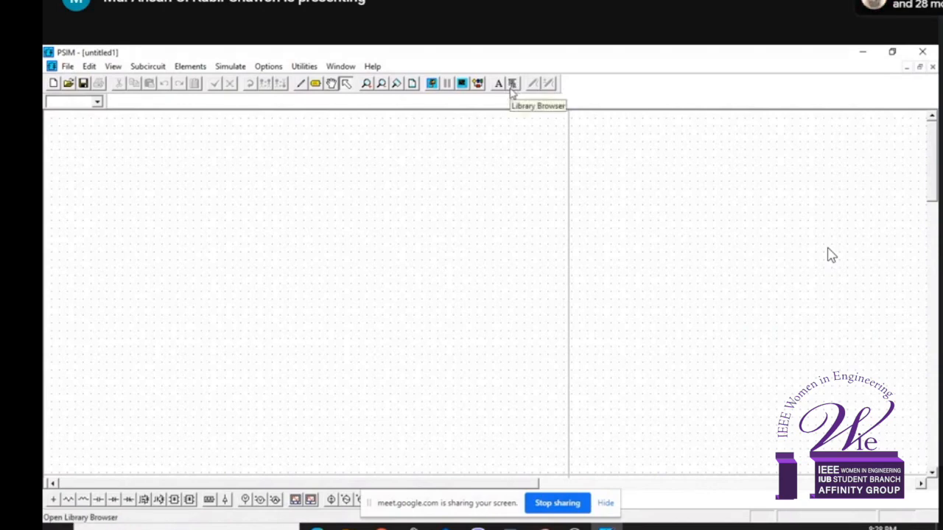
Look through the Library Browser's element categories, including the Power group, and close the browser.
left_click(512, 87)
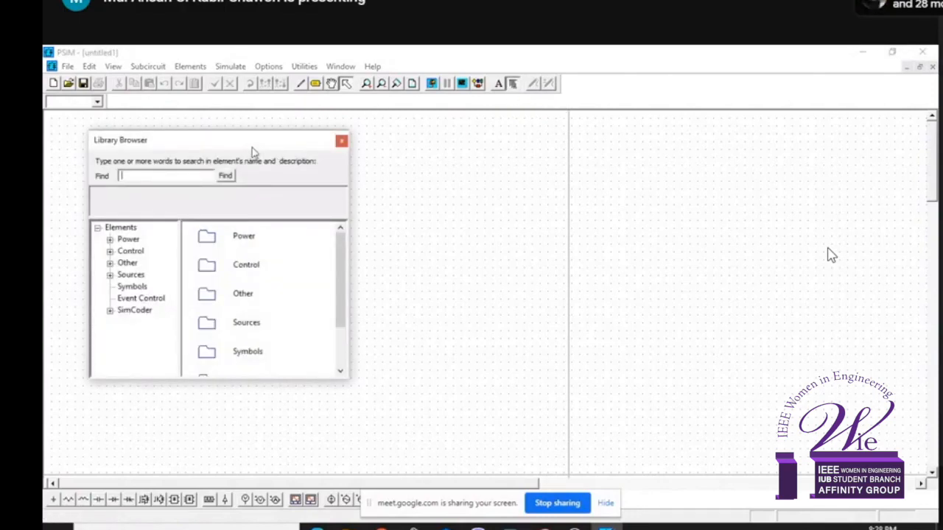
left_click_drag(253, 147, 523, 146)
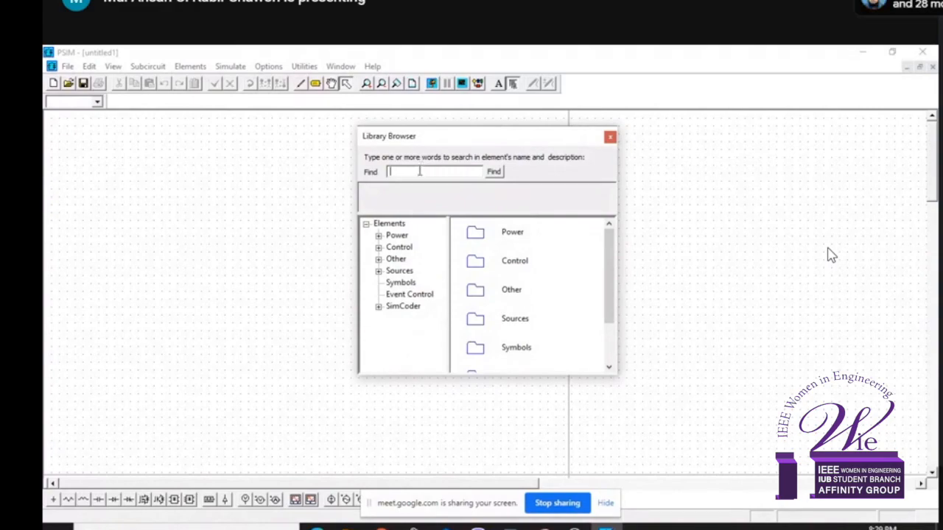
double_click(482, 245)
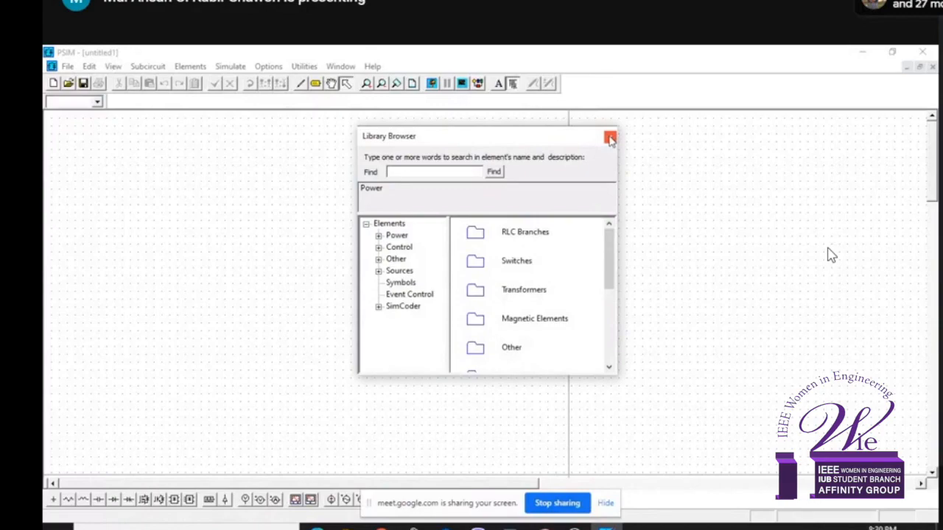
left_click(610, 138)
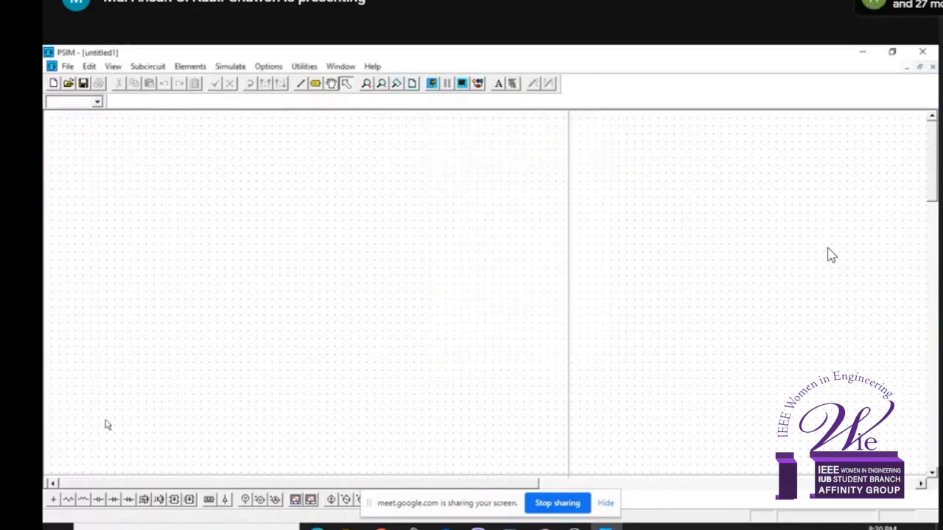
Place one horizontal resistor in the upper-left area of the schematic.
left_click(70, 501)
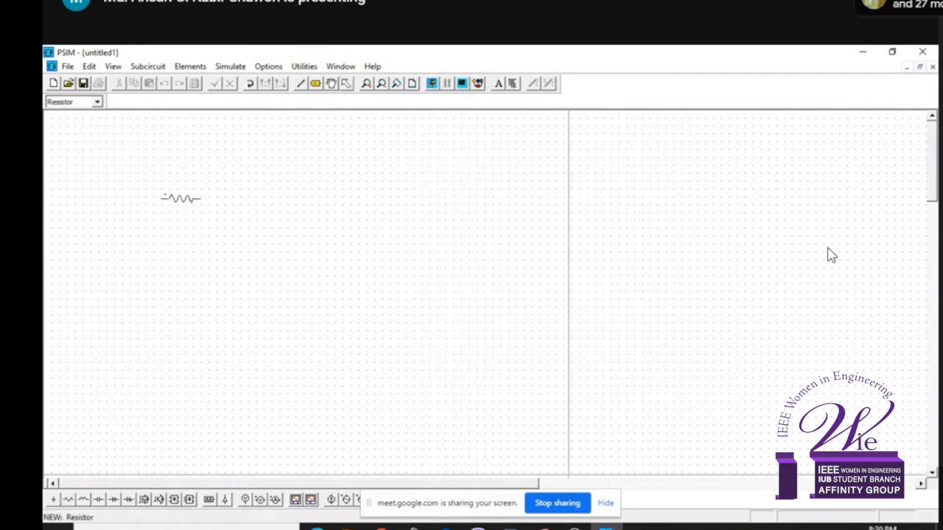
left_click(181, 197)
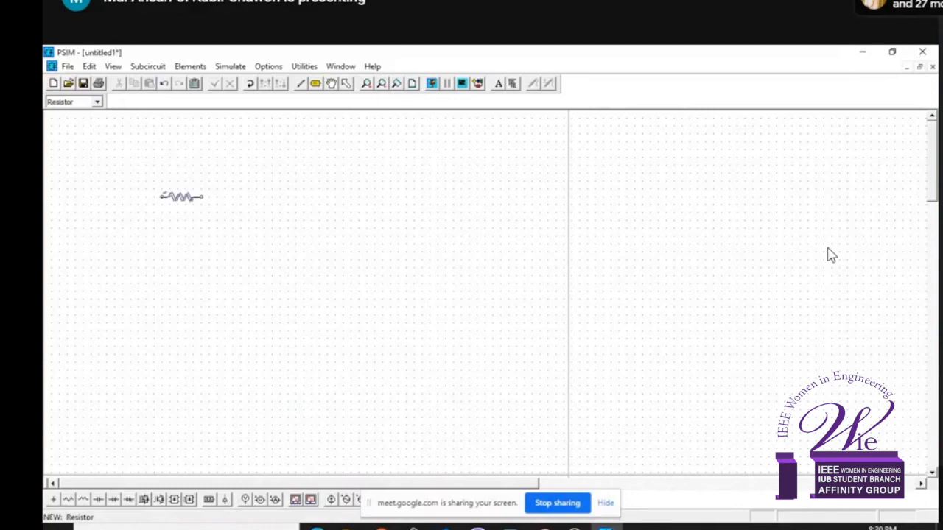
key("Escape")
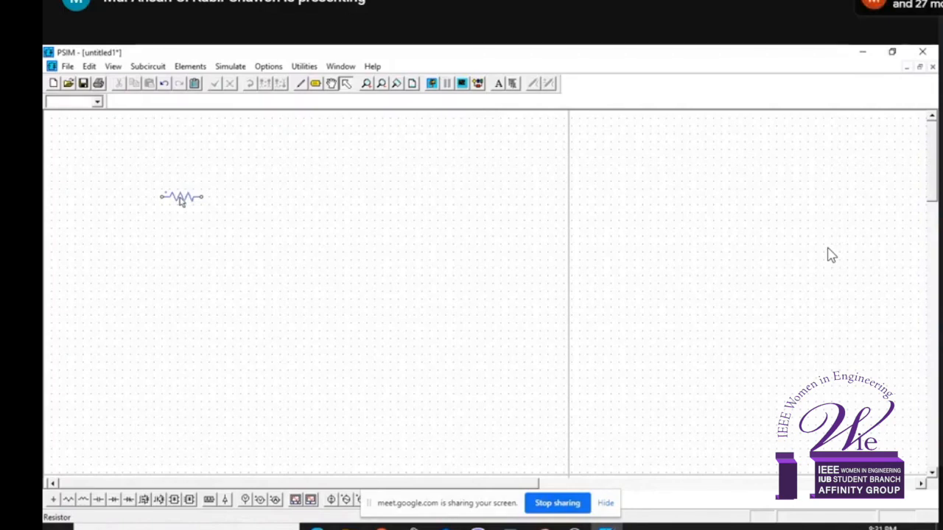
left_click(181, 200)
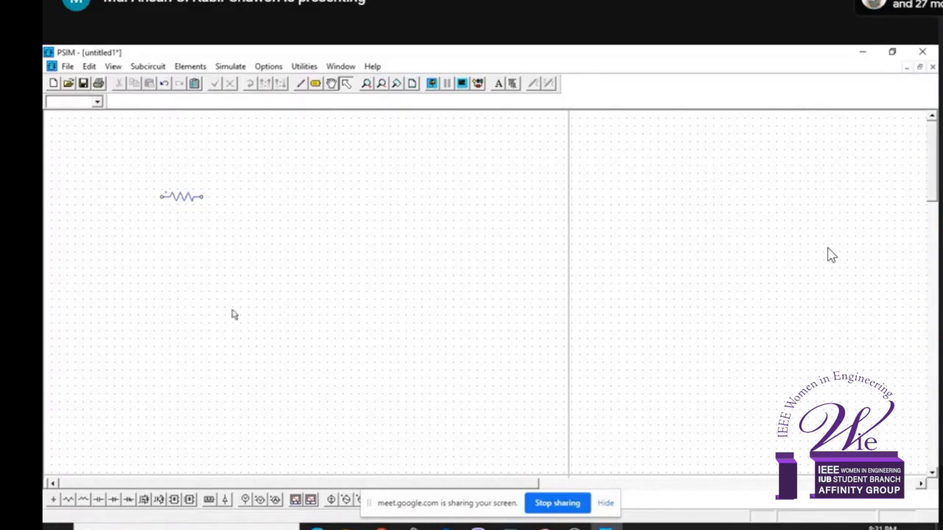
Place a capacitor rotated to vertical, just below and to the right of the resistor.
left_click(98, 501)
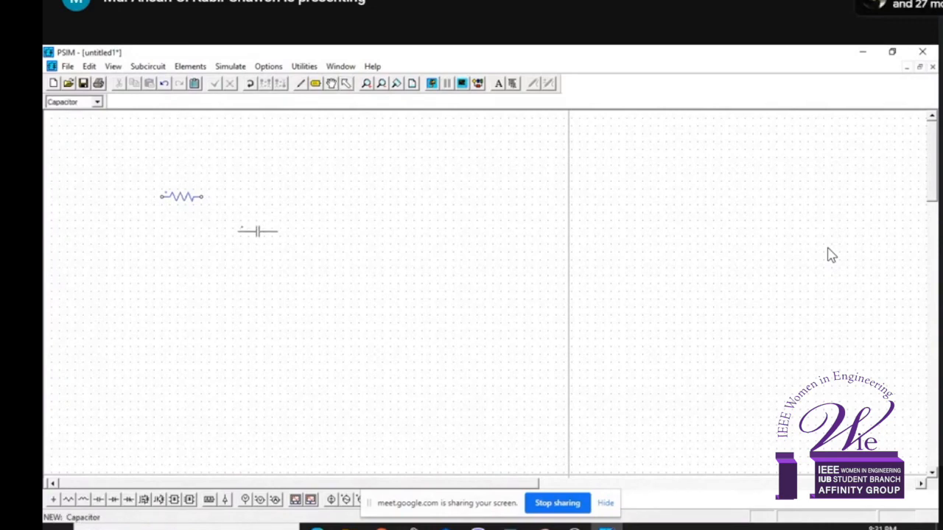
right_click(258, 232)
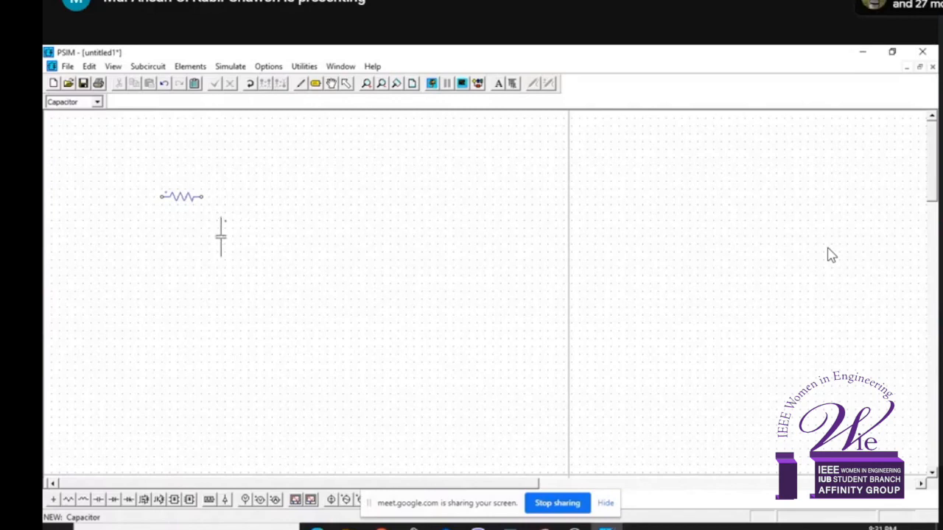
left_click(225, 241)
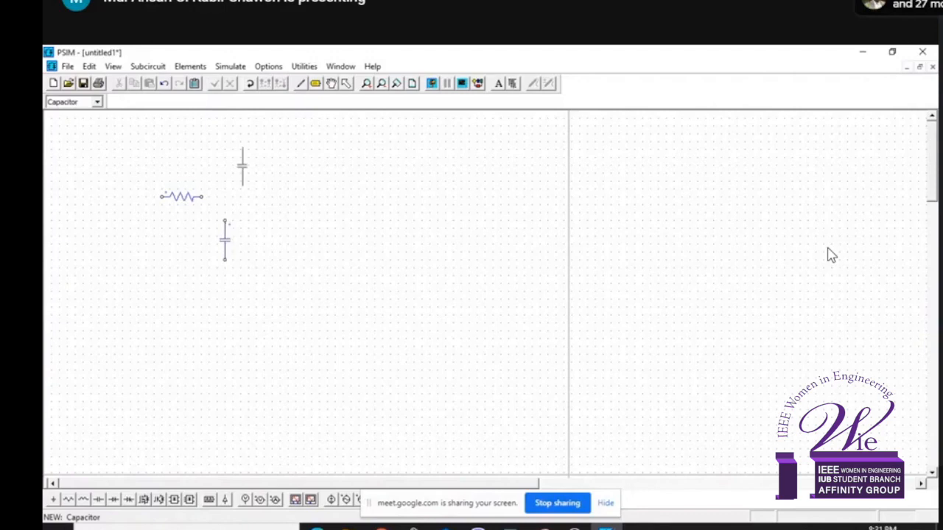
key("Escape")
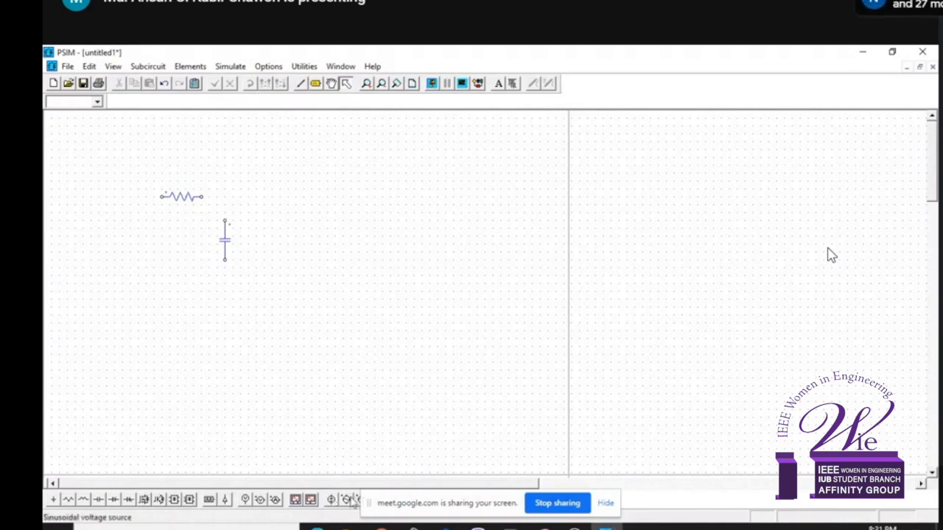
Place a sinusoidal voltage source vertically, below and to the left of the resistor.
double_click(532, 59)
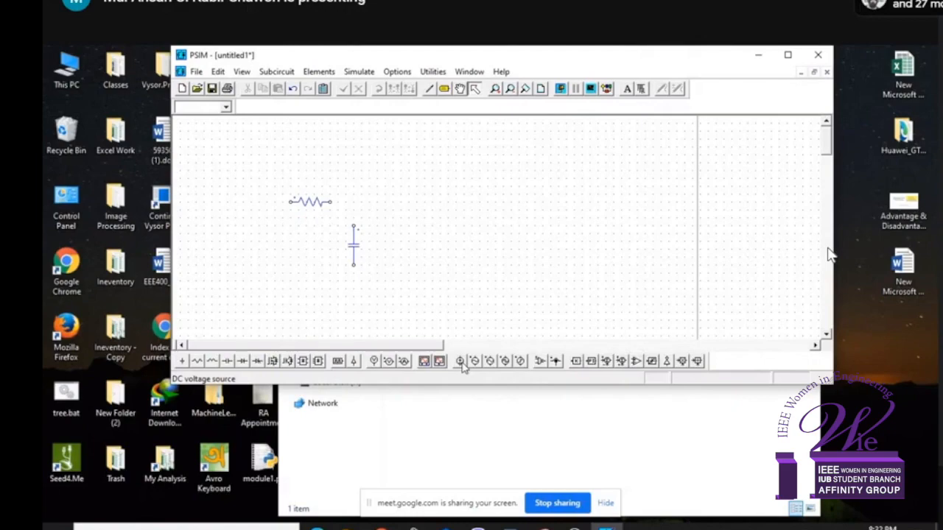
left_click(789, 57)
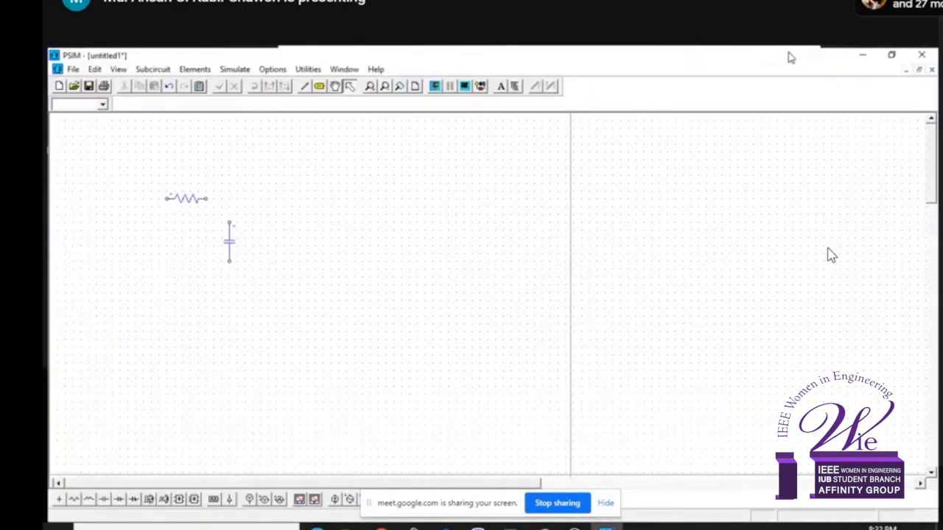
left_click(346, 500)
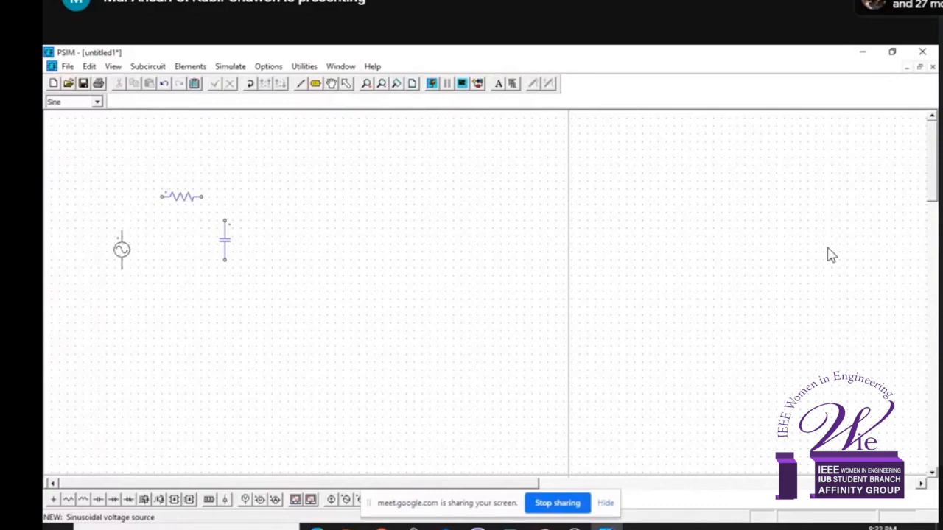
left_click(115, 247)
key("Escape")
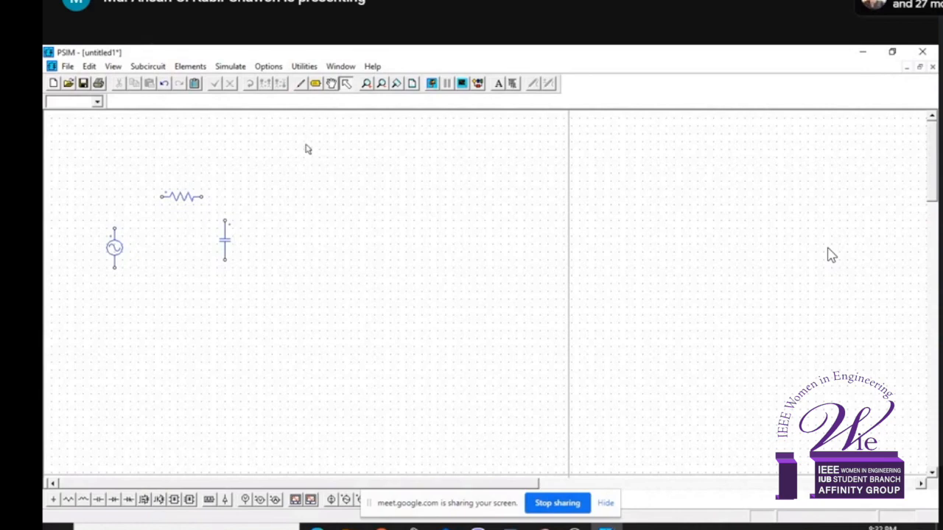
Wire the sinusoidal source, resistor and capacitor into one closed series loop.
left_click(299, 85)
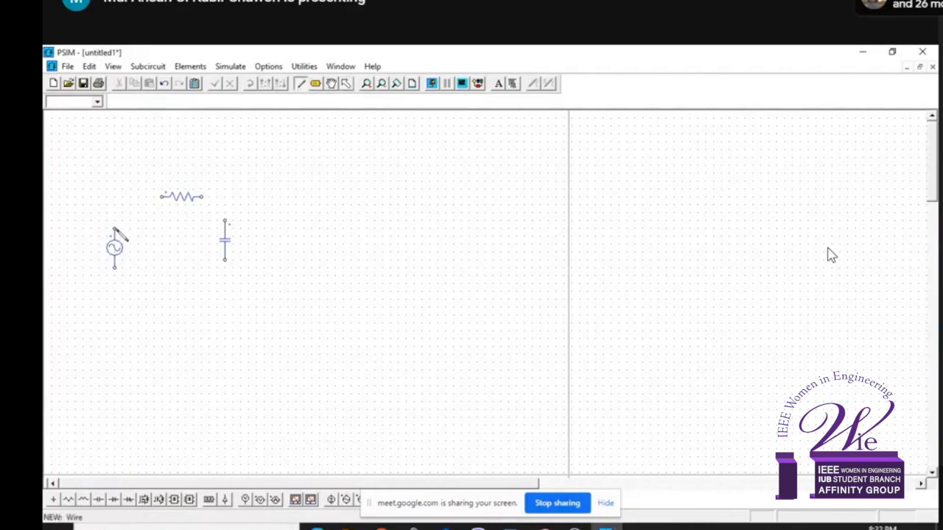
mouse_move(114, 229)
left_mouse_down()
mouse_move(114, 212)
mouse_move(162, 196)
left_mouse_up()
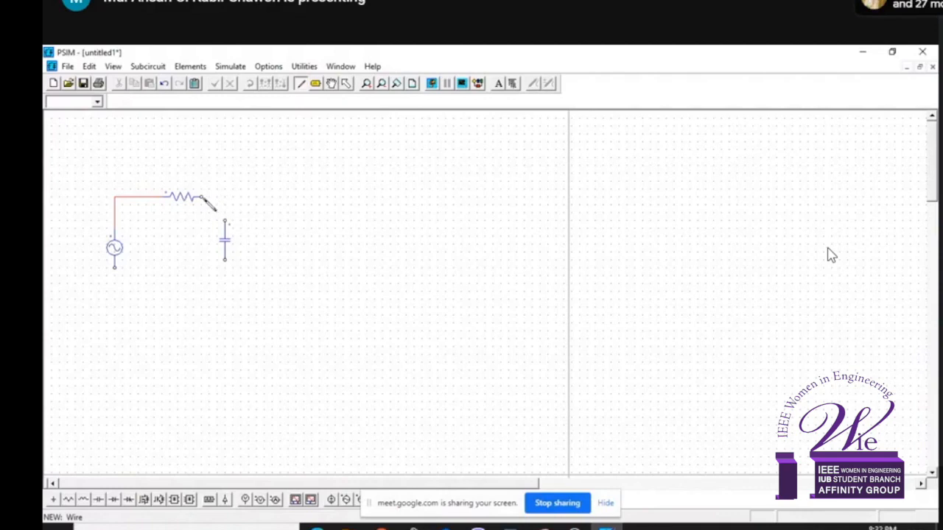
mouse_move(202, 196)
left_mouse_down()
mouse_move(221, 196)
mouse_move(225, 220)
left_mouse_up()
left_click_drag(225, 260, 114, 300)
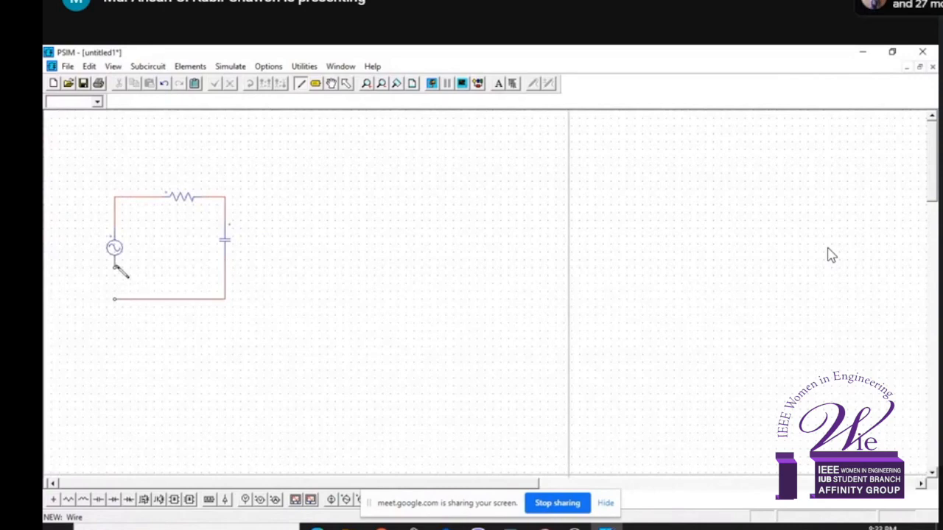
left_click_drag(114, 268, 114, 300)
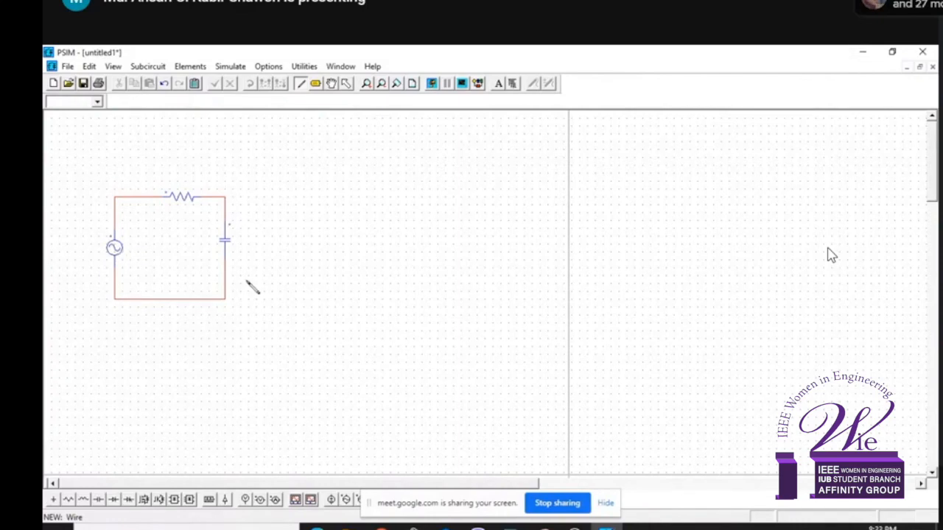
key("Escape")
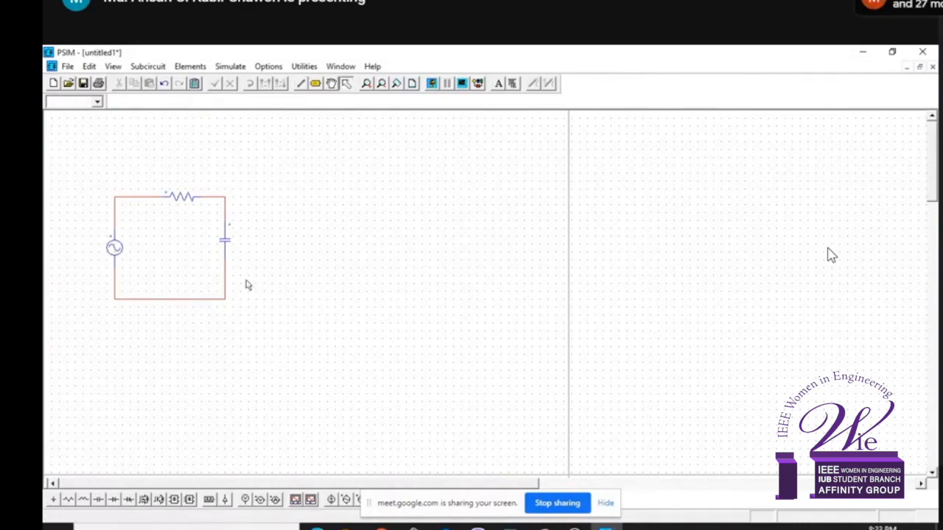
Set the sinusoidal voltage source's peak amplitude to 15 and its frequency to 50.
double_click(117, 250)
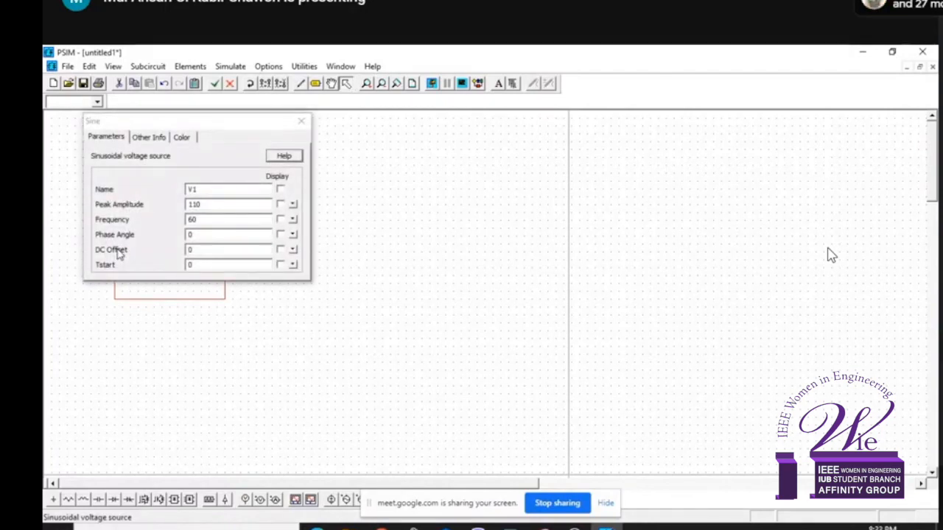
left_click(213, 204)
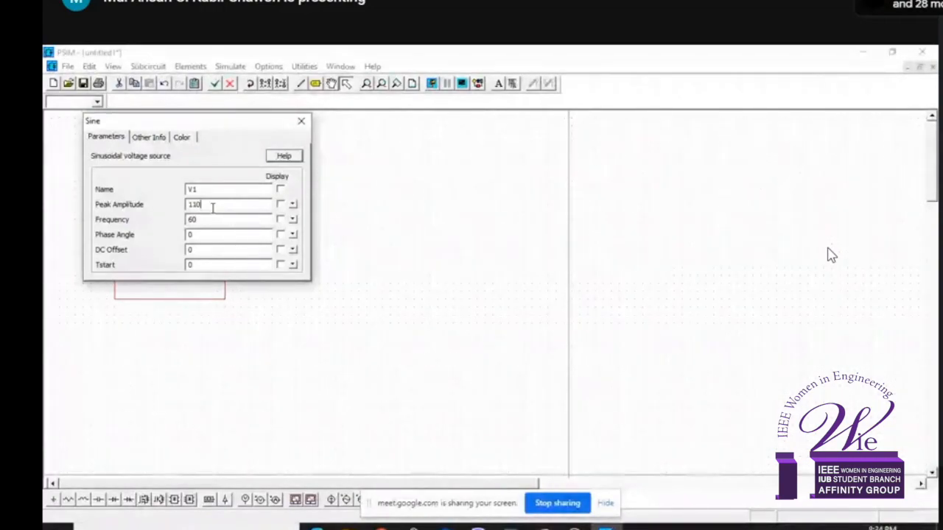
key("BackSpace")
key("BackSpace")
type("5")
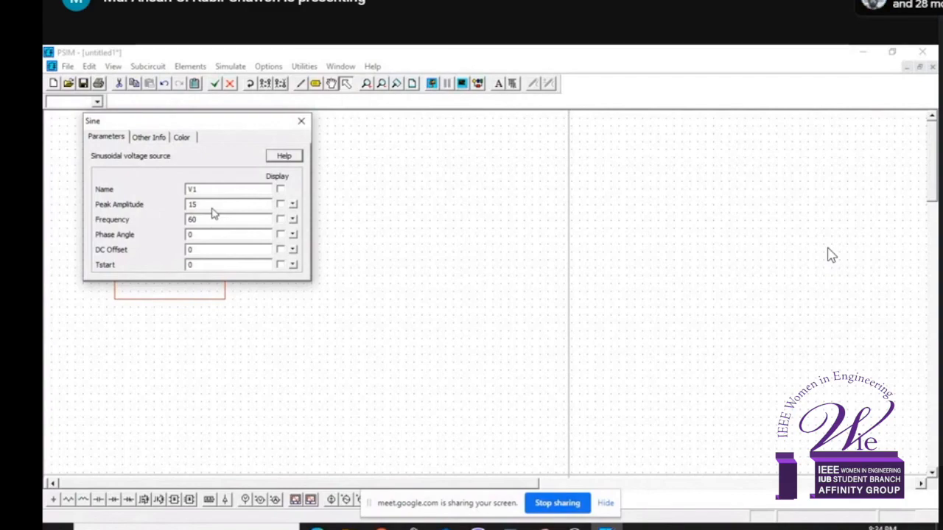
left_click(213, 219)
key("BackSpace")
key("BackSpace")
type("50")
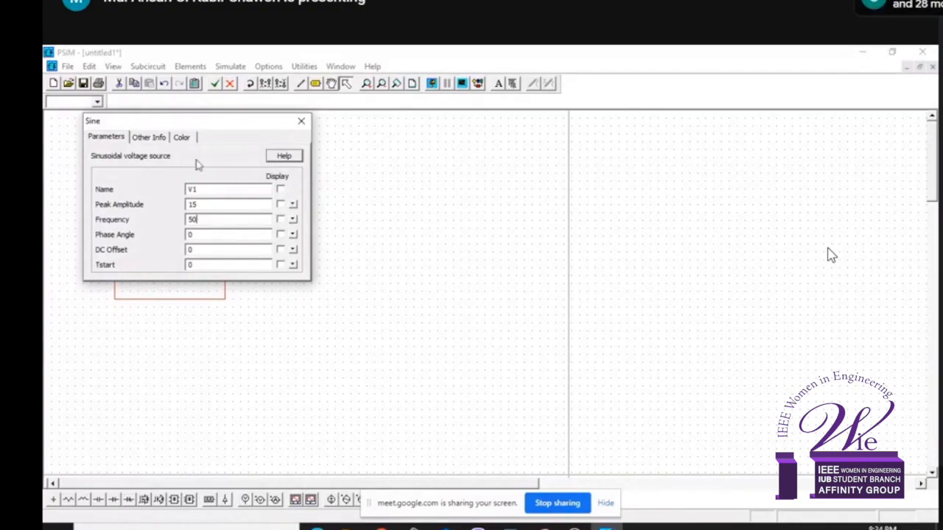
Rename the sinusoidal voltage source to AC and set its phase angle to 0.
left_click(207, 188)
key("BackSpace")
key("BackSpace")
type("AC")
key("BackSpace")
type("90")
key("BackSpace")
key("BackSpace")
type("0")
left_click(212, 265)
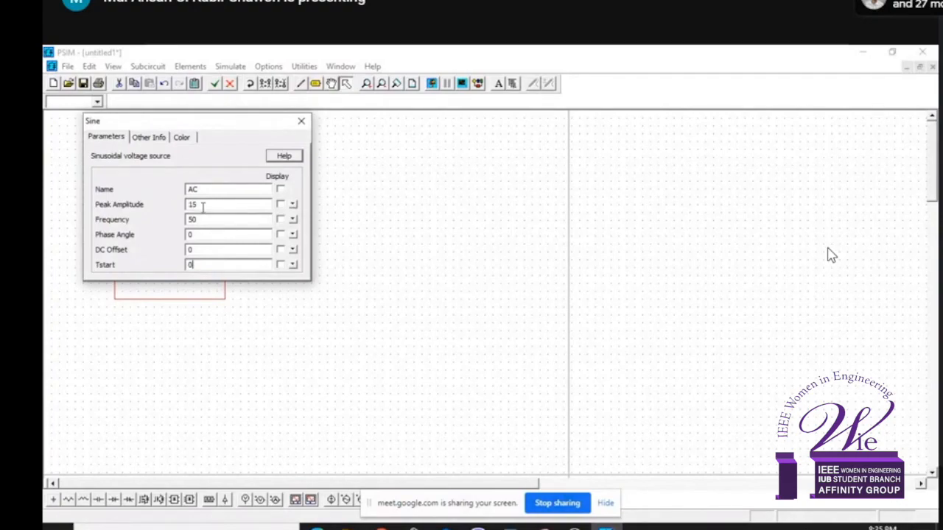
Turn on the schematic display of the sinusoidal source's name, peak amplitude and frequency, and close its properties.
left_click(280, 189)
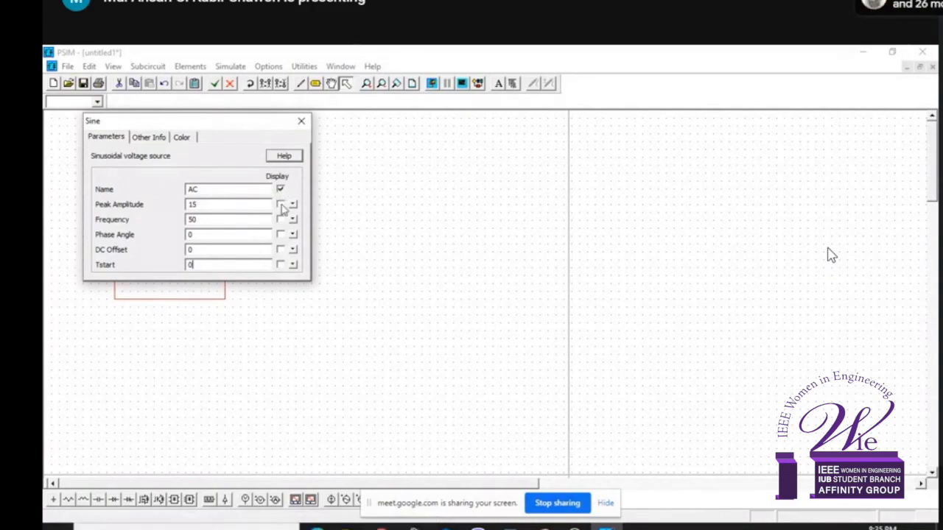
left_click(281, 206)
left_click_drag(213, 122, 377, 142)
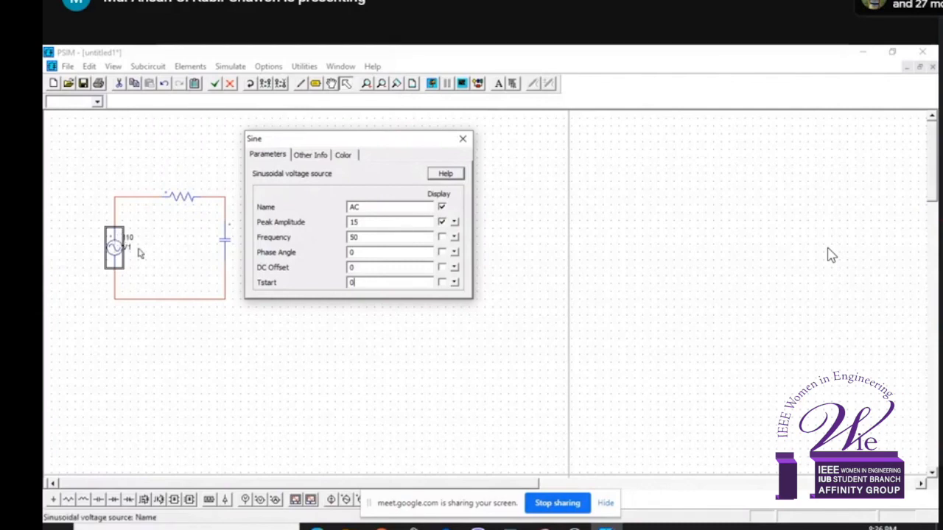
left_click(442, 238)
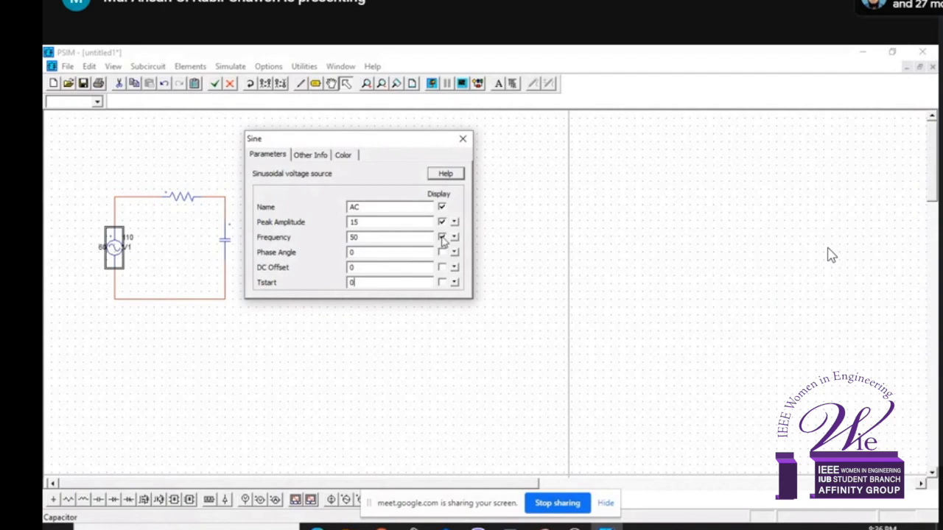
left_click(442, 237)
left_click(442, 223)
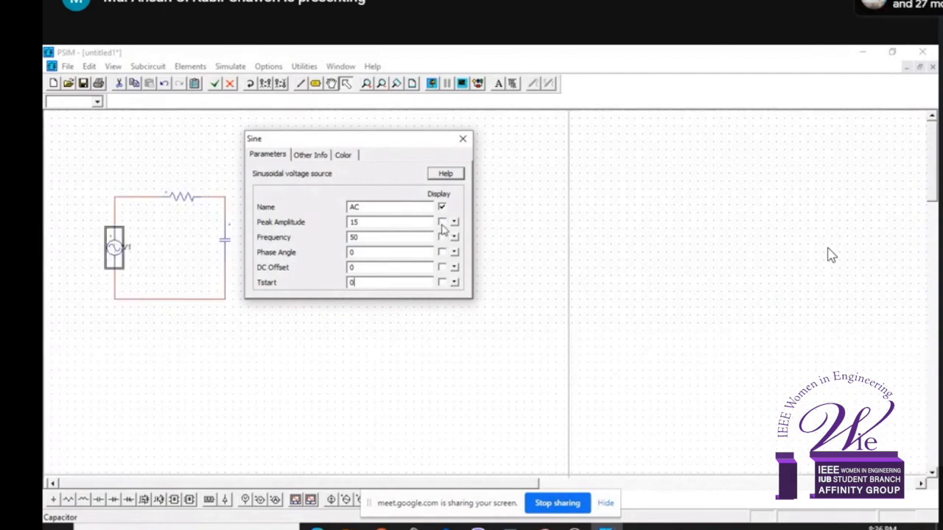
left_click(442, 209)
left_click(442, 208)
left_click(442, 222)
left_click(442, 237)
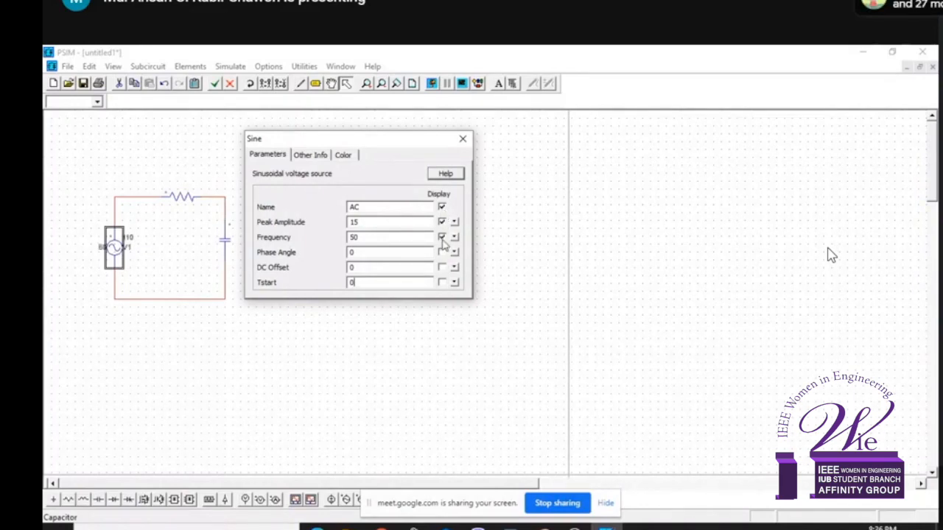
left_click(466, 140)
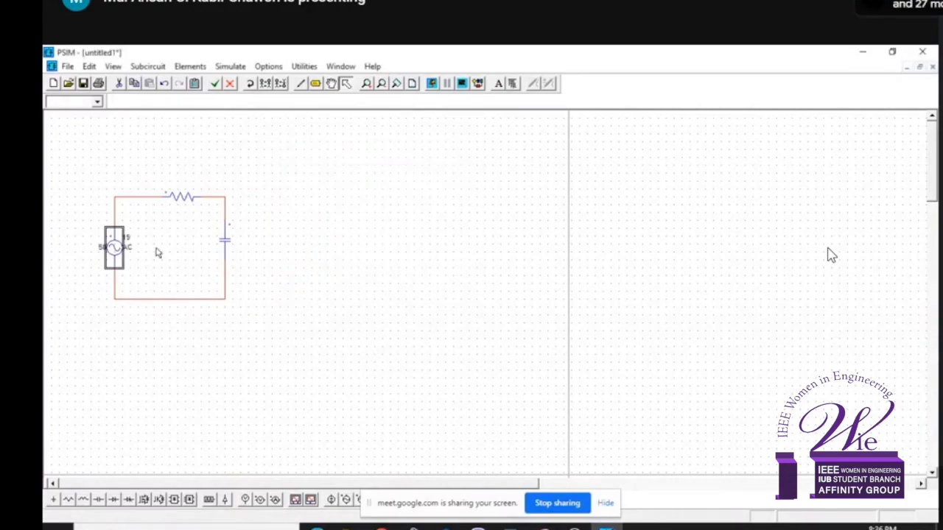
Set the resistor's resistance to 1k and show its name and resistance on the schematic.
double_click(181, 195)
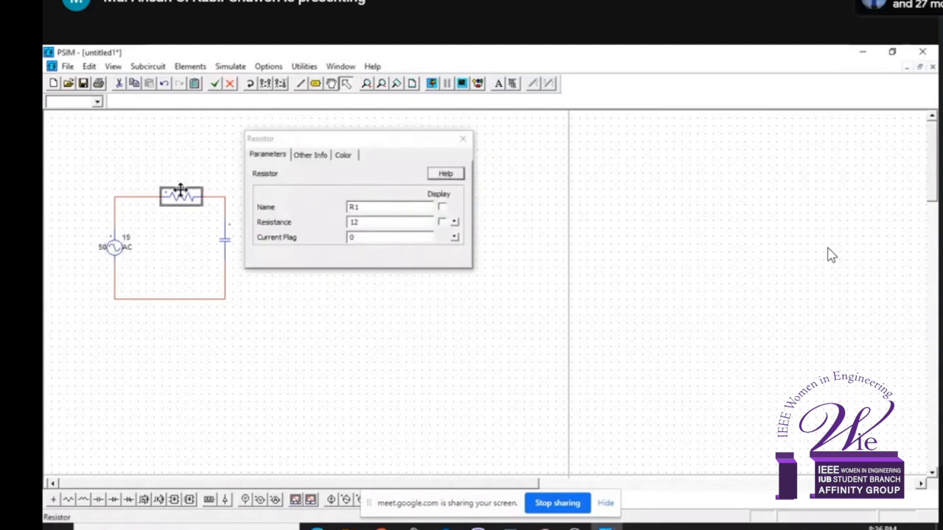
left_click(371, 222)
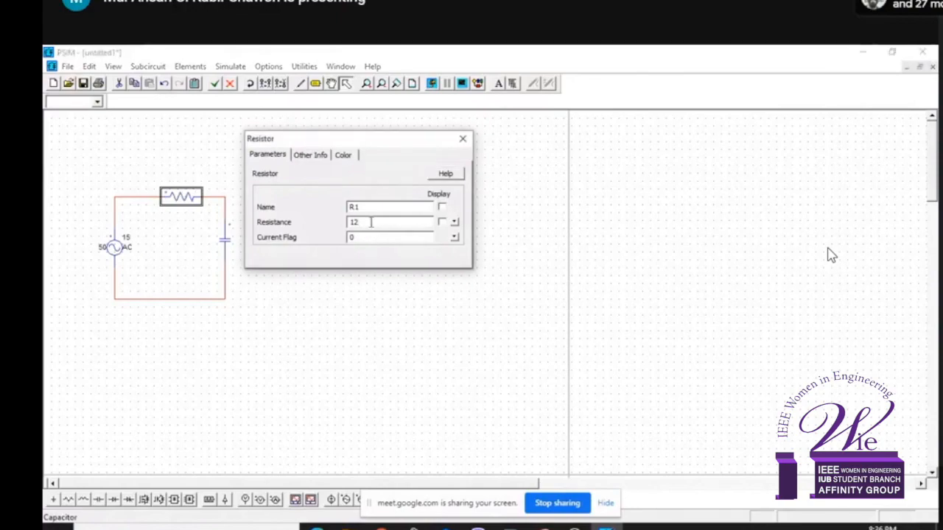
key("BackSpace")
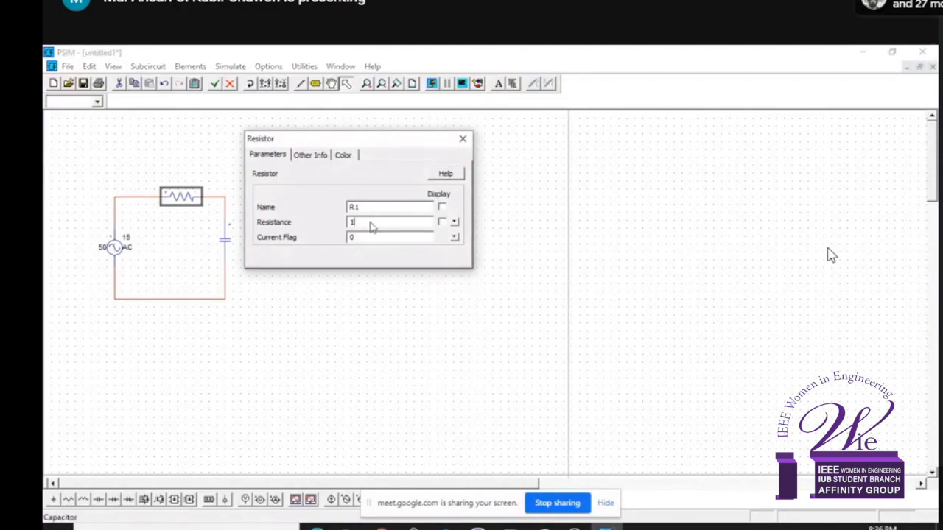
type("k")
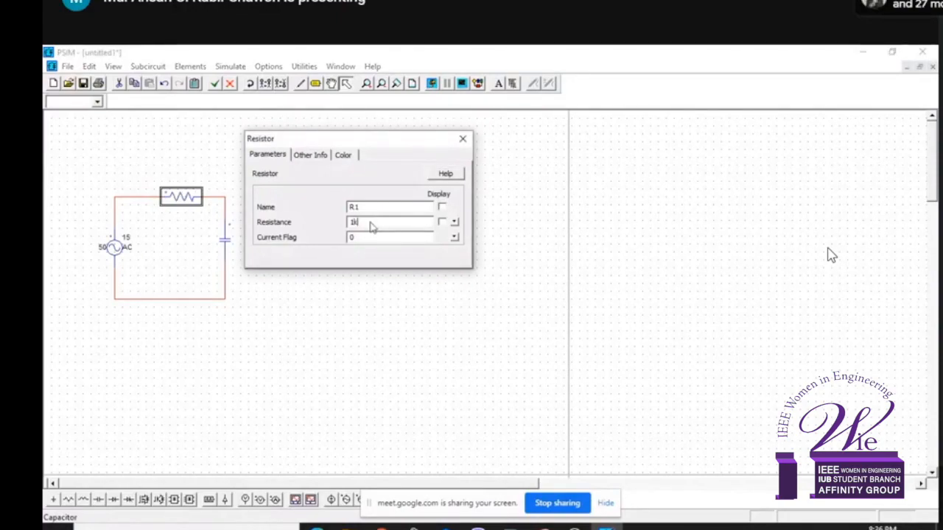
left_click(442, 221)
left_click(442, 207)
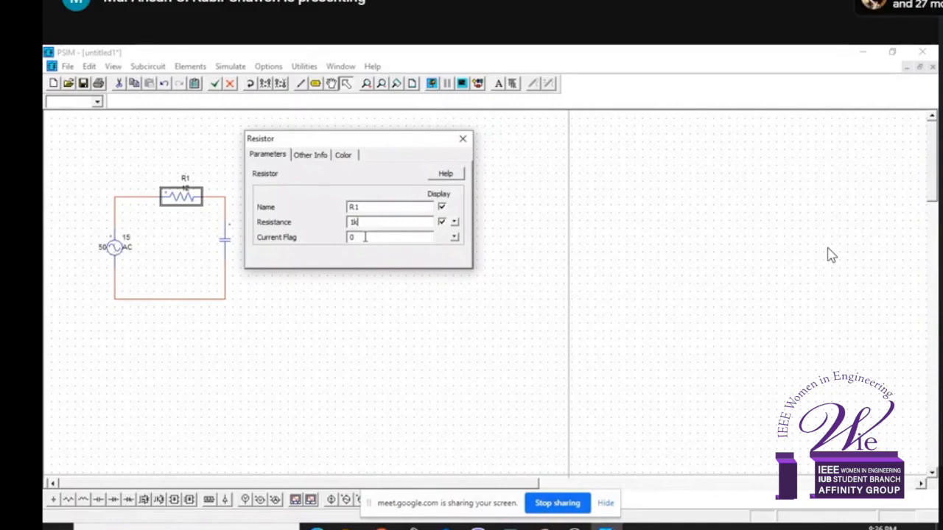
left_click(462, 140)
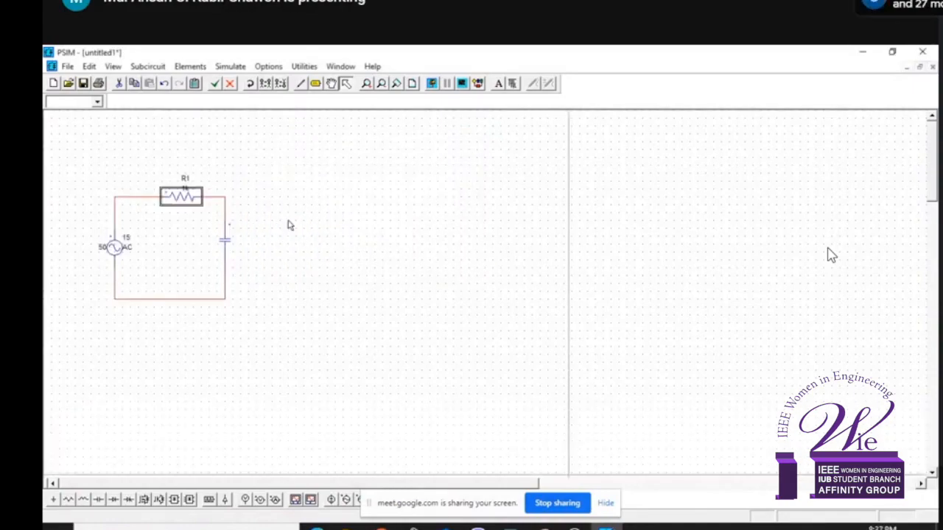
Set the capacitor's capacitance to 0.01u and show its name and capacitance on the schematic.
double_click(225, 239)
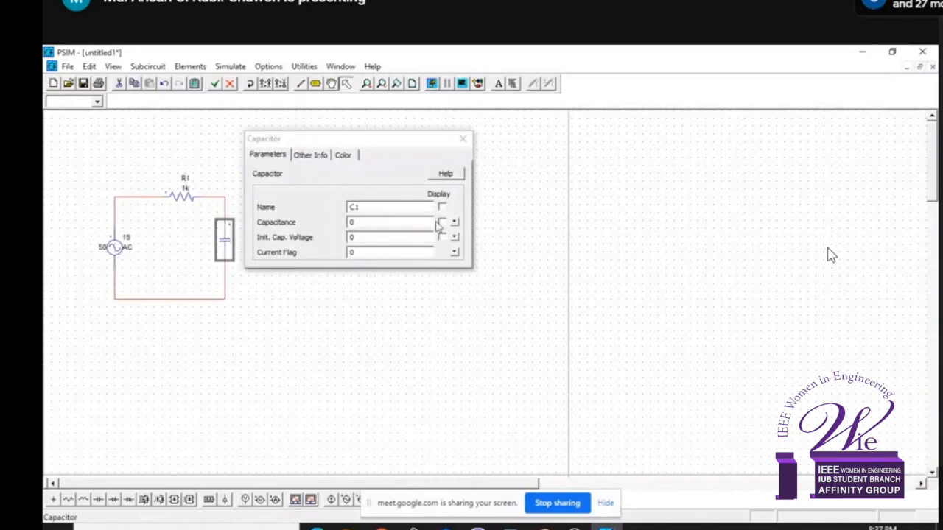
left_click(368, 225)
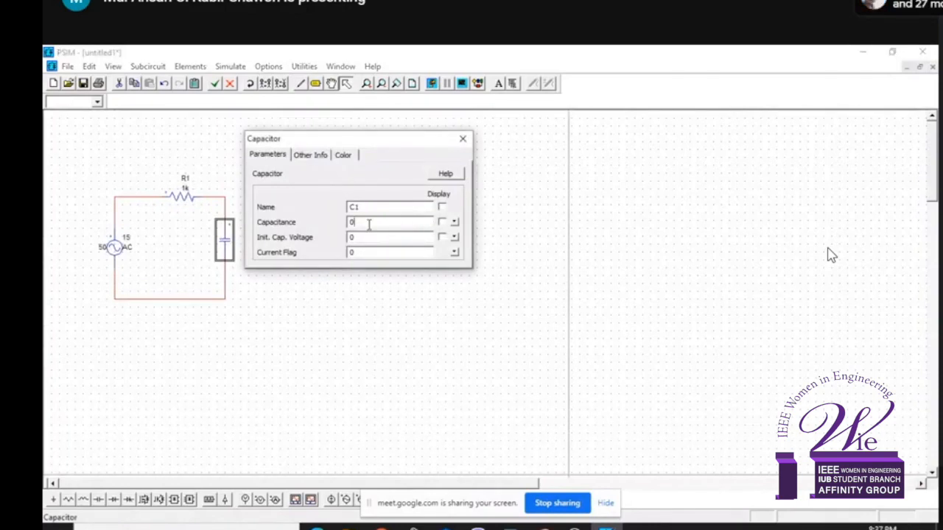
key("BackSpace")
type("0.01u")
left_click(443, 207)
left_click(442, 221)
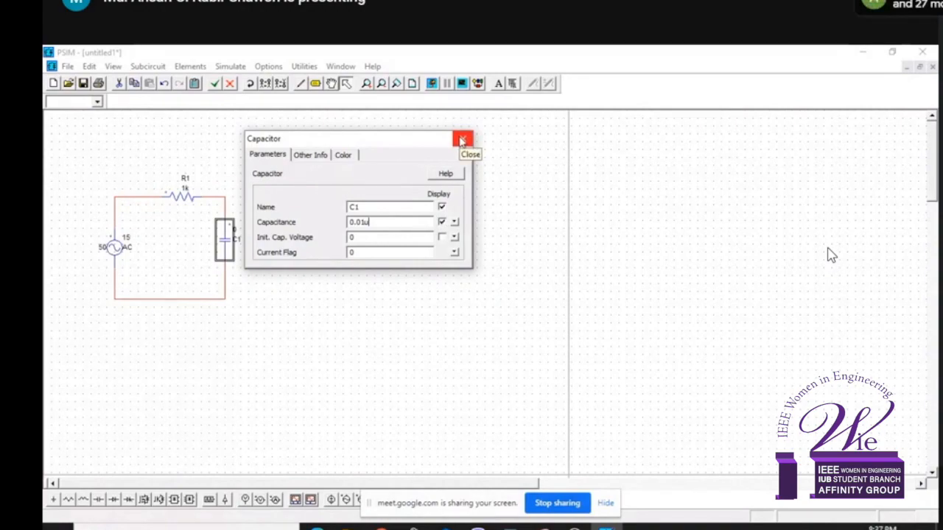
left_click(462, 141)
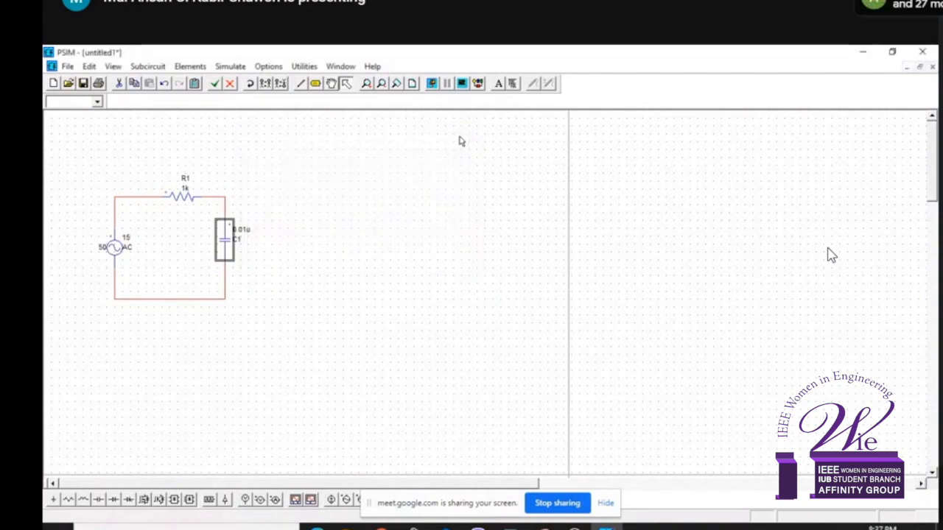
Place a ground at the lower-left corner of the loop, below the sinusoidal voltage source.
left_click(123, 381)
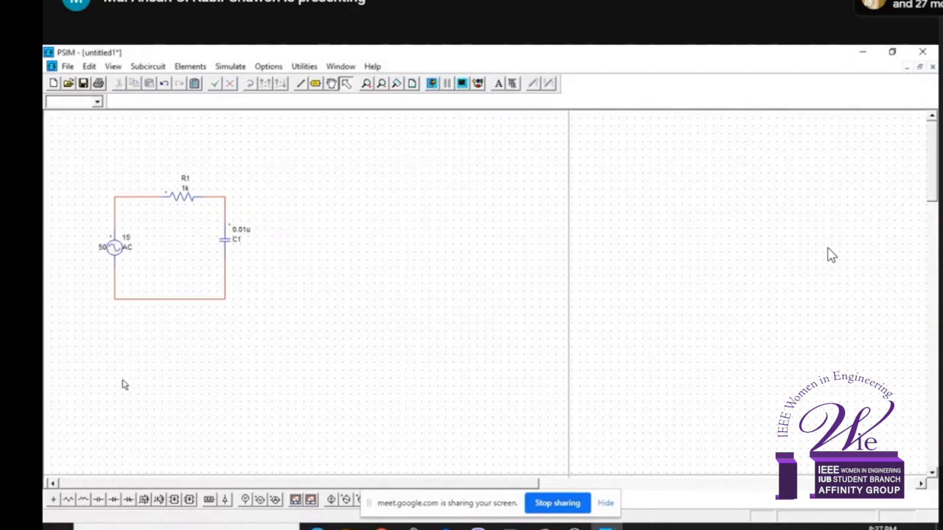
left_click(53, 501)
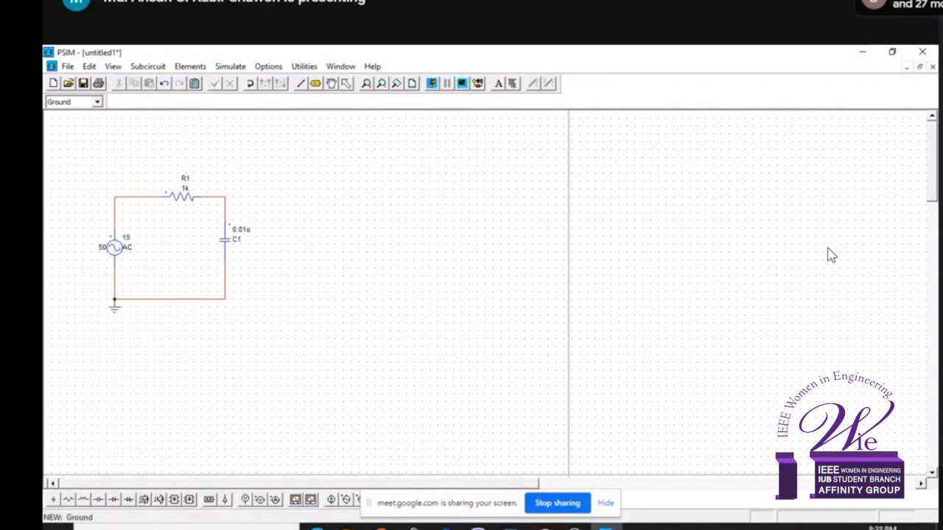
left_click(115, 305)
Check the chat in the Google Meet window, return to PSIM and end the ground placement.
mouse_move(380, 527)
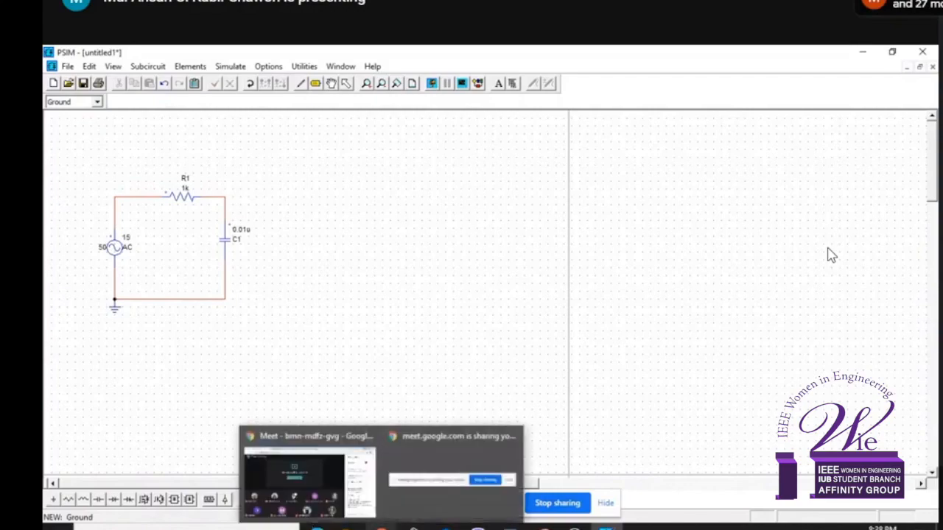
left_click(329, 471)
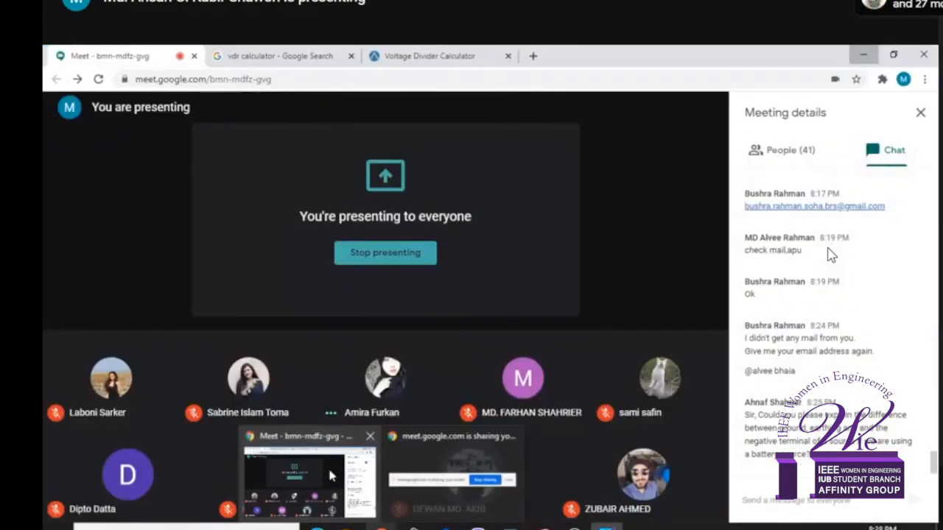
left_click(864, 52)
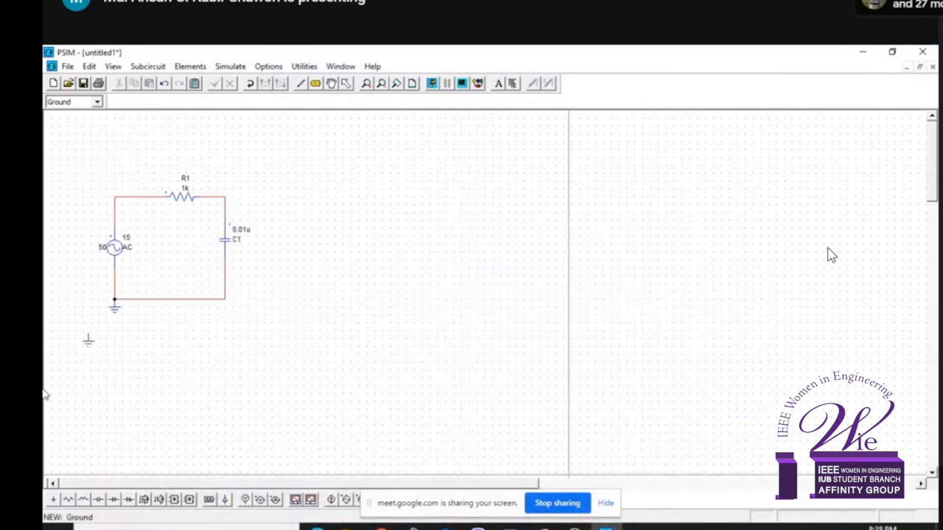
key("Escape")
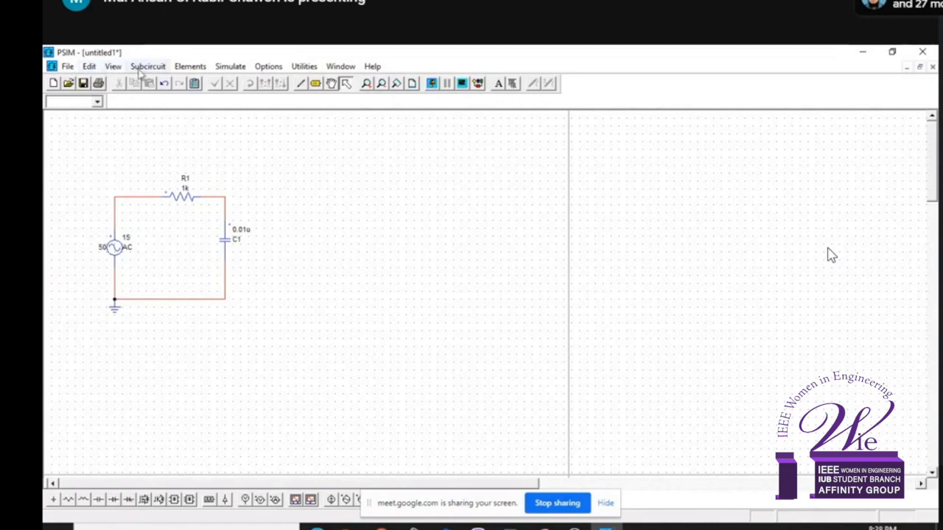
Add a simulation control above and to the right of the circuit and set its total time to 0.2.
left_click(227, 68)
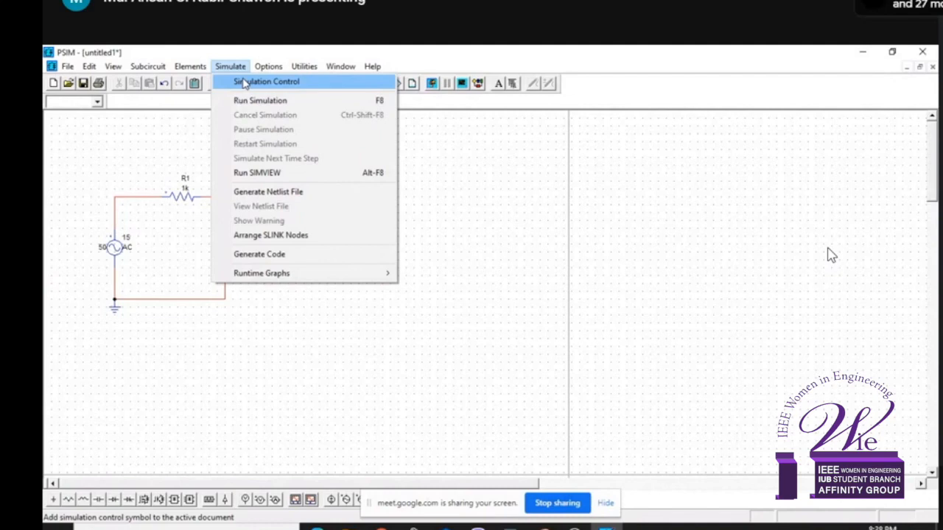
left_click(244, 81)
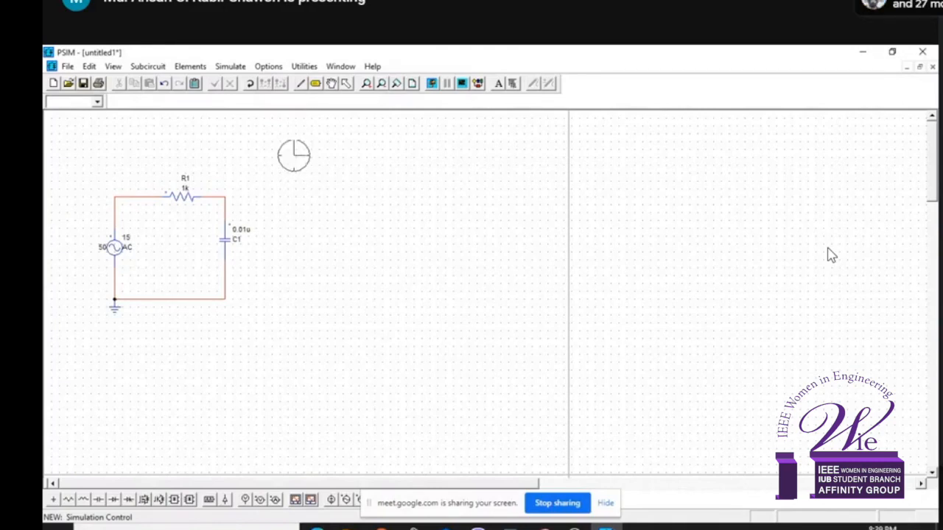
left_click(293, 154)
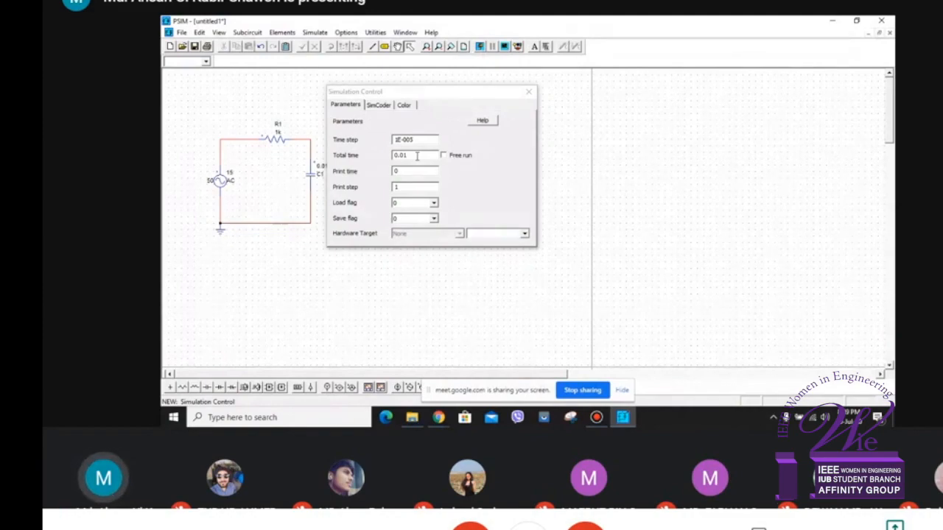
left_click(417, 156)
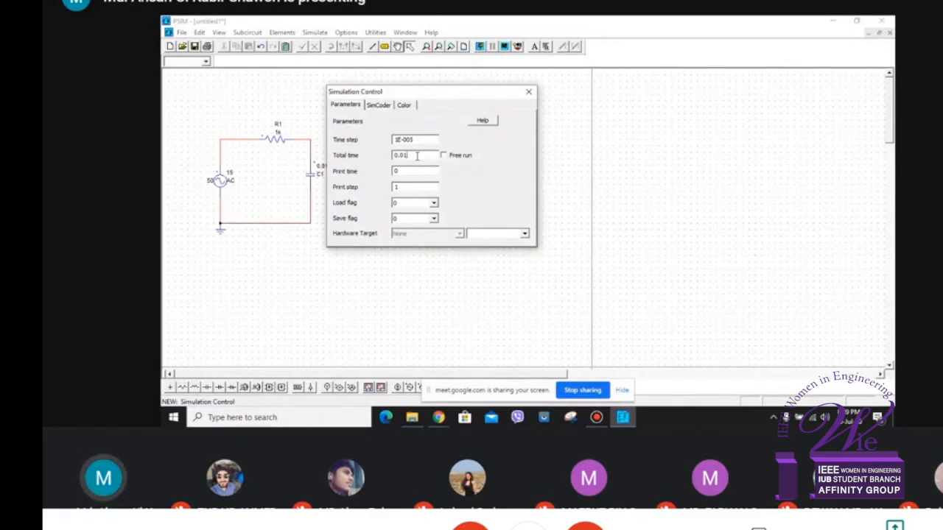
key("BackSpace")
key("BackSpace")
type("2")
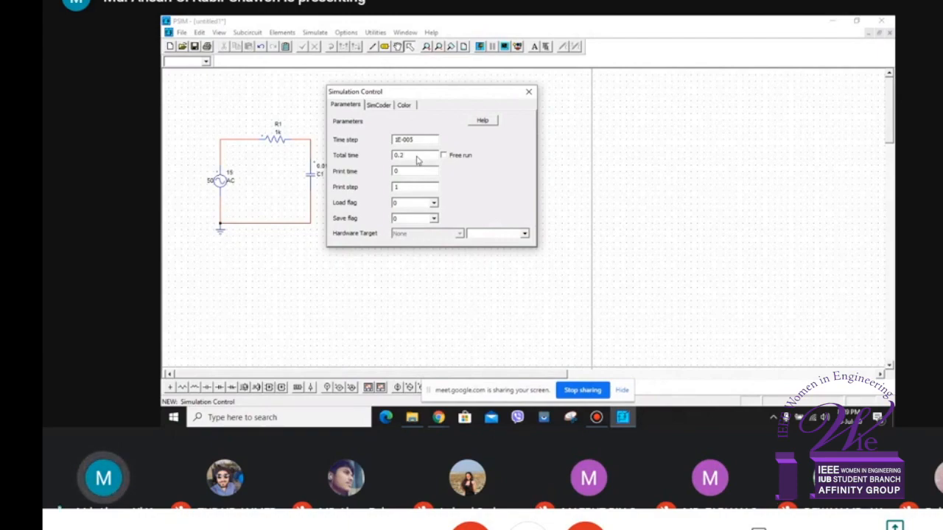
left_click(528, 92)
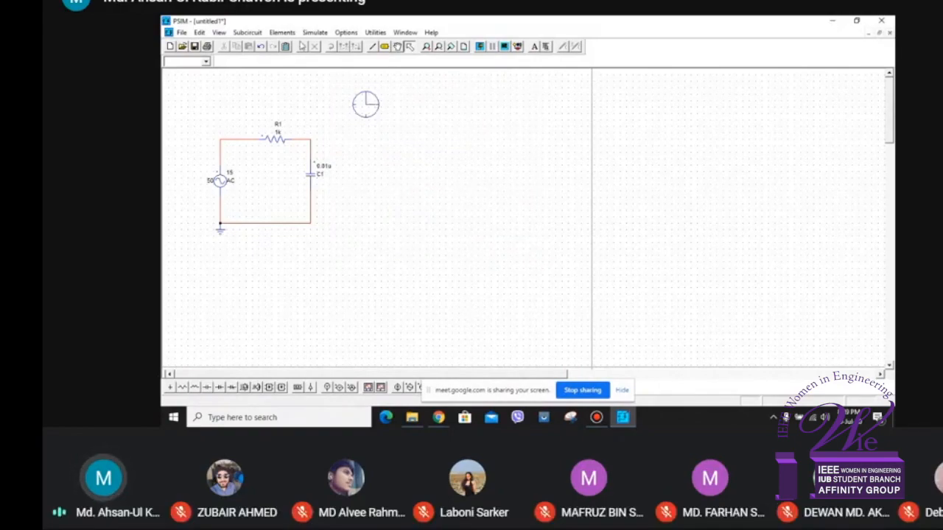
Run the simulation of the series RC circuit.
left_click(313, 33)
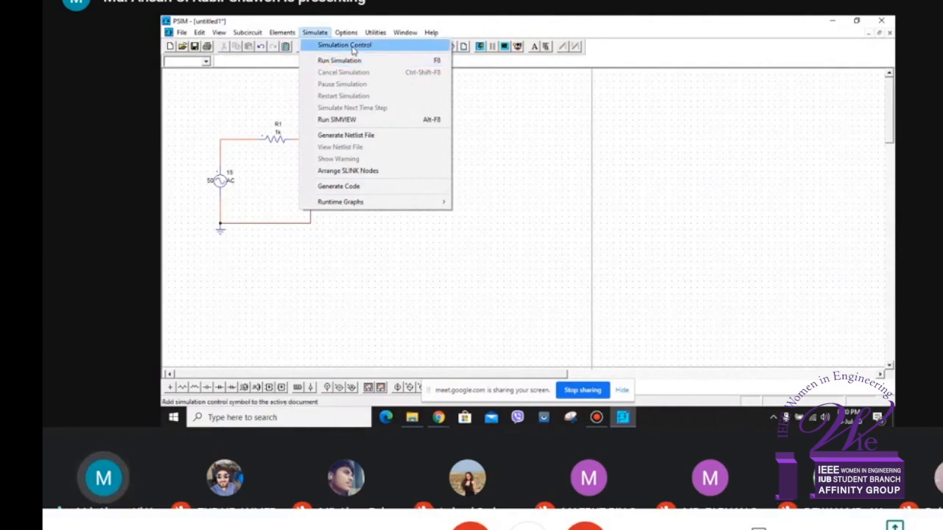
left_click(500, 22)
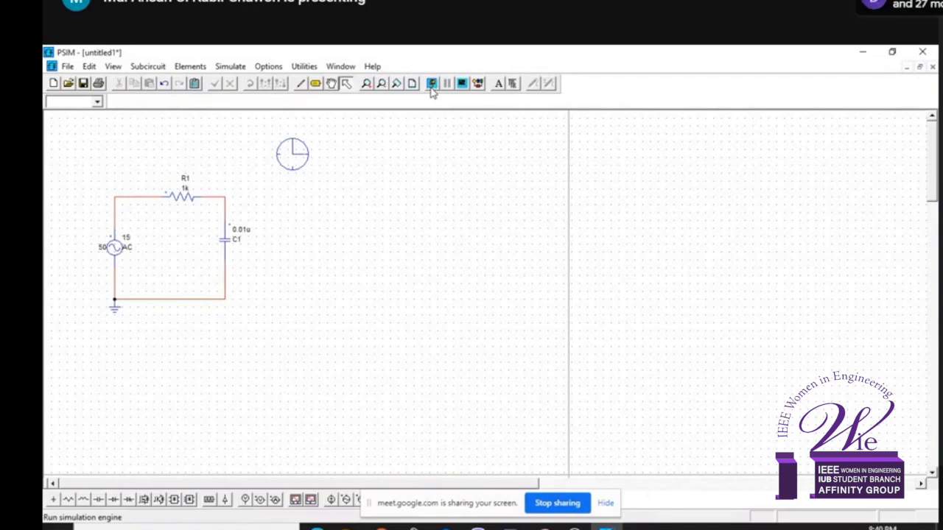
left_click(433, 83)
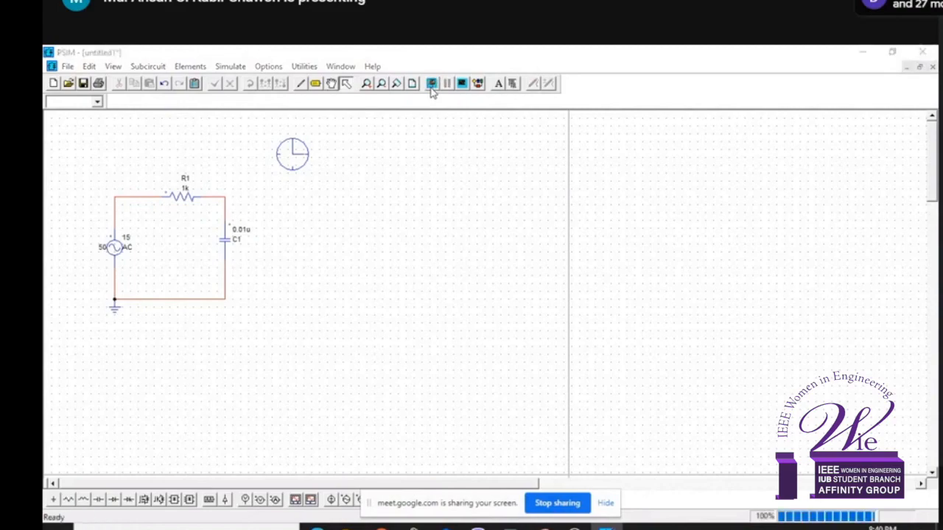
left_click(432, 87)
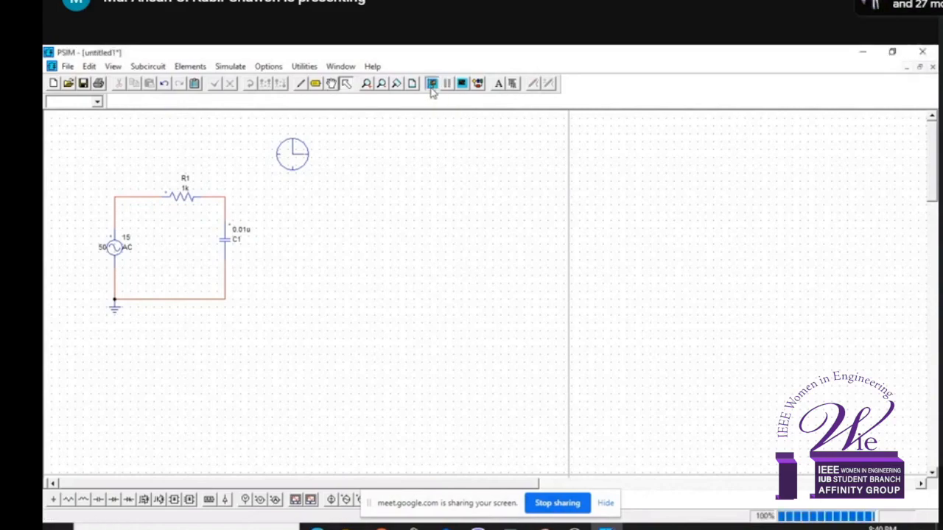
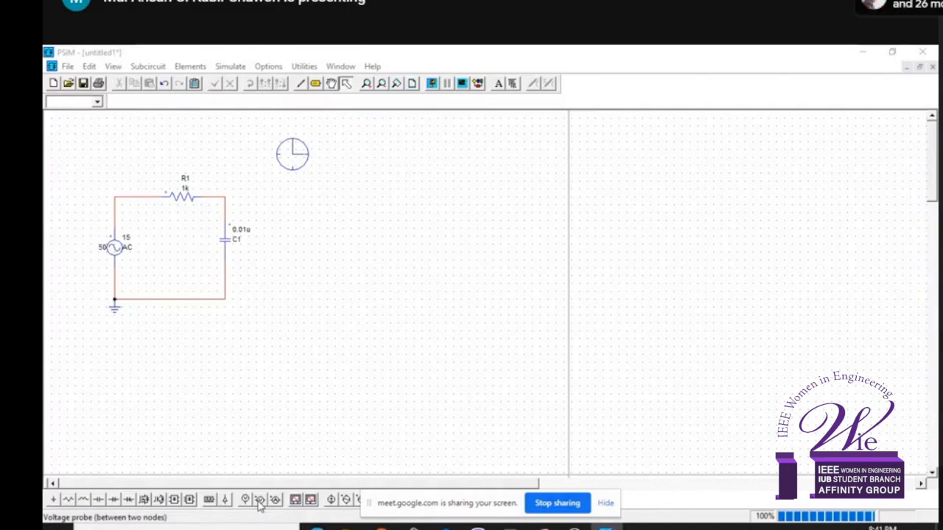
Place a two-node voltage probe beside capacitor C1, outside the RC loop.
left_click(259, 500)
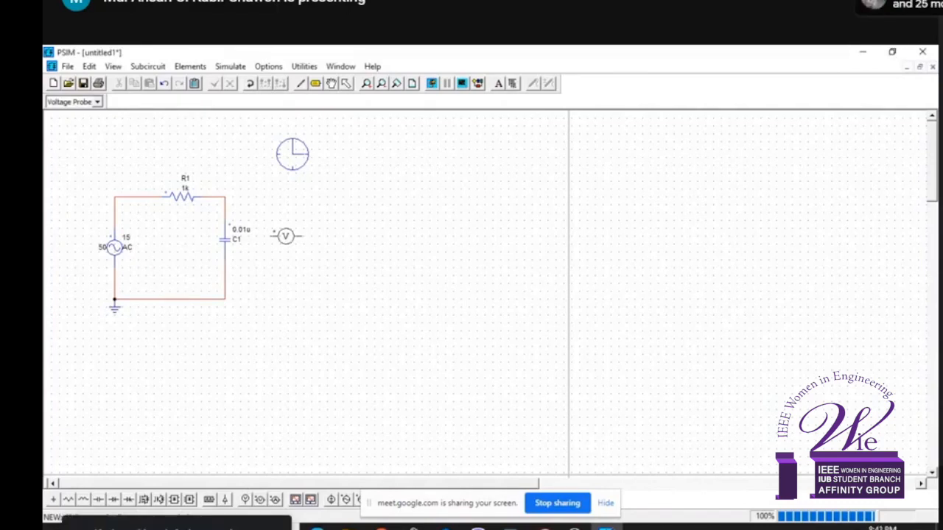
left_click(287, 236)
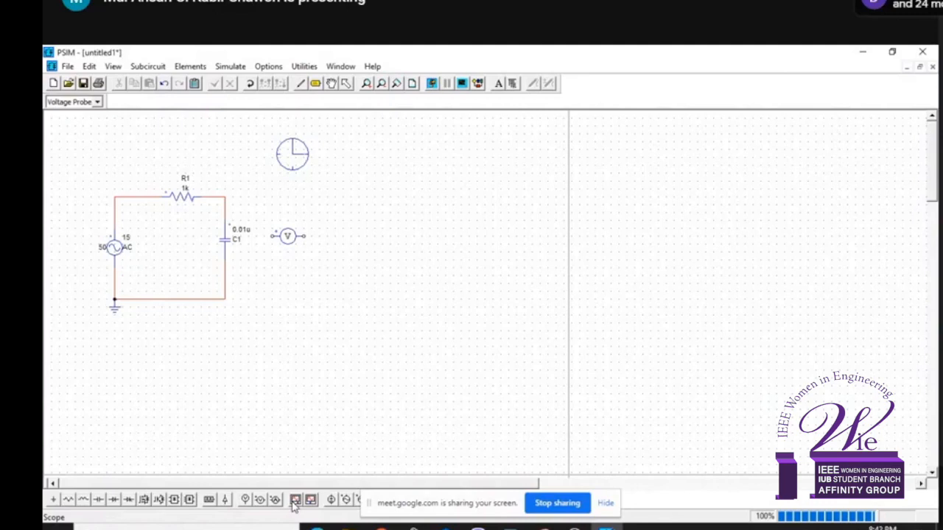
left_click(294, 501)
left_click(314, 320)
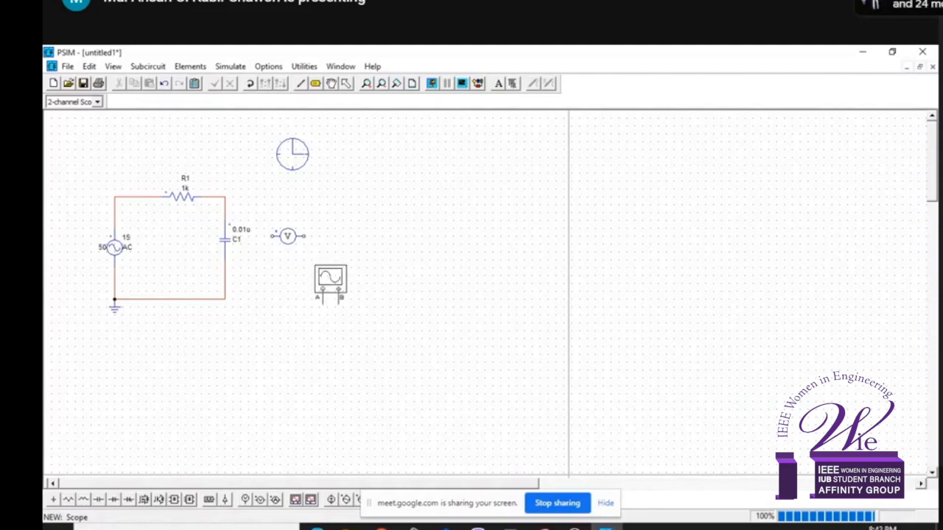
key("Escape")
Check the attributes of the voltage probe beside C1 and close them without changes.
left_click(287, 236)
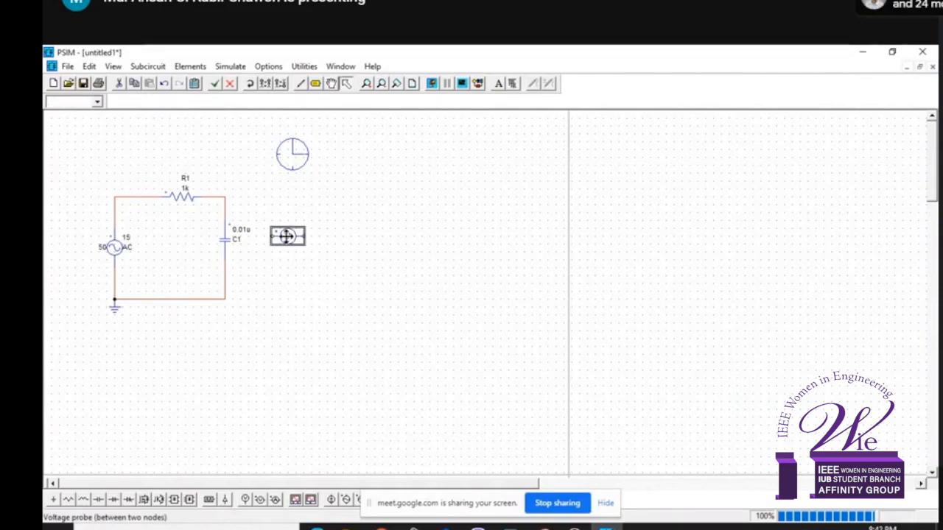
right_click(287, 236)
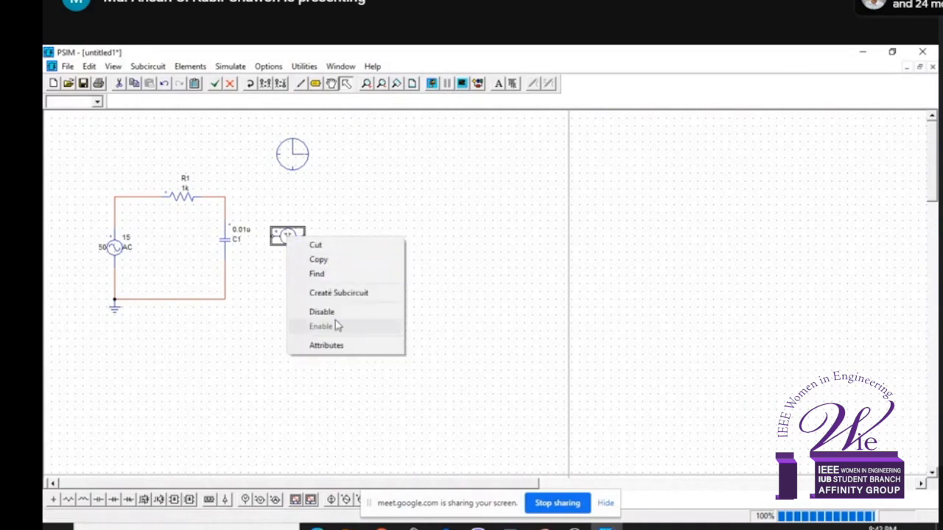
left_click(283, 236)
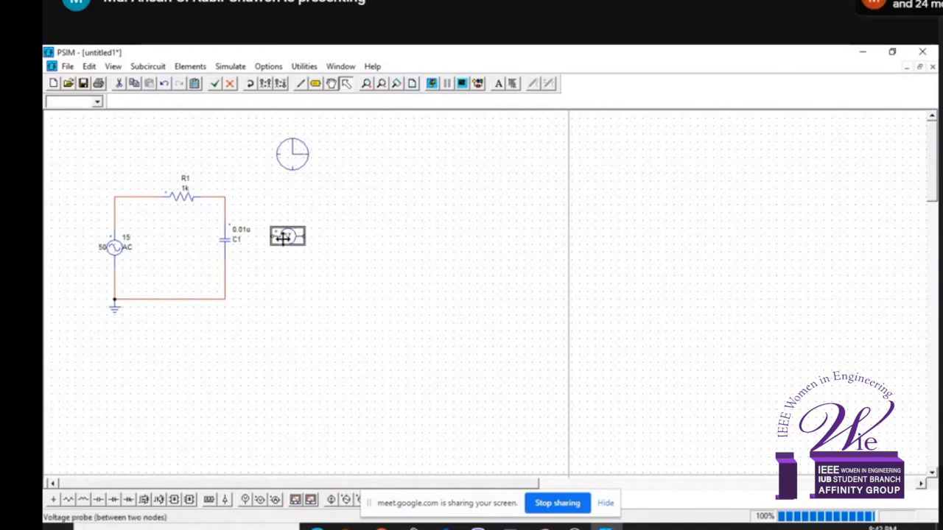
right_click(284, 237)
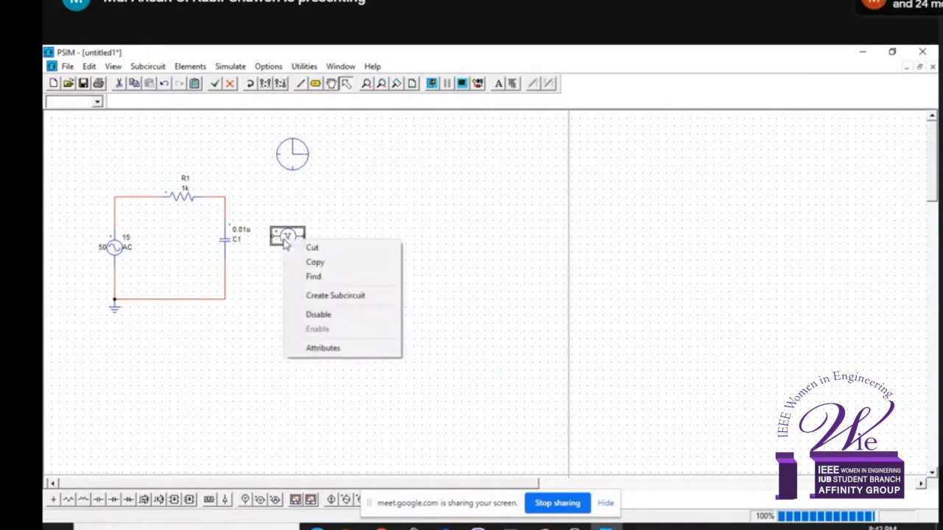
left_click(349, 356)
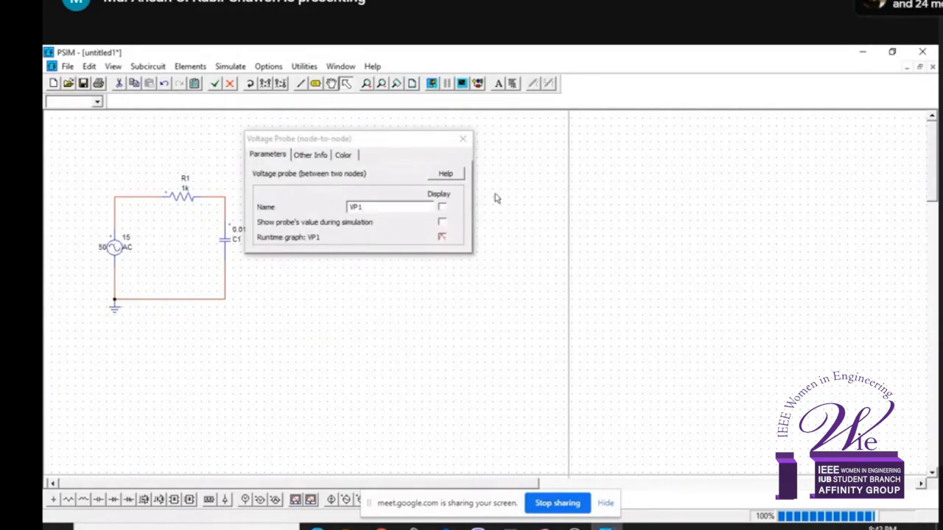
left_click(463, 138)
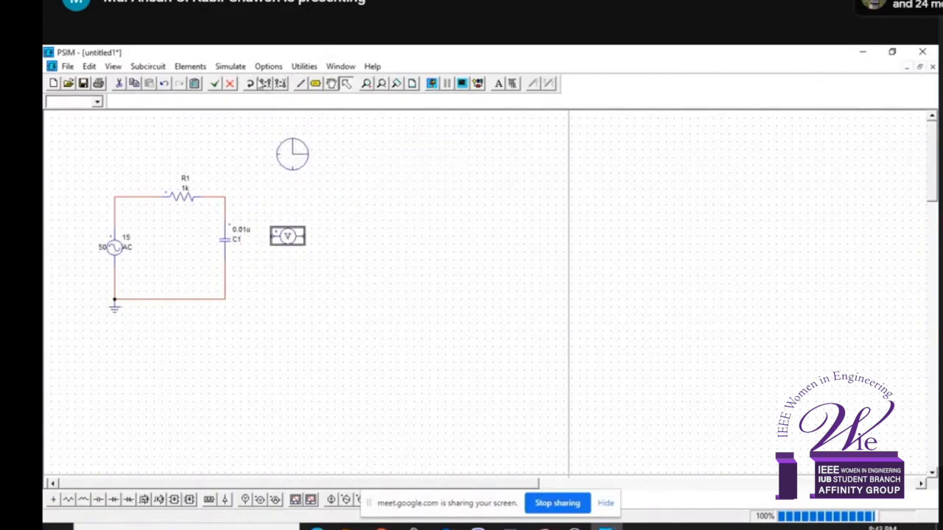
Rotate the voltage probe to a vertical orientation so that it stands parallel to C1.
left_click(263, 85)
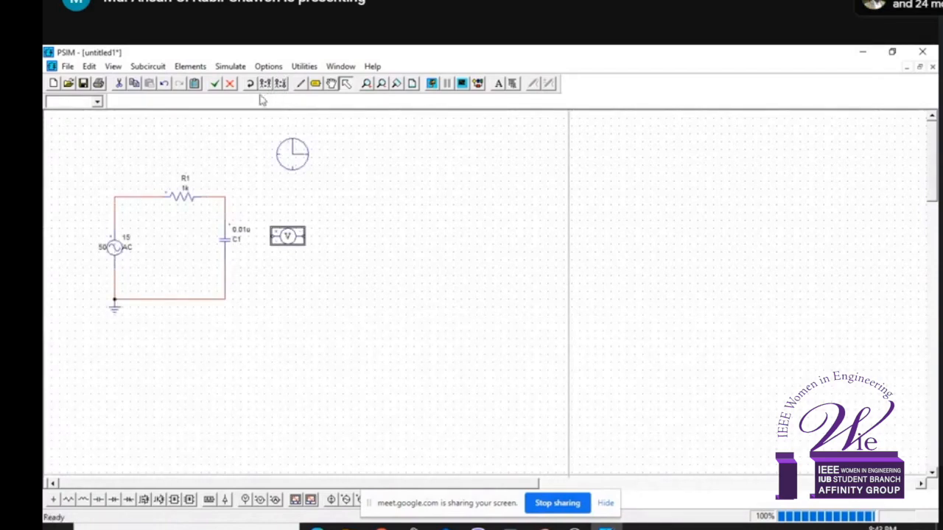
left_click(250, 85)
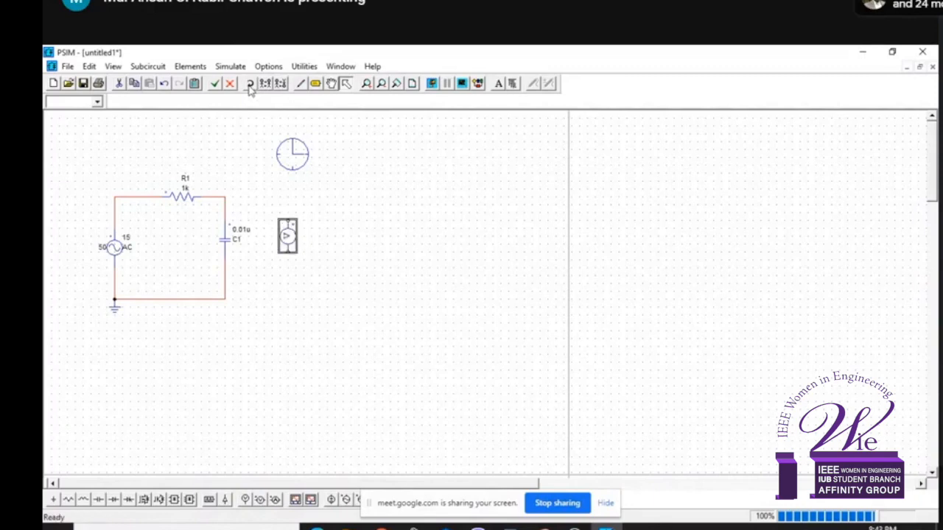
left_click(244, 209)
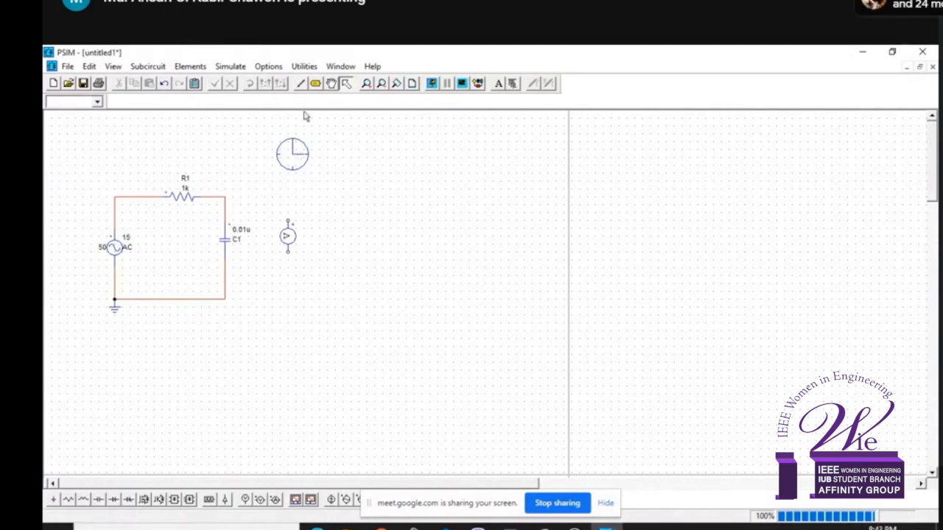
Wire the voltage probe in parallel with C1, connecting its terminals to the circuit's upper and lower right corners.
left_click(301, 83)
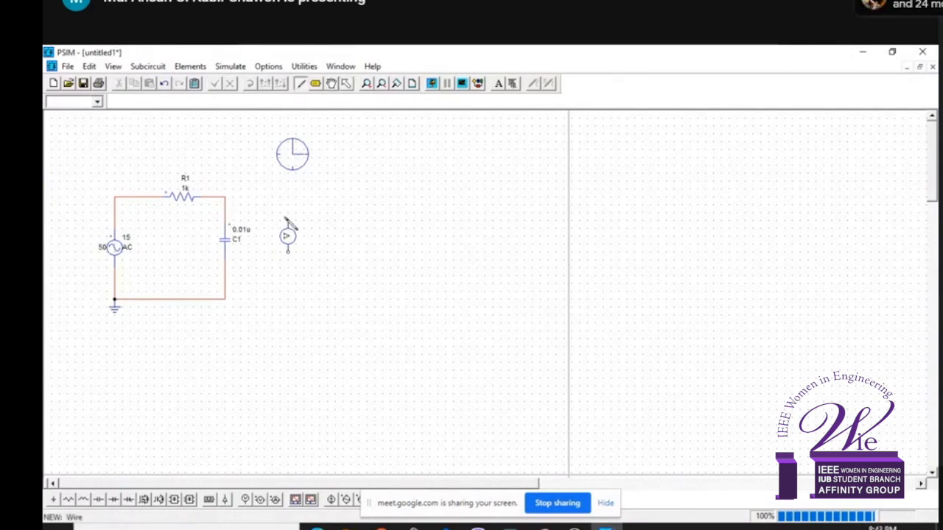
left_click_drag(288, 220, 225, 198)
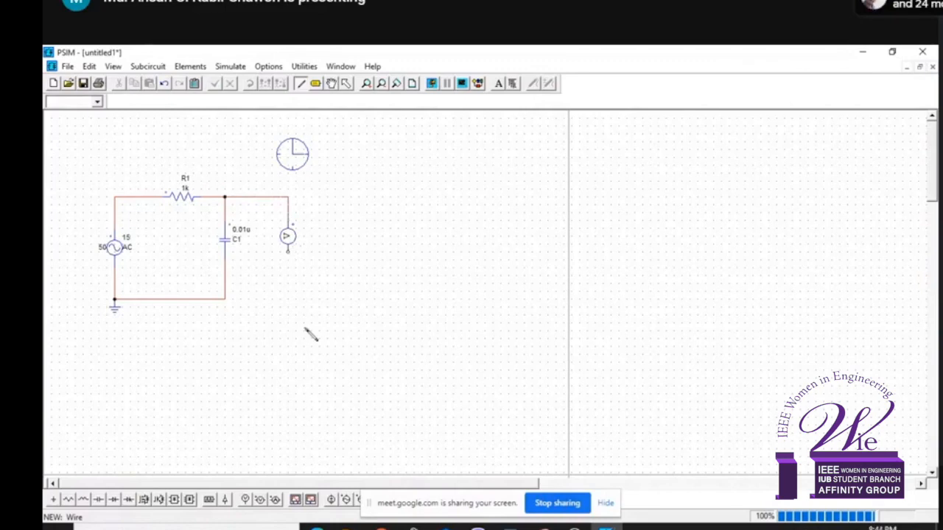
mouse_move(288, 252)
left_mouse_down()
mouse_move(301, 289)
mouse_move(232, 301)
left_mouse_up()
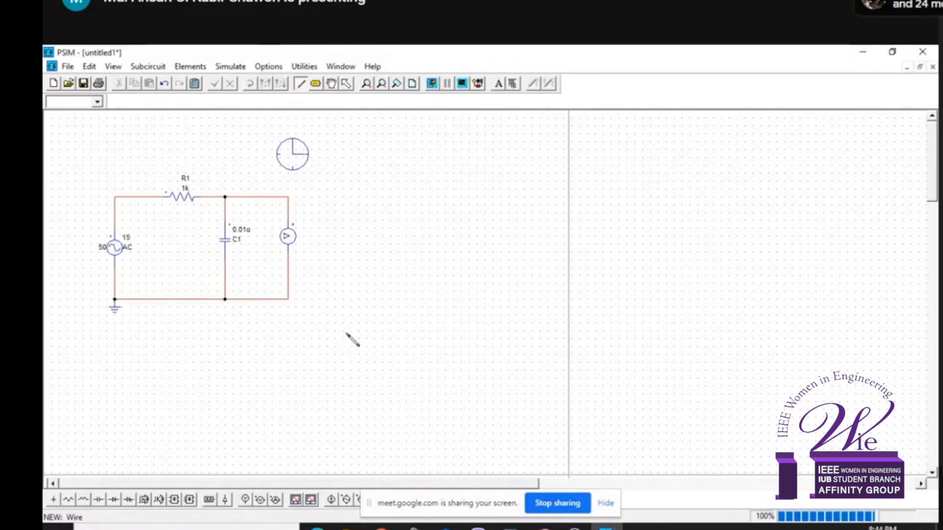
Run the simulation, dismiss the data point warning and move the Simview waveform window aside to uncover the RC circuit.
left_click(433, 84)
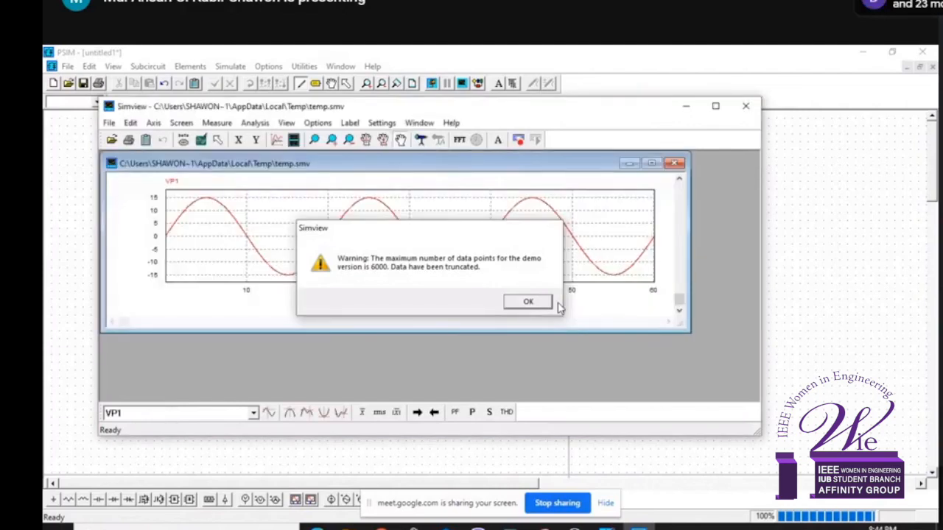
left_click(528, 301)
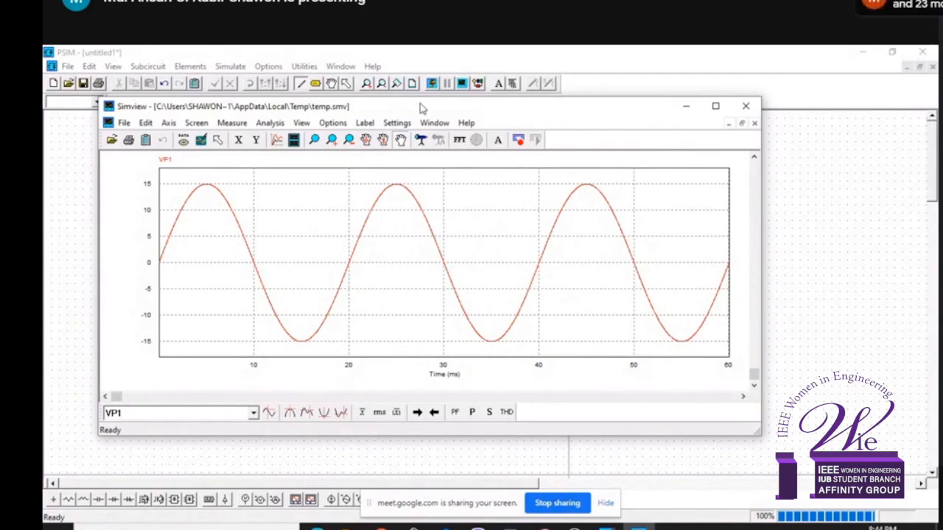
left_click_drag(423, 110, 448, 119)
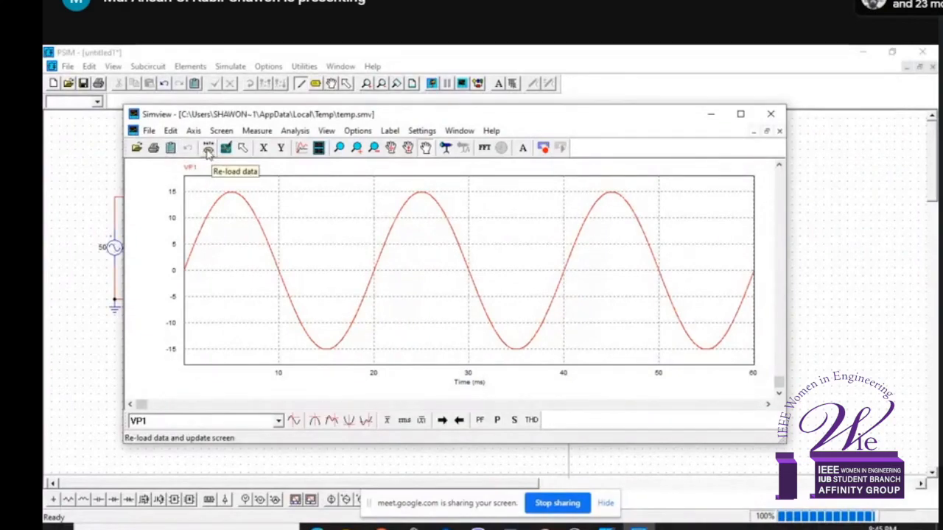
left_click_drag(348, 119, 493, 128)
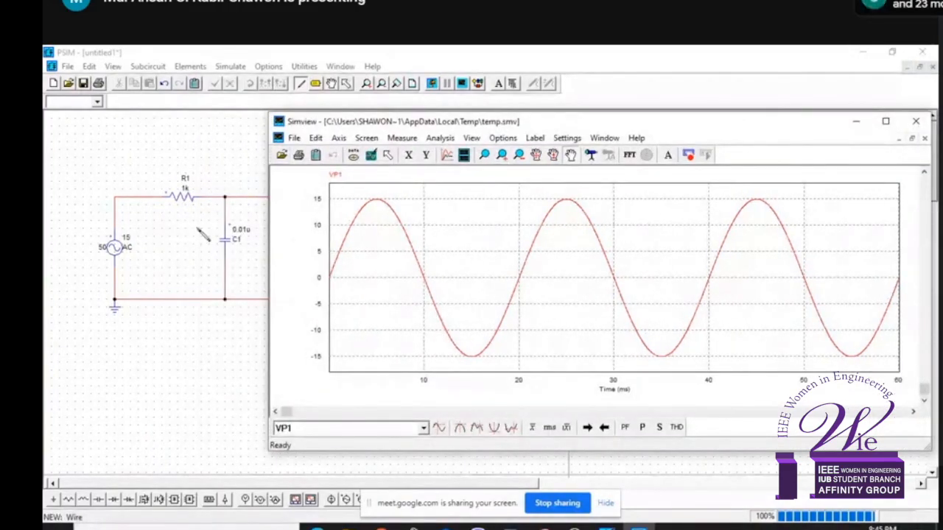
Return to the PSIM schematic and set the sinusoidal voltage source's peak amplitude to 10.
left_click(258, 52)
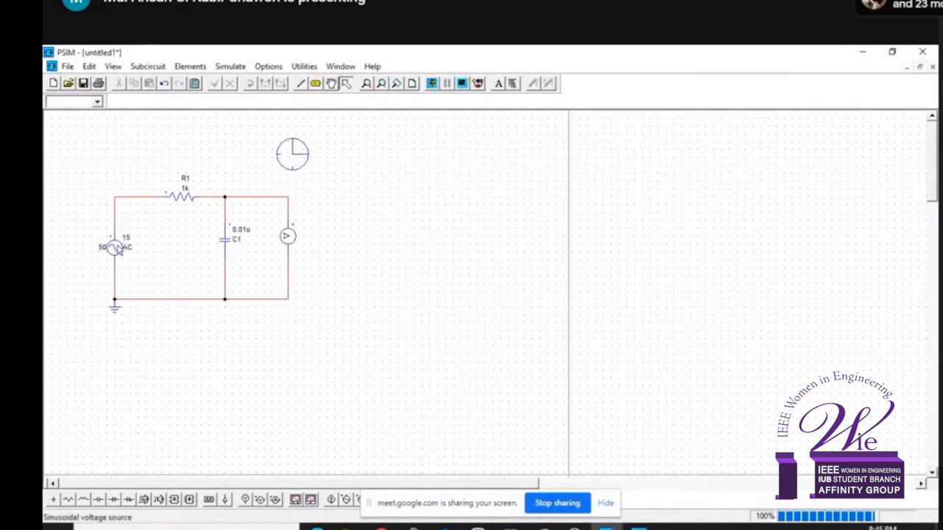
double_click(98, 248)
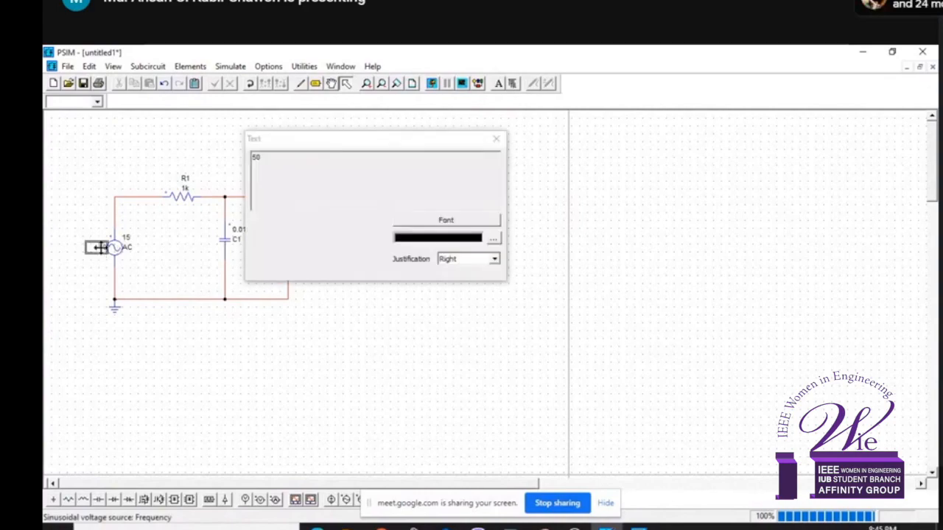
double_click(126, 238)
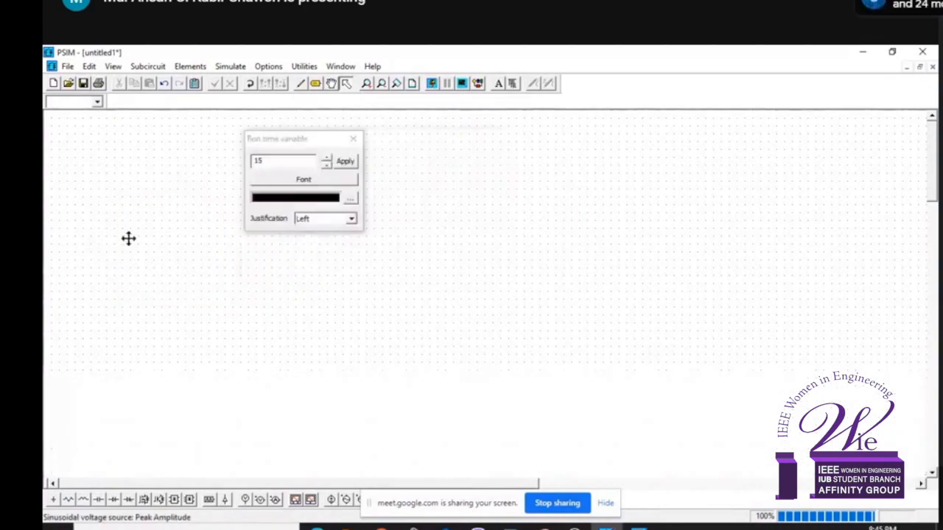
left_click(272, 166)
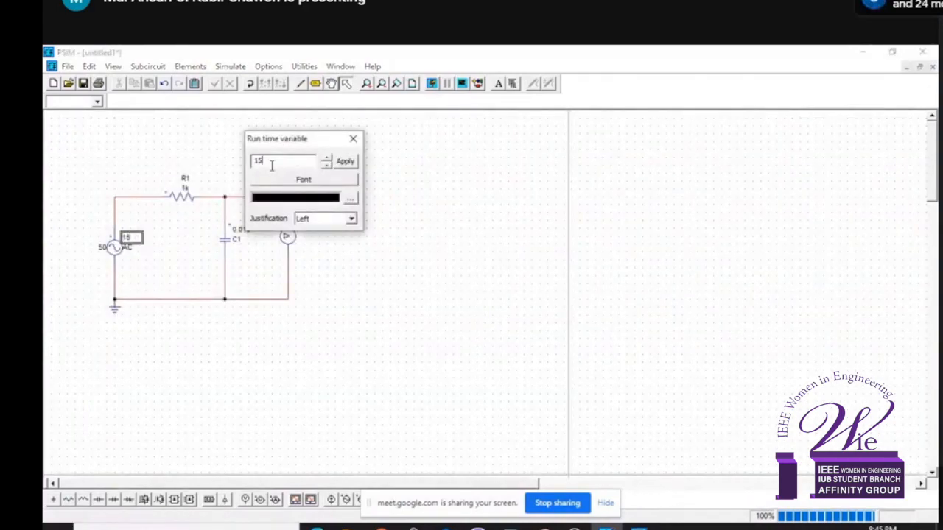
key("BackSpace")
type("0")
left_click(345, 161)
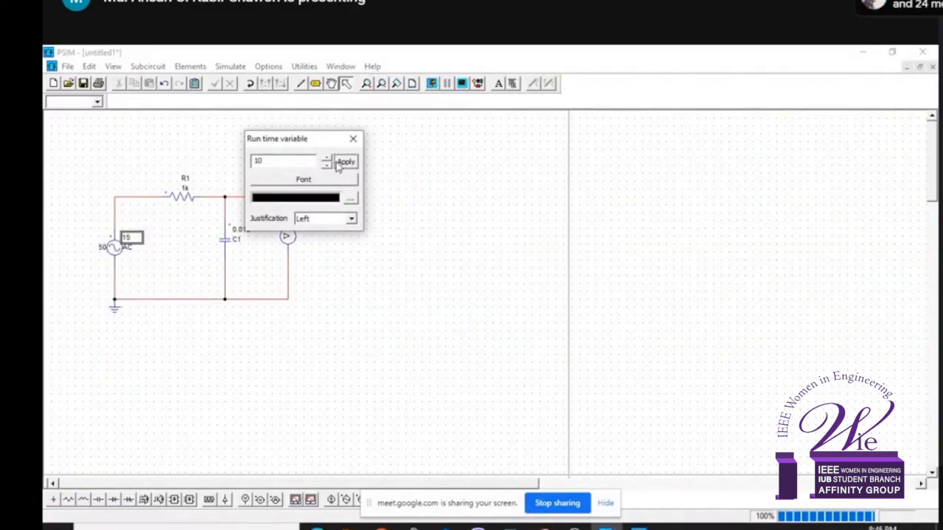
Try to rerun the simulation and reload the VP1 waveform data in Simview.
left_click(651, 254)
key("F8")
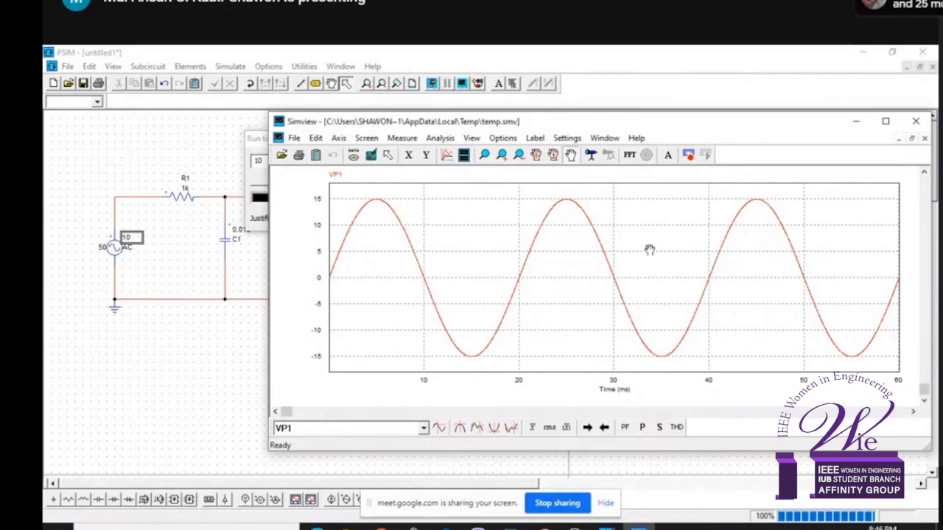
left_click(354, 158)
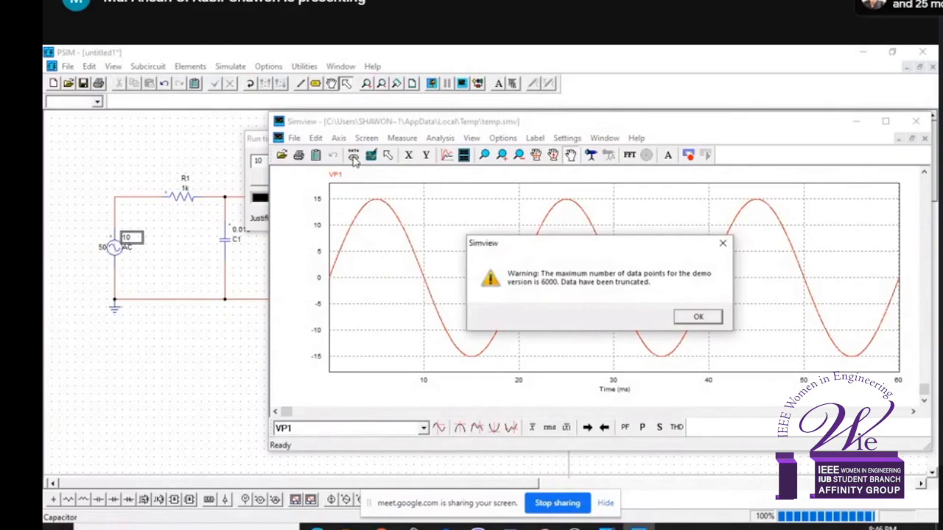
key("Return")
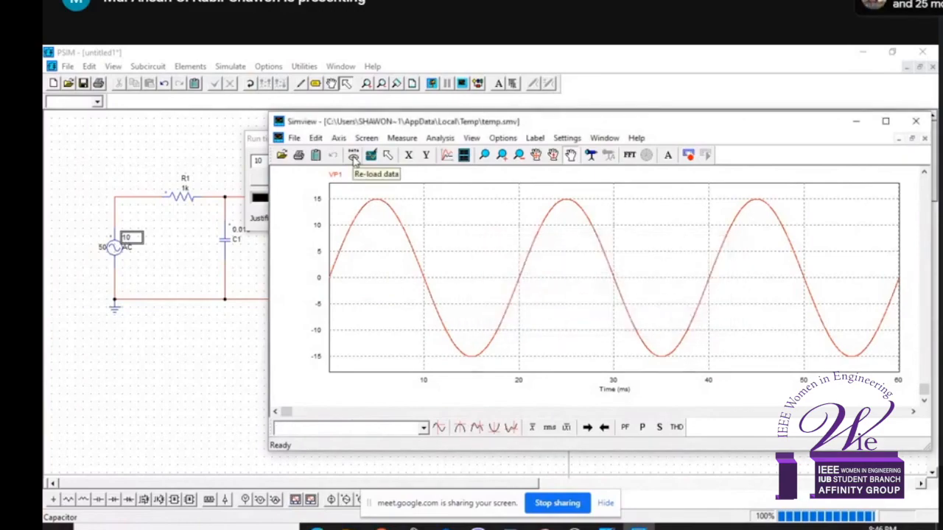
left_click(353, 158)
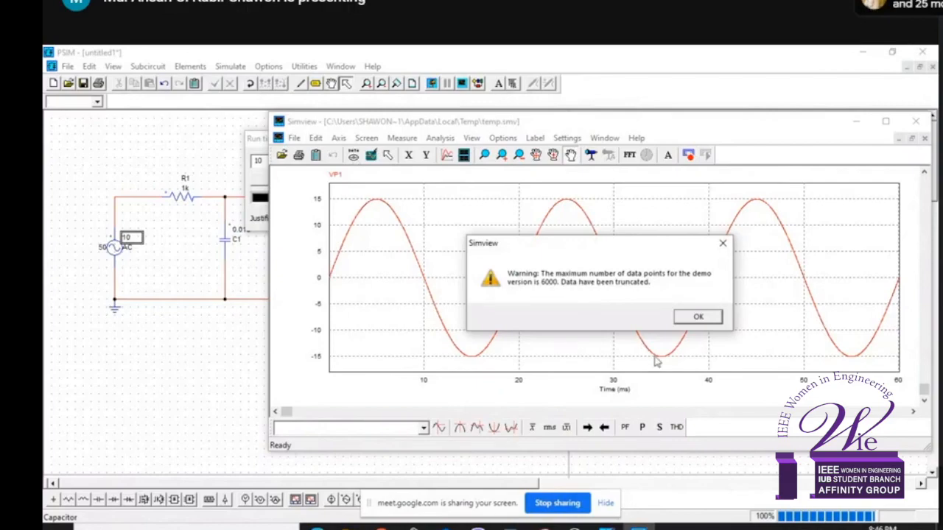
key("Return")
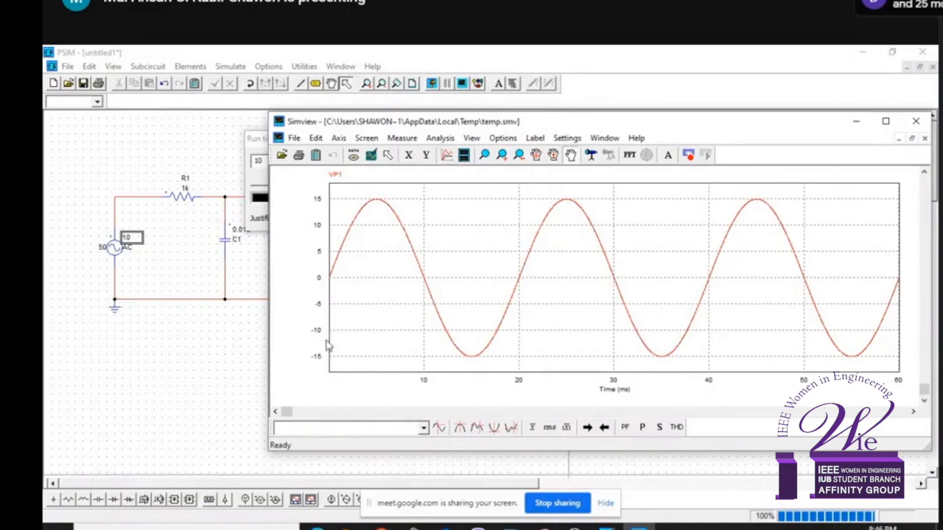
Close Simview and the amplitude dialog, rerun the simulation, and display the VP1 waveform maximized in Simview beside the circuit.
left_click(916, 122)
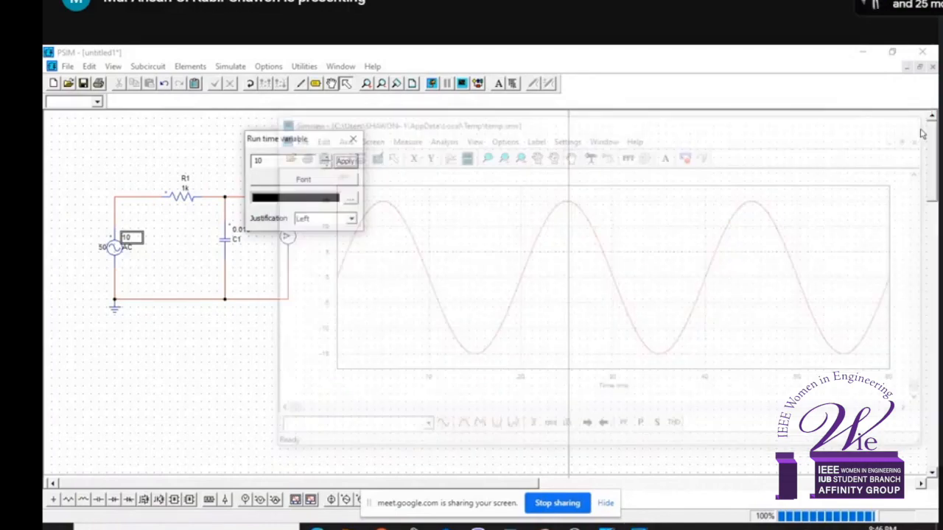
left_click(354, 139)
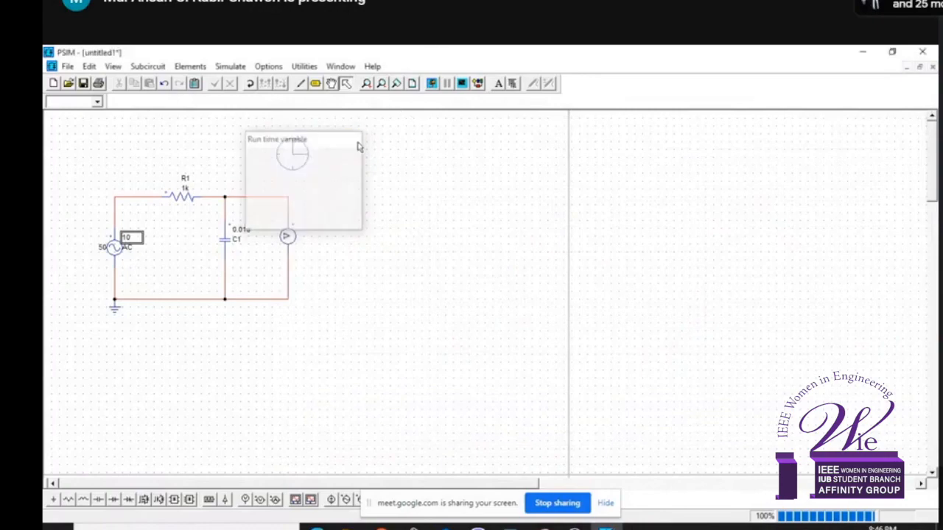
left_click(433, 84)
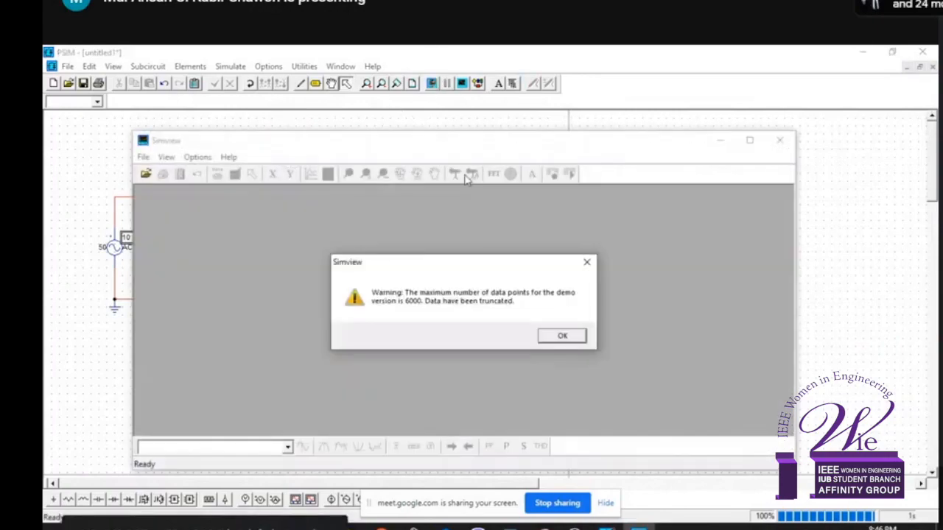
left_click(565, 336)
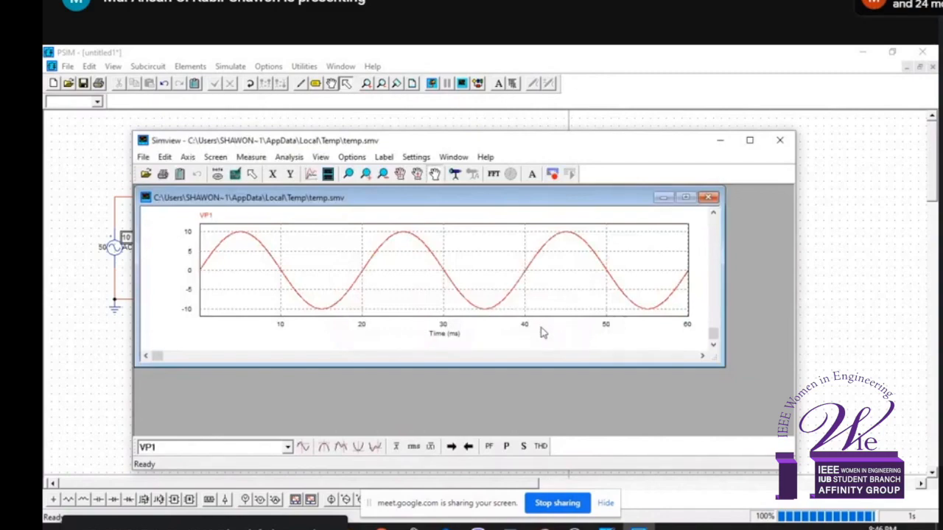
left_click(686, 198)
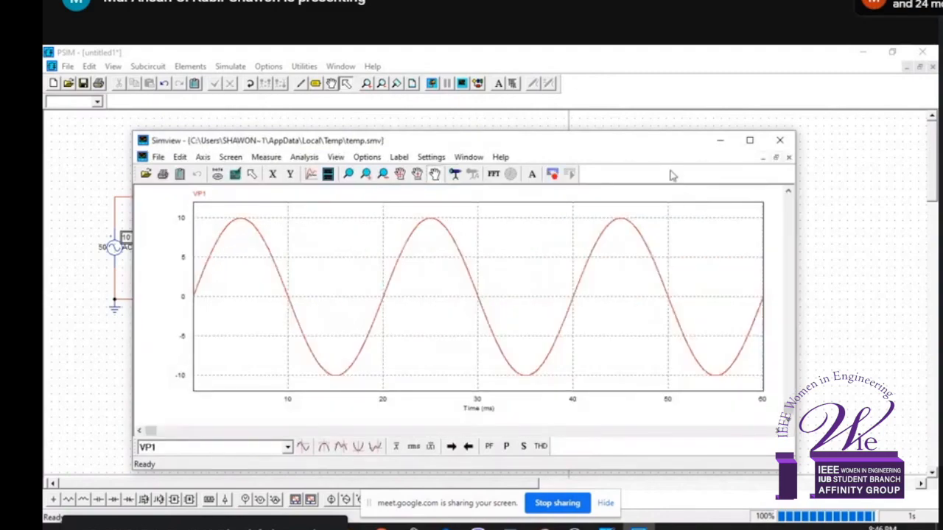
left_click_drag(636, 141, 749, 116)
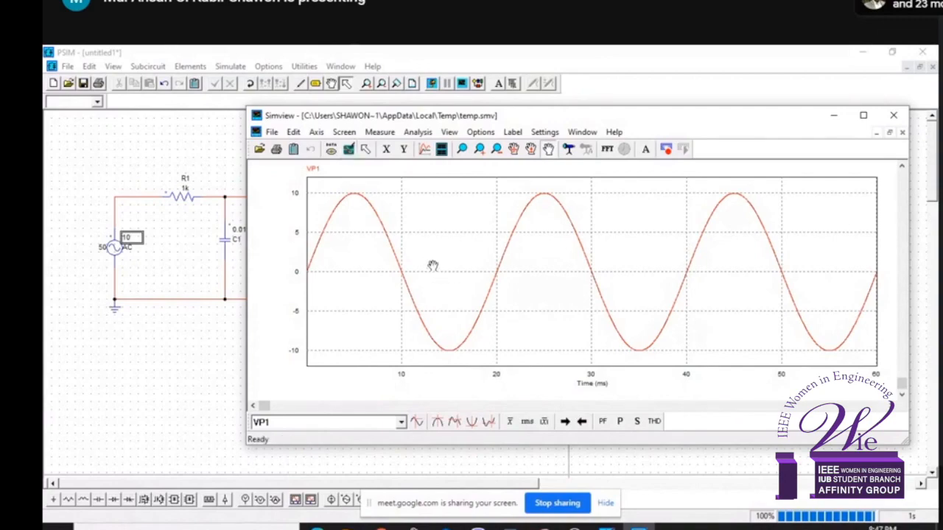
Inspect the VP1 waveform by zooming in, panning and zooming out, ending with the full 0 to 0.06 s plot.
left_click(479, 148)
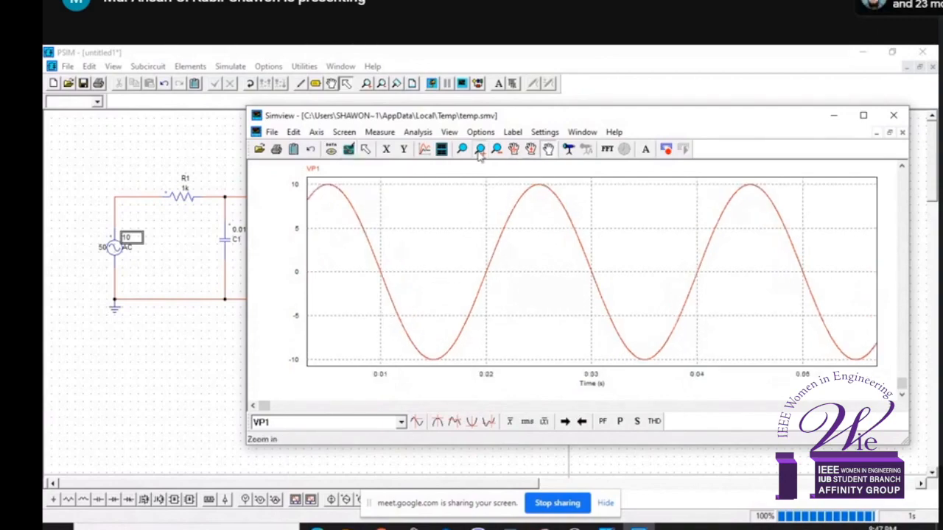
left_click_drag(341, 225, 401, 217)
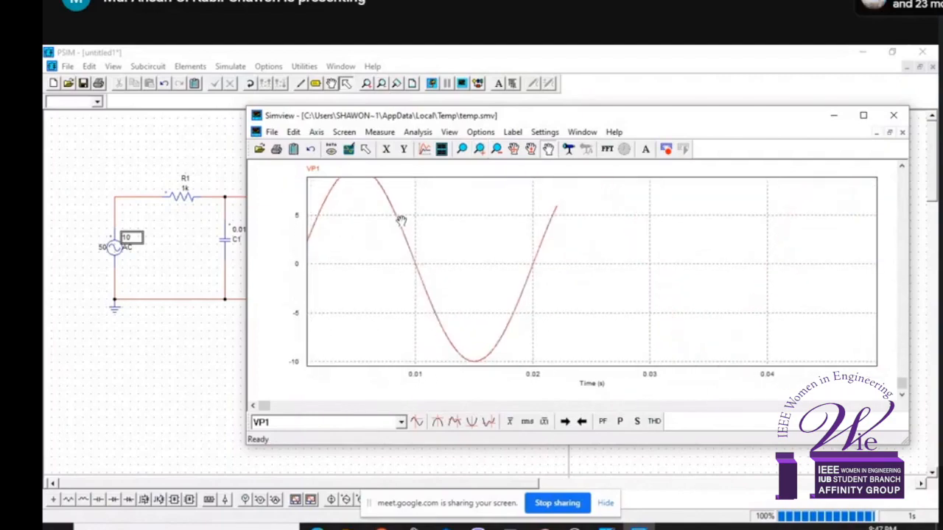
left_click(497, 149)
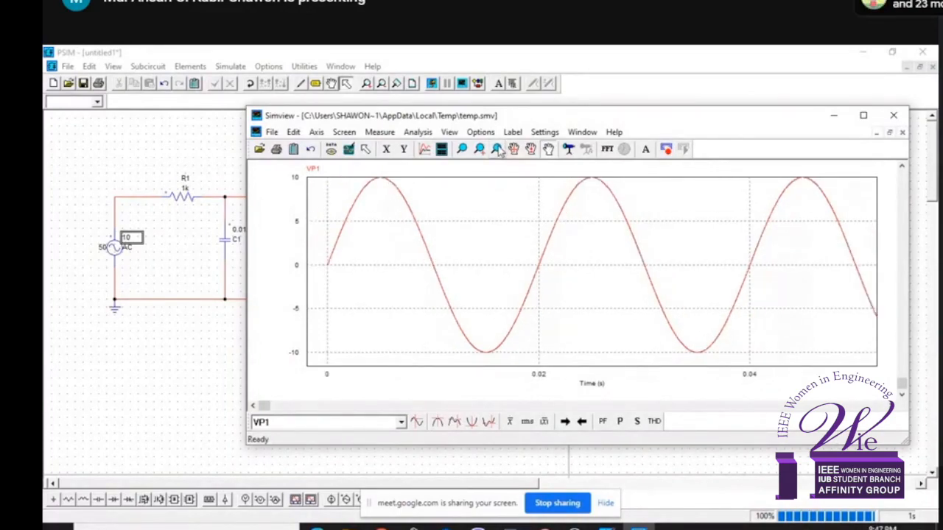
left_click(349, 152)
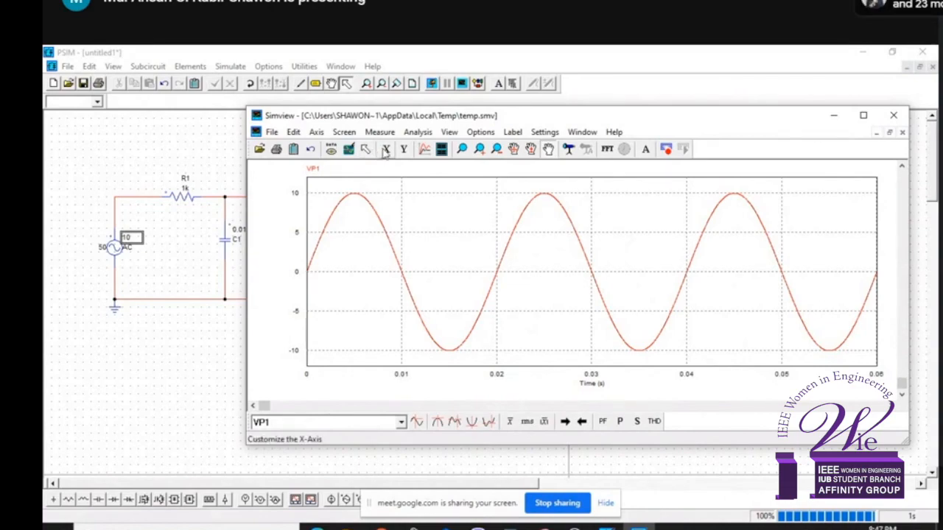
Remove VP1 from the variables for display so that the Simview plot is empty.
left_click(424, 150)
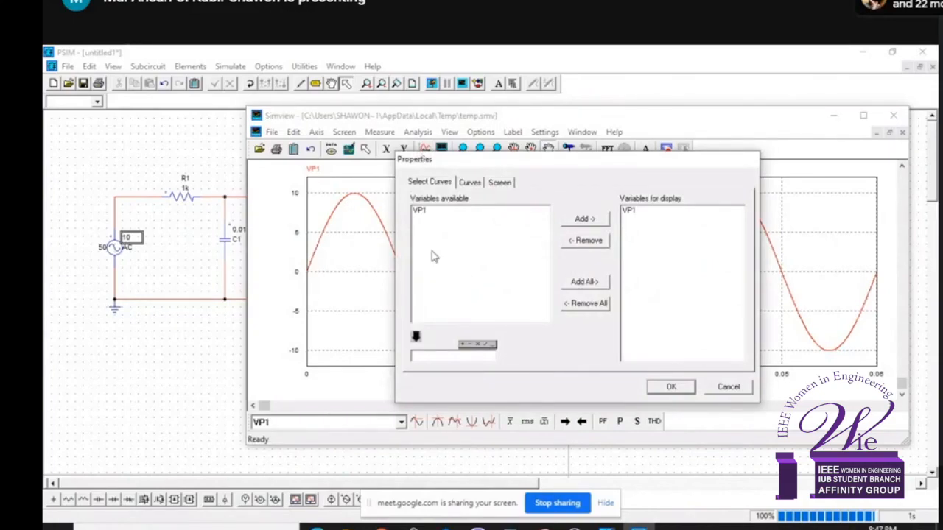
left_click_drag(559, 171, 475, 193)
left_click(642, 409)
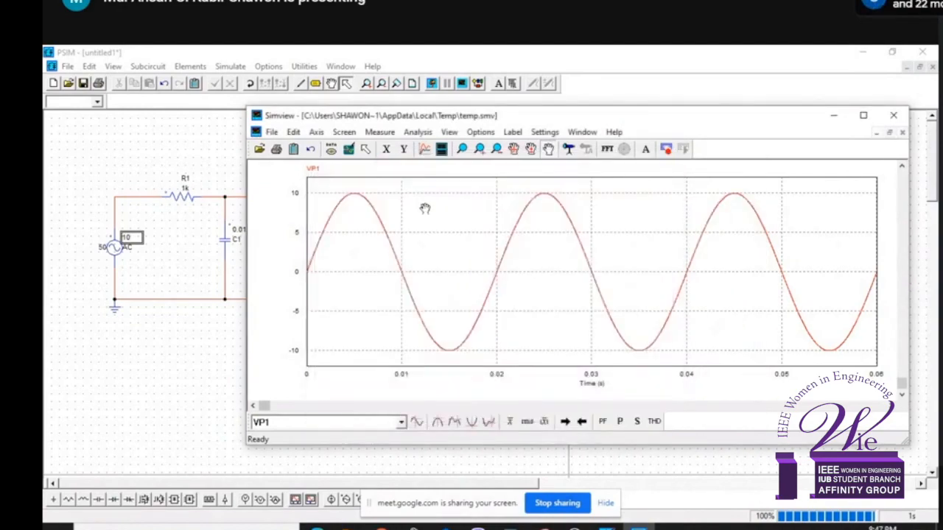
left_click(424, 152)
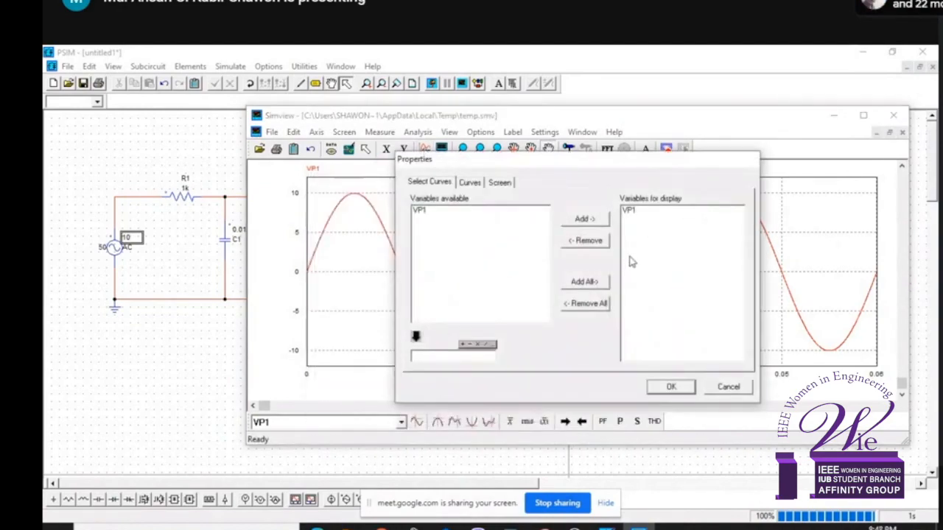
left_click(629, 212)
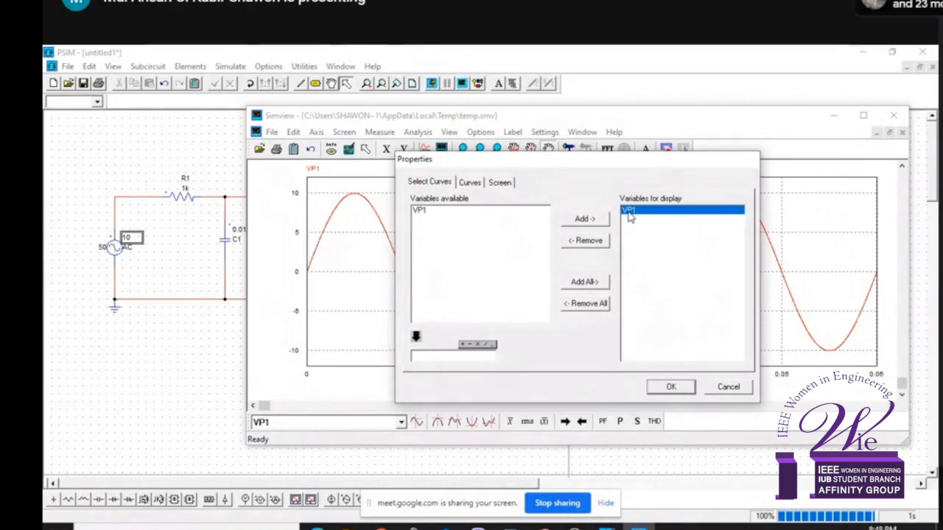
left_click(591, 245)
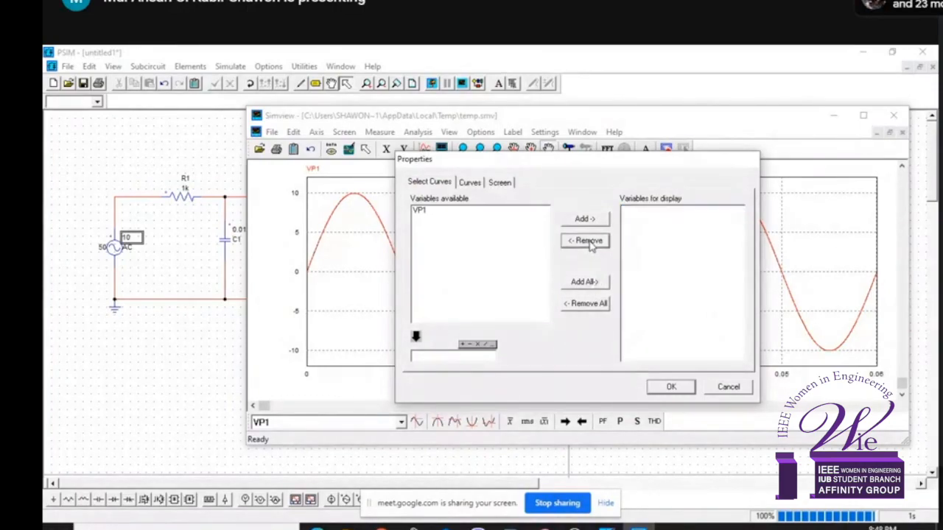
left_click(687, 386)
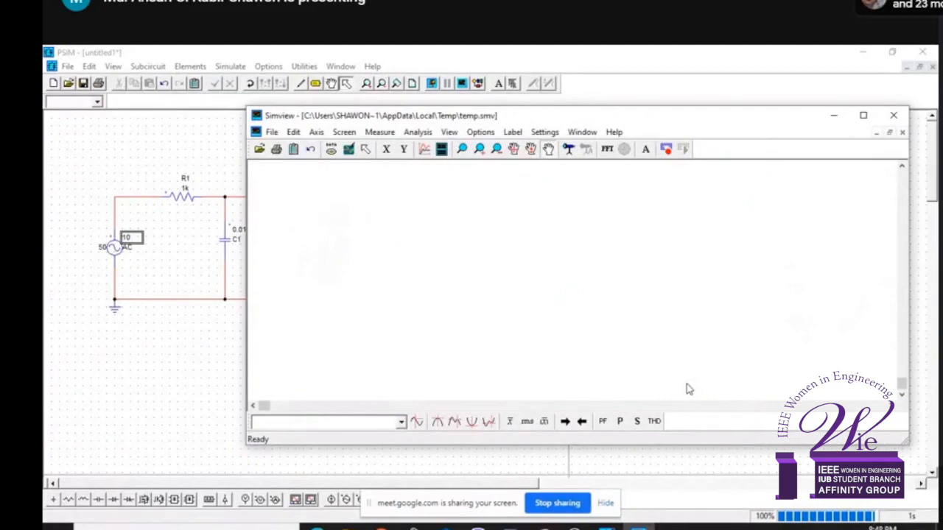
Add VP1 back to the variables for display and plot its waveform.
left_click(424, 150)
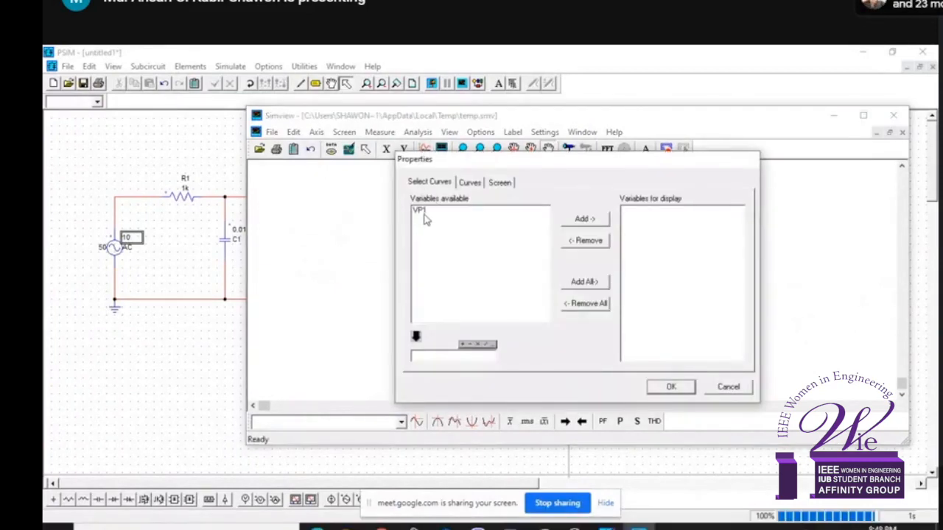
double_click(421, 213)
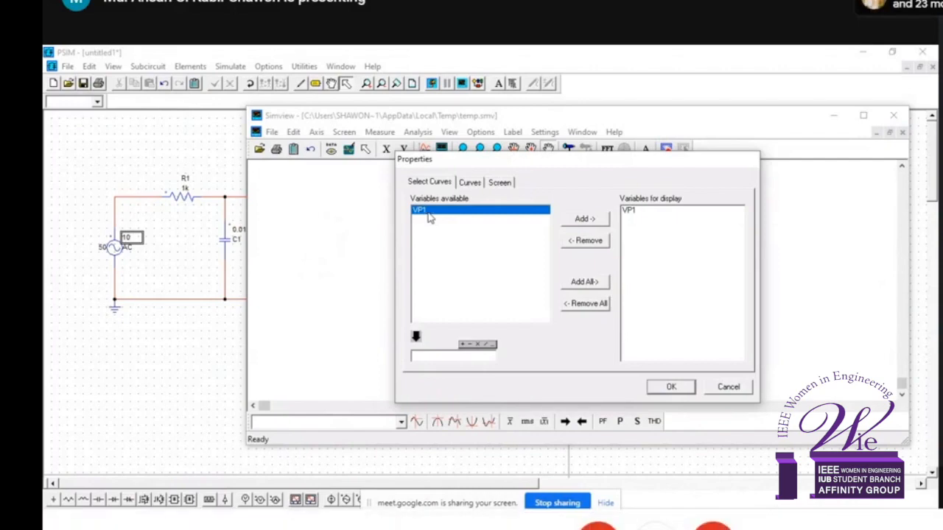
left_click(446, 213)
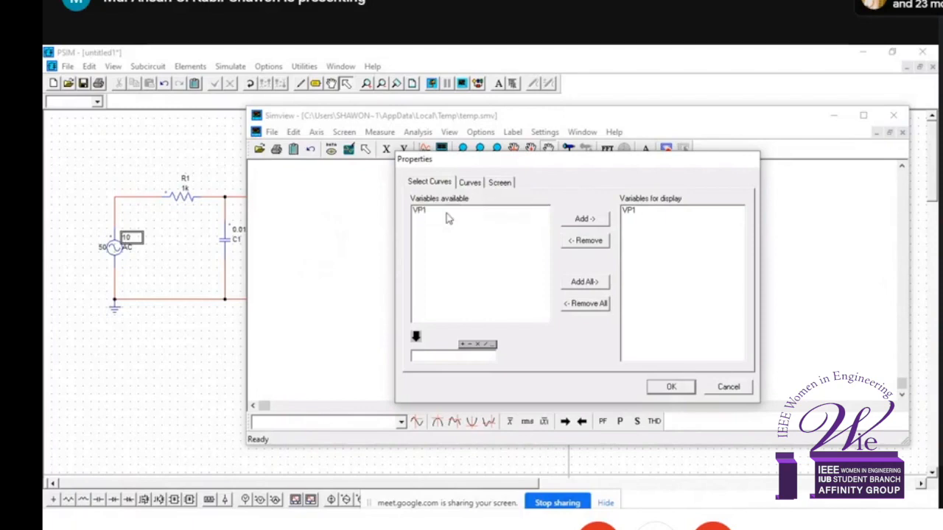
left_click(669, 387)
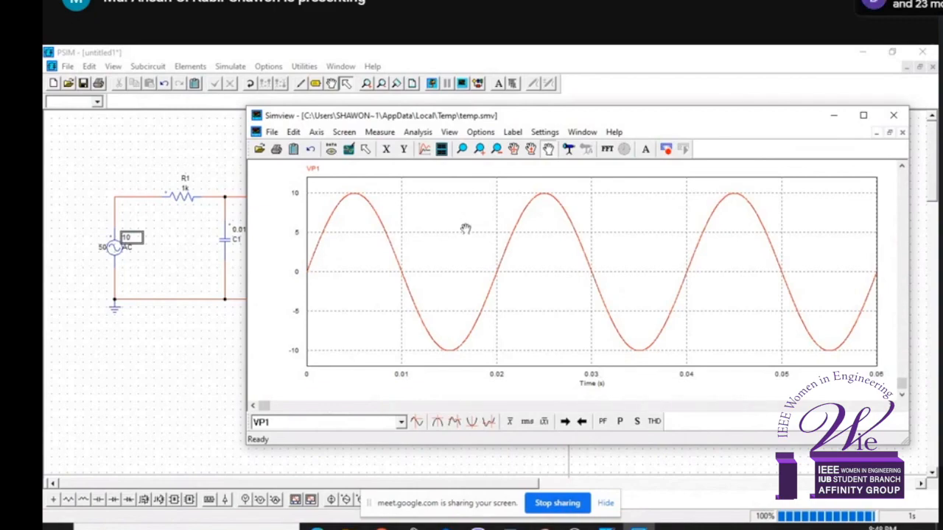
left_click(425, 150)
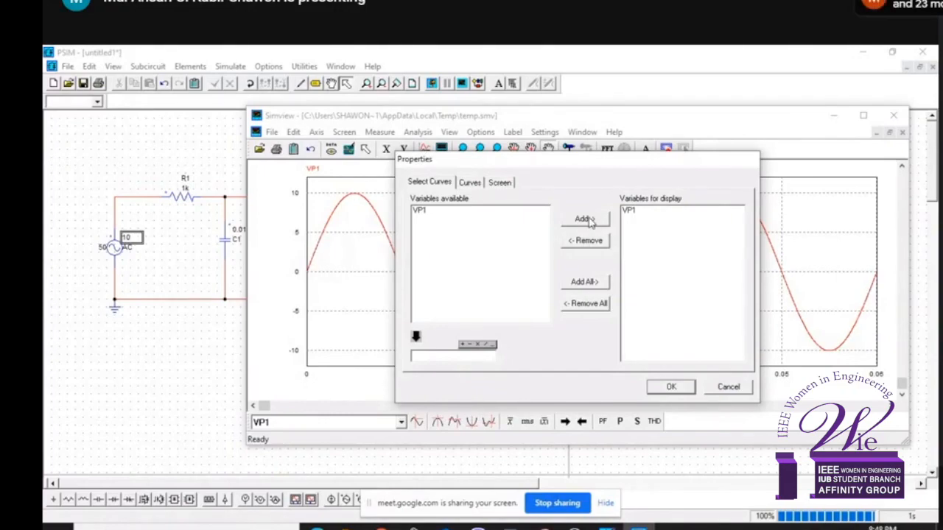
left_click(670, 388)
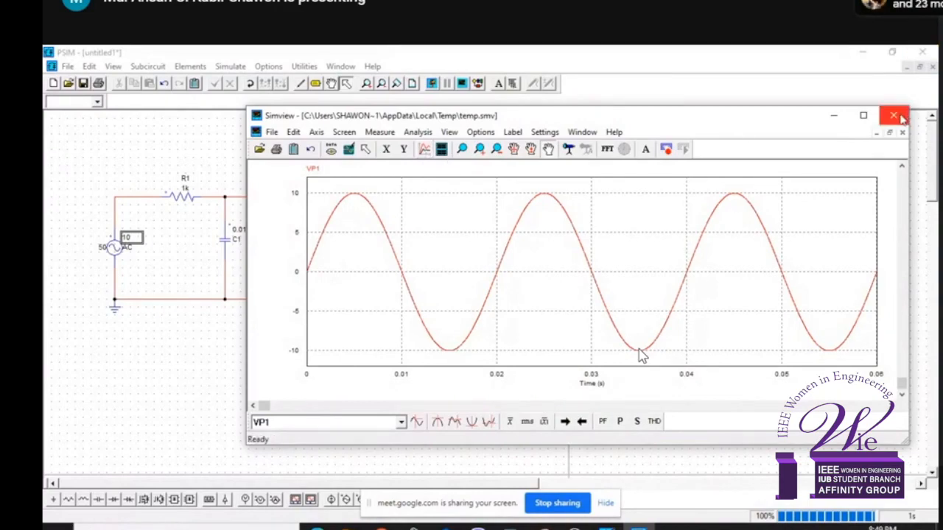
Close Simview and duplicate the whole RC circuit with its source, ground and voltage probe, placing the copy directly below the original.
left_click(897, 116)
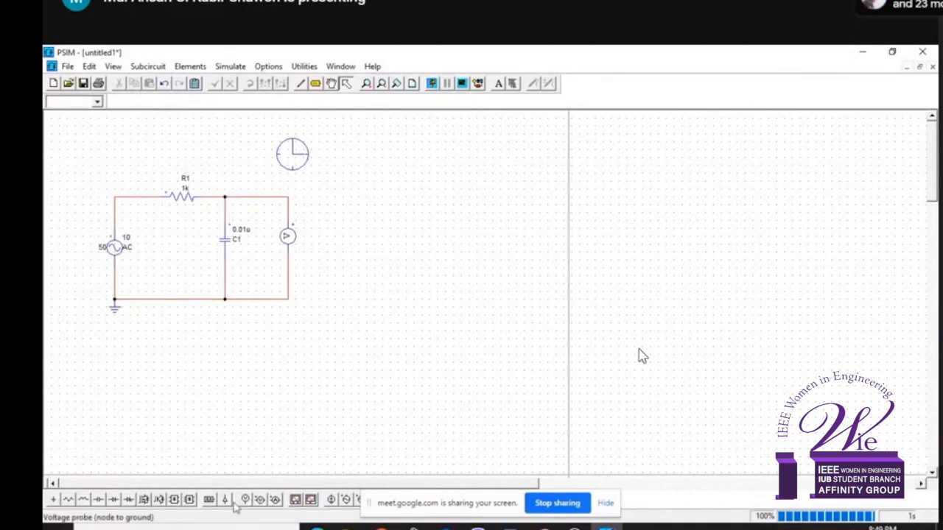
left_click(345, 501)
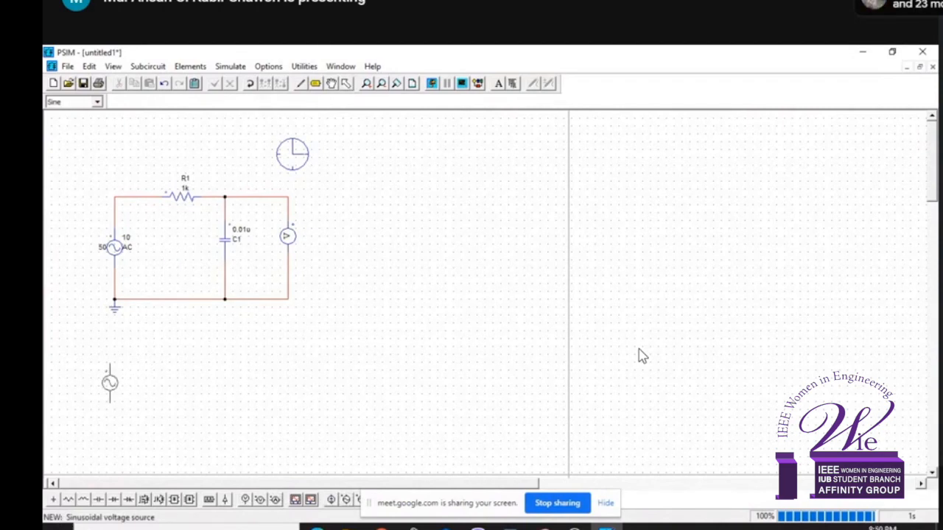
key("Escape")
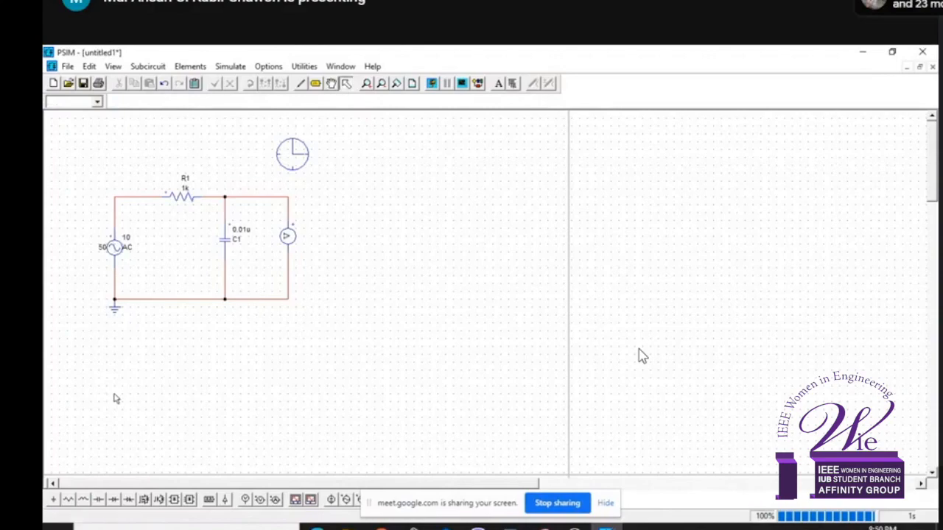
left_click_drag(81, 164, 329, 341)
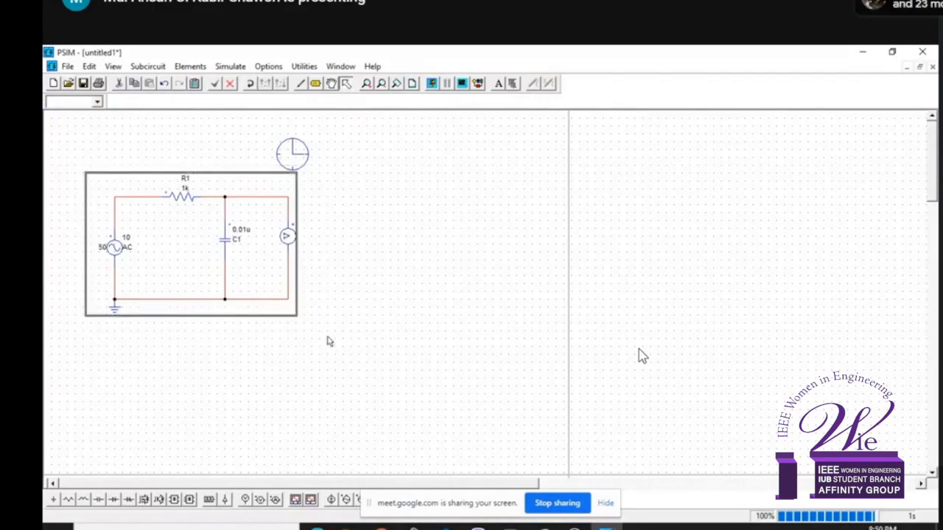
left_click(121, 407)
key("ctrl+v")
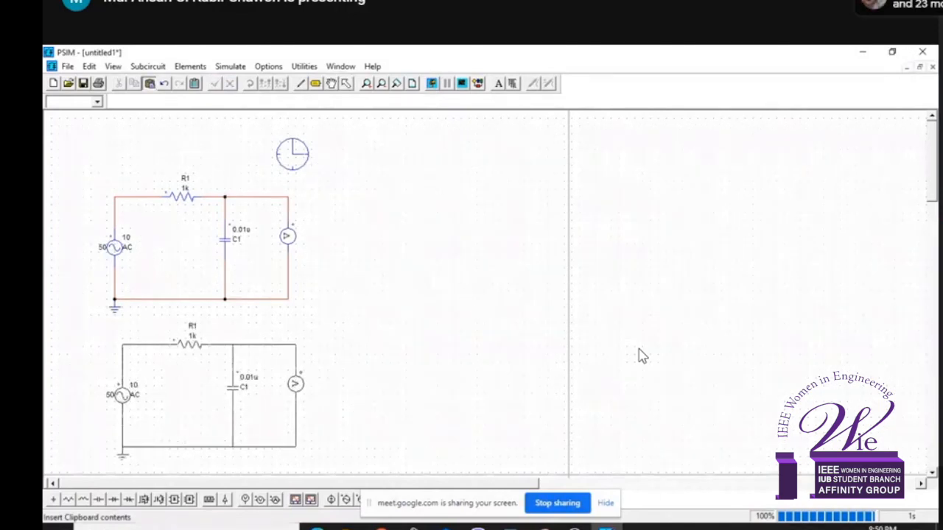
left_click(195, 399)
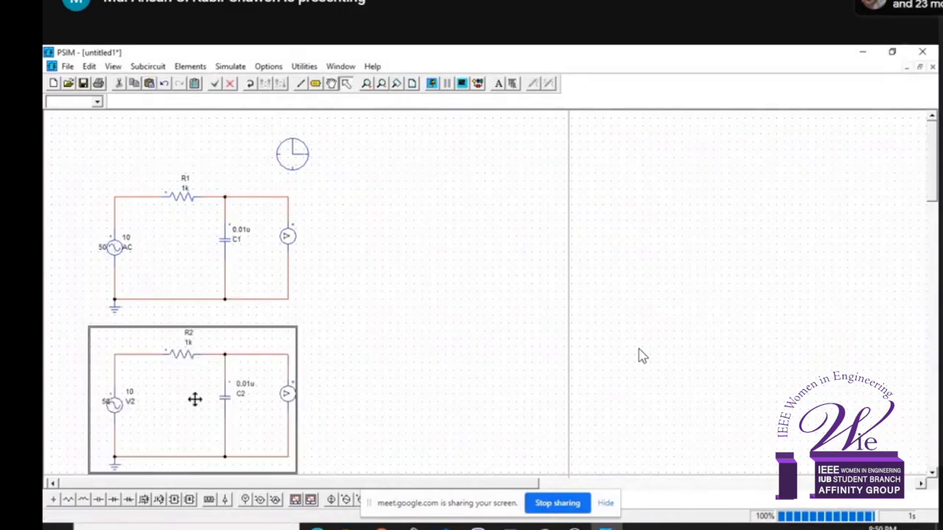
left_click(436, 326)
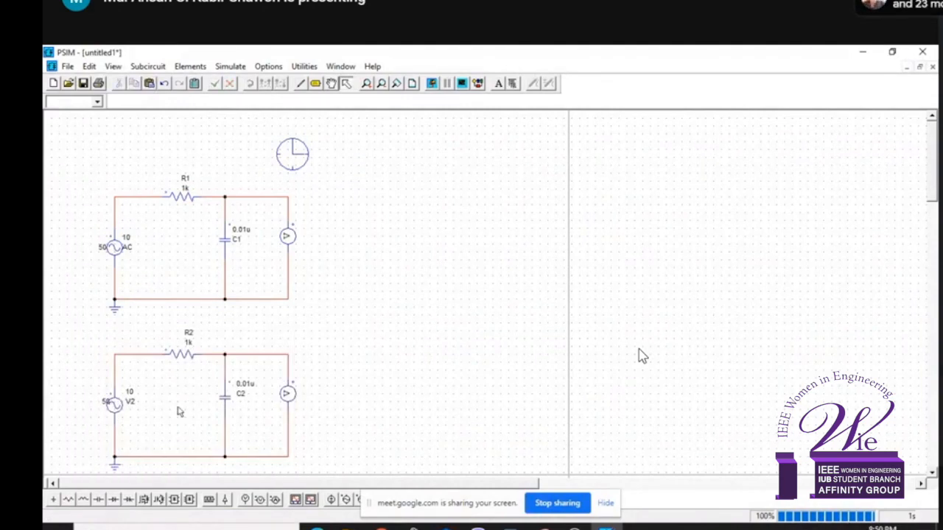
Set the peak amplitude of the copied circuit's sinusoidal source V2 to 15.
left_click(107, 403)
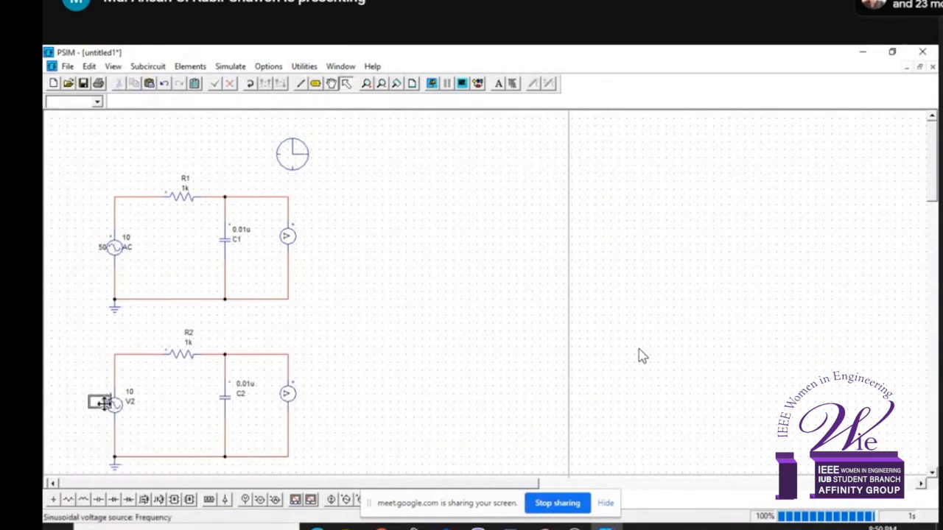
double_click(129, 395)
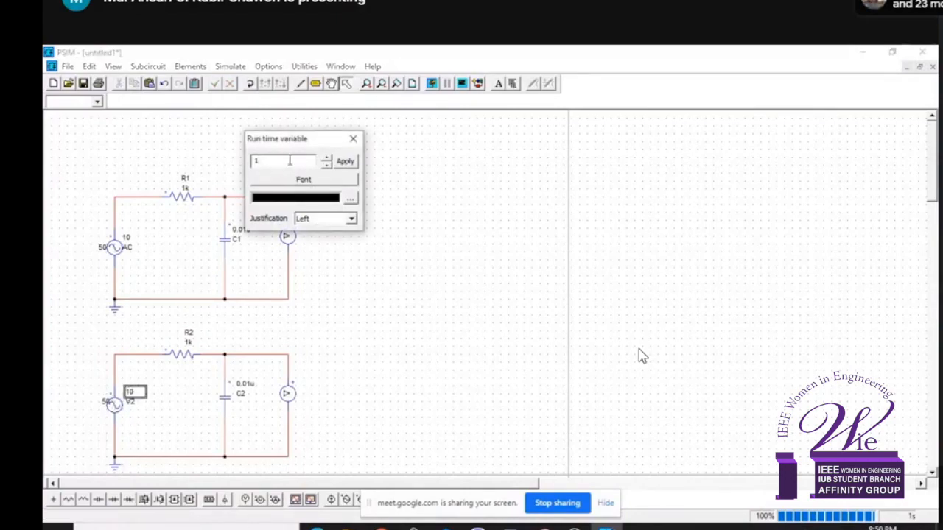
type("5")
left_click(349, 165)
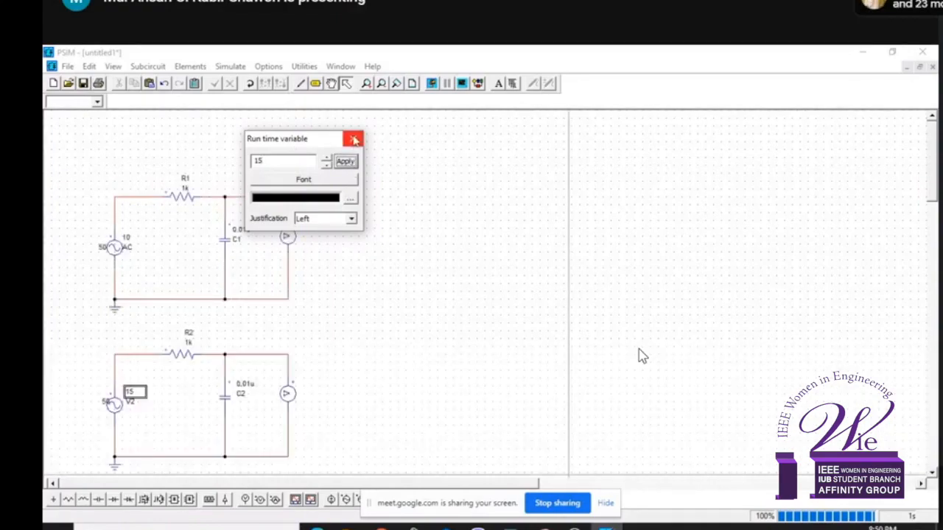
left_click(353, 139)
Run the simulation, dismiss the data point warning and add both VP1 and VP2 to the variables for display.
left_click(432, 83)
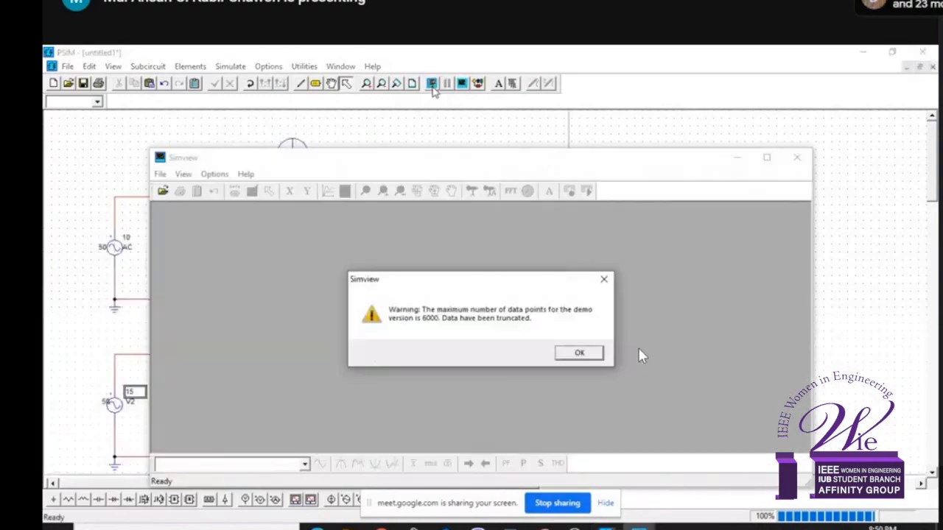
left_click(580, 353)
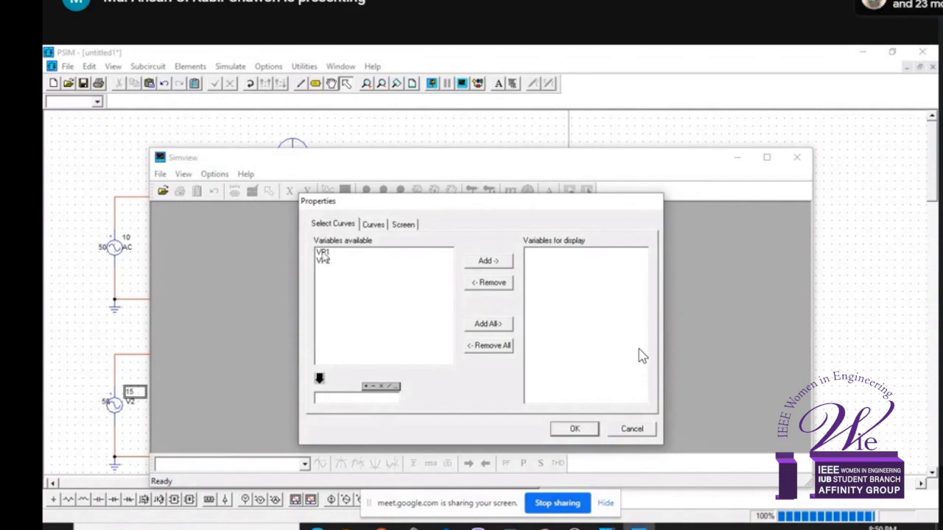
left_click(322, 253)
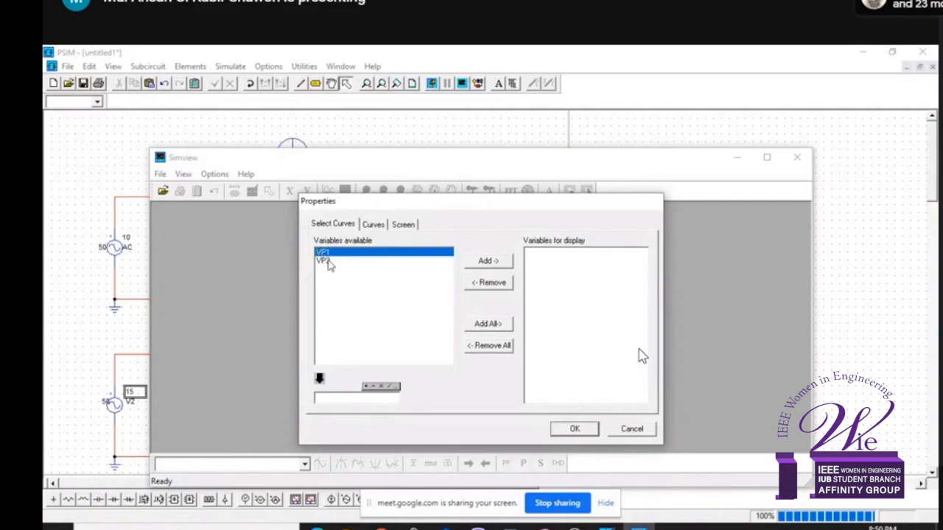
left_click(326, 262, "shift")
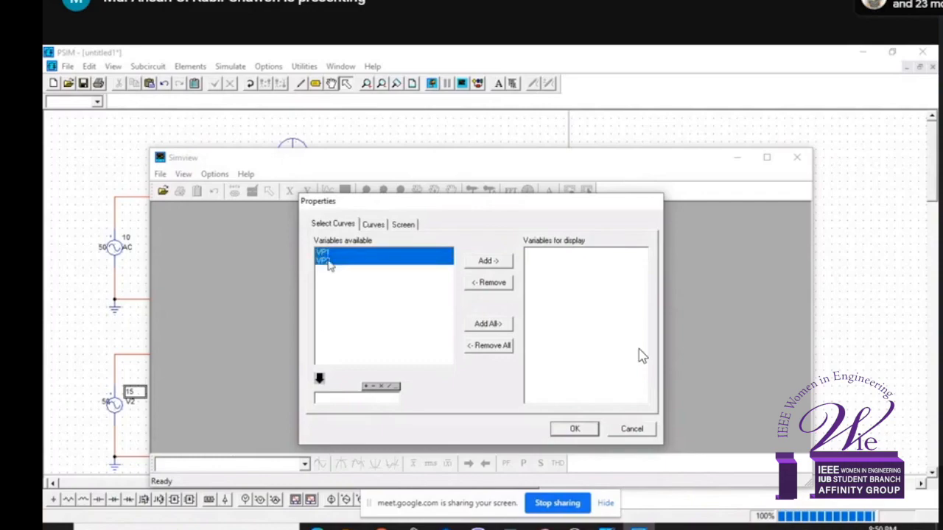
left_click(487, 325)
left_click(489, 345)
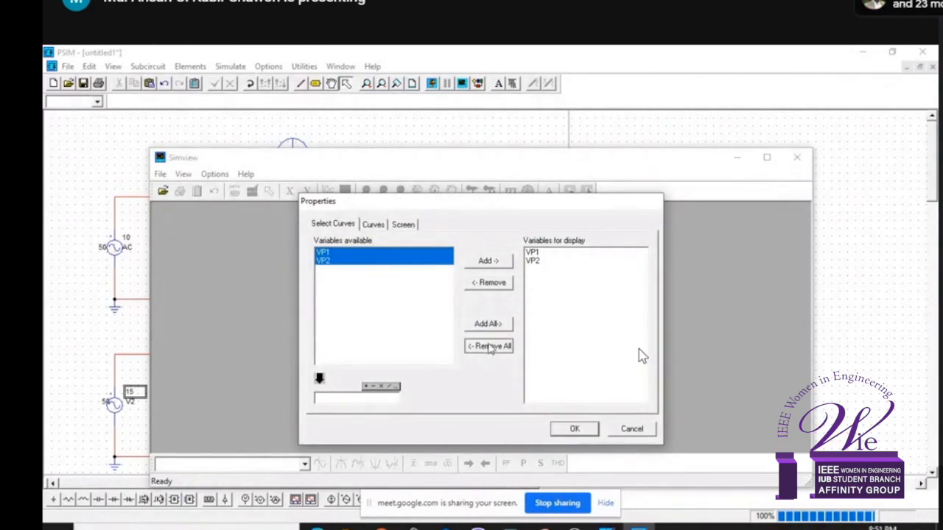
Set only VP2 as the variable for display, plot it, and enlarge the graph window to fill Simview.
left_click(326, 263, "ctrl")
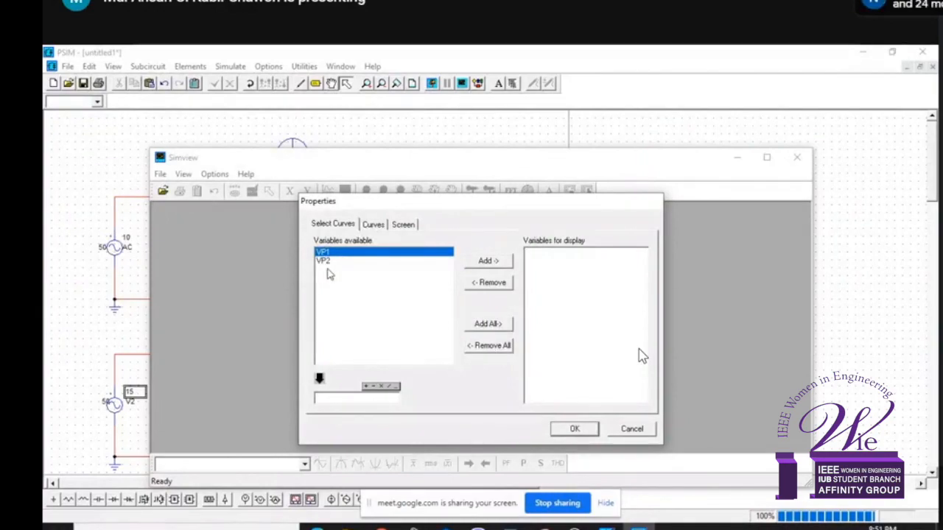
left_click(326, 262, "ctrl")
left_click(335, 253, "ctrl")
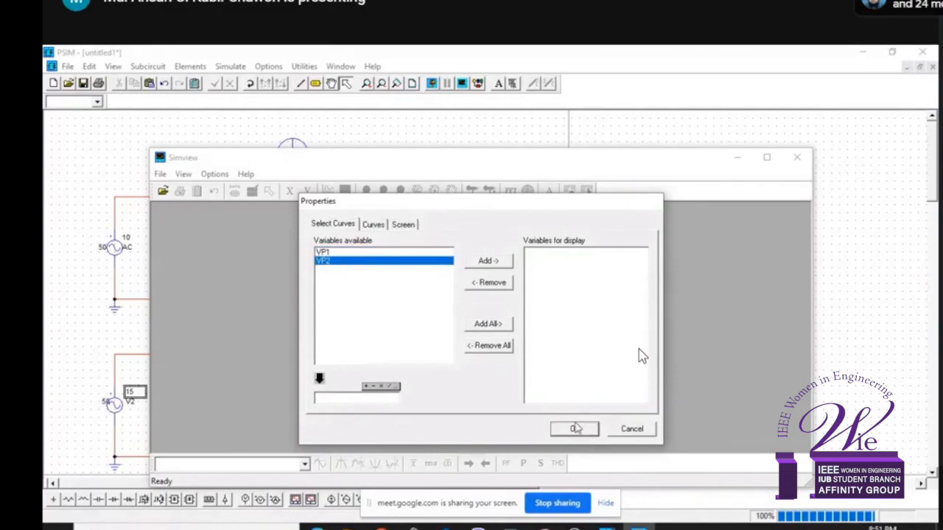
left_click(495, 262)
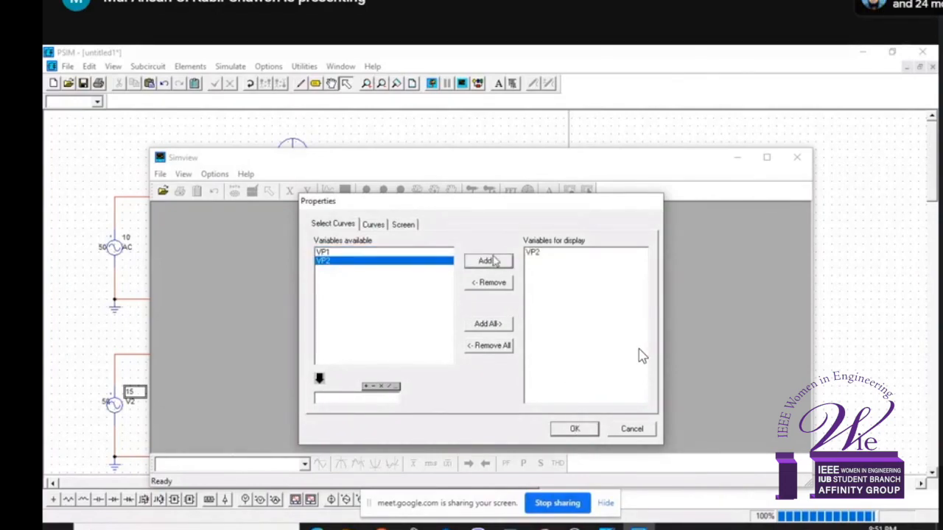
left_click(575, 429)
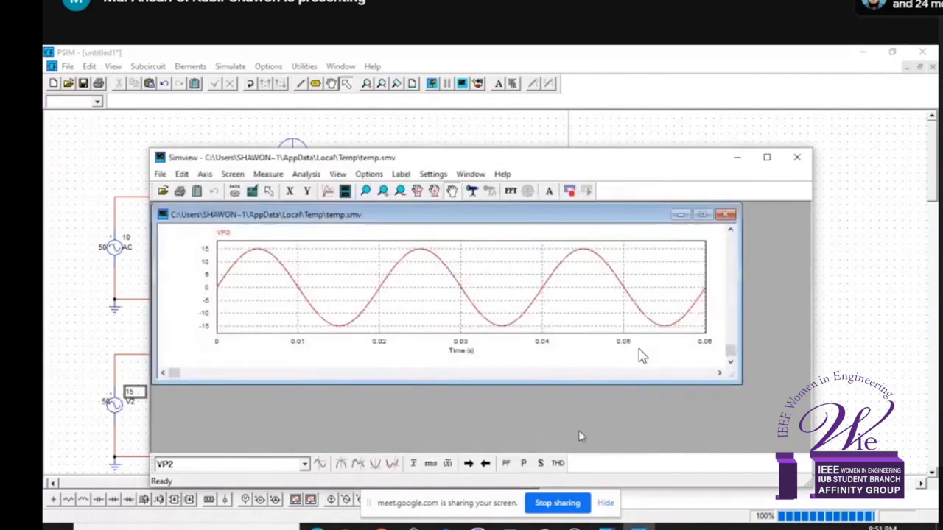
left_click(702, 215)
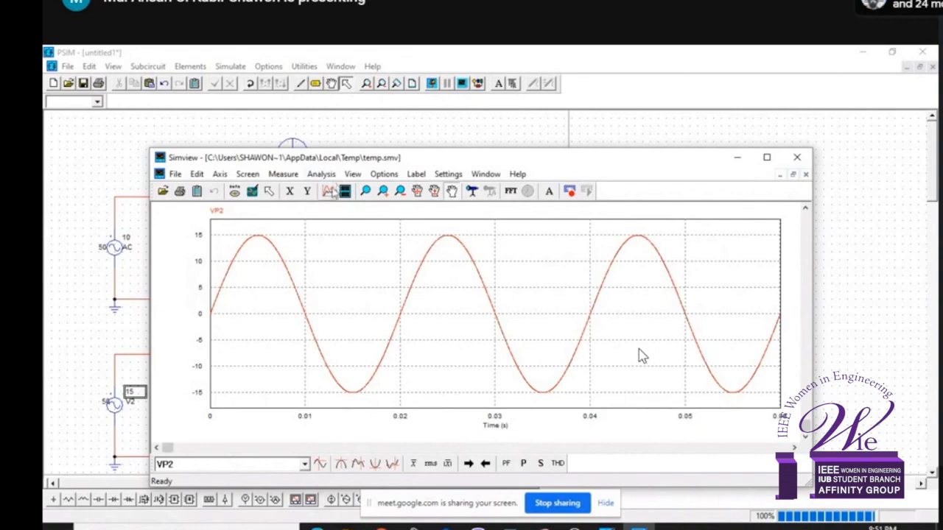
Add the VP1 curve to the existing VP2 plot.
left_click(328, 192)
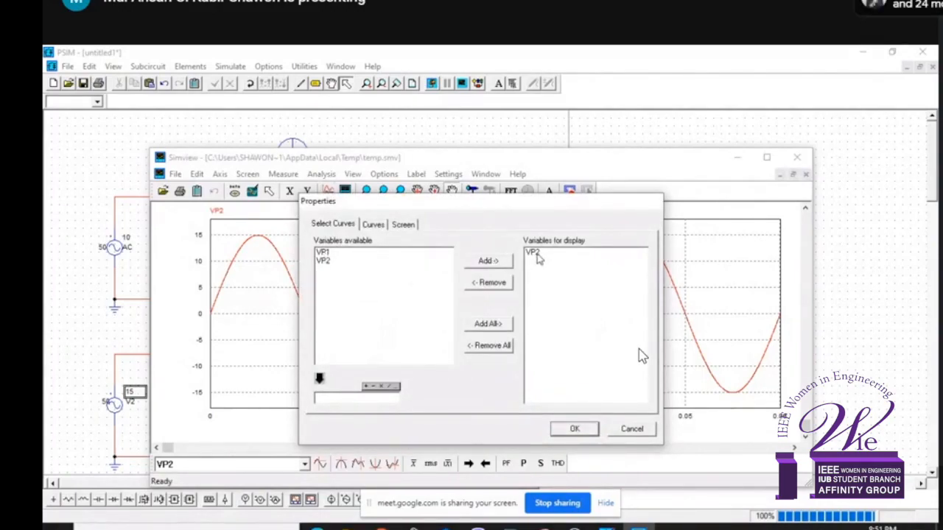
double_click(363, 253)
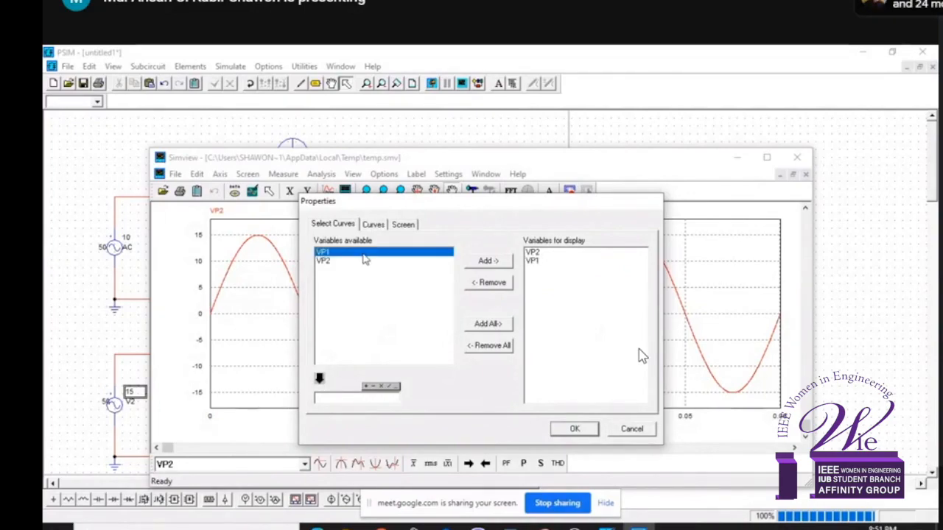
left_click(591, 430)
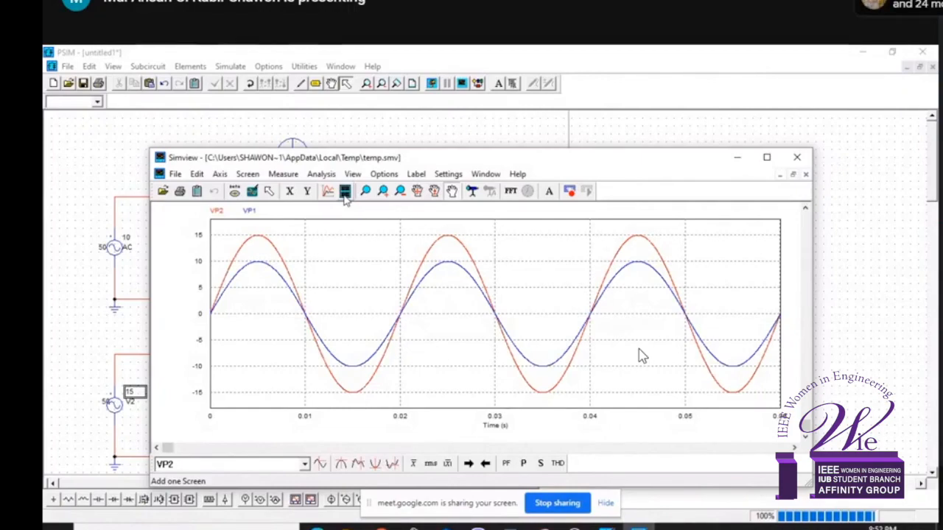
Add a second plot screen that displays VP1.
left_click(344, 193)
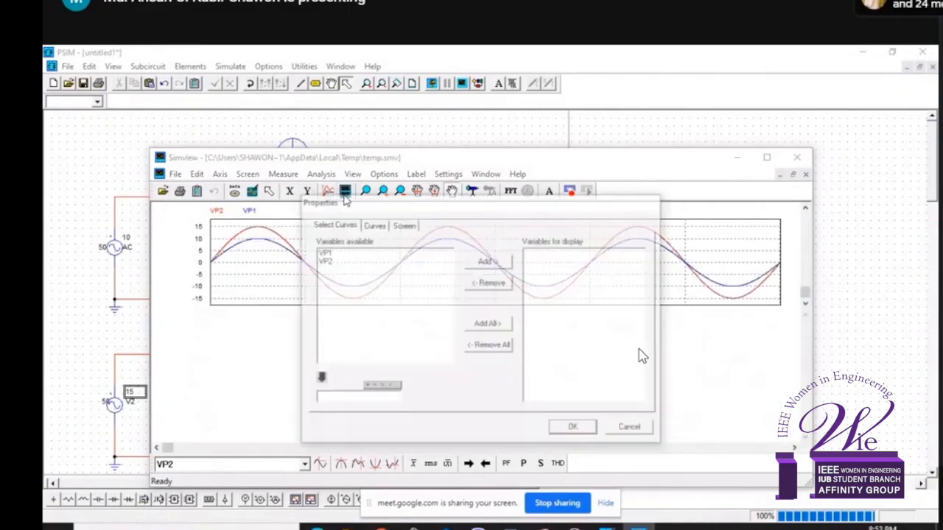
double_click(323, 254)
left_click(575, 429)
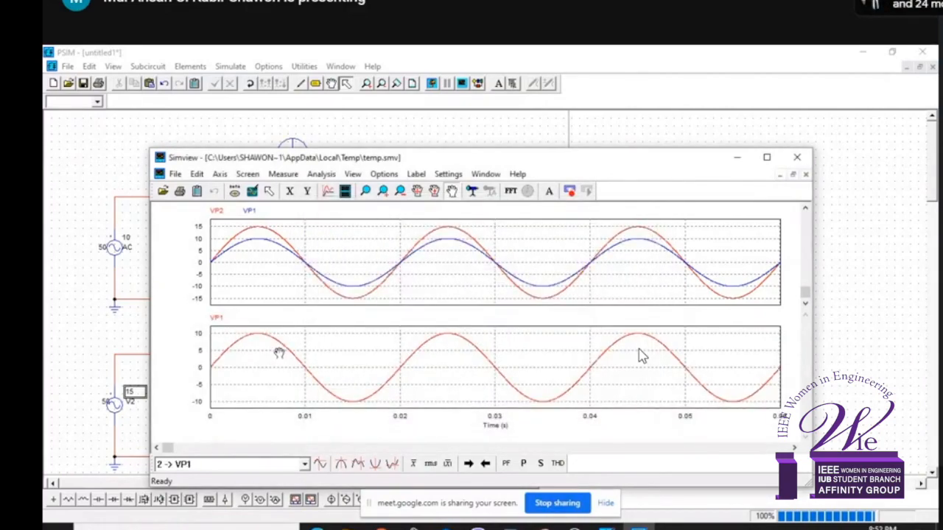
Remove VP1 from the upper plot so that it displays only VP2.
left_click(258, 248)
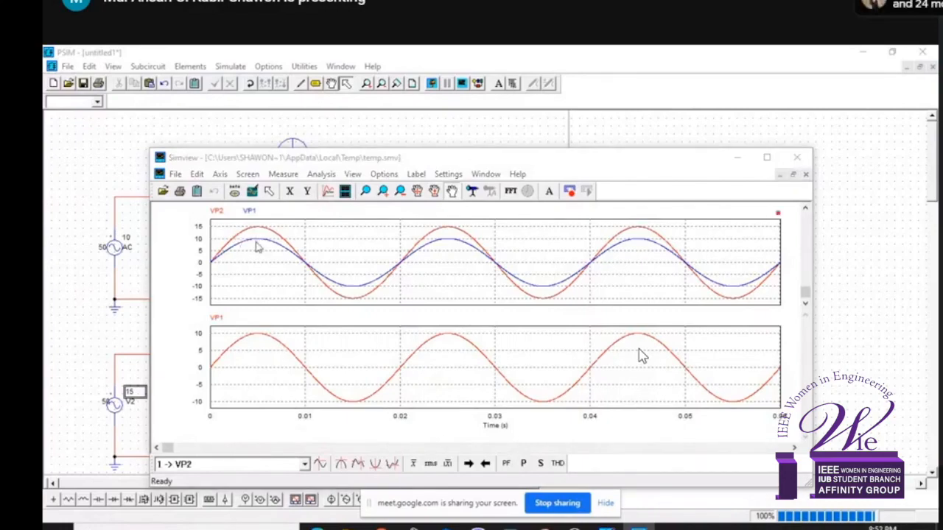
double_click(258, 247)
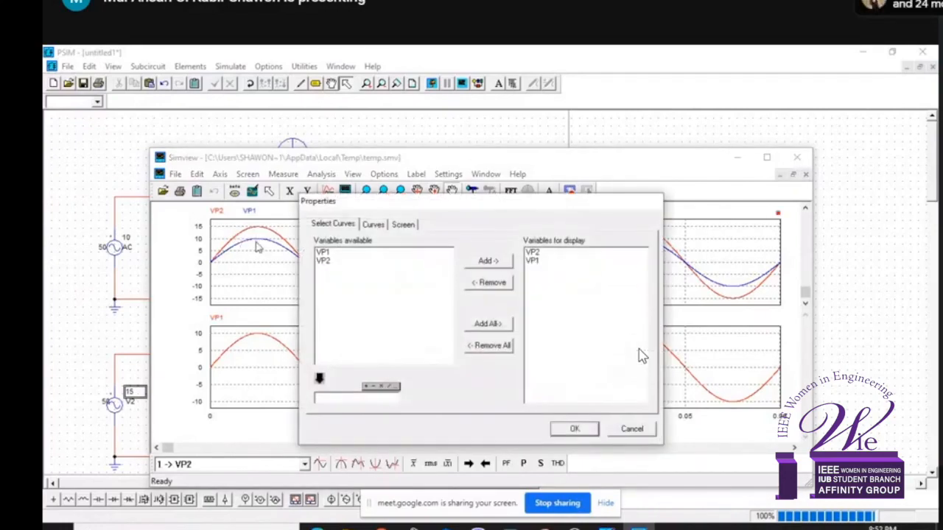
left_click(536, 262)
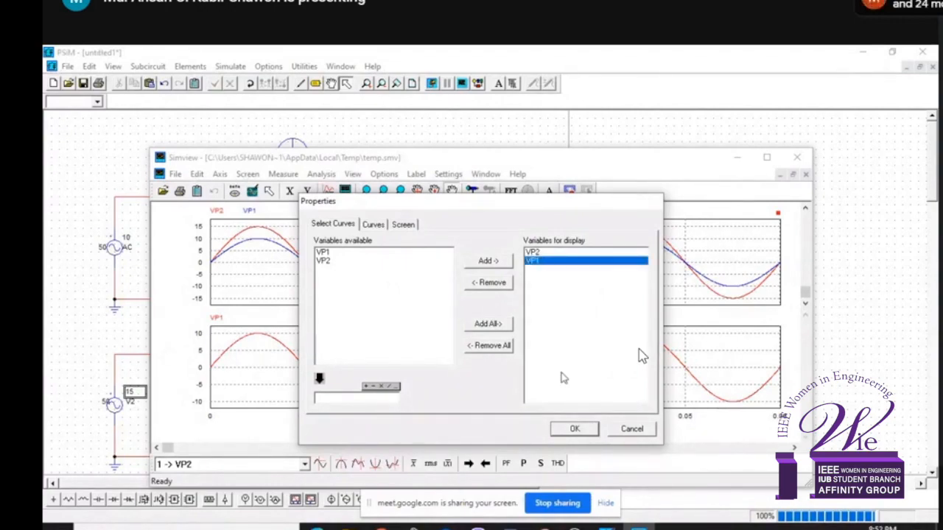
left_click(488, 284)
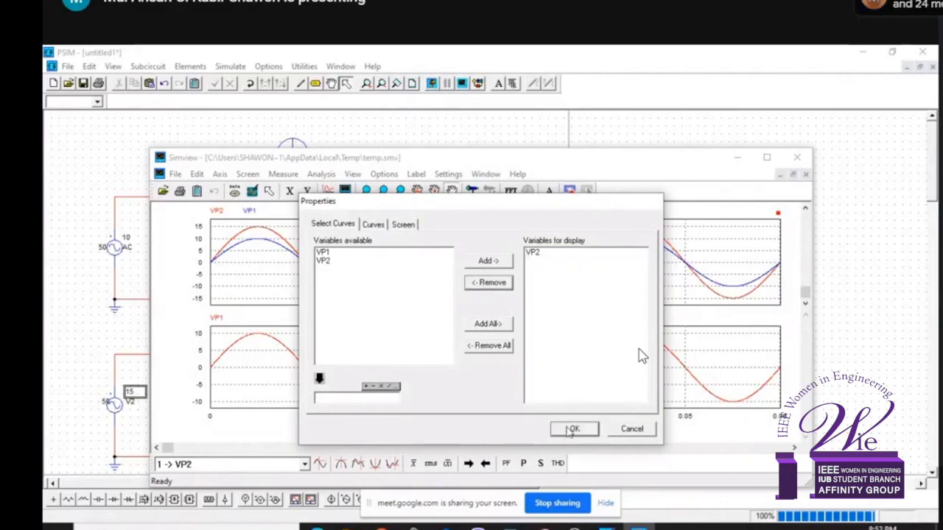
left_click(572, 430)
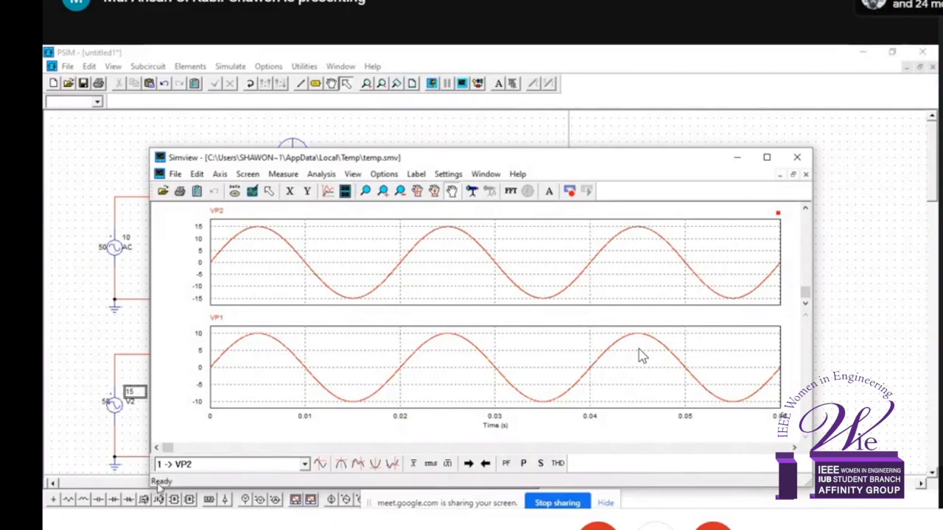
Add a third plot screen that displays both VP1 and VP2.
left_click(346, 191)
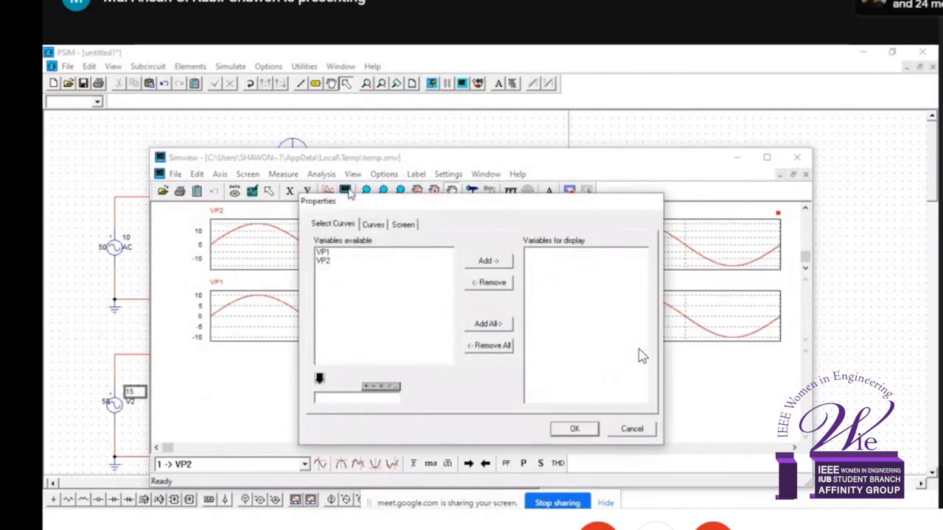
left_click(323, 252)
left_click(322, 261, "shift")
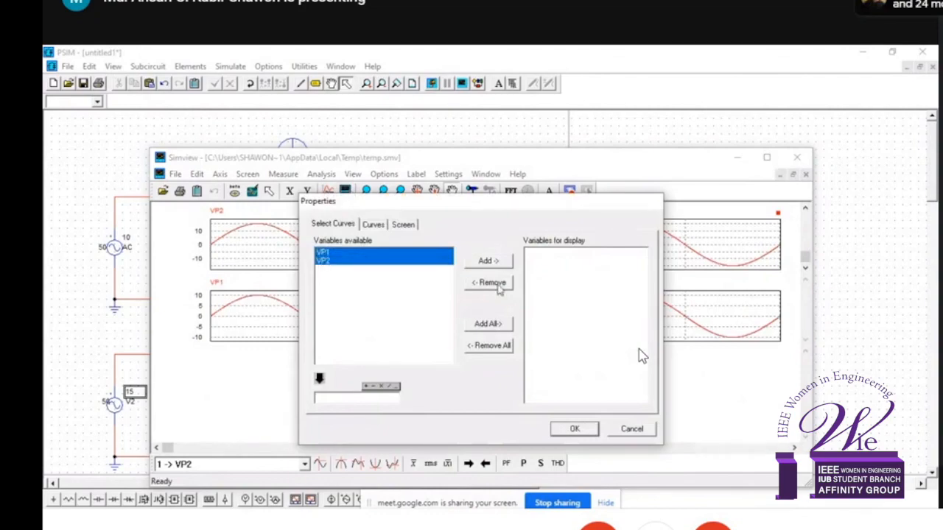
left_click(488, 261)
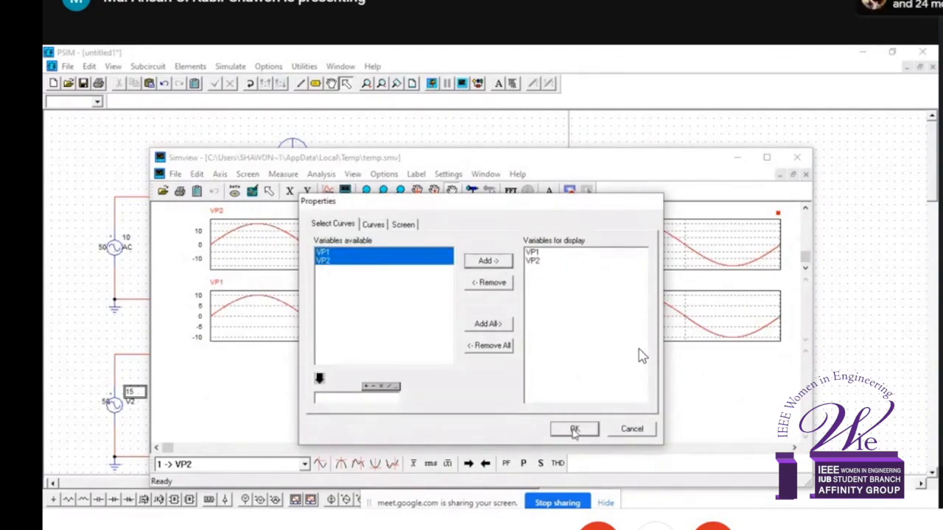
left_click(574, 429)
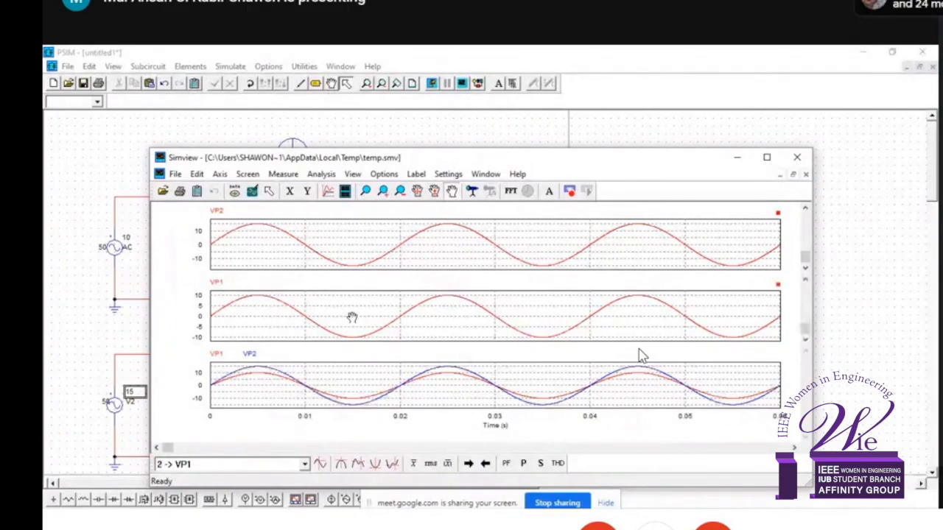
Replace VP1 with VP2 in the middle plot.
double_click(353, 320)
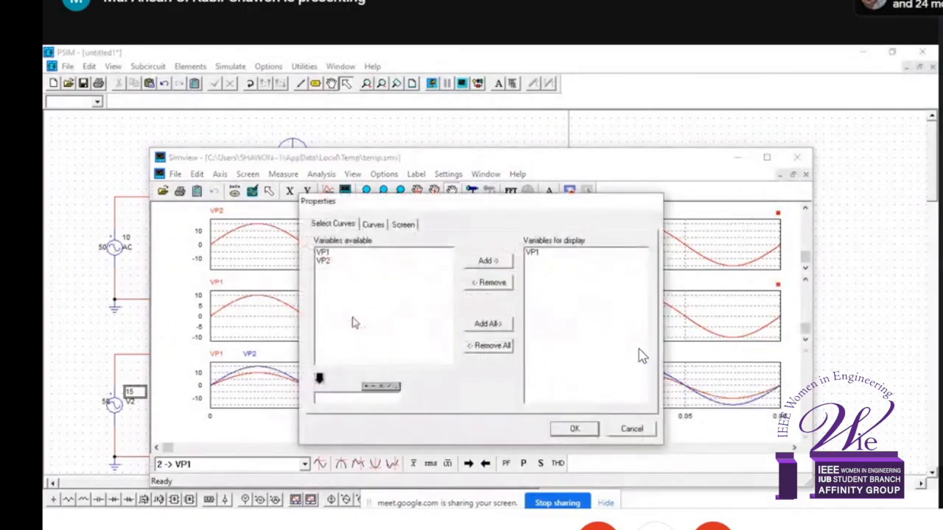
double_click(330, 262)
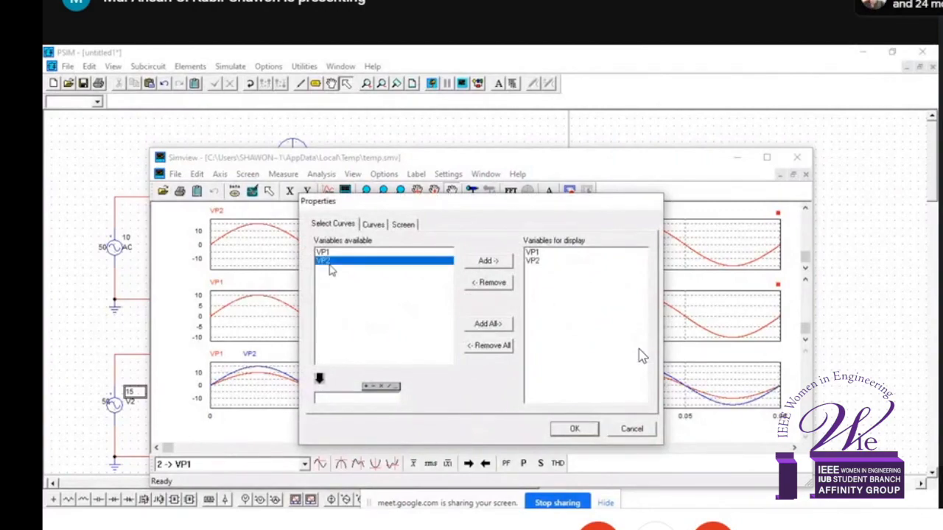
left_click(534, 254)
left_click(489, 285)
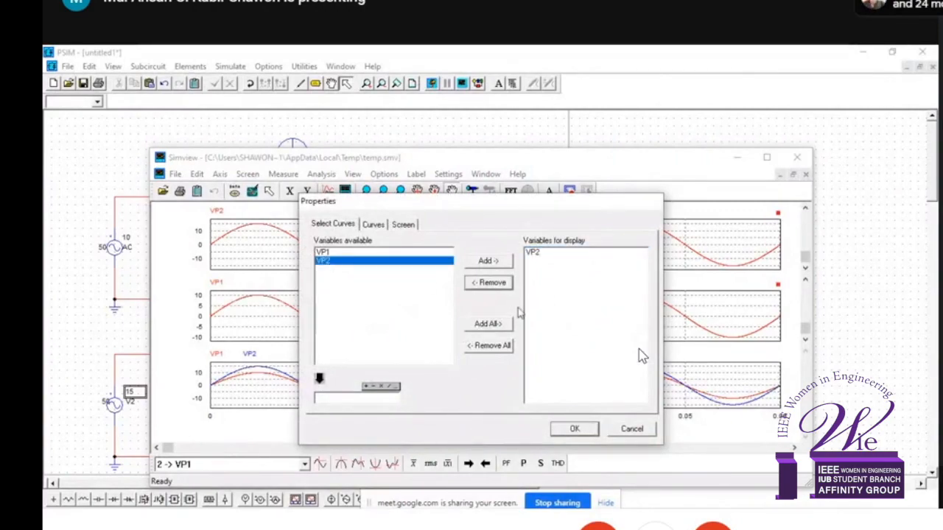
left_click(576, 432)
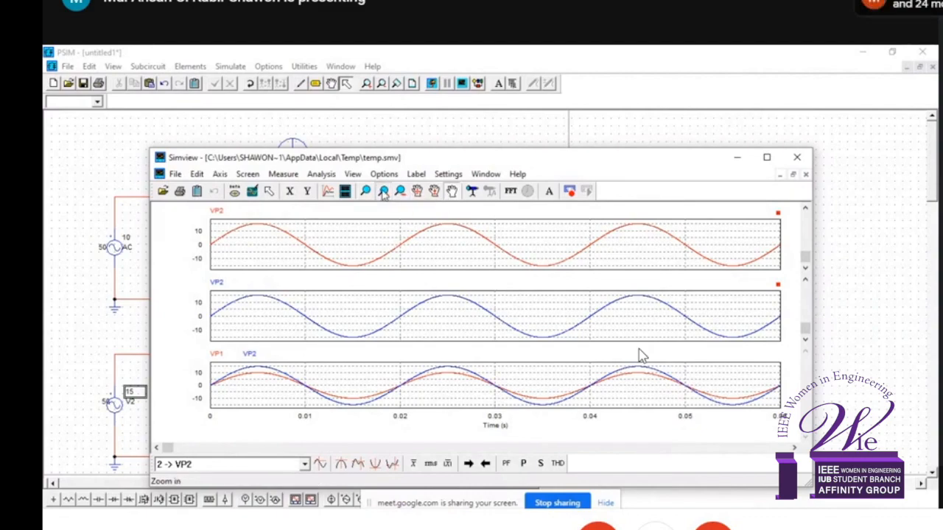
Zoom in on the waveforms, maximize the Simview window, and zoom back out past the full time range.
left_click(383, 192)
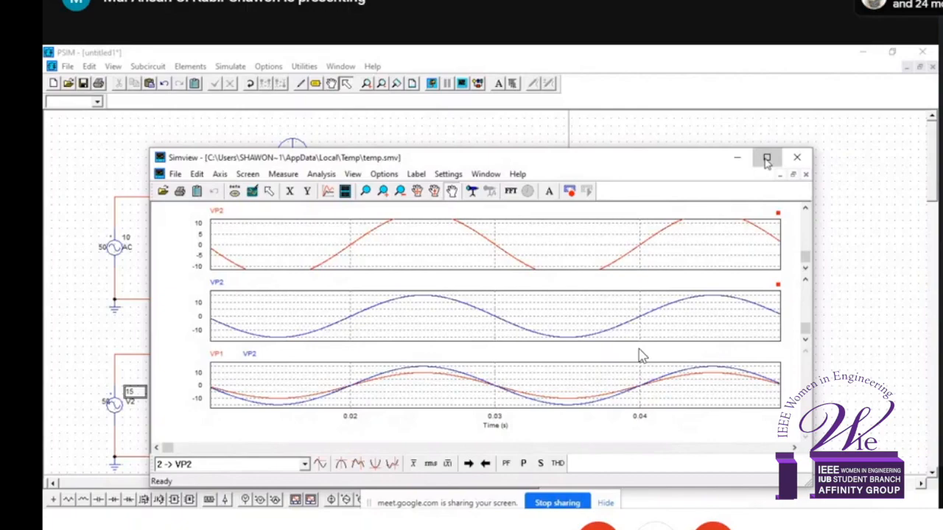
left_click(766, 159)
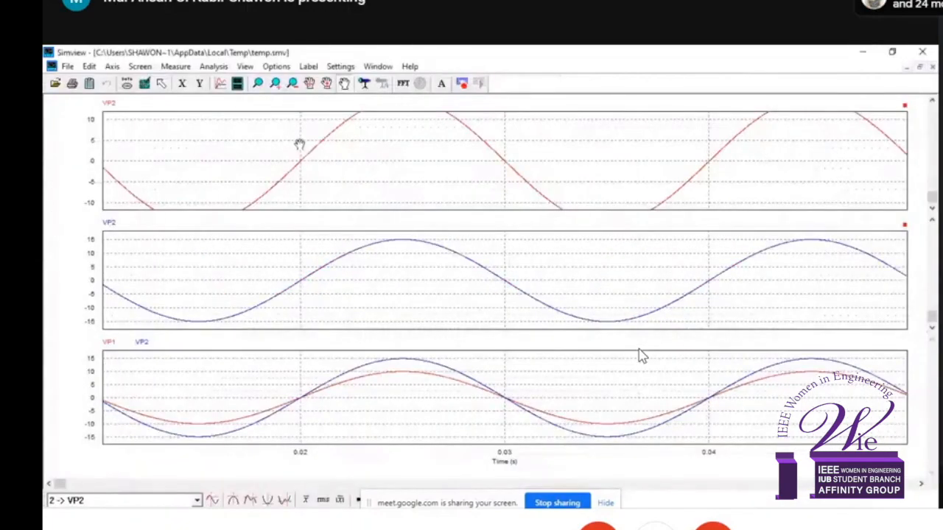
left_click(292, 83)
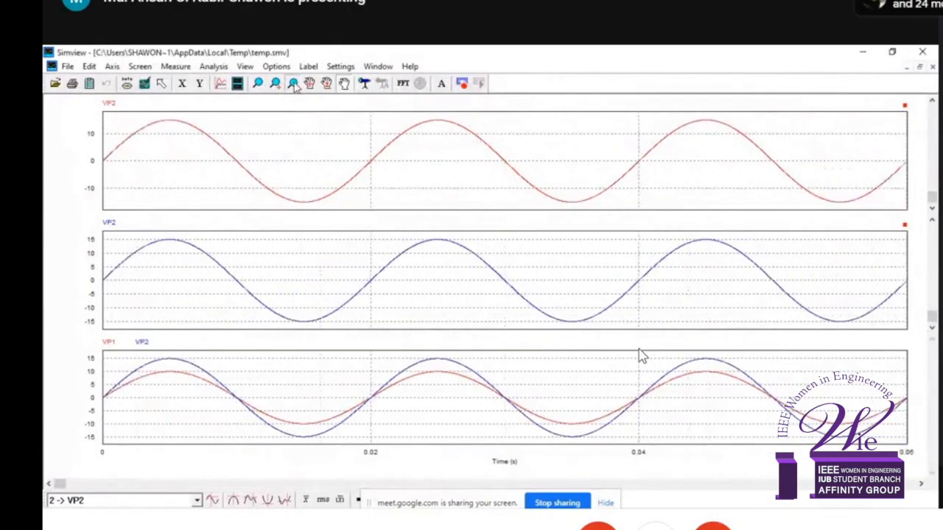
left_click(294, 84)
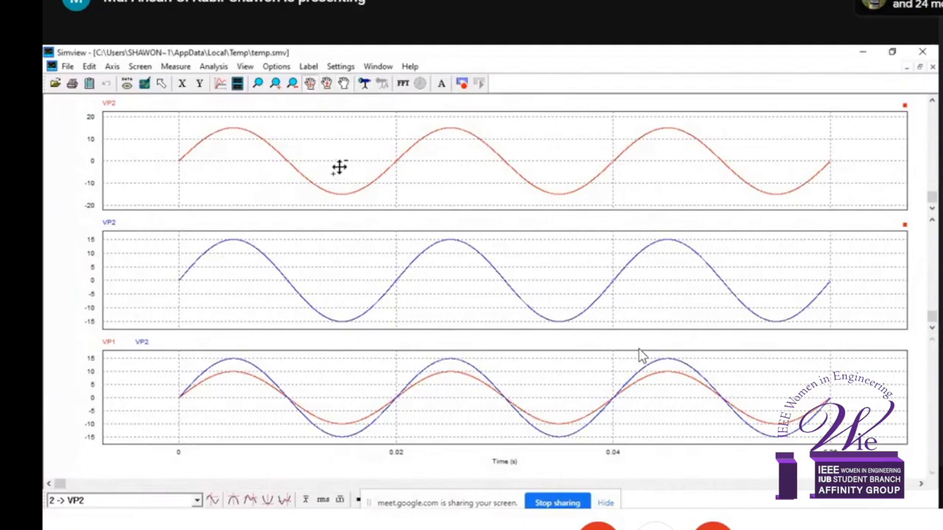
Rescale and shift the upper VP2 waveform along the time and amplitude axes.
left_click(210, 133)
mouse_move(210, 133)
left_mouse_down()
mouse_move(287, 160)
mouse_move(190, 142)
mouse_move(202, 149)
mouse_move(219, 141)
mouse_move(158, 131)
mouse_move(208, 134)
mouse_move(196, 134)
left_mouse_up()
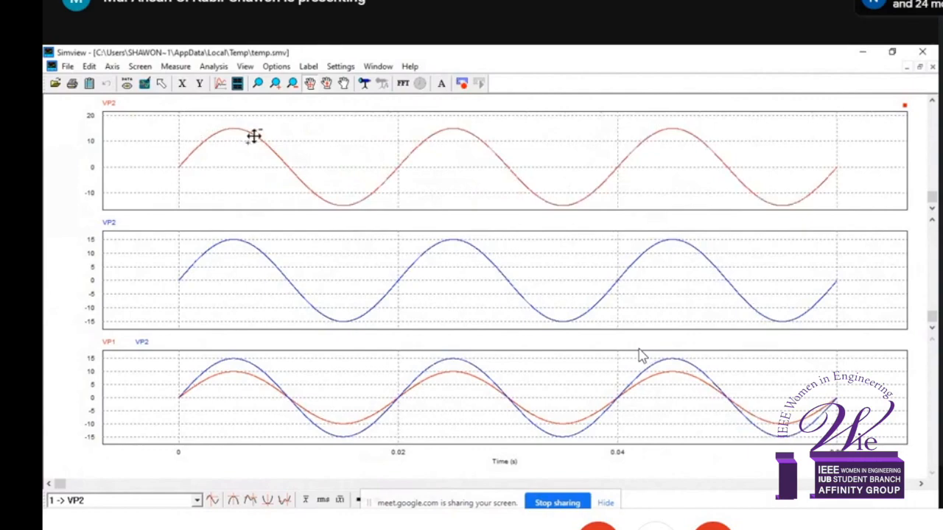
mouse_move(264, 143)
left_mouse_down()
mouse_move(230, 140)
mouse_move(263, 141)
left_mouse_up()
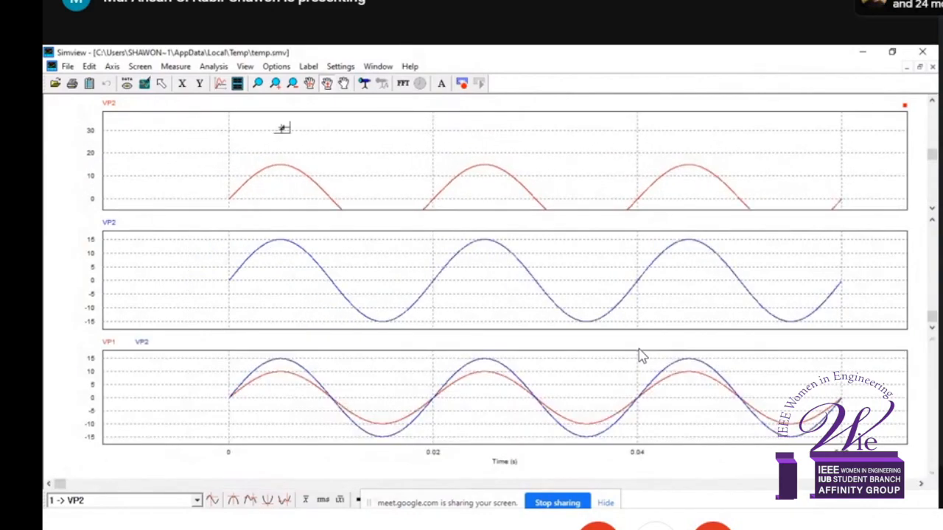
left_click_drag(164, 171, 229, 163)
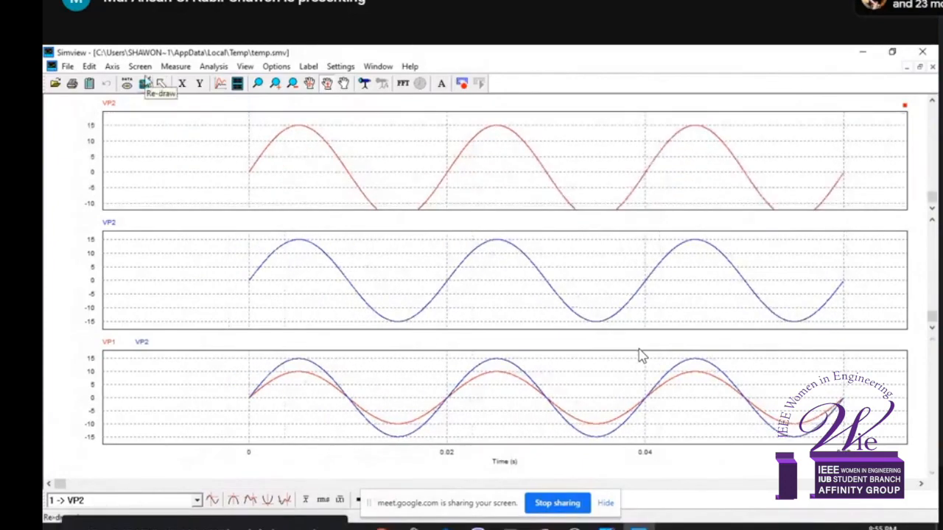
left_click_drag(268, 130, 126, 133)
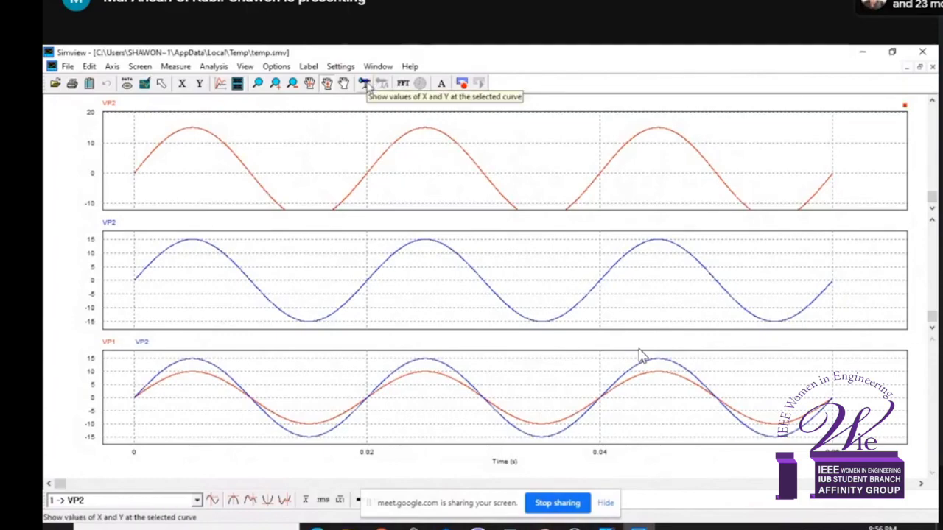
Redraw the waveform plots at their full original range and close the measurement readout.
left_click(365, 84)
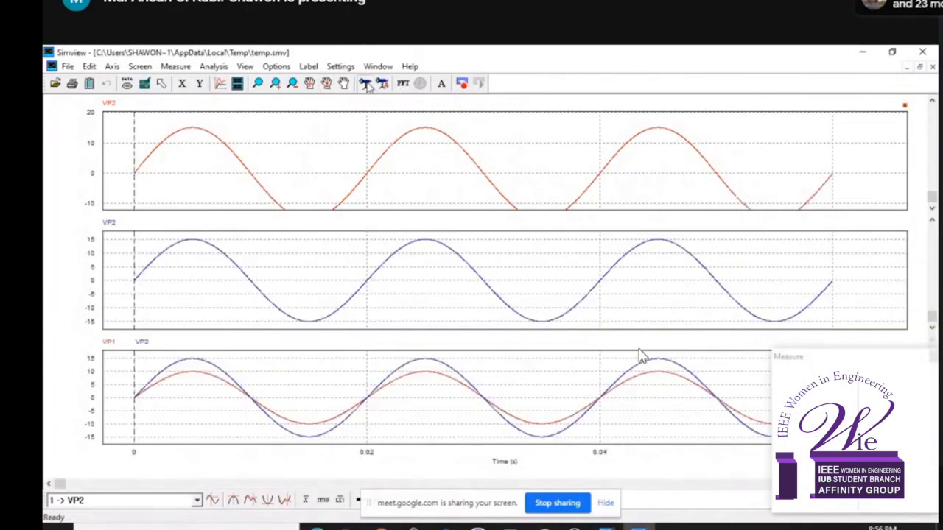
left_click(145, 83)
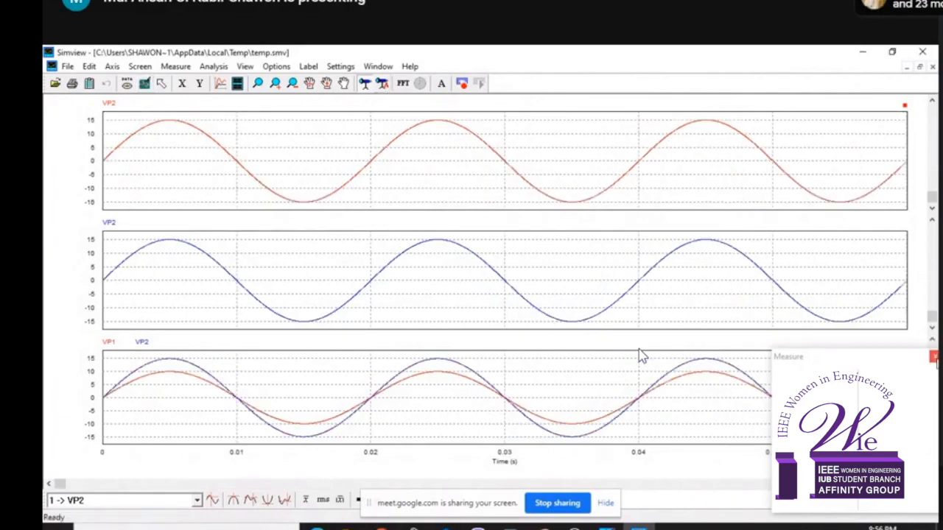
left_click(936, 359)
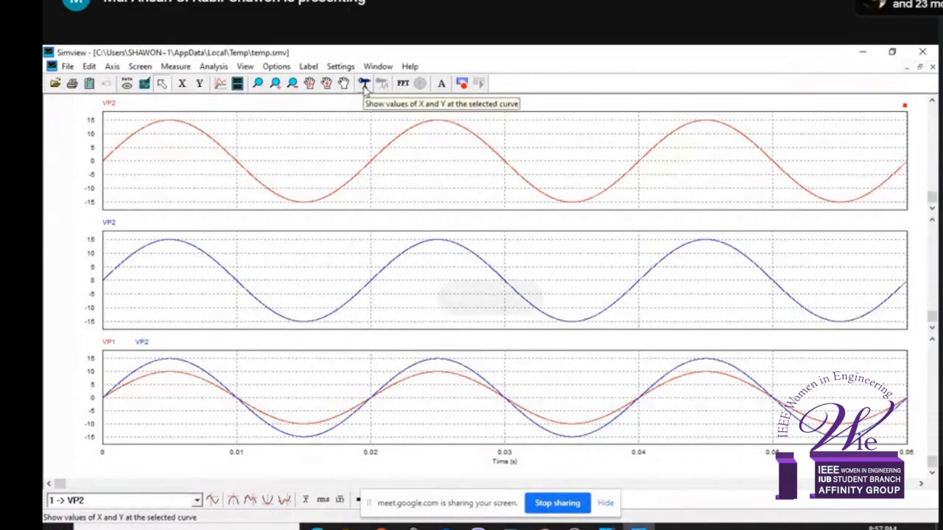
Place the measurement cursor on the first positive peak of the upper VP2 waveform and label its X and Y values.
left_click(363, 84)
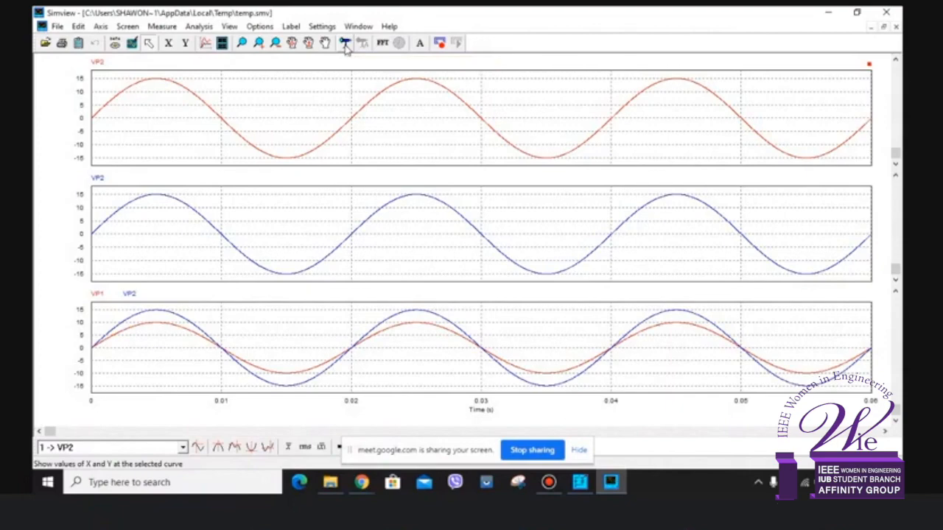
left_click(345, 43)
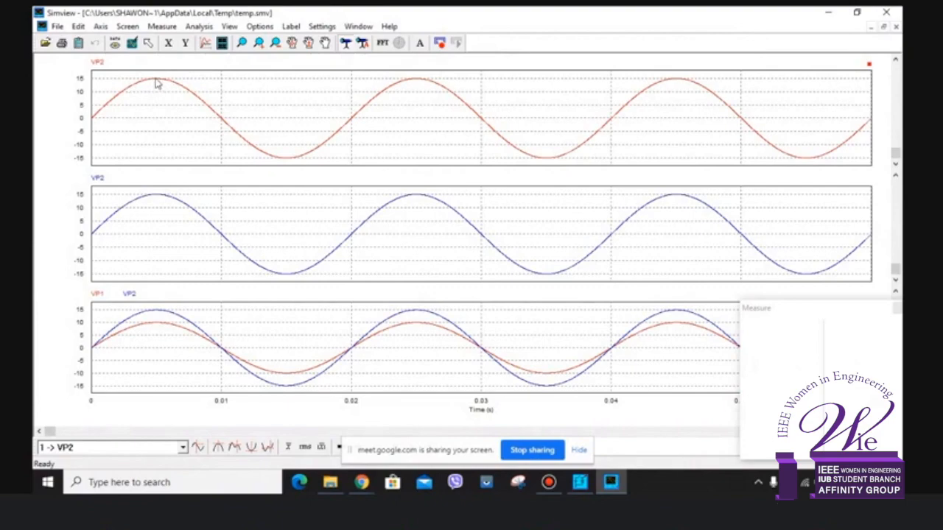
left_click(156, 85)
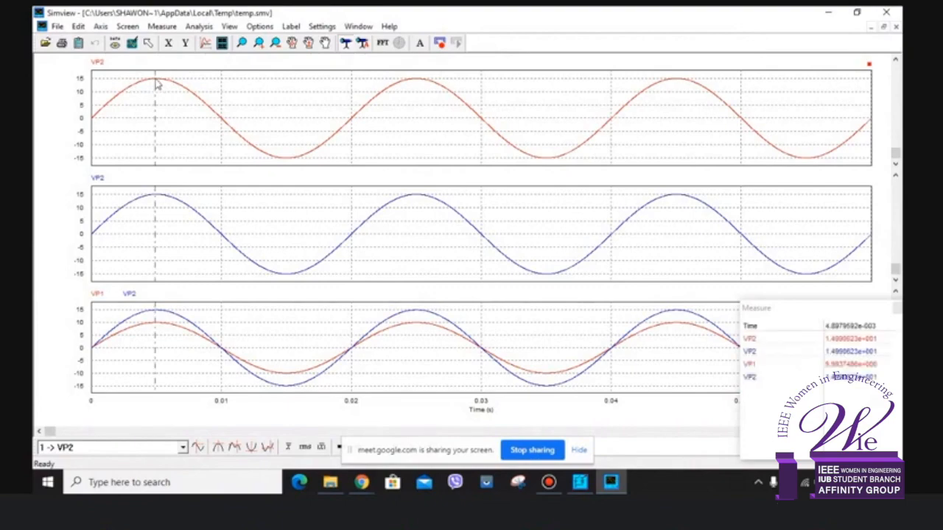
left_click(348, 44)
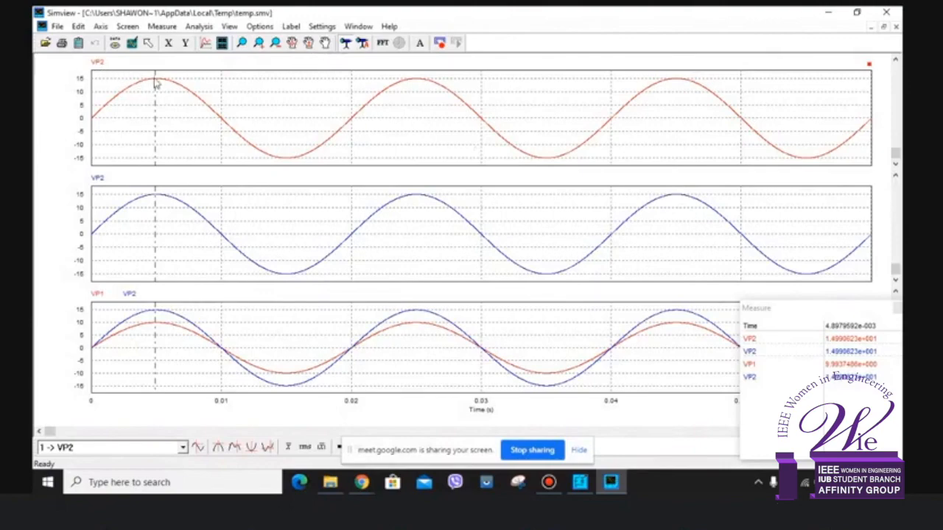
left_click_drag(155, 83, 157, 88)
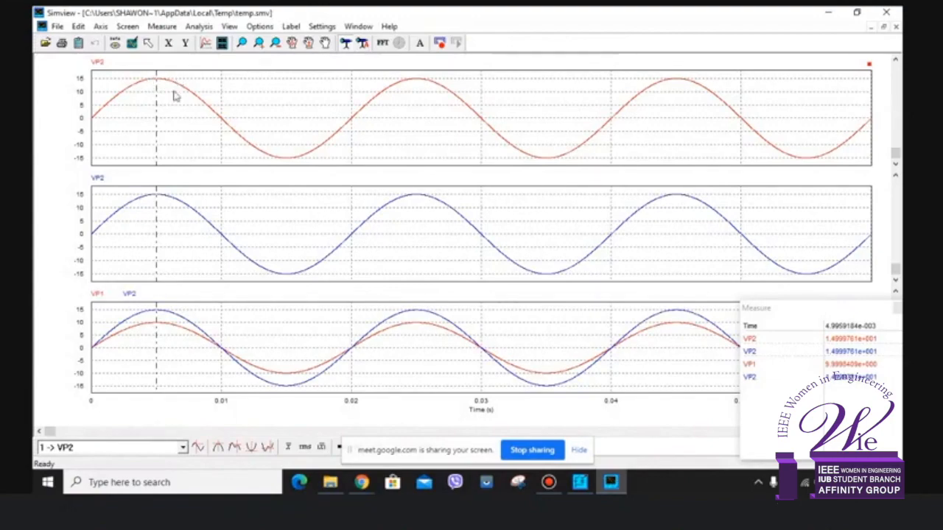
left_click(364, 47)
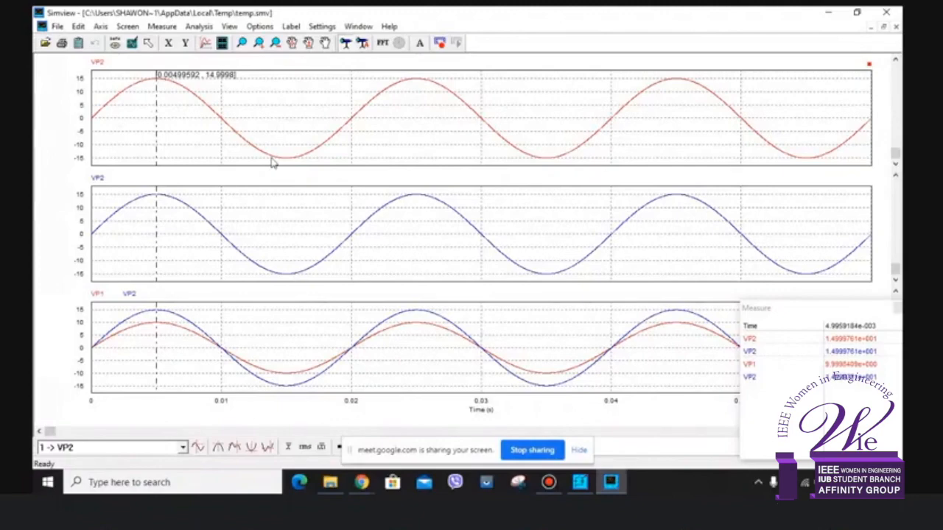
Move the measurement cursor to the first negative peak of the upper VP2 waveform and label its coordinates.
left_click(346, 44)
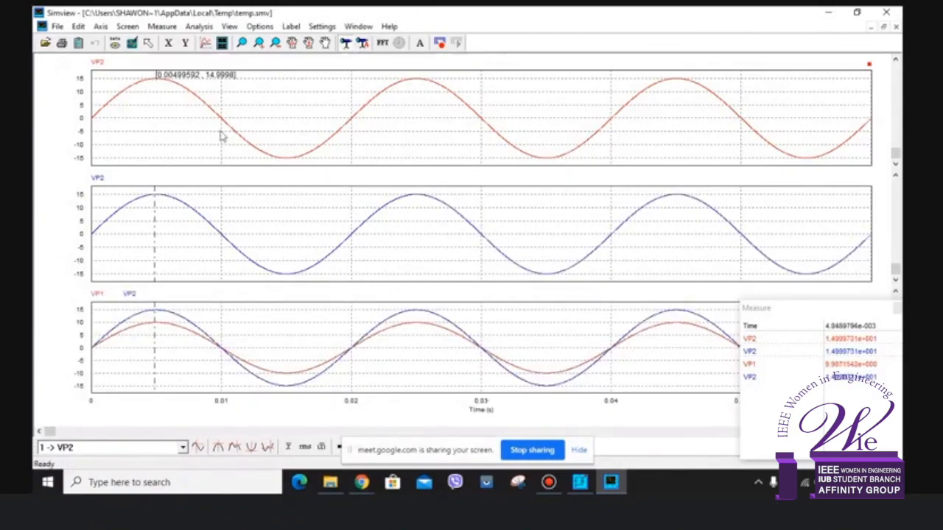
left_click_drag(221, 136, 287, 163)
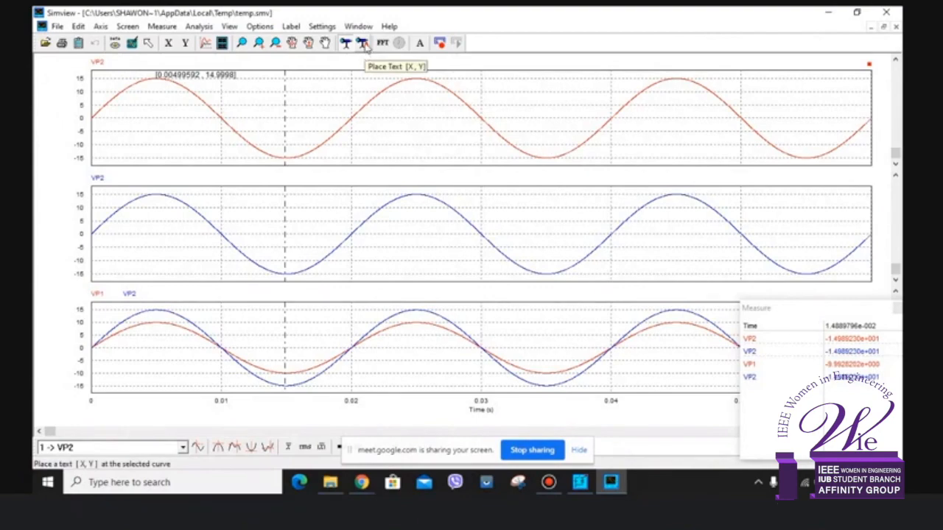
left_click(364, 44)
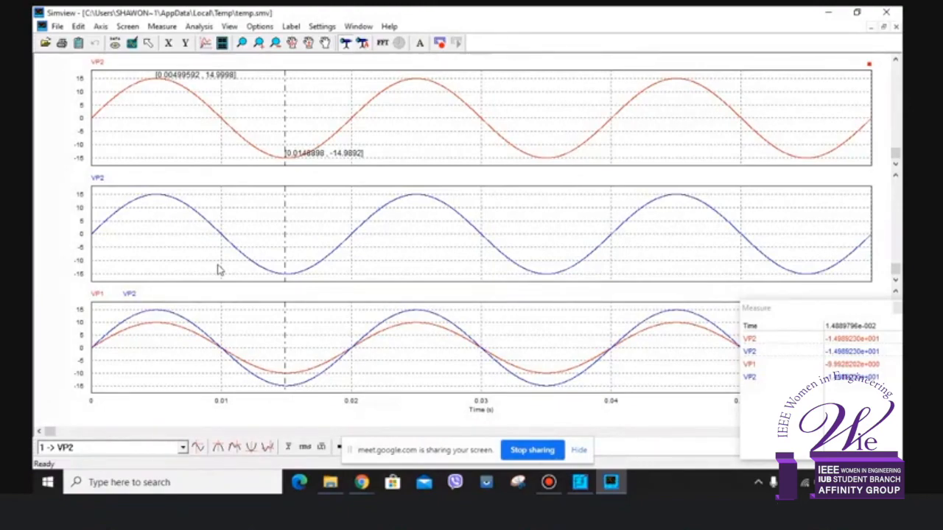
Label the X and Y values of the third positive peak and the zero crossing near 0.03 s on the middle VP2 waveform.
left_click(538, 215)
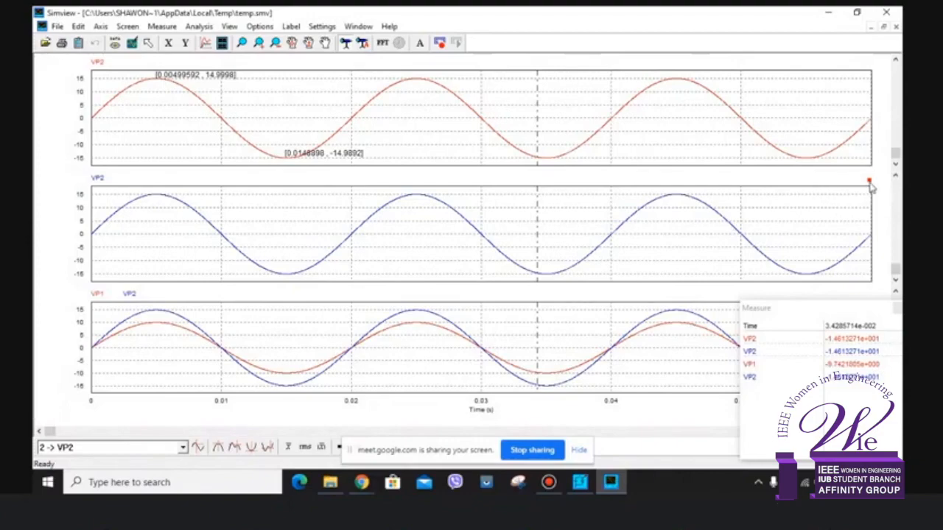
left_click(796, 125)
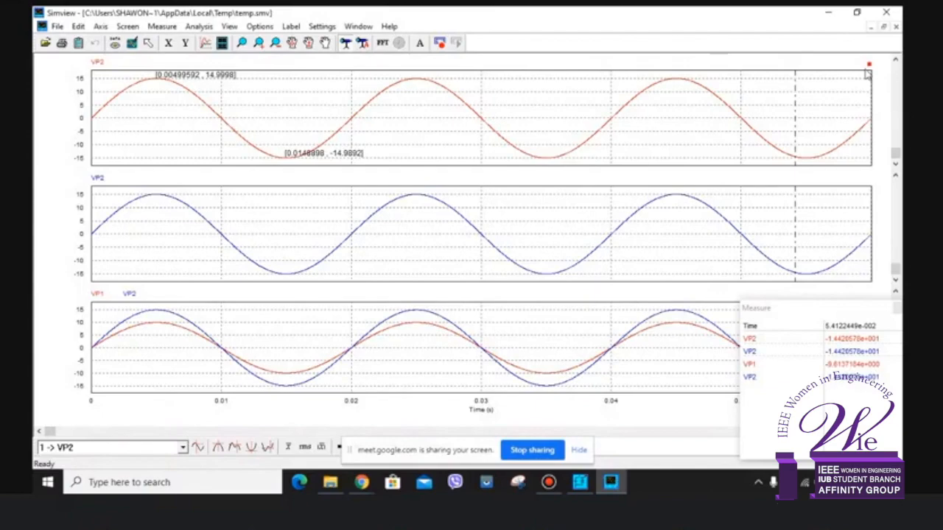
left_click(790, 197)
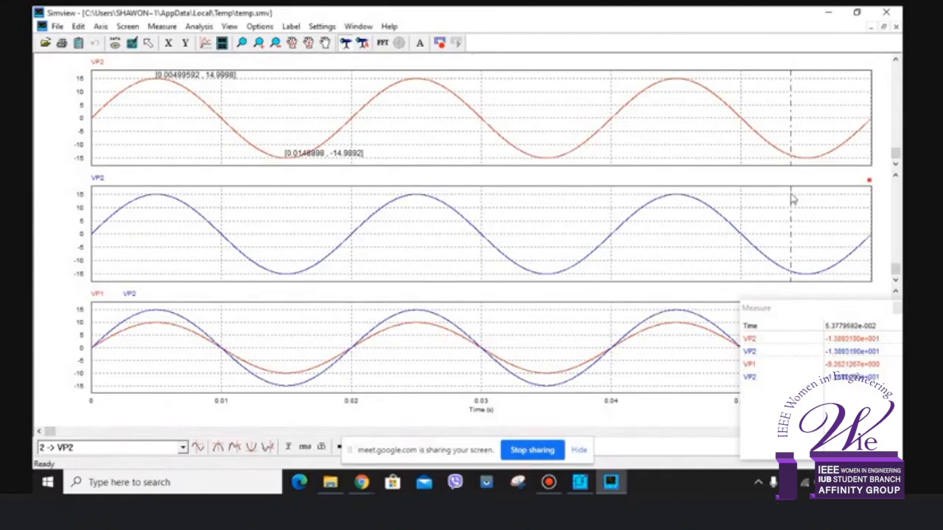
left_click(677, 199)
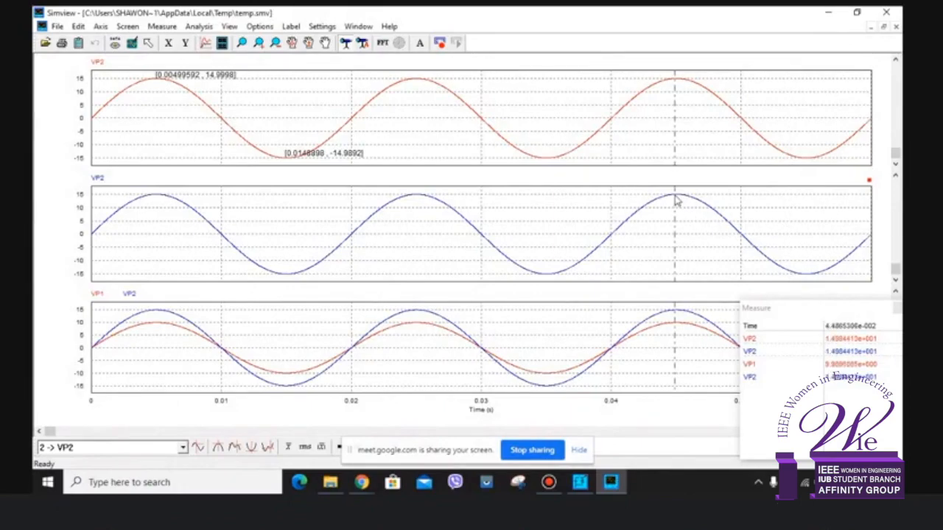
left_click(362, 44)
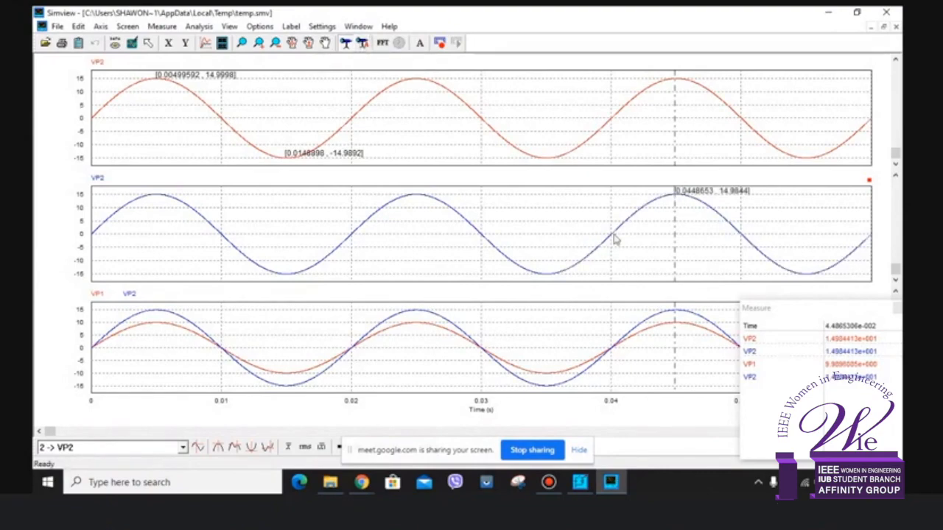
left_click(482, 243)
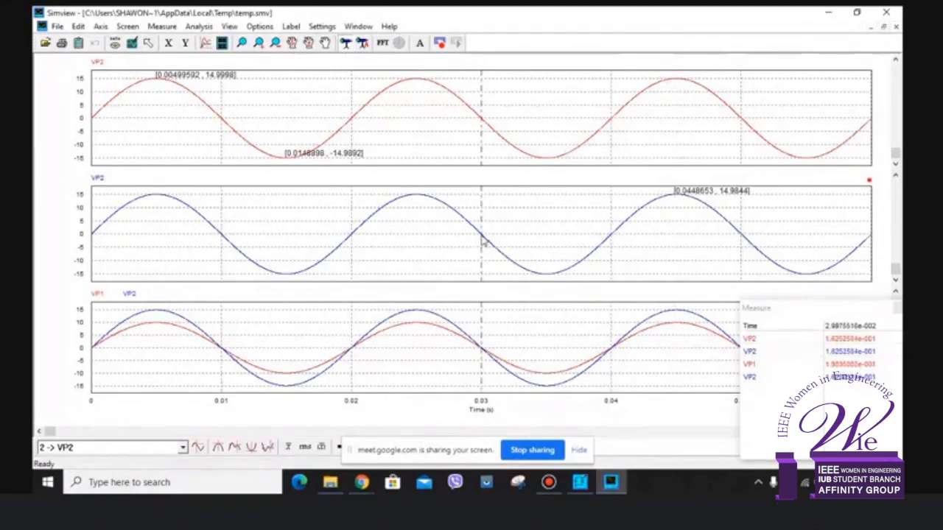
left_click(364, 45)
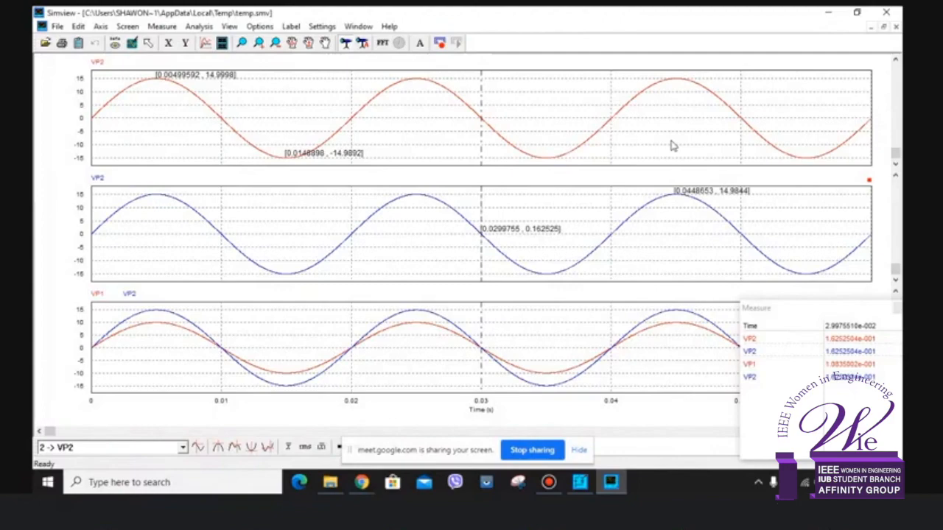
Display the FFT frequency spectra of the waveforms and close the measurement readout.
left_click(383, 43)
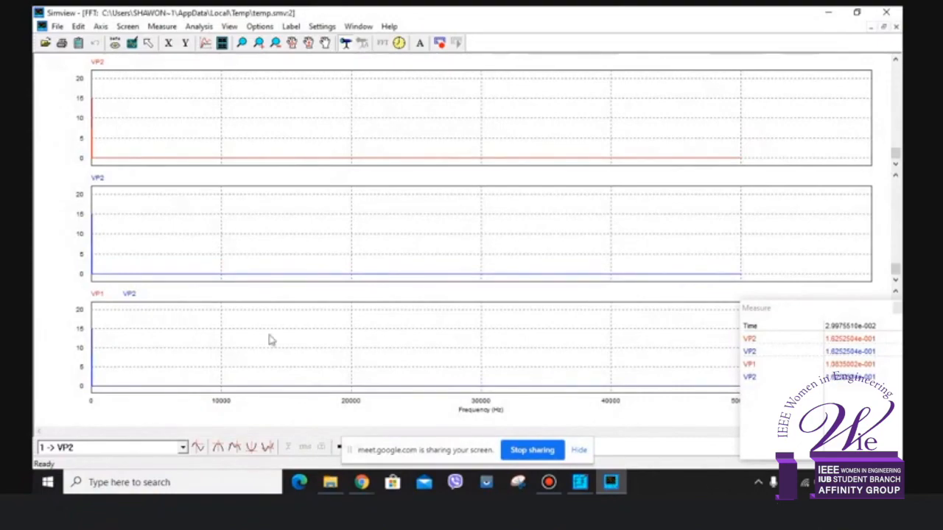
left_click(897, 308)
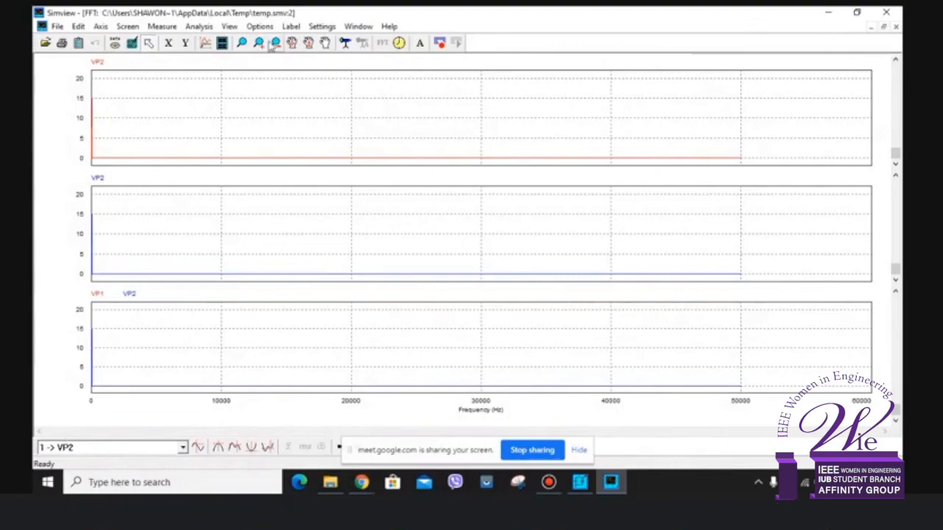
Try zooming in on the spectra and rescaling the upper VP2 spectrum, restoring the full view after each attempt.
left_click(258, 43)
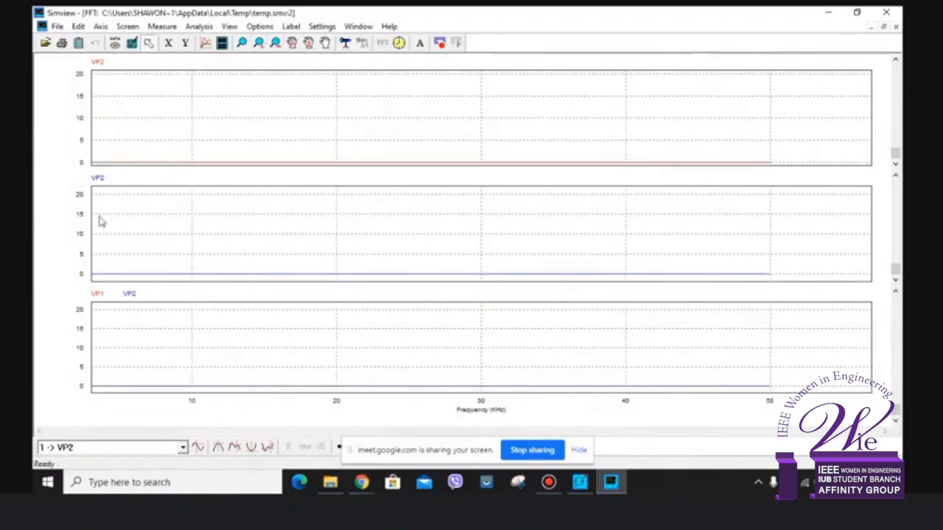
left_click(131, 43)
left_click(291, 44)
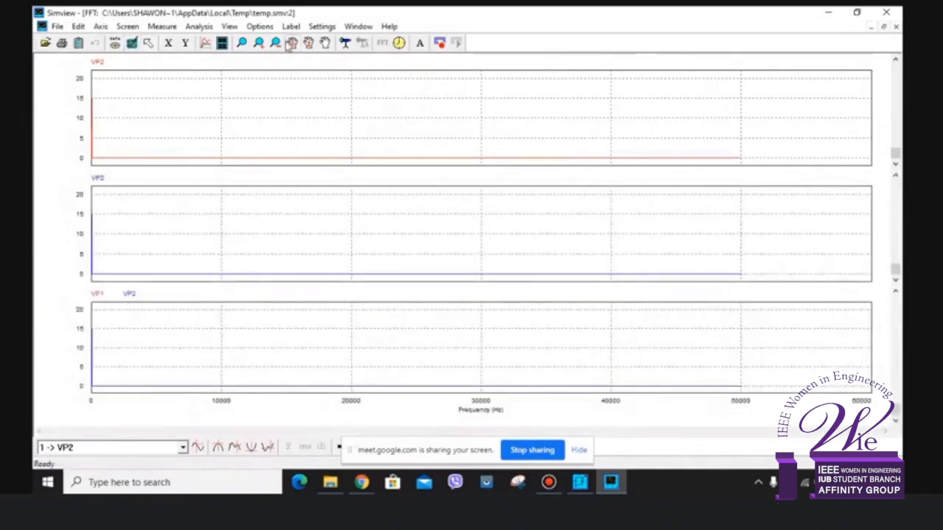
mouse_move(95, 118)
left_mouse_down()
mouse_move(419, 115)
mouse_move(114, 130)
mouse_move(156, 124)
left_mouse_up()
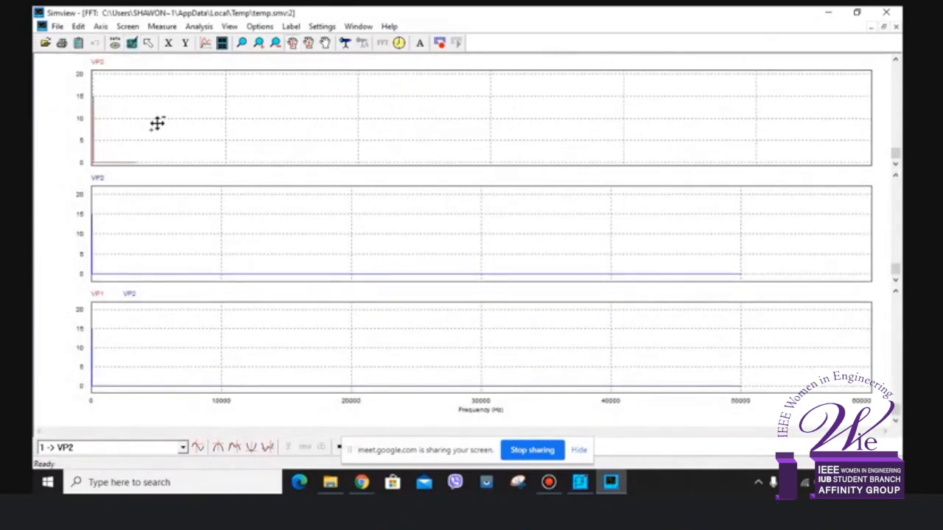
left_click(131, 44)
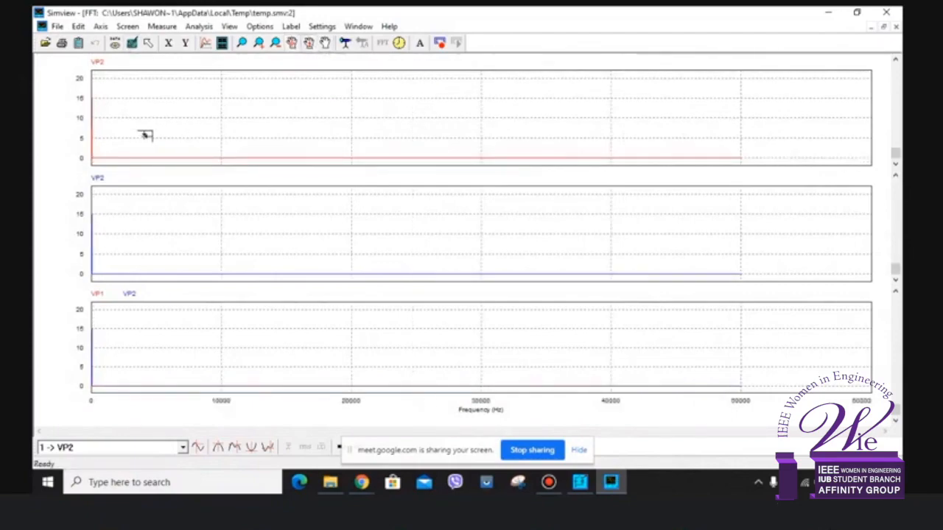
Shift the spectra along the frequency axis, zoom in, and pan the upper VP2 plot to inspect the spike near 0 kHz.
left_click_drag(143, 135, 282, 130)
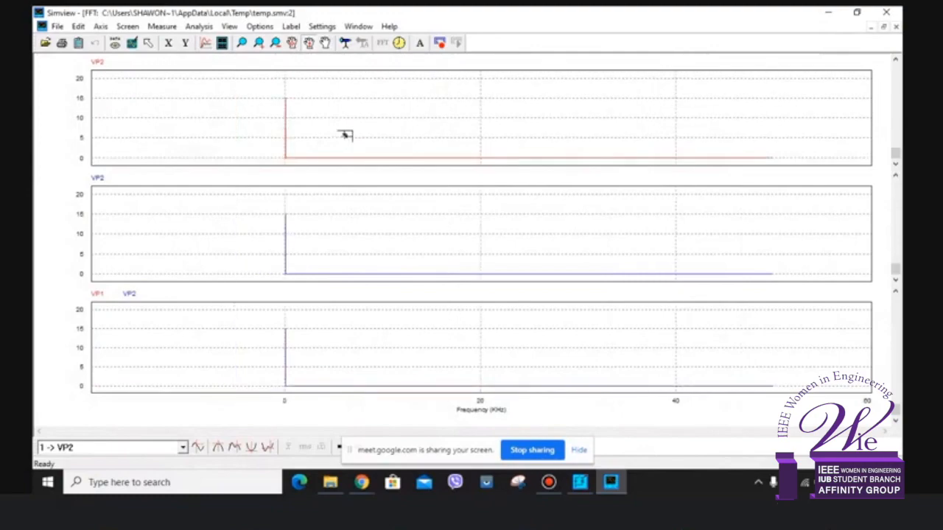
left_click(258, 43)
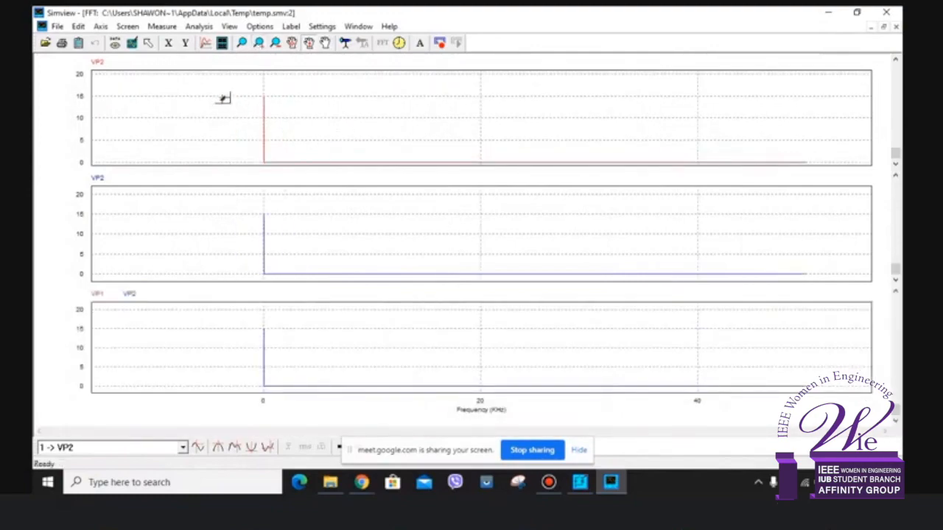
left_click(260, 43)
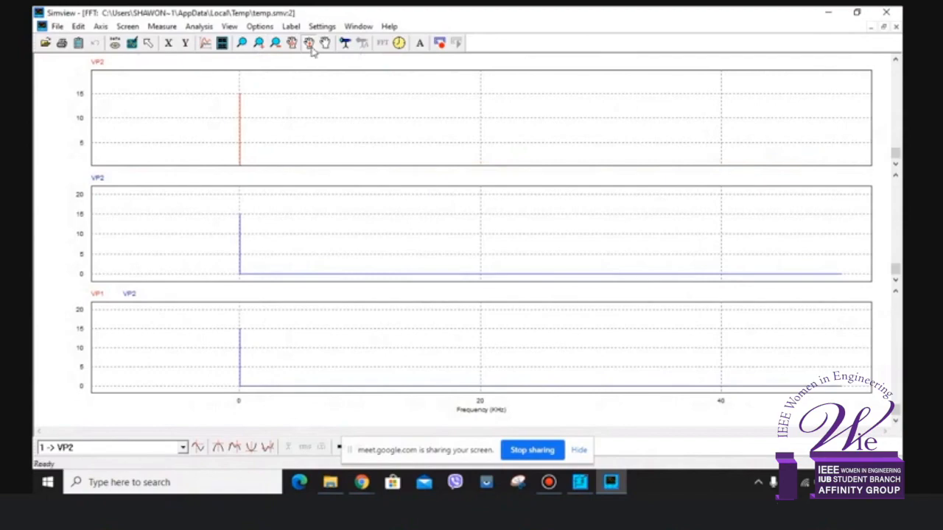
left_click(259, 43)
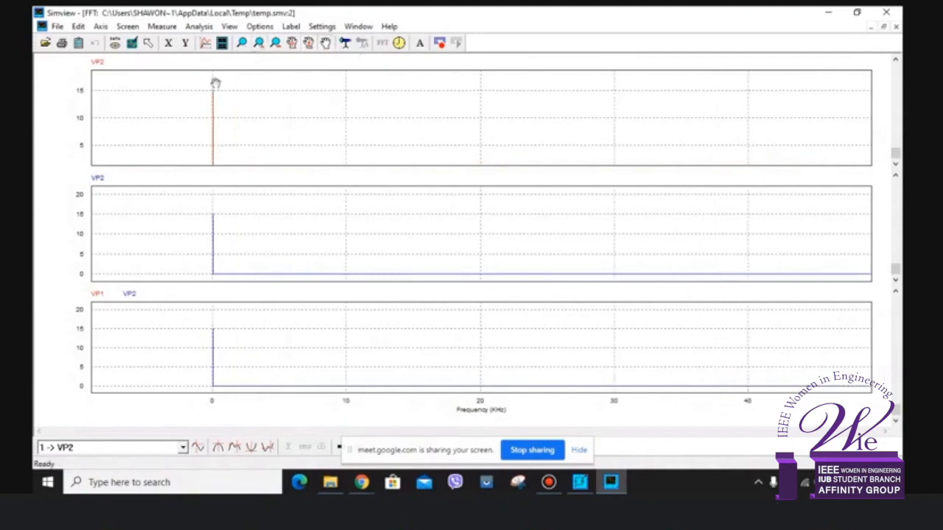
left_click(258, 44)
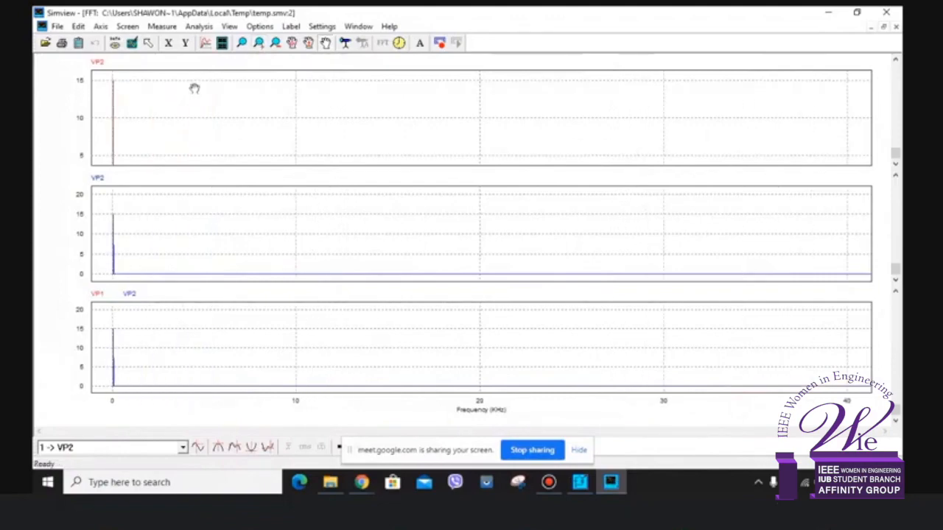
left_click_drag(194, 89, 361, 148)
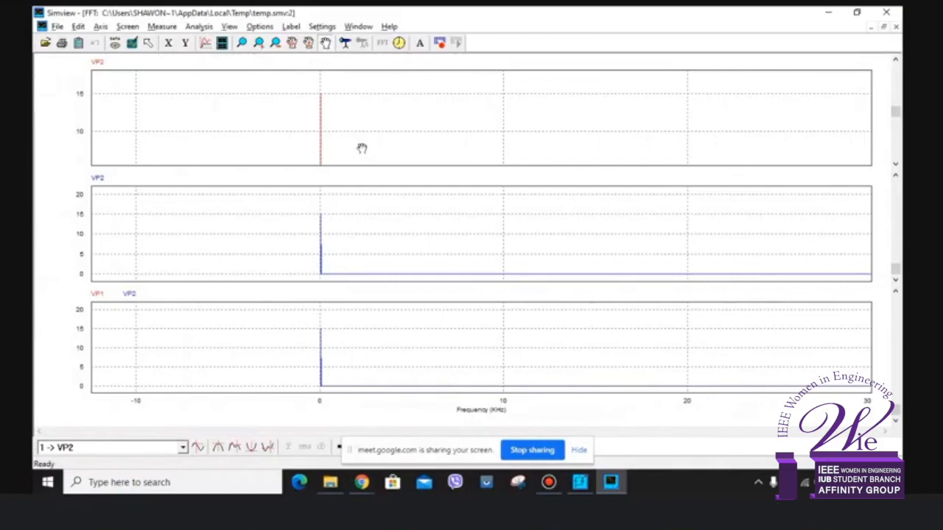
Switch from the redrawn spectra back to the time domain and run the FFT on the waveforms again.
key("alt+Tab")
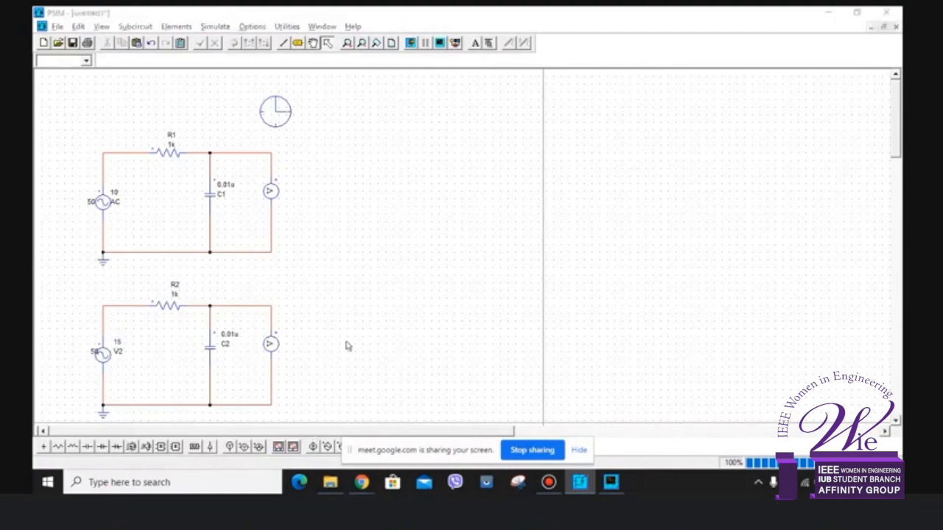
key("alt+Tab")
left_click(133, 44)
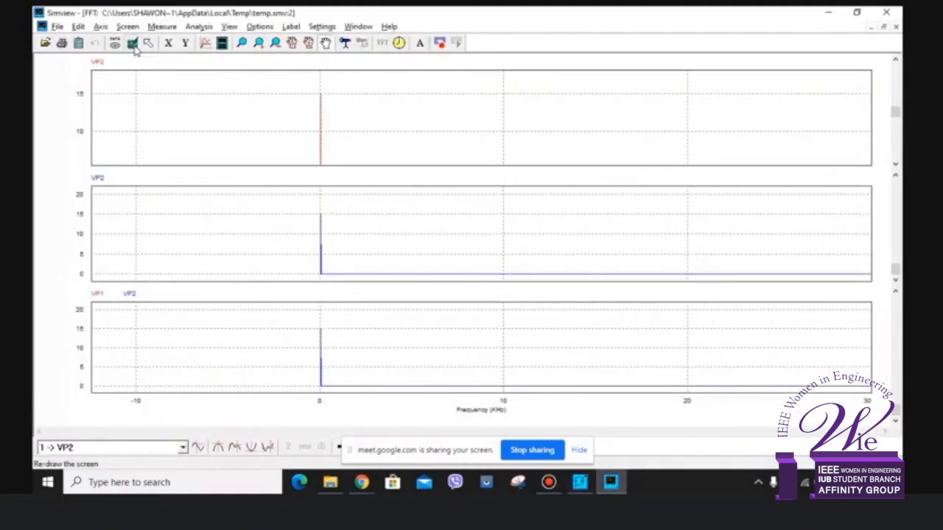
left_click(402, 46)
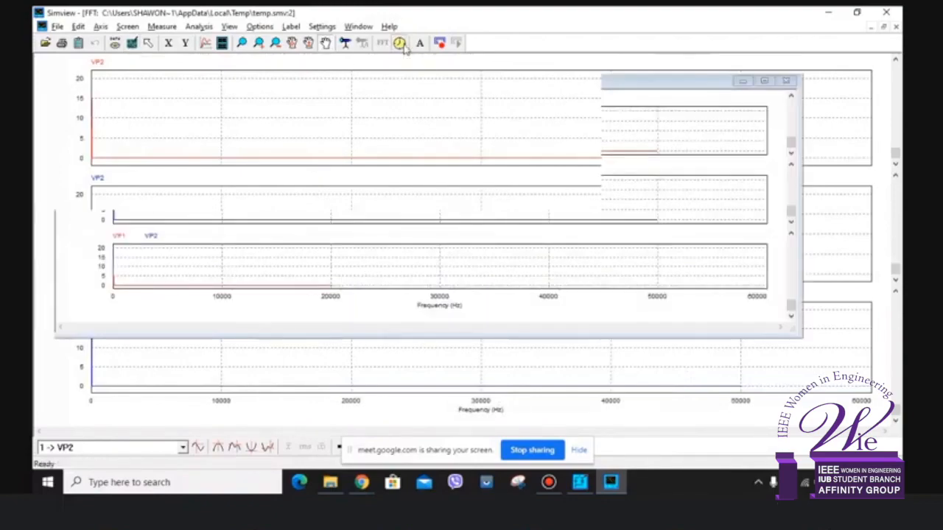
left_click(384, 47)
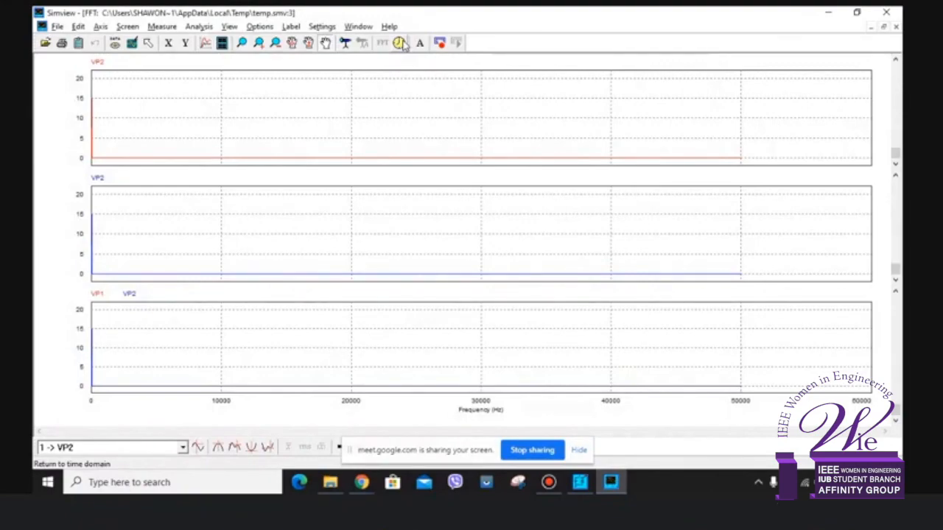
Zoom in on the FFT spectra and shift them along the frequency axis to inspect the spike at 0 kHz.
left_click(260, 43)
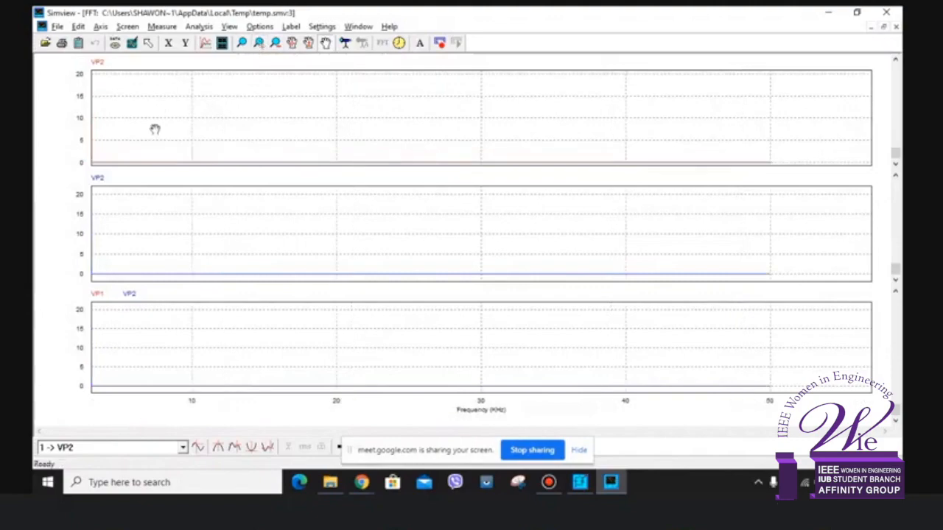
left_click_drag(154, 129, 373, 118)
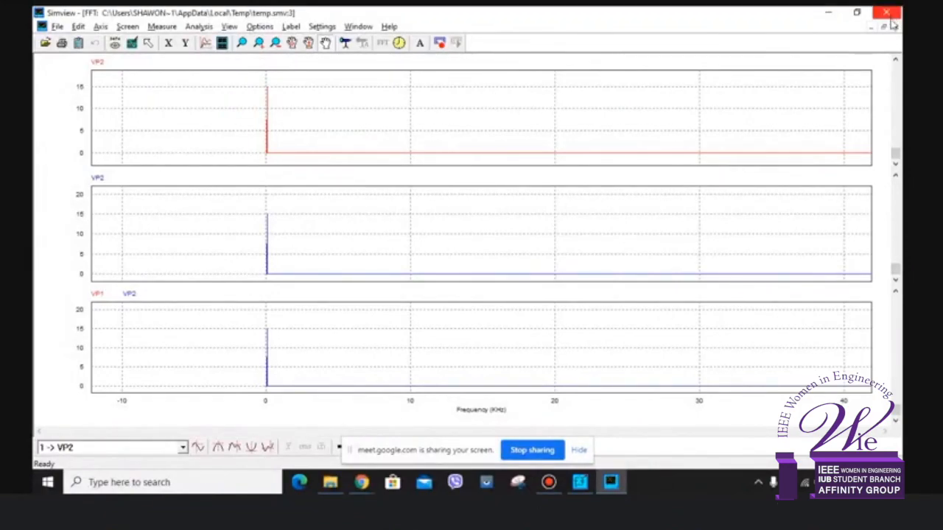
Return to the PSIM schematic, select the lower RC circuit around V2 to point it out, and clear the selection.
left_click(828, 13)
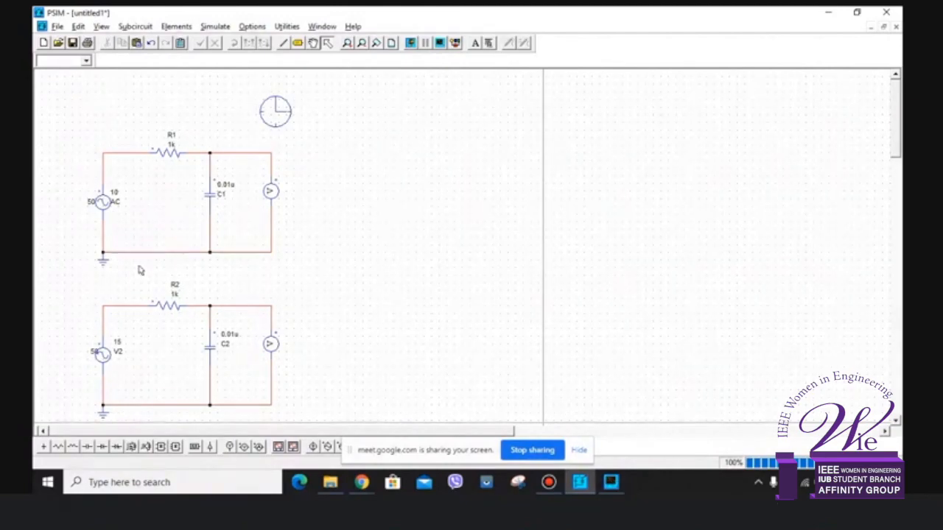
left_click_drag(78, 283, 309, 422)
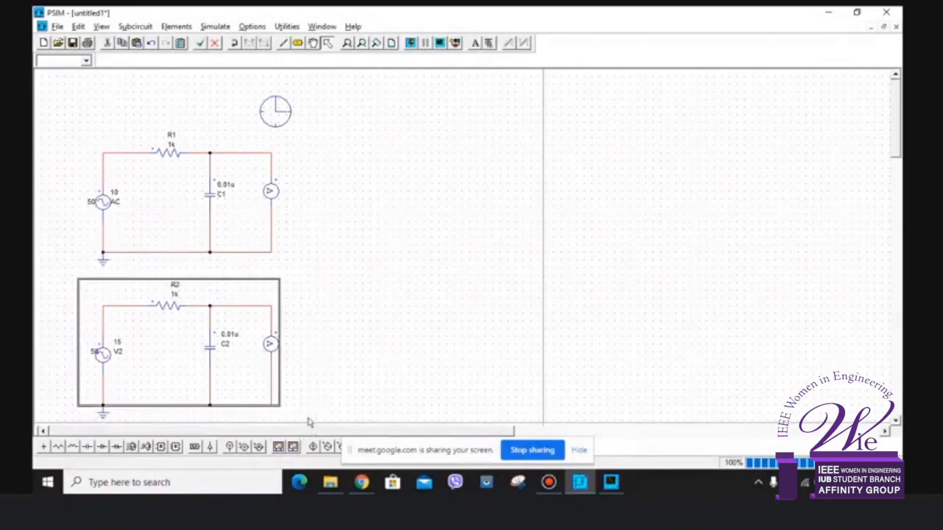
left_click(380, 324)
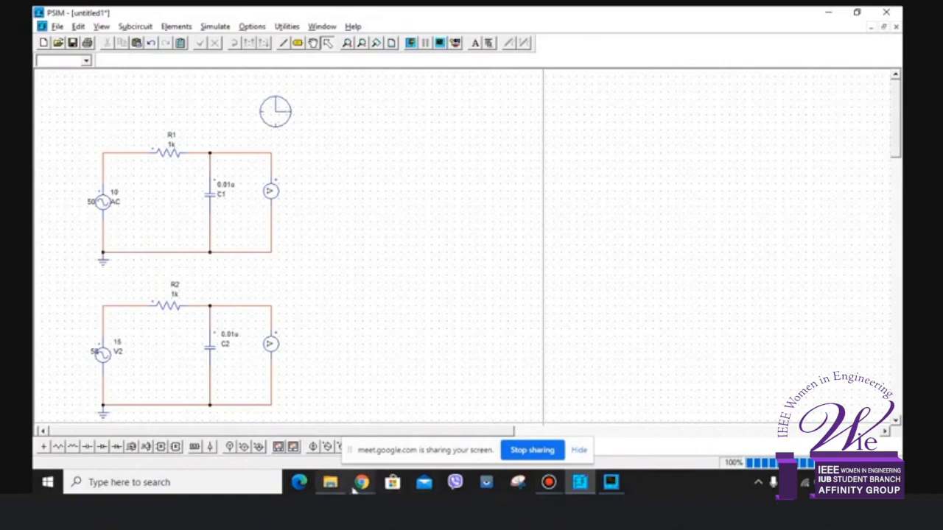
Switch to Chrome and open the learningaboutelectronics.com low pass filter calculator in a new tab.
mouse_move(359, 492)
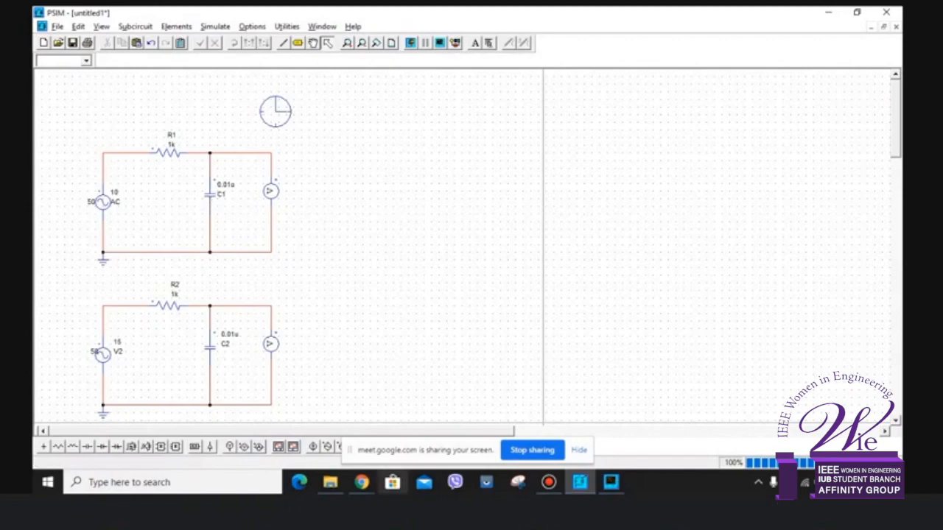
left_click(369, 487)
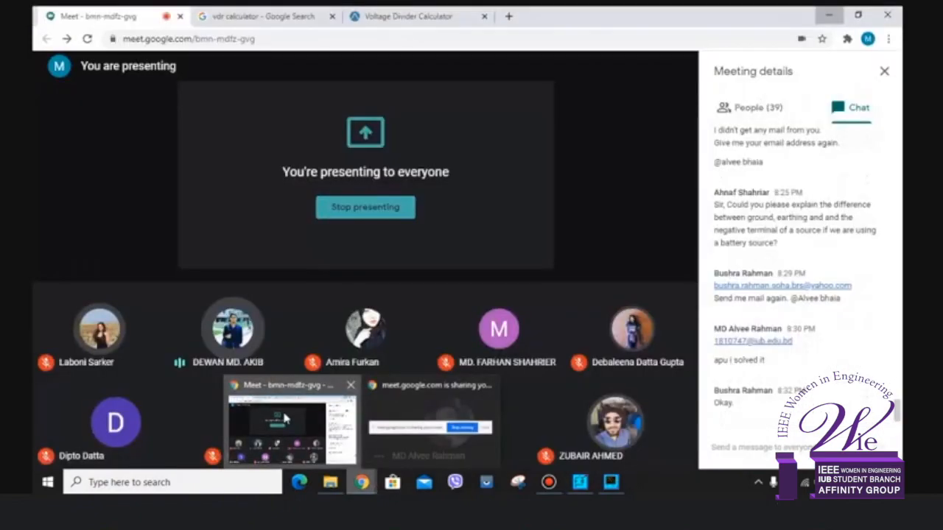
left_click(292, 431)
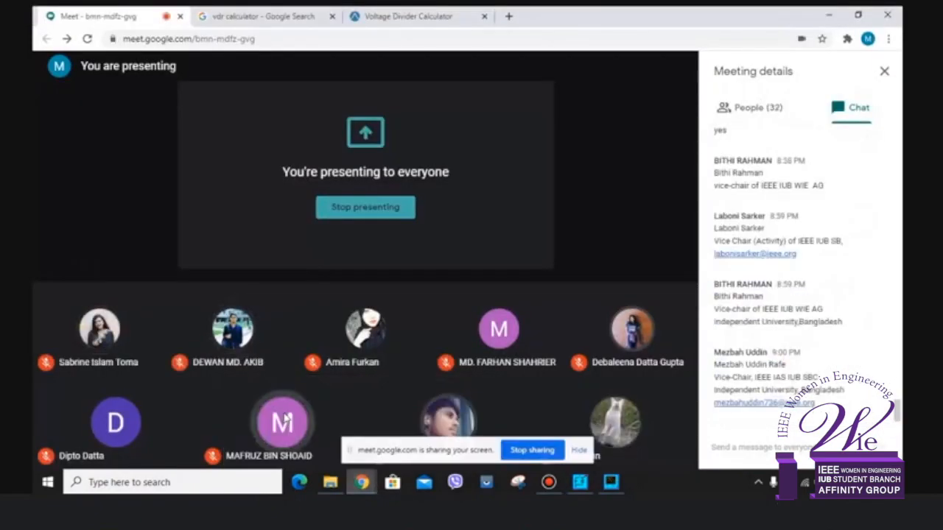
left_click(510, 16)
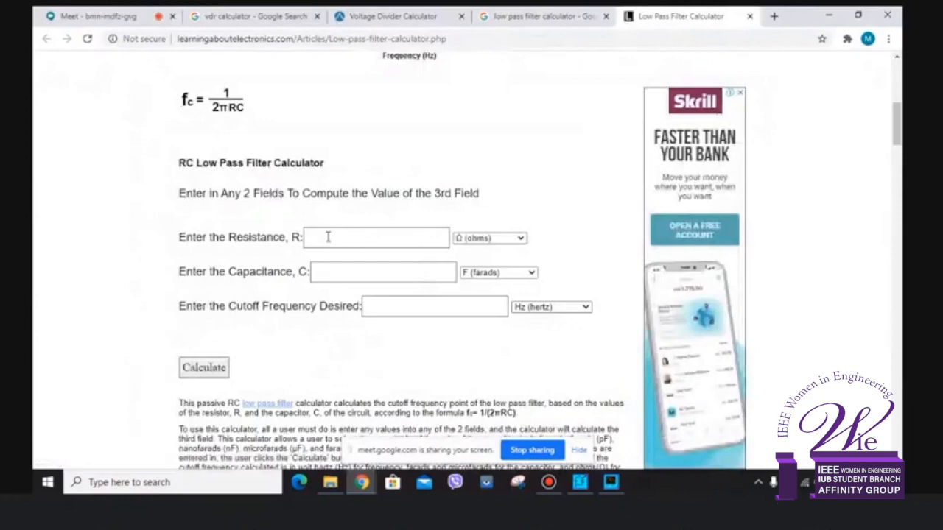
Calculate the RC low pass filter's cutoff frequency for a resistance of 1k and a capacitance of 0.01u.
left_click(328, 237)
type("1k")
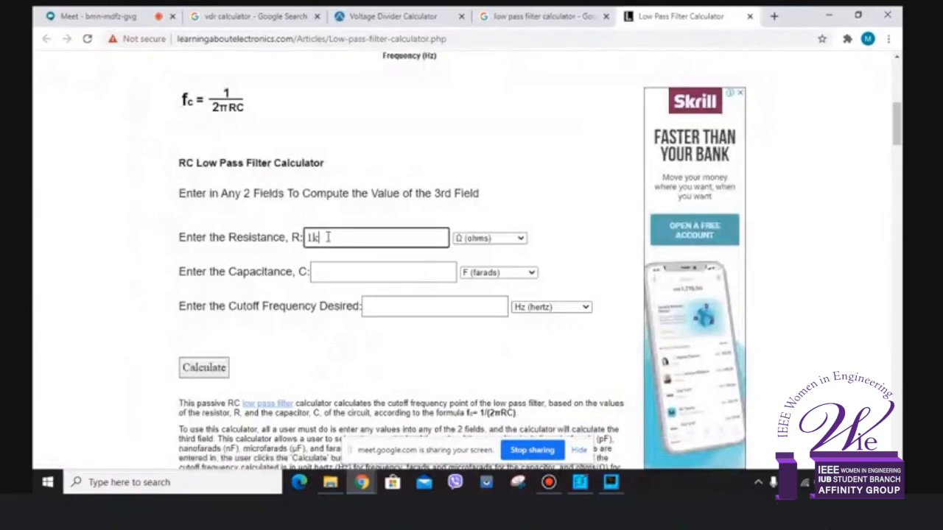
left_click(334, 271)
type("0")
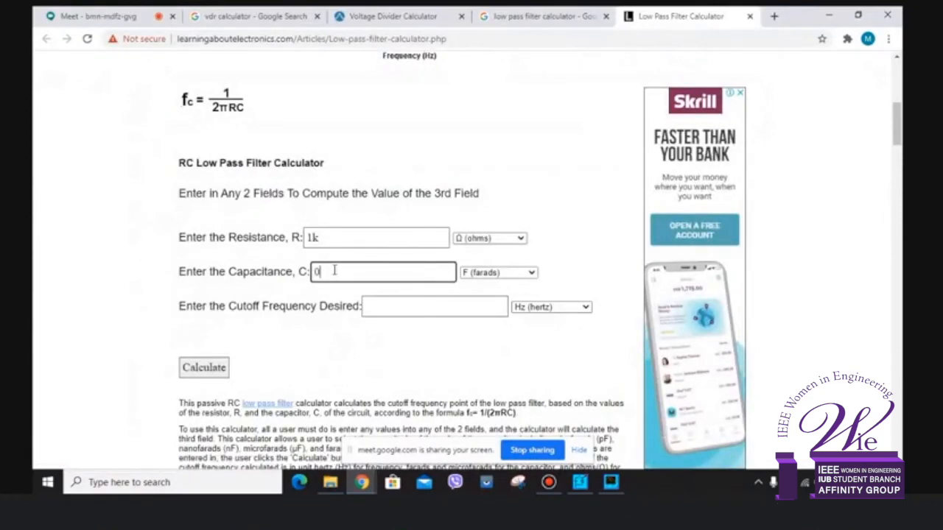
type(".01u")
left_click(211, 374)
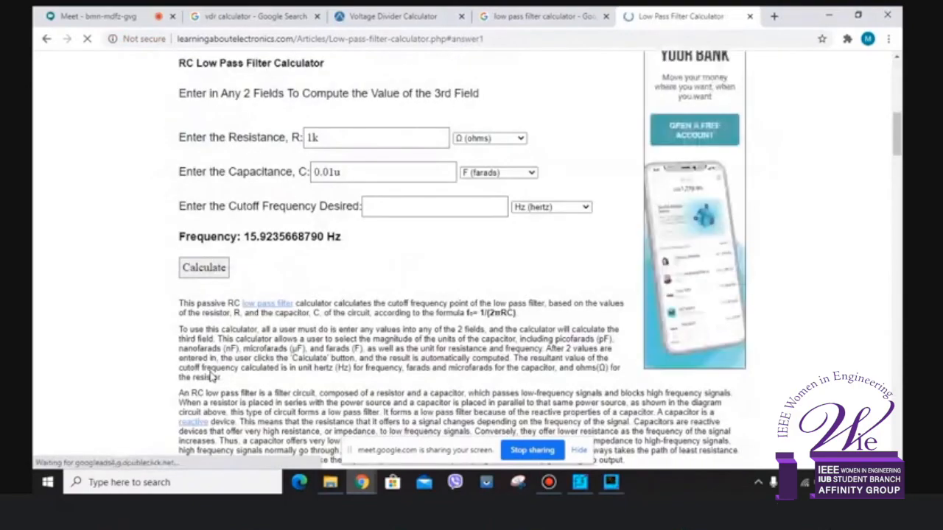
scroll(211, 378, "down", 1)
scroll(212, 377, "down", 1)
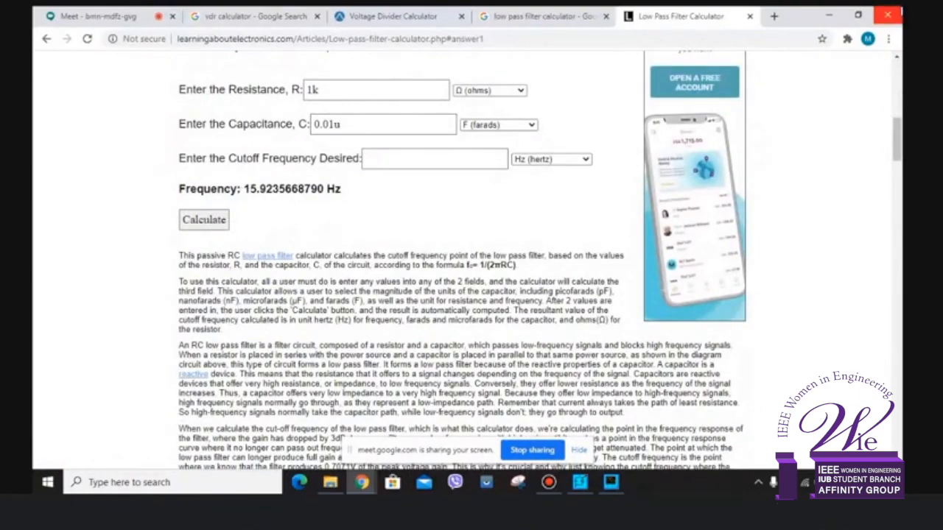
Switch back to PSIM and change the capacitance of C1 to 0.1u.
left_click(824, 17)
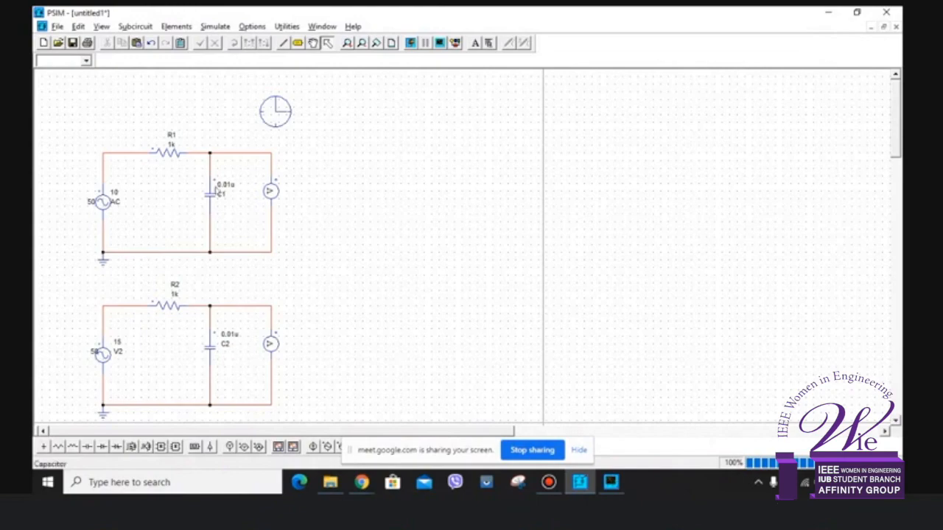
double_click(222, 185)
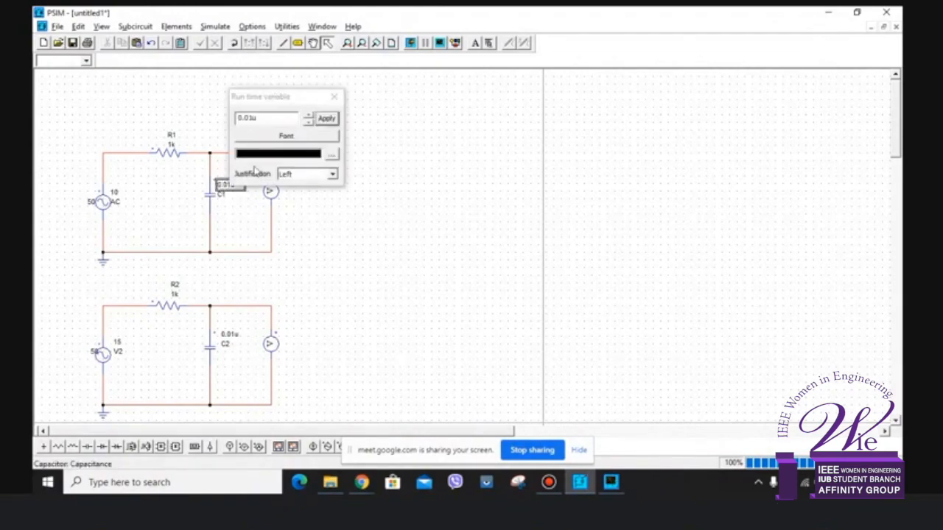
left_click(251, 117)
key("BackSpace")
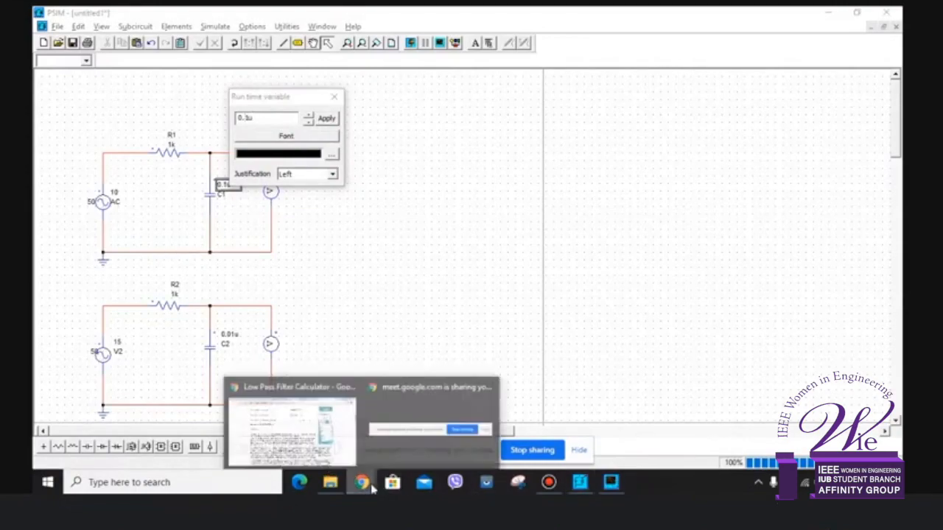
In Chrome's filter calculator, calculate the capacitance needed for a 1k resistance and a 50 Hz cutoff, and highlight the result's leading digits.
left_click(362, 483)
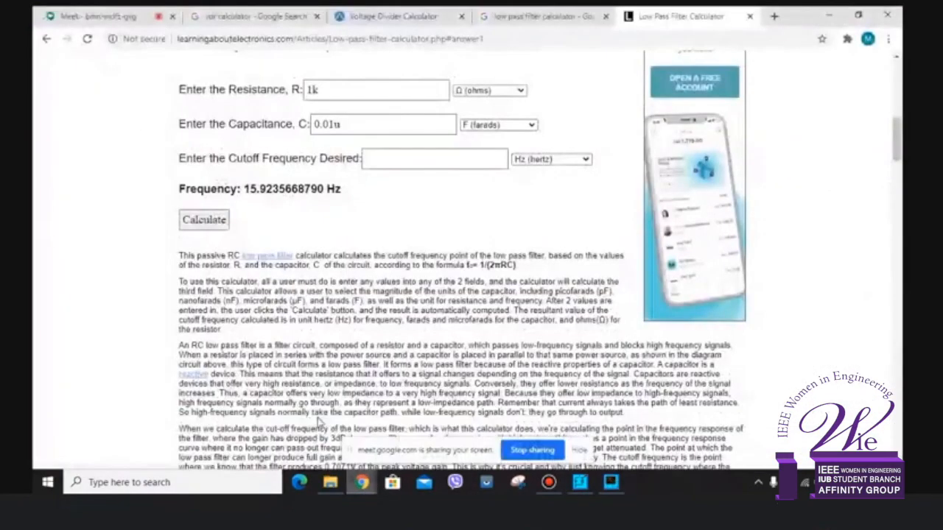
double_click(346, 124)
key("BackSpace")
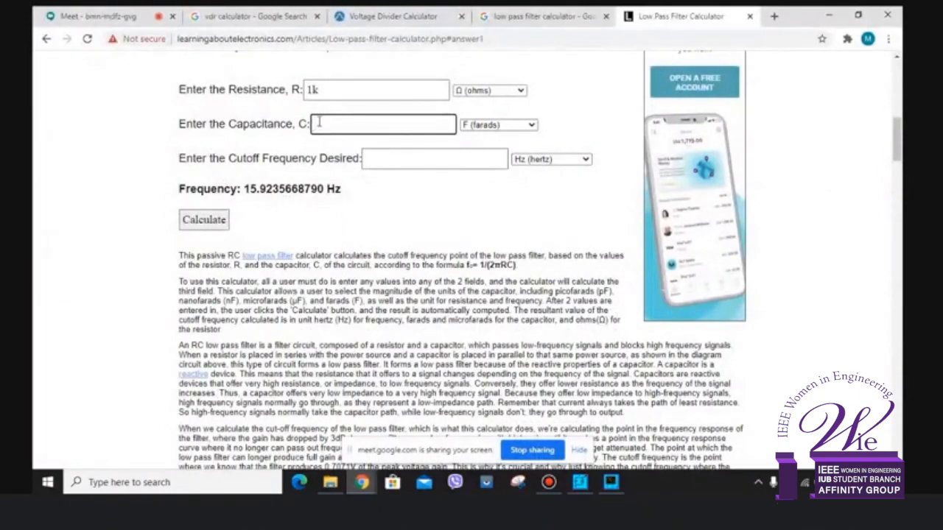
double_click(329, 94)
key("BackSpace")
type("1")
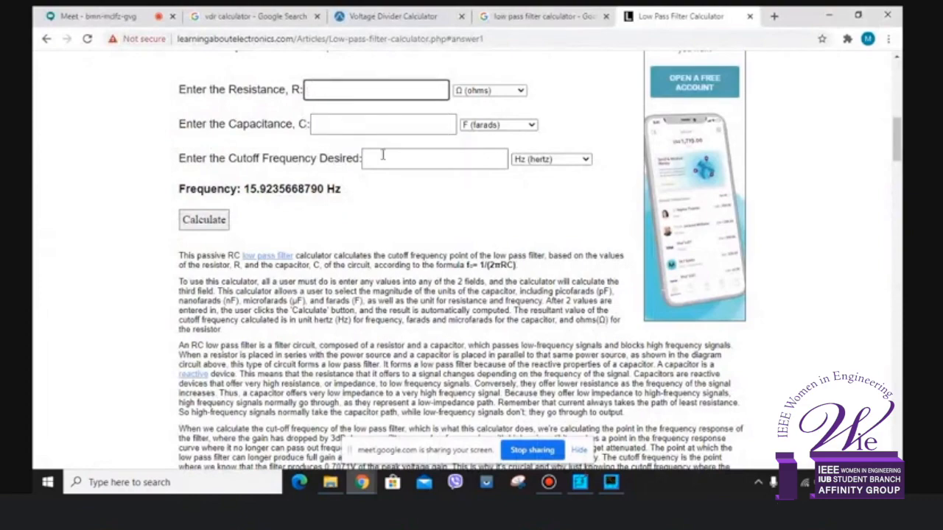
left_click(375, 159)
type("50")
key("Return")
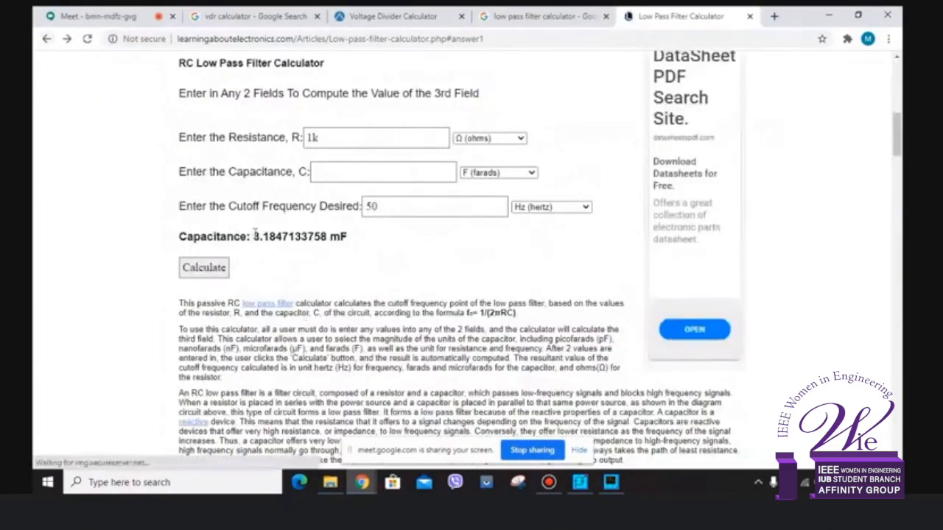
left_click_drag(253, 237, 271, 237)
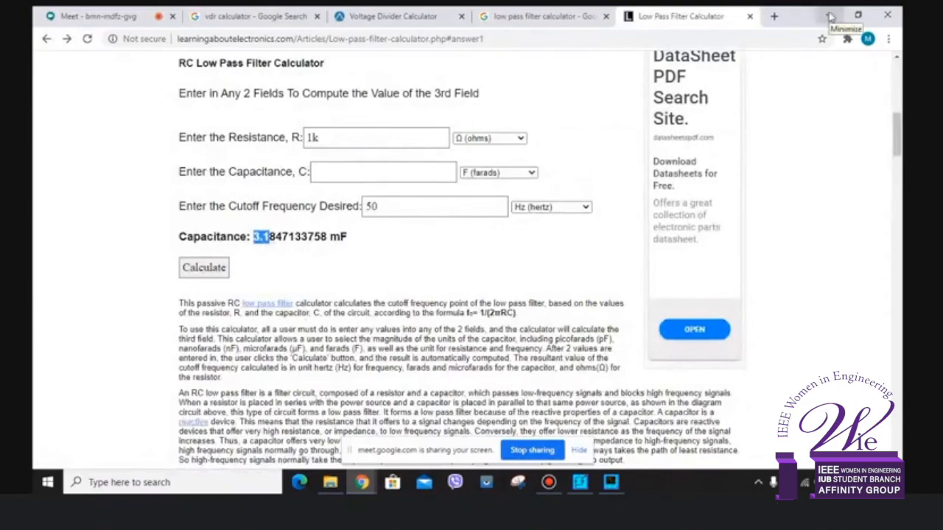
Switch back to PSIM and set the capacitance of C1 to 3.1m.
left_click(831, 16)
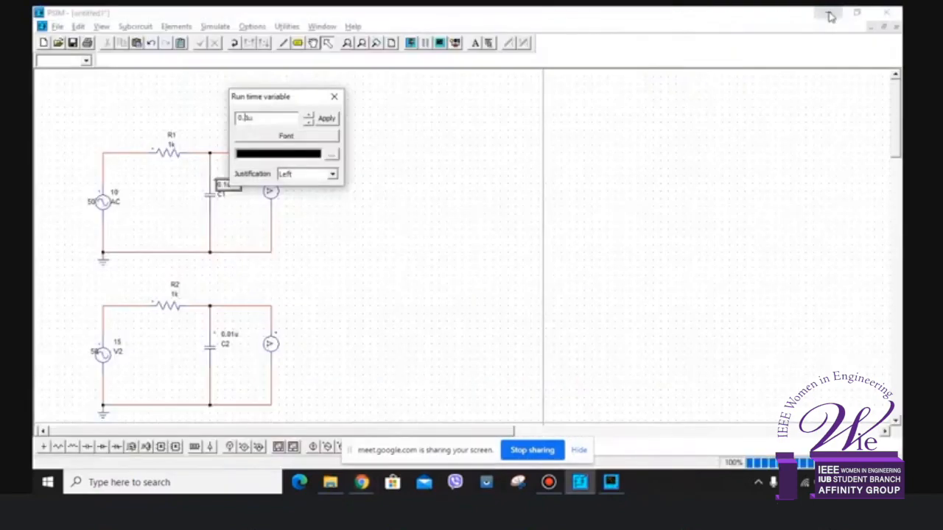
left_click(334, 98)
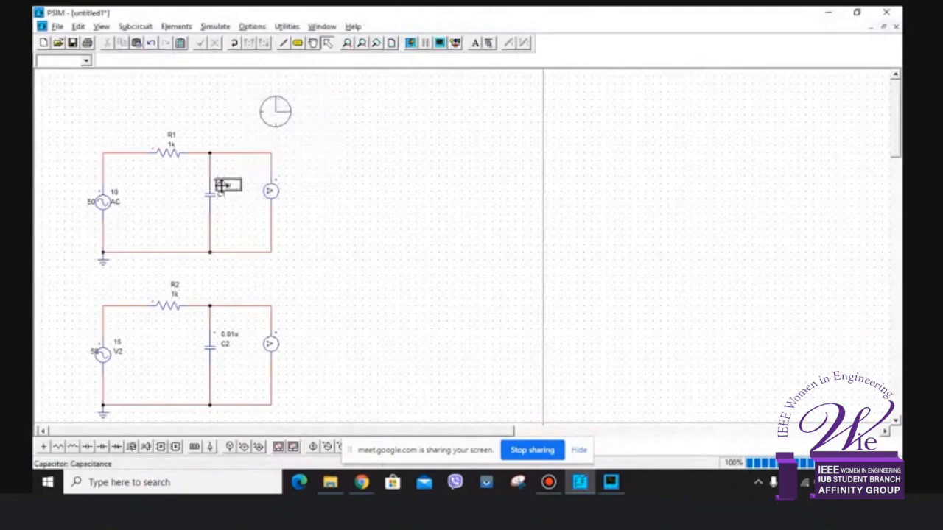
double_click(221, 186)
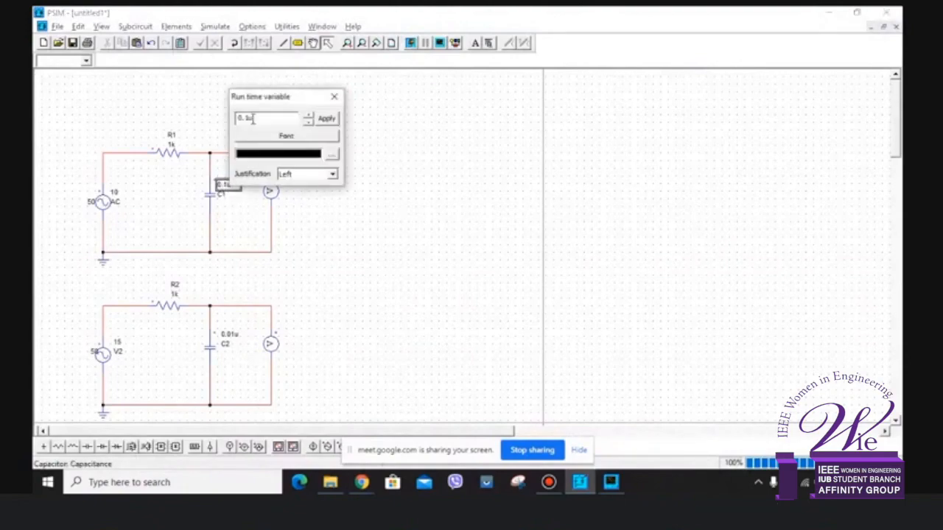
key("BackSpace")
type("m")
key("alt+Tab")
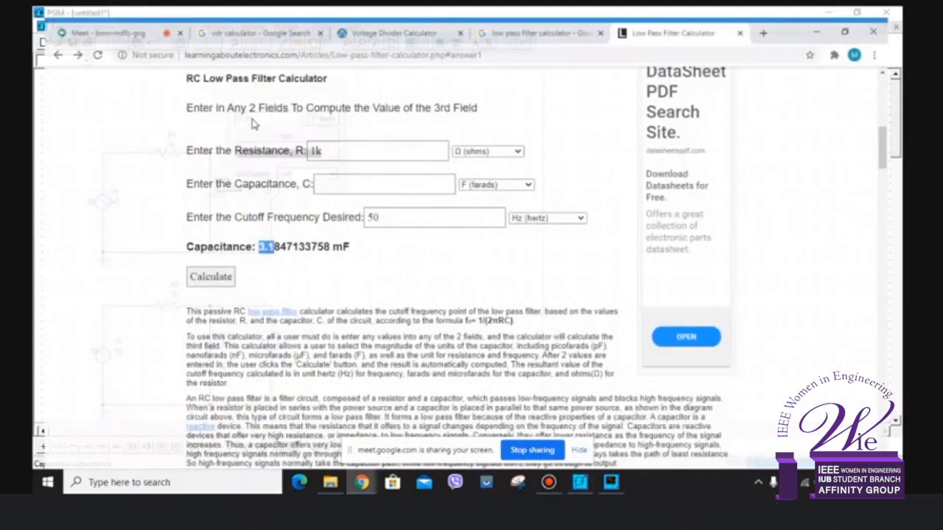
key("alt+Tab")
key("BackSpace")
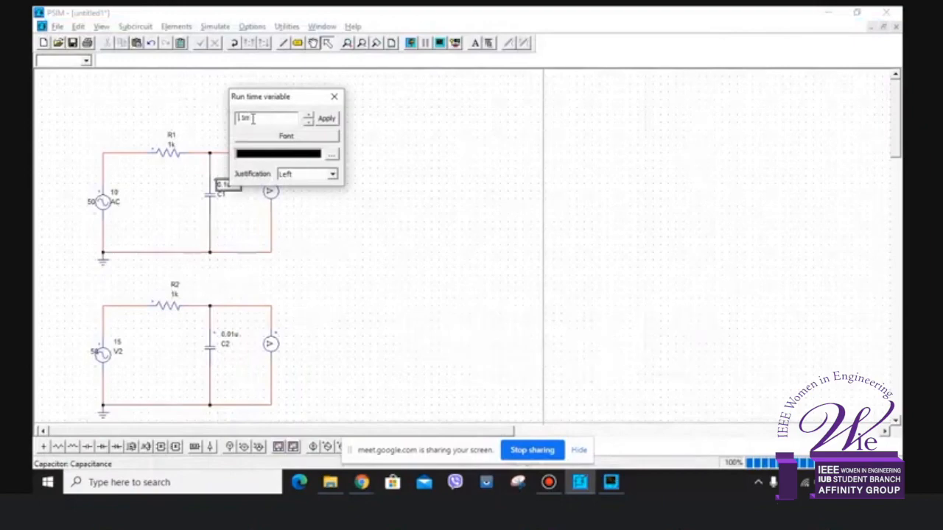
type("5.")
left_click(326, 119)
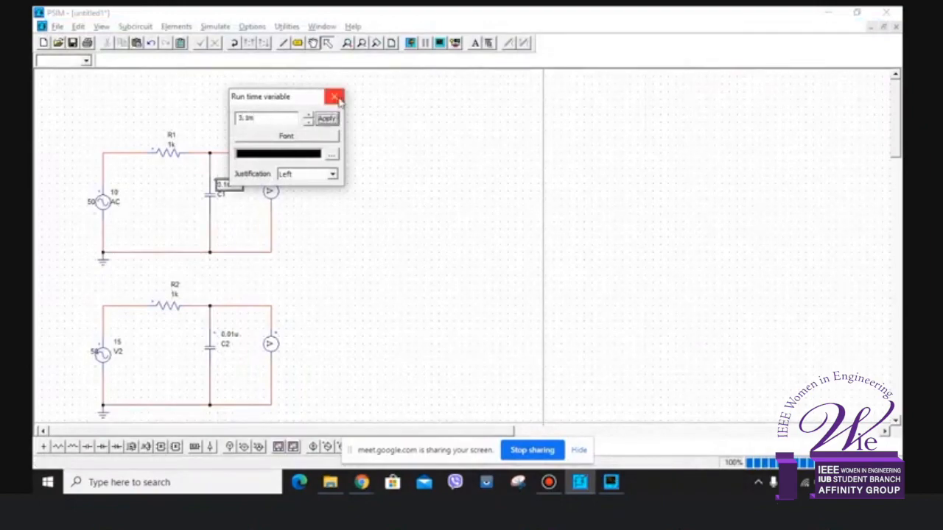
left_click(335, 97)
Run the simulation, inspect VP1 and VP2 in the time domain and as FFT spectra, and close Simview.
key("F8")
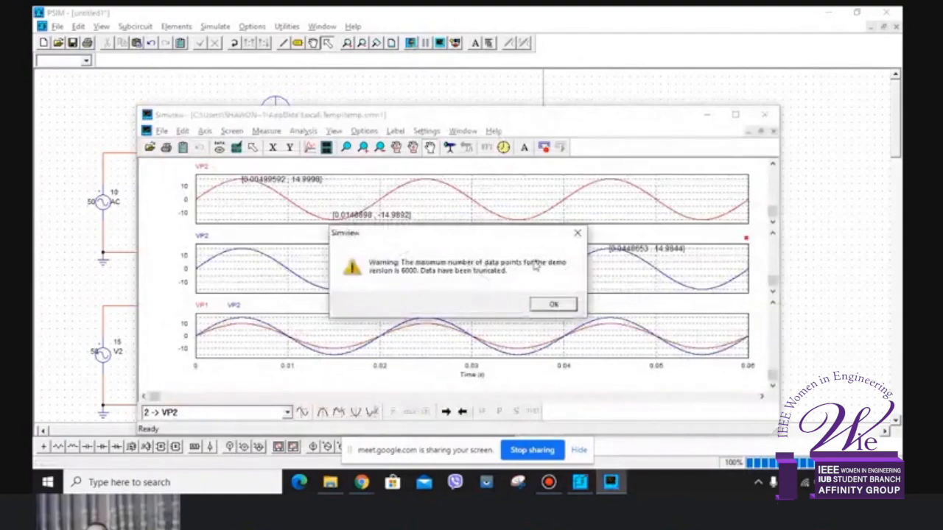
left_click(554, 305)
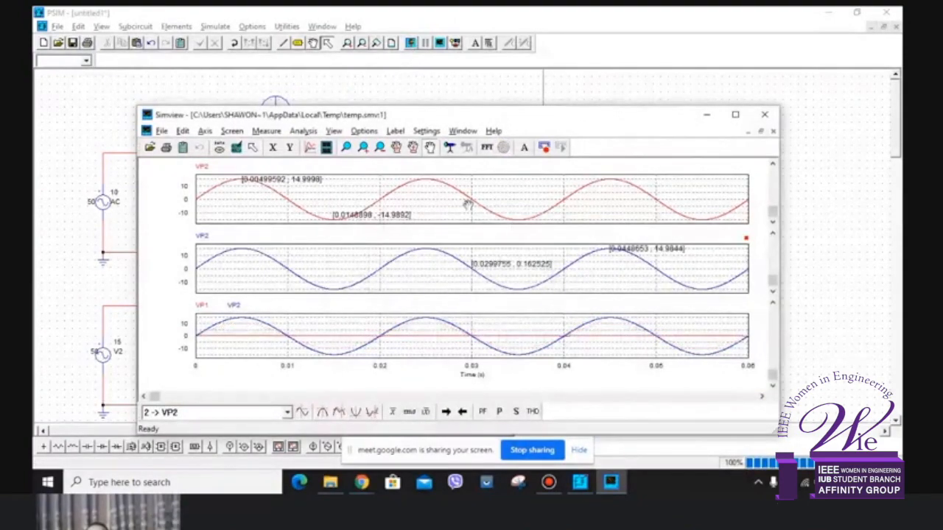
left_click(487, 148)
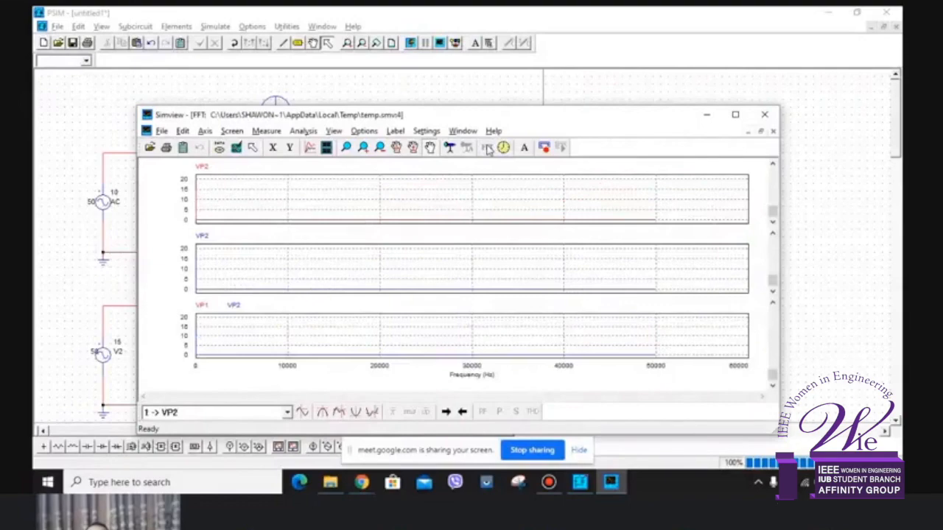
left_click(503, 148)
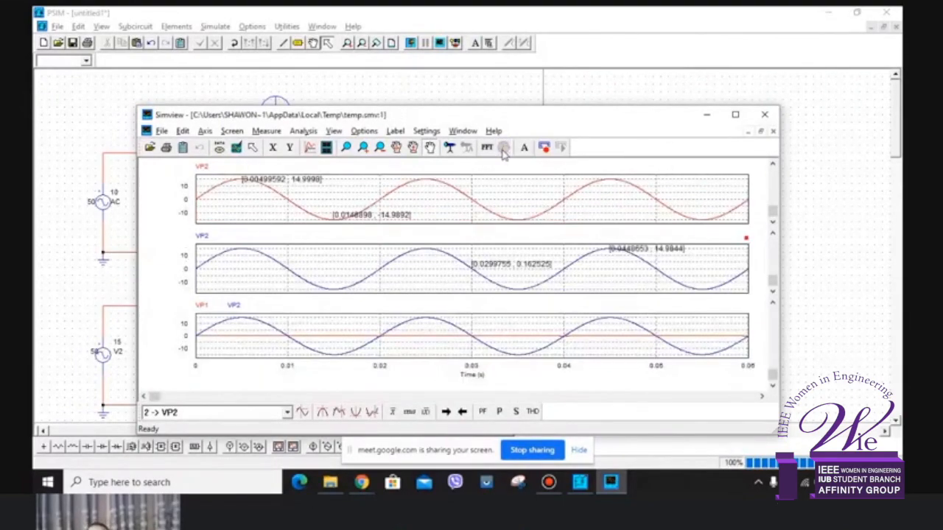
left_click(764, 115)
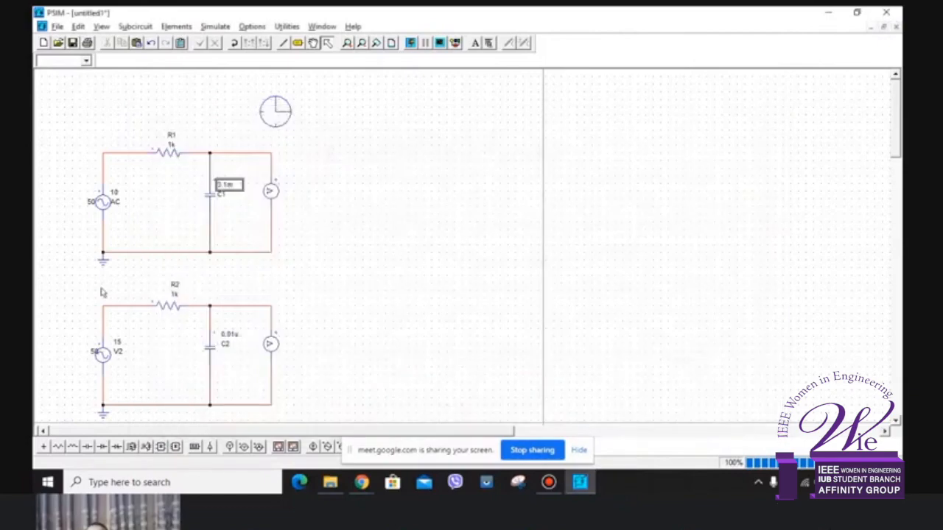
Delete the entire lower RC circuit containing V2, R2 and C2.
left_click_drag(69, 284, 322, 433)
key("Delete")
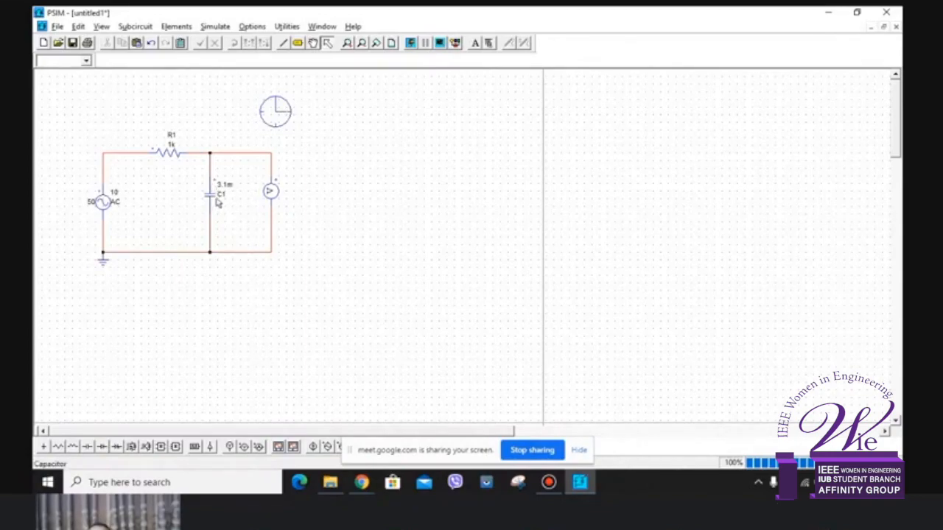
Set the resistance of R1 to 10.
double_click(161, 153)
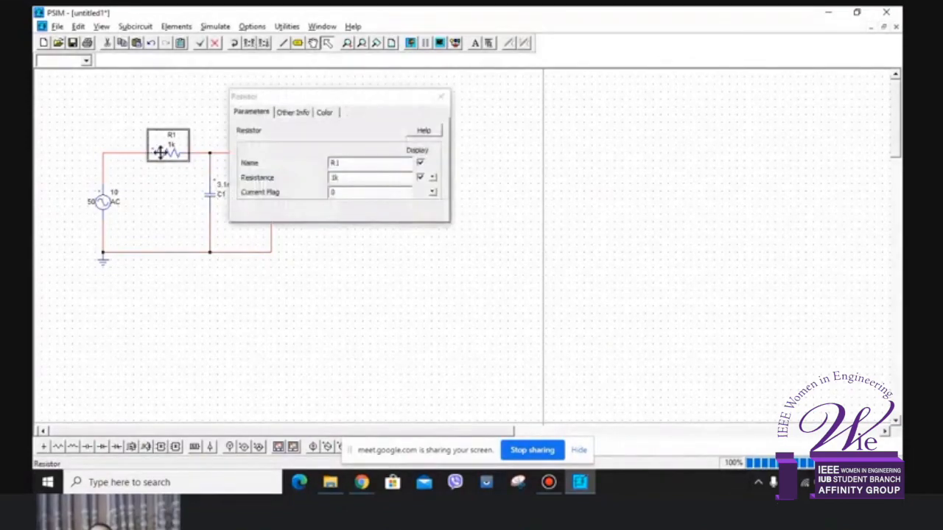
double_click(347, 180)
type("10")
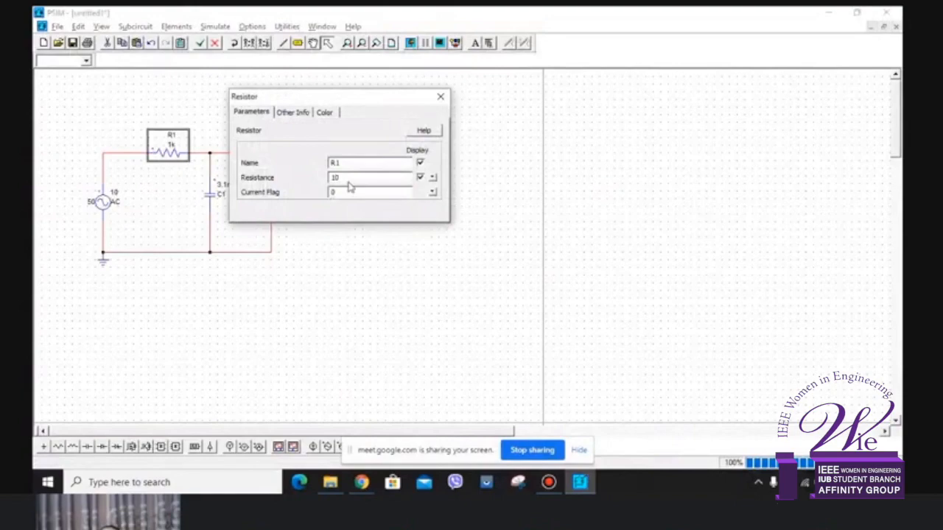
left_click(440, 97)
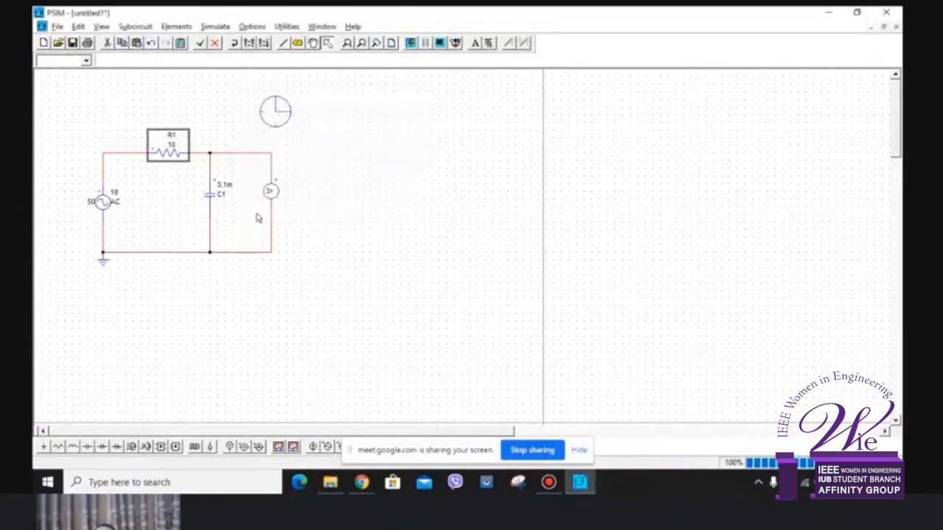
Set the capacitance of C1 to 10u.
double_click(225, 185)
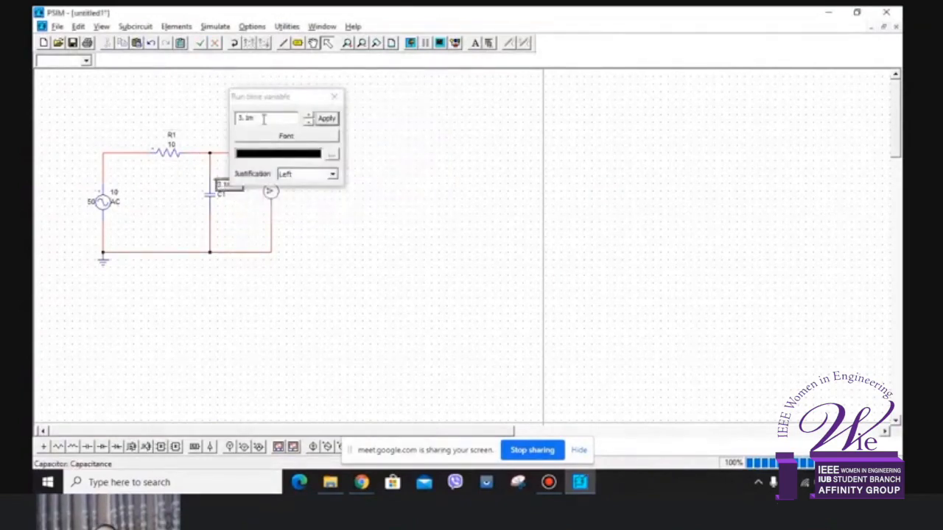
left_click(269, 120)
key("BackSpace")
key("BackSpace")
key("BackSpace")
key("BackSpace")
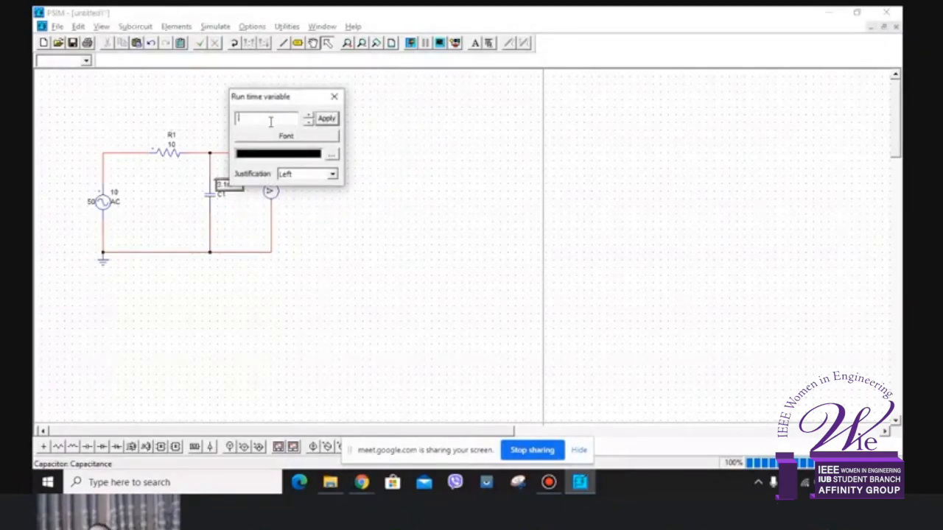
type("100")
key("BackSpace")
type("u")
left_click(332, 120)
left_click(336, 99)
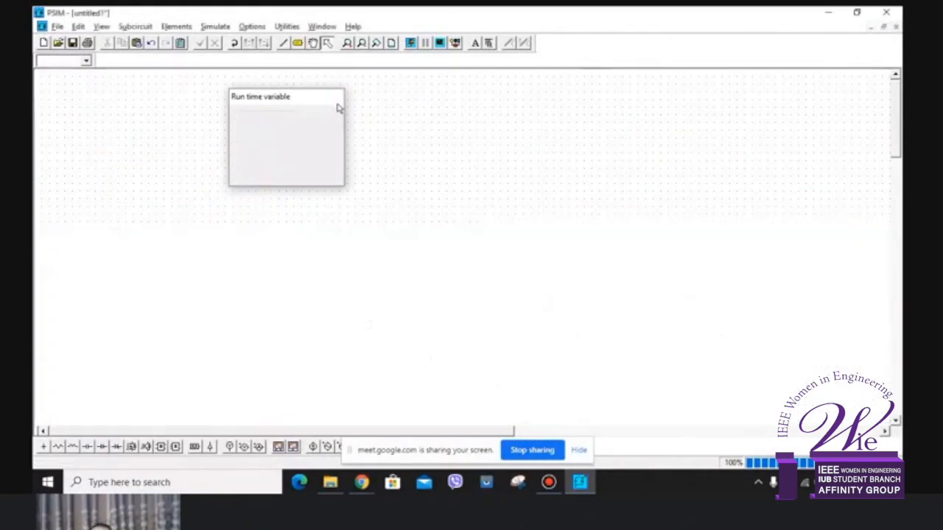
Run the simulation, examine VP1 as a waveform and its FFT spectrum near zero frequency, and close Simview.
left_click(411, 43)
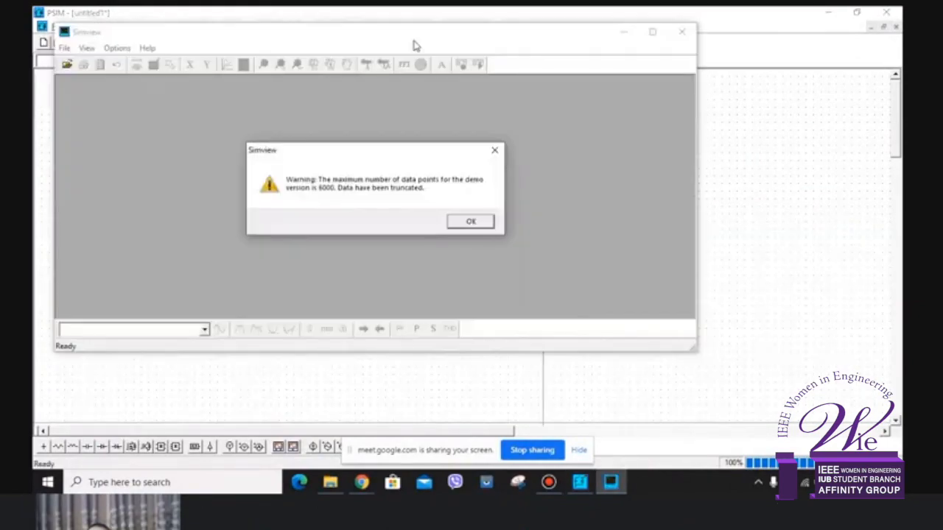
left_click(476, 222)
double_click(498, 91)
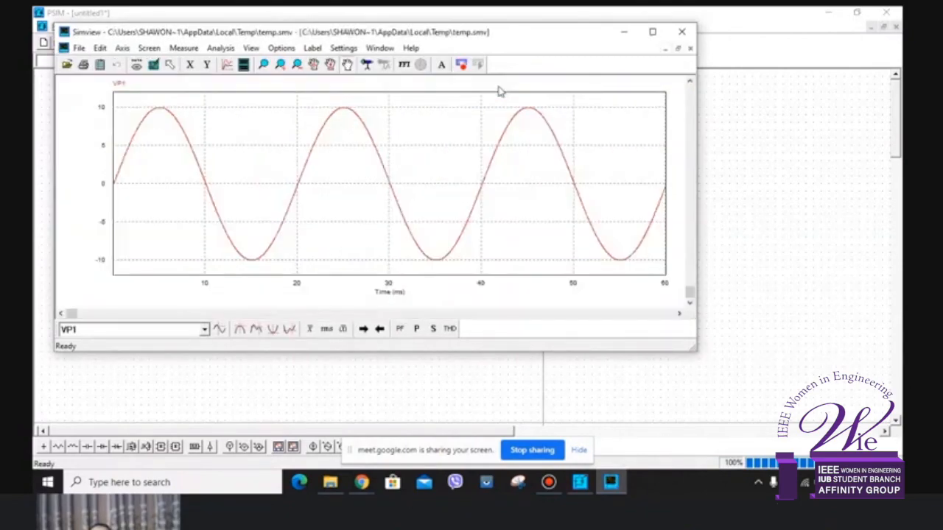
left_click(405, 65)
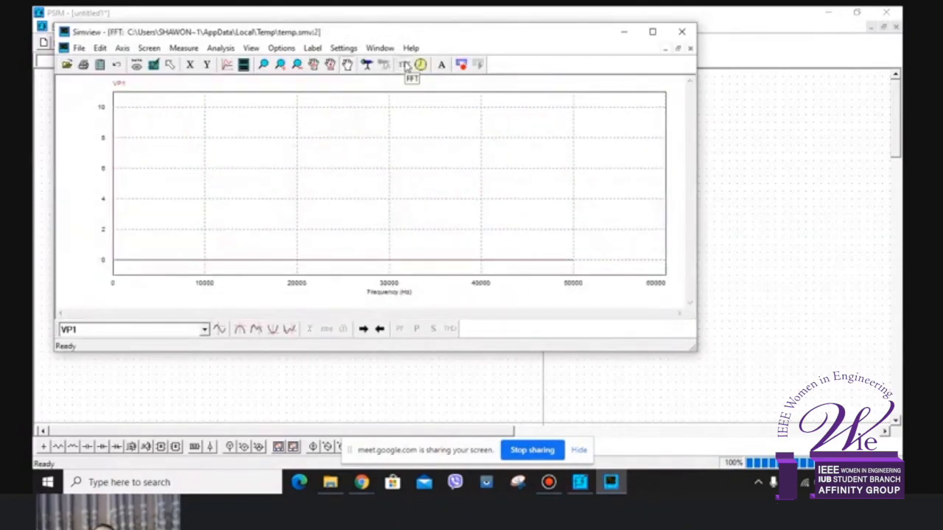
left_click(280, 65)
left_click_drag(187, 162, 354, 154)
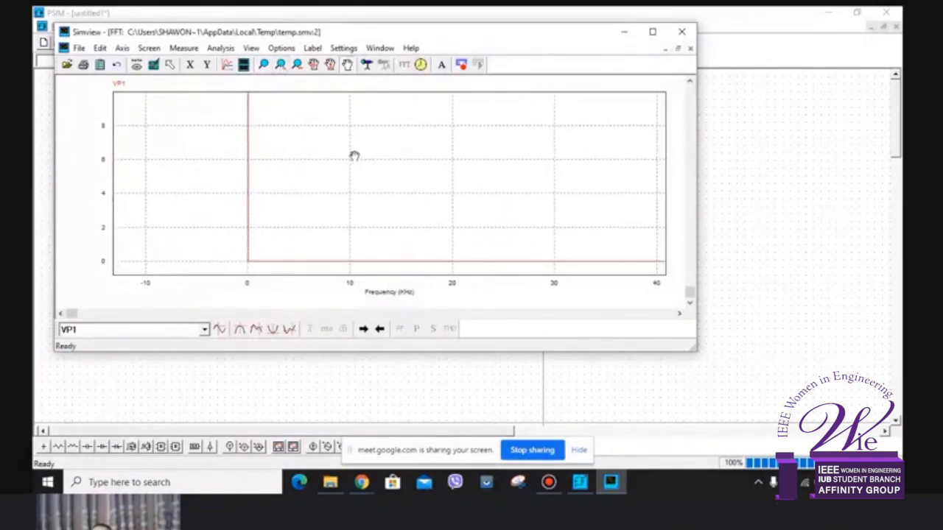
left_click(682, 33)
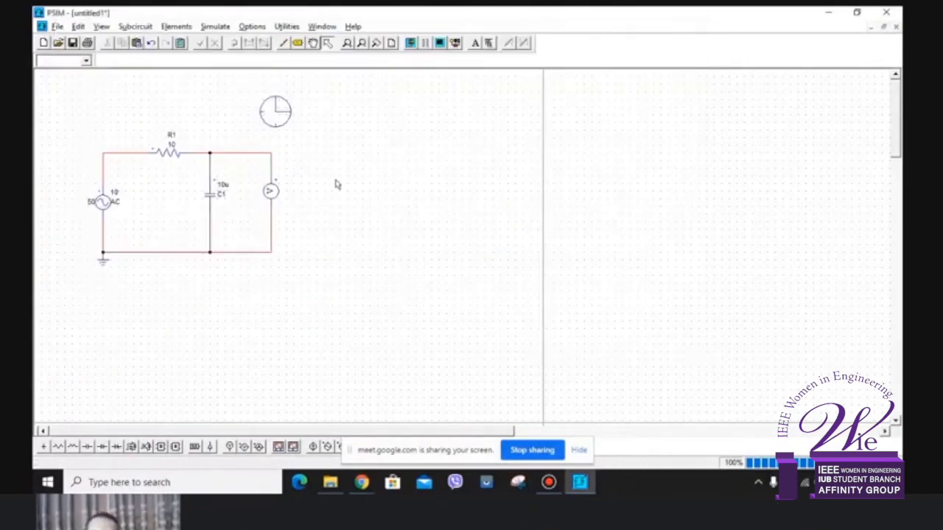
Set the capacitance of C1 to 1u.
double_click(219, 187)
key("BackSpace")
key("BackSpace")
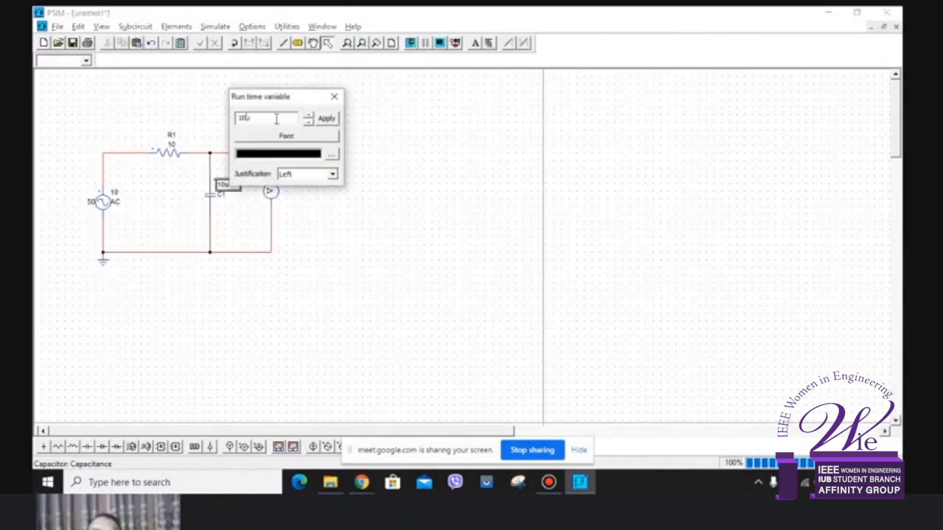
type("u")
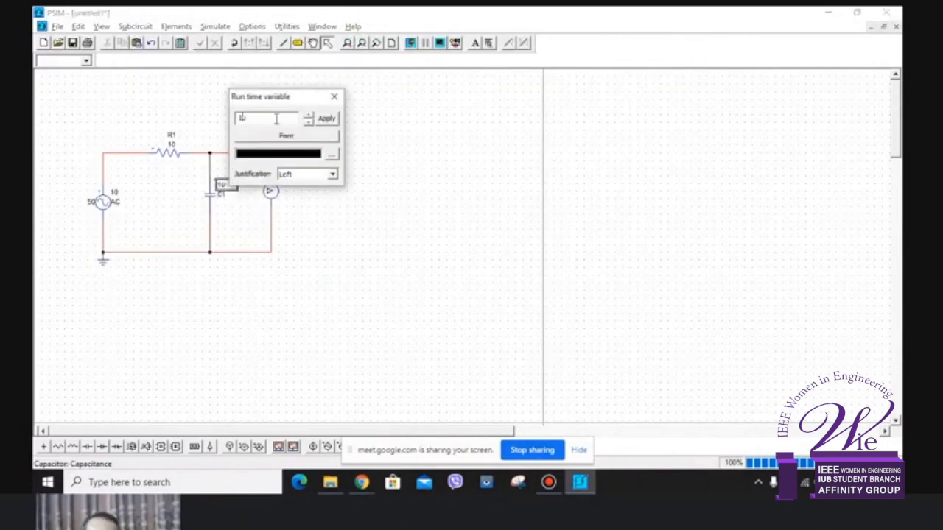
left_click(326, 118)
left_click(333, 96)
Simulate the circuit with the 1u capacitor, inspect VP1 in the time domain and as an FFT, and close Simview.
left_click(418, 46)
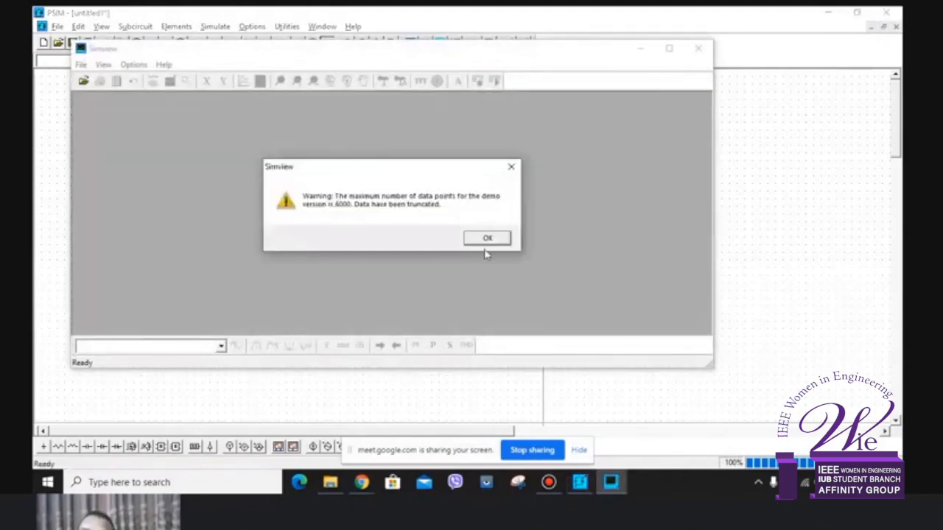
left_click(496, 238)
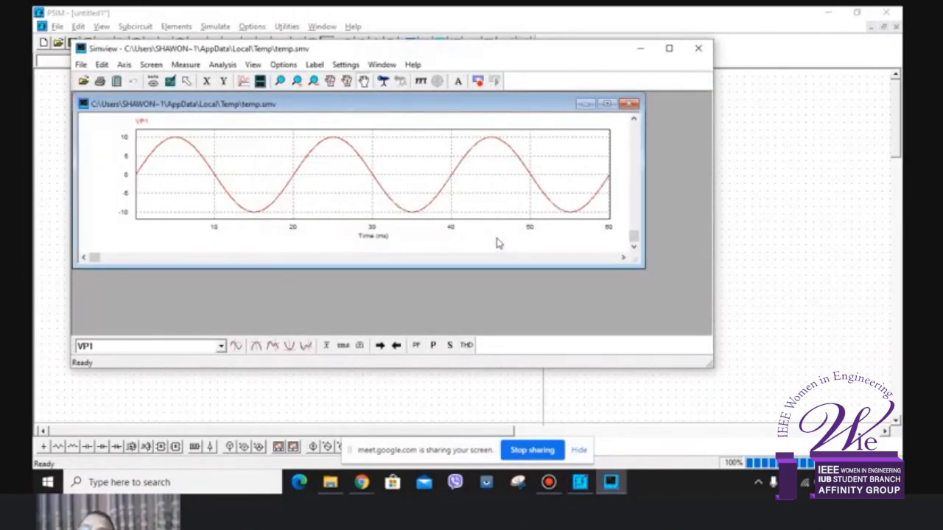
double_click(432, 102)
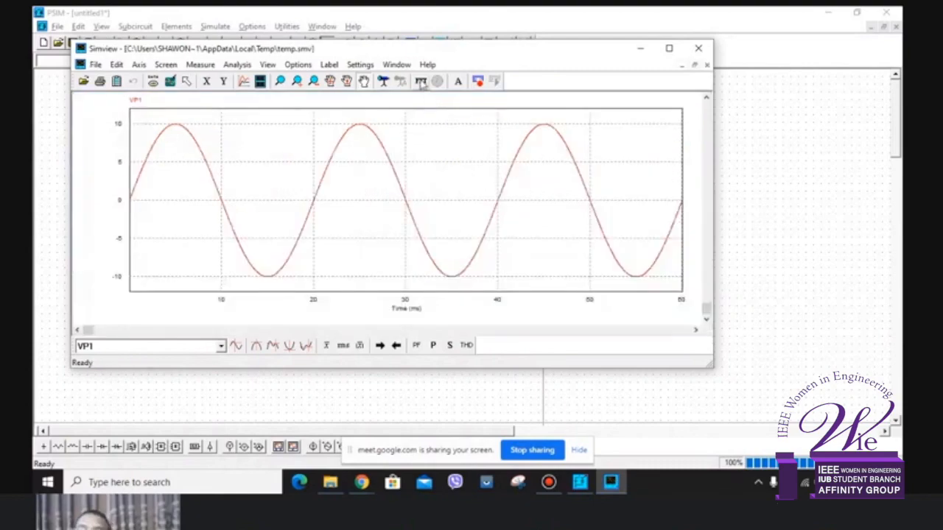
left_click(421, 82)
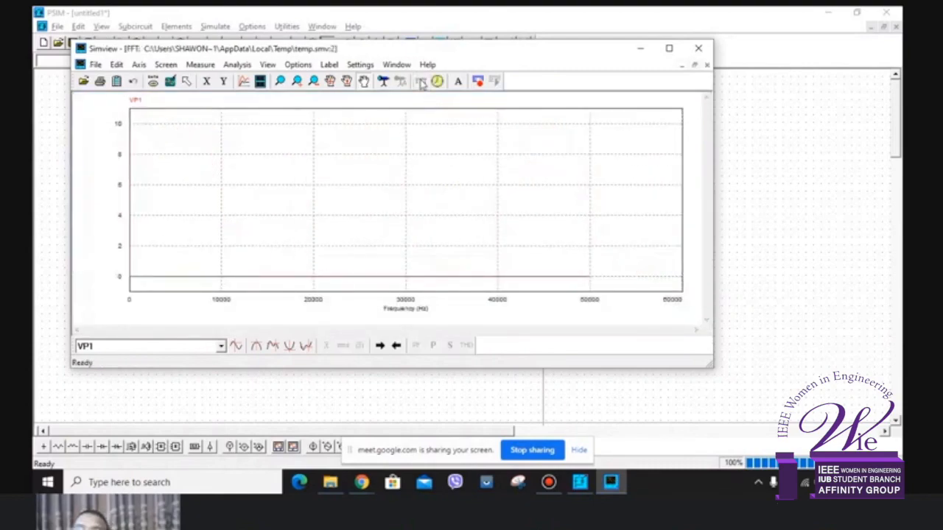
left_click(705, 49)
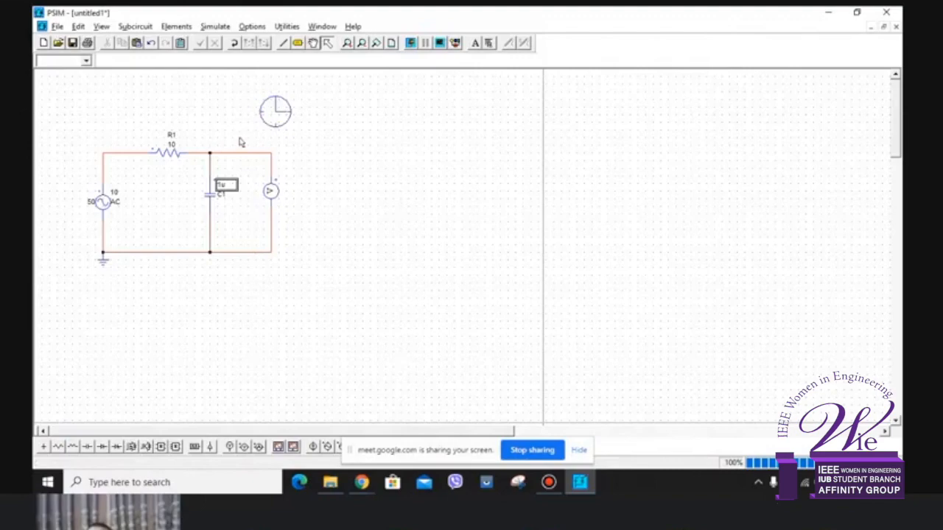
Delete the voltage probe branch across the circuit's output and undo the deletion.
left_click_drag(239, 138, 320, 280)
key("Delete")
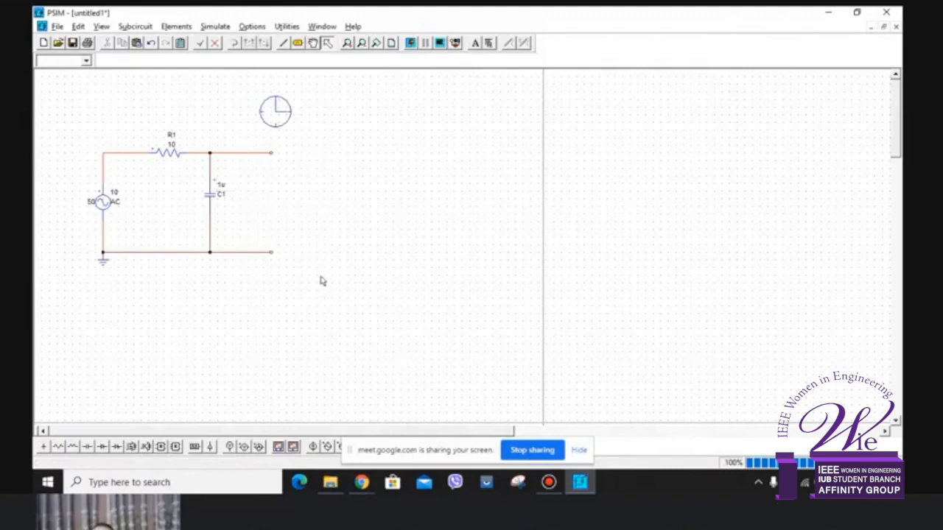
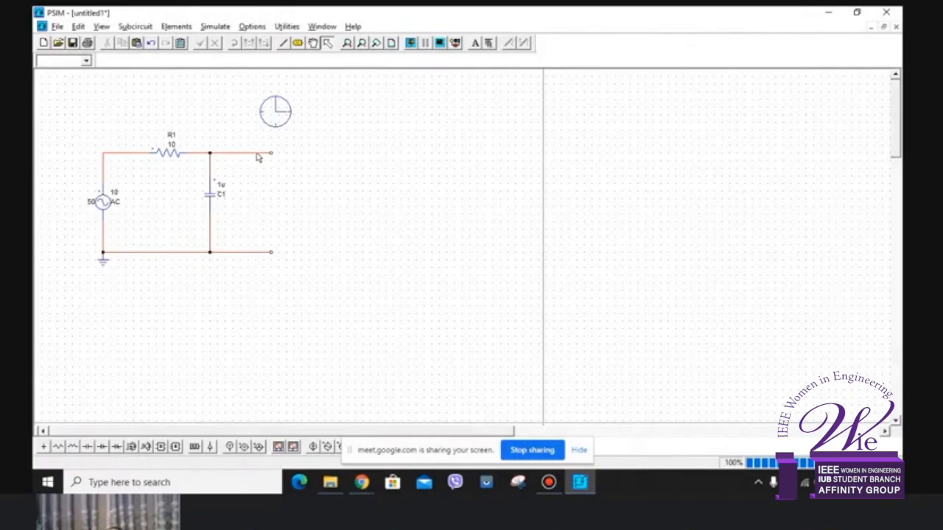
left_click(257, 153)
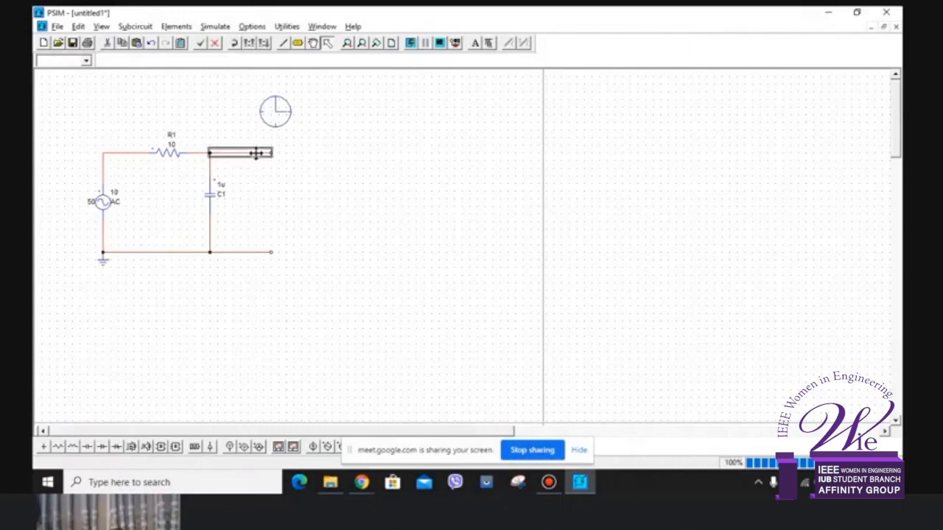
key("ctrl+z")
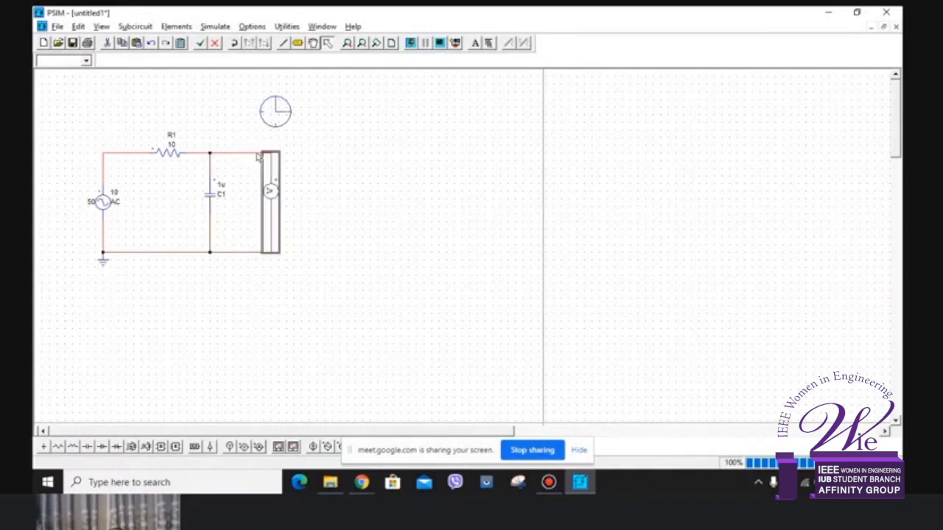
left_click(335, 218)
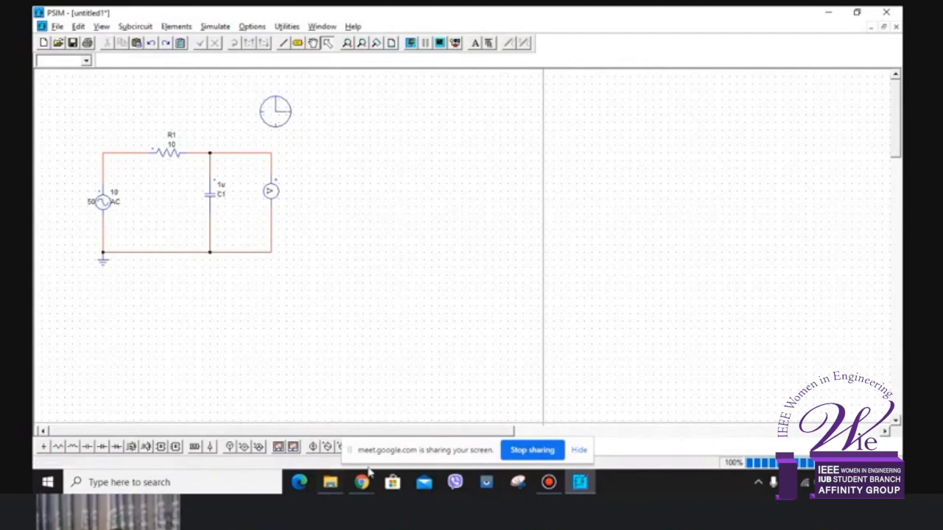
Rerun the simulation, view the VP1 waveform beside the schematic, hide the screen-sharing notice, and close Simview.
mouse_move(363, 482)
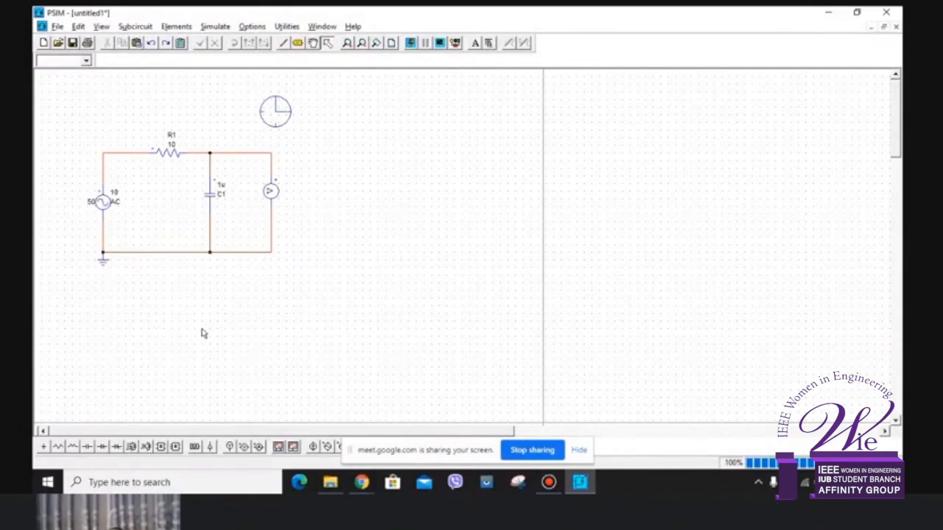
left_click(410, 43)
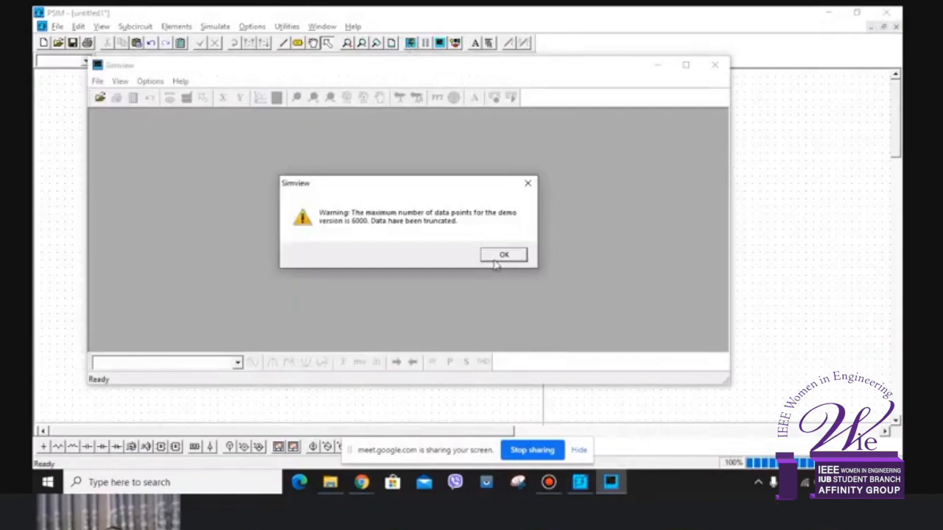
left_click(495, 258)
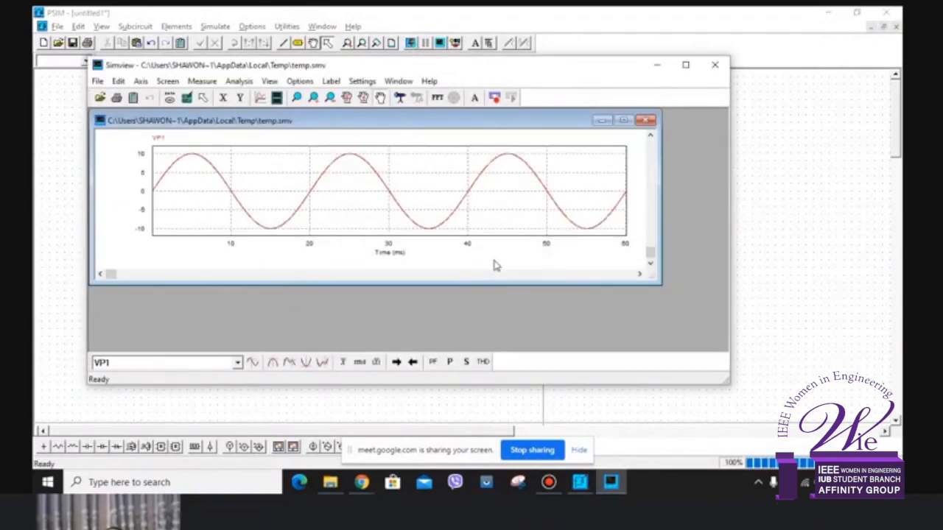
double_click(494, 121)
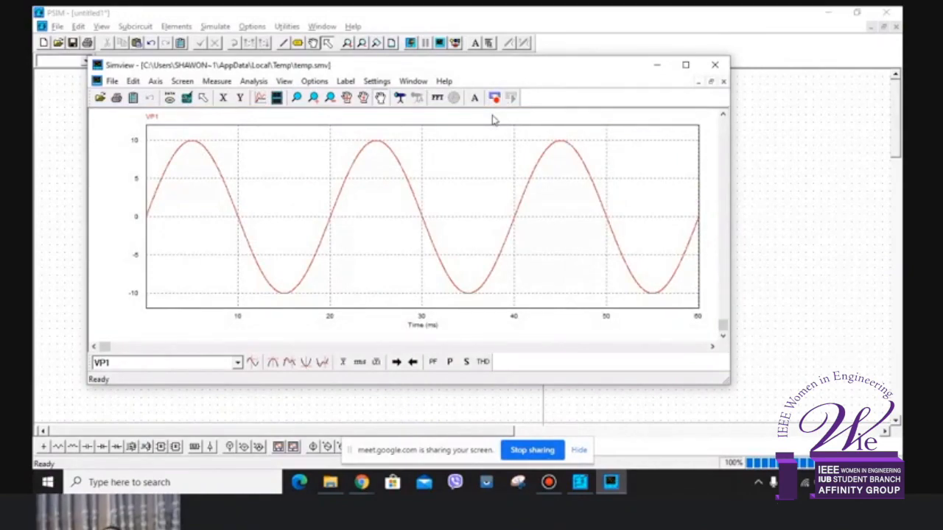
left_click_drag(571, 70, 698, 69)
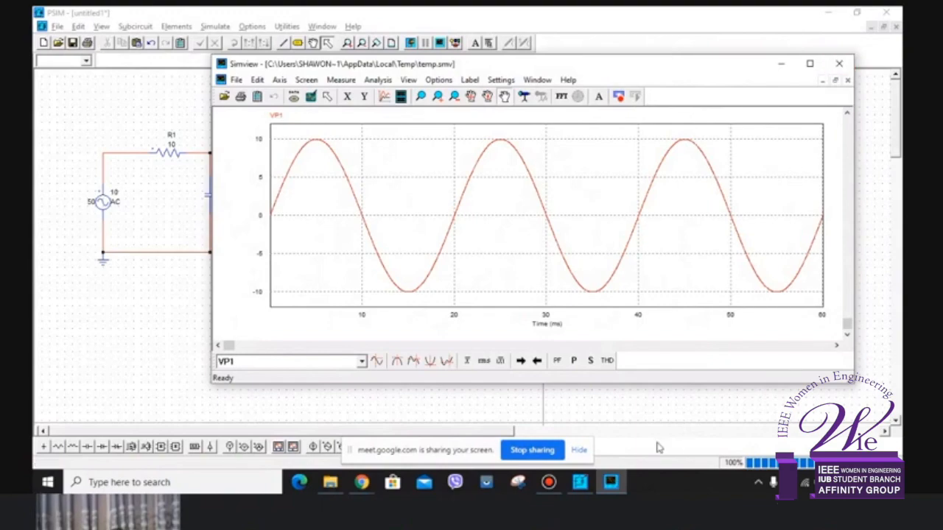
left_click(581, 451)
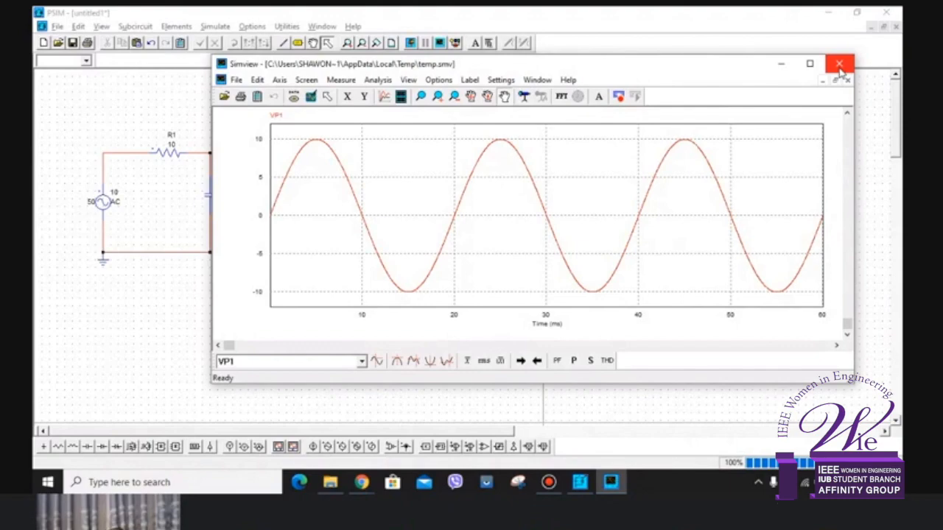
left_click(840, 67)
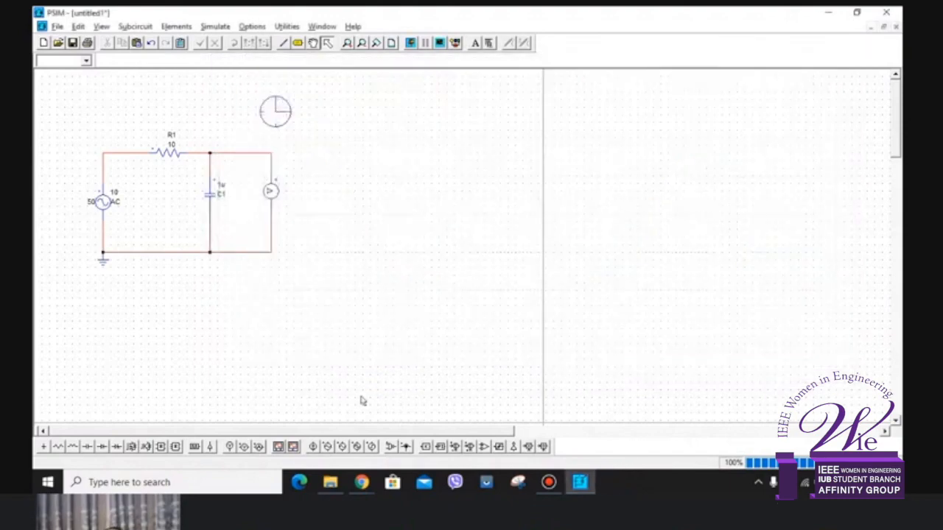
Place a DC voltage source below the AC source and a Summer (+/-) just outside the circuit, near the AC source's upper end.
left_click(312, 447)
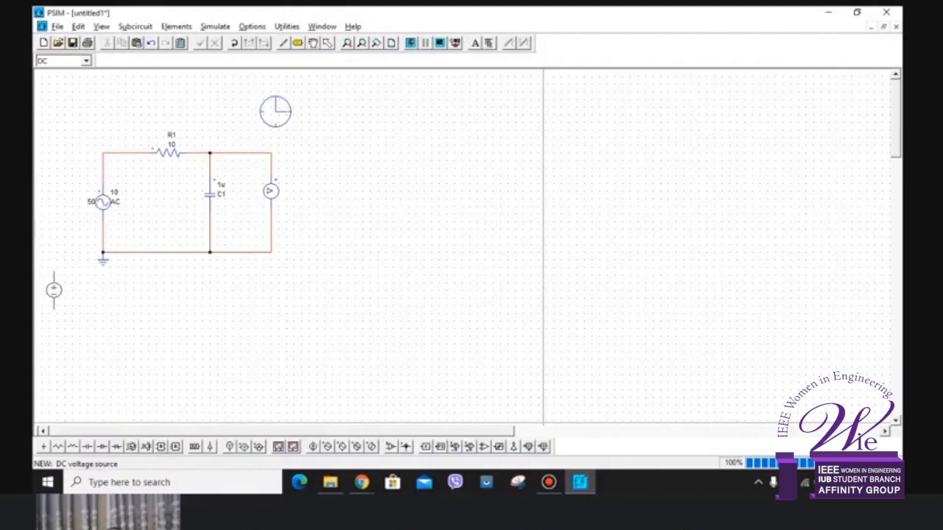
left_click(57, 286)
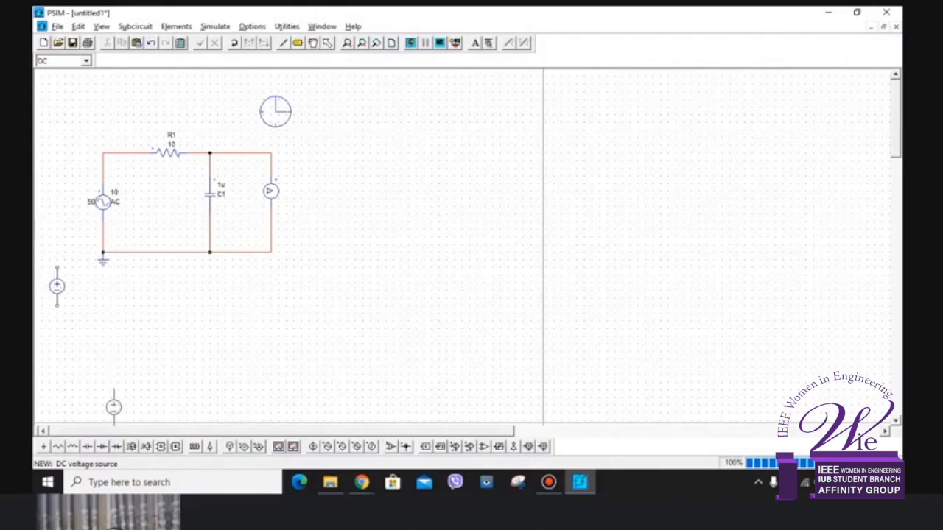
key("Escape")
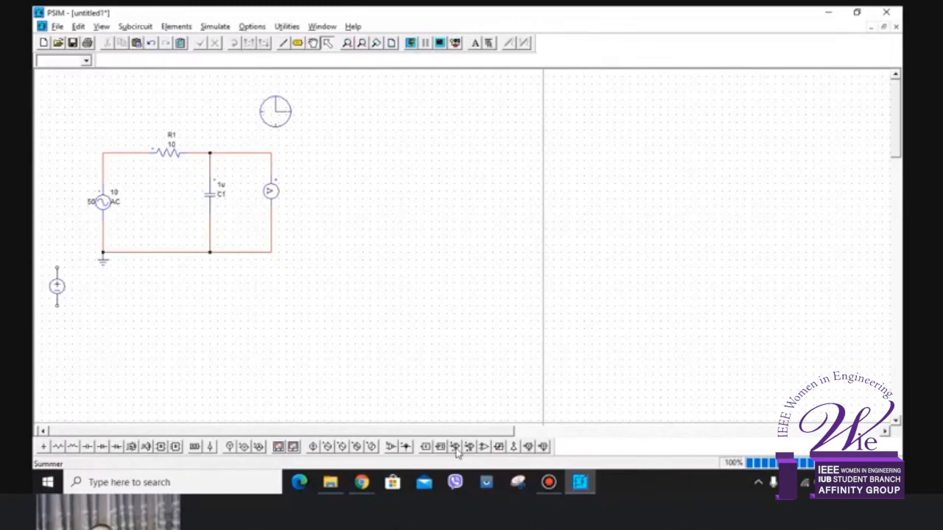
left_click(455, 446)
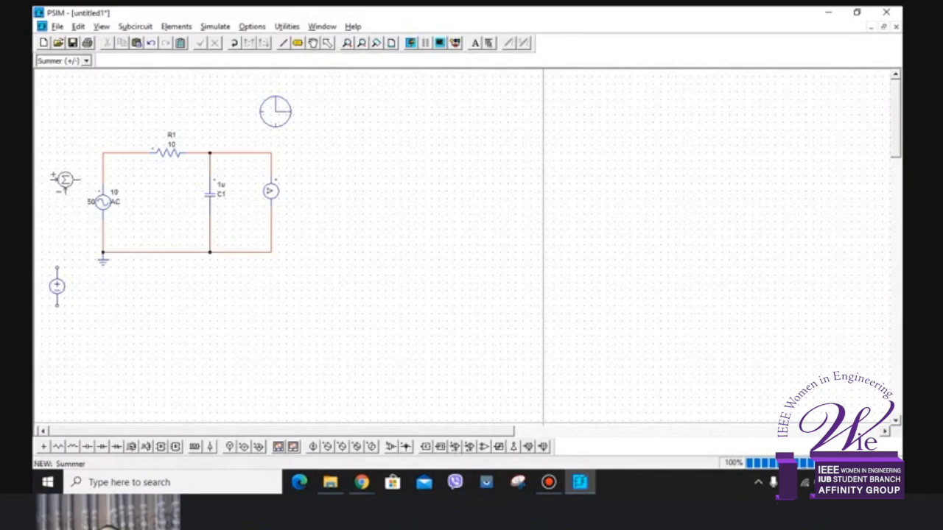
left_click(64, 175)
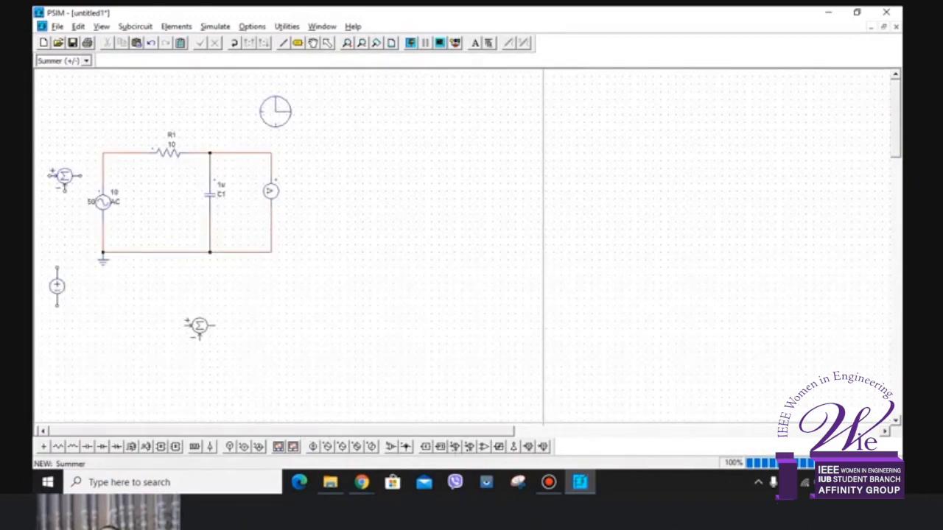
Leave summer placement and move the whole schematic, including the simulation control, toward the middle of the sheet.
right_click(203, 329)
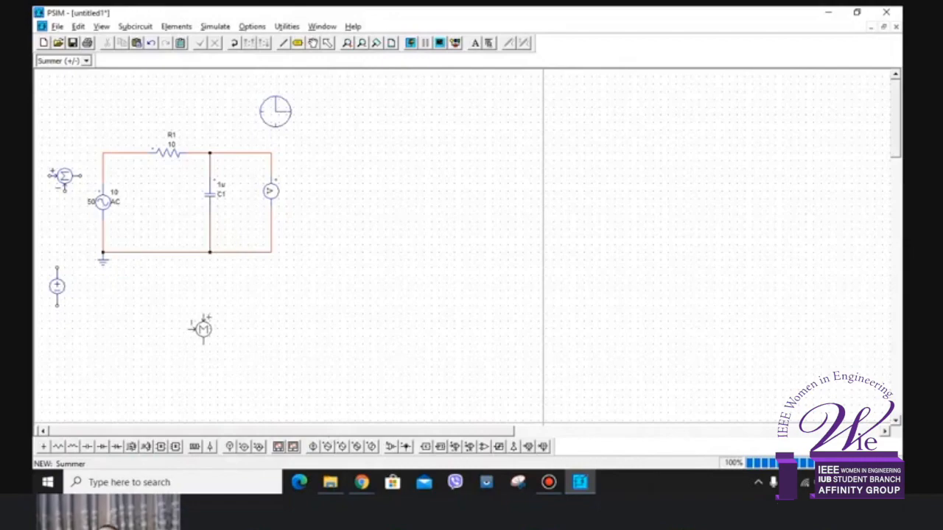
key("Escape")
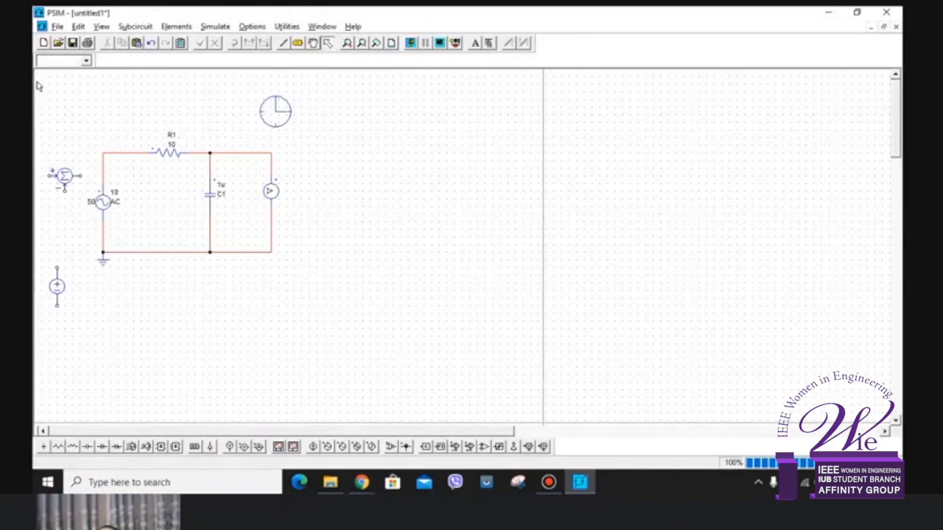
left_click_drag(37, 83, 352, 331)
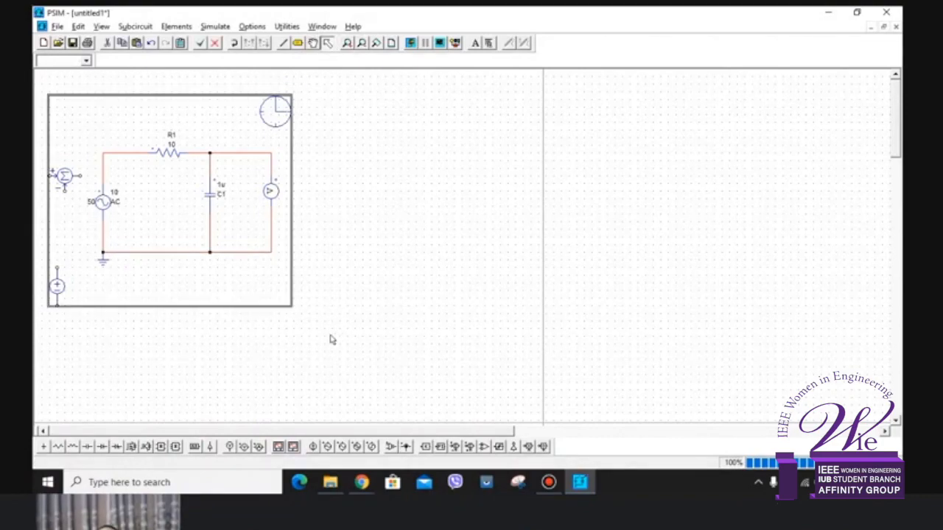
left_click_drag(225, 276, 426, 293)
left_click(186, 310)
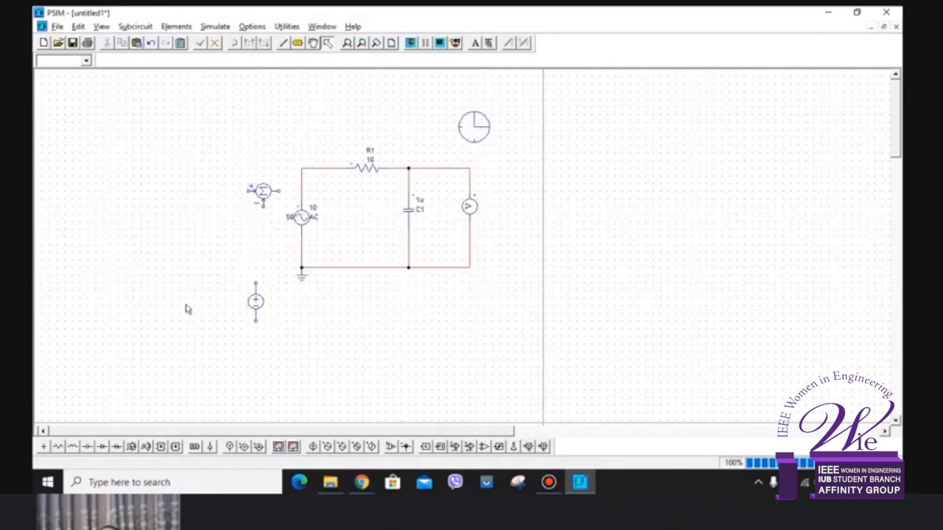
Replace the +/- summer with a Summer (+/+) and align it with the wire level of R1.
left_click(101, 28)
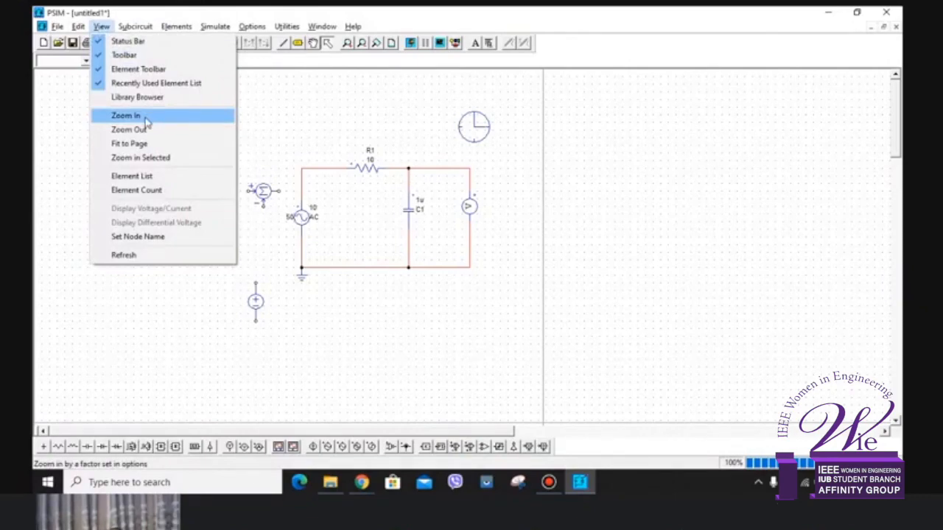
left_click(146, 121)
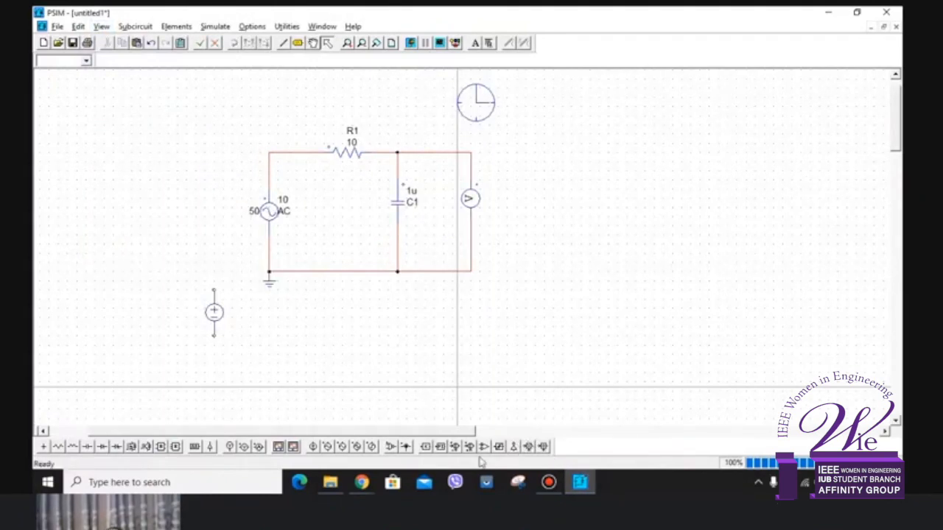
left_click(470, 448)
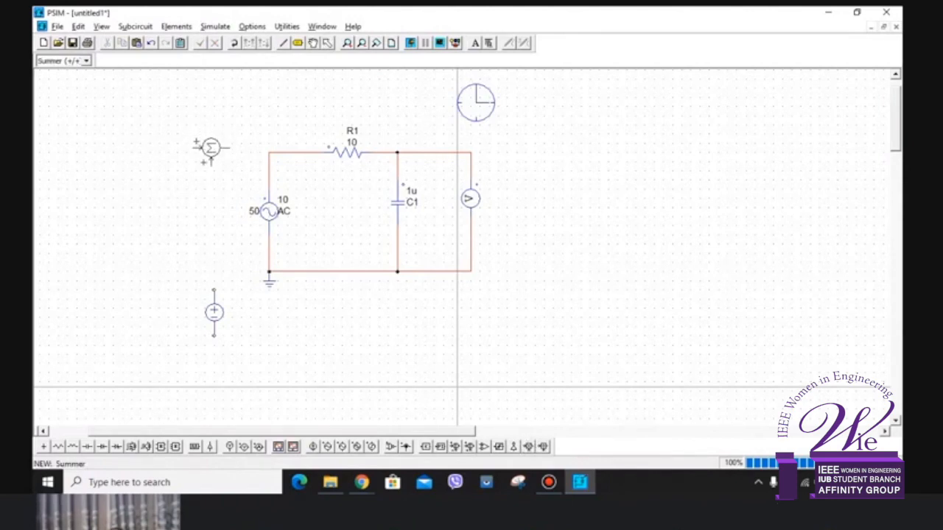
left_click(212, 144)
key("Escape")
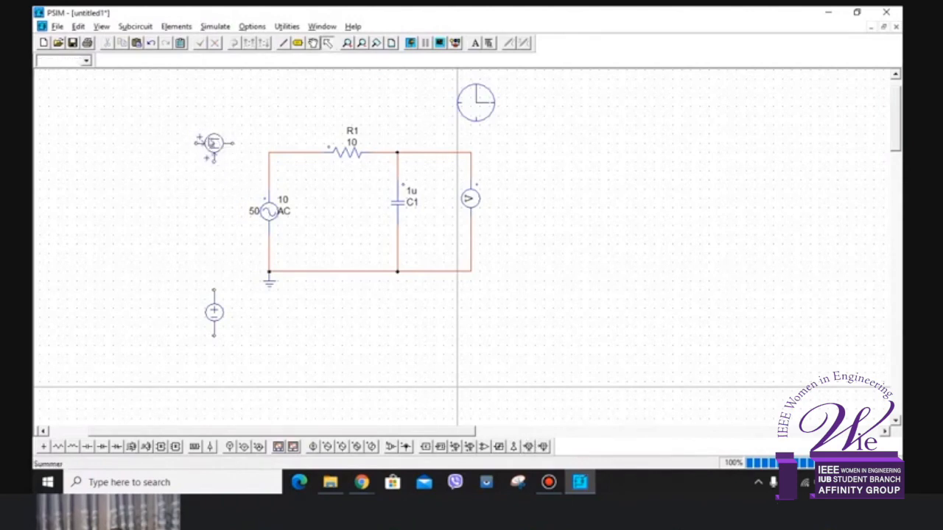
left_click(212, 147)
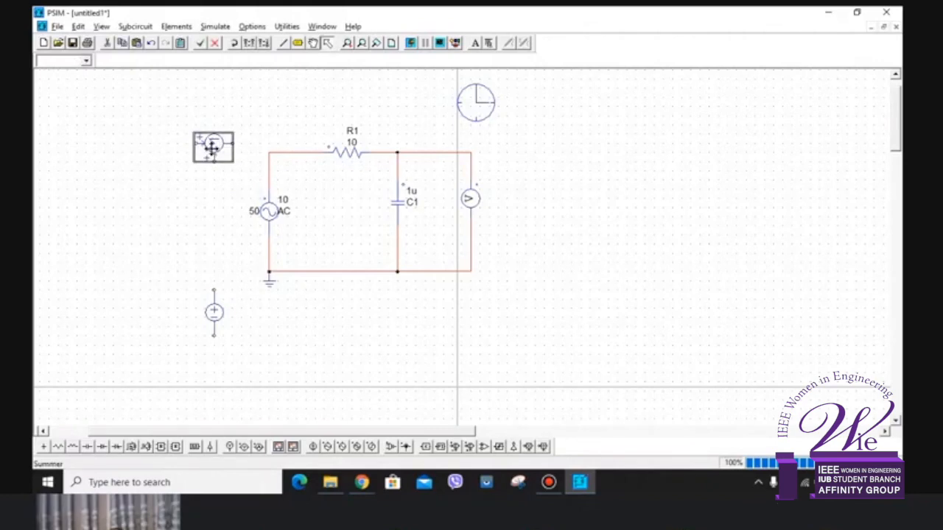
left_click_drag(213, 147, 212, 156)
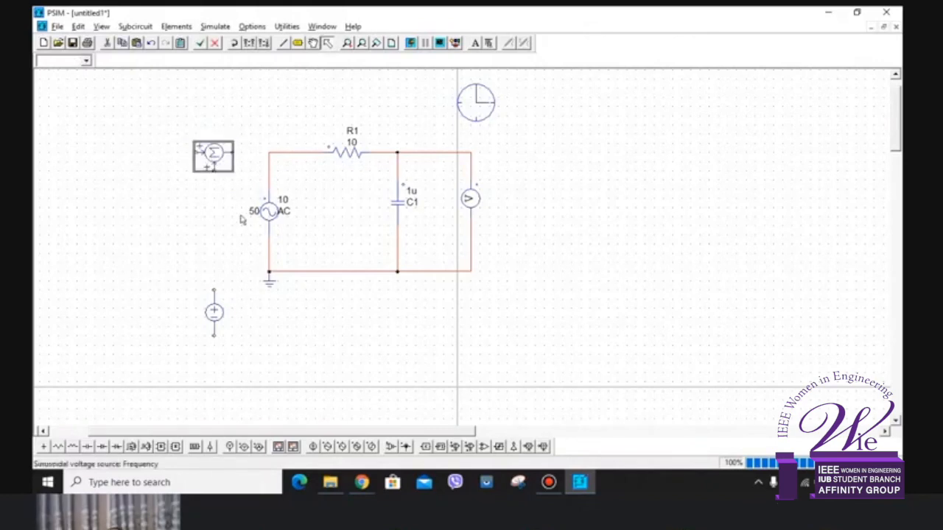
Move the AC source out of the circuit to below the summer and delete both of its connecting wires.
left_click(262, 212)
left_click_drag(265, 211, 185, 211)
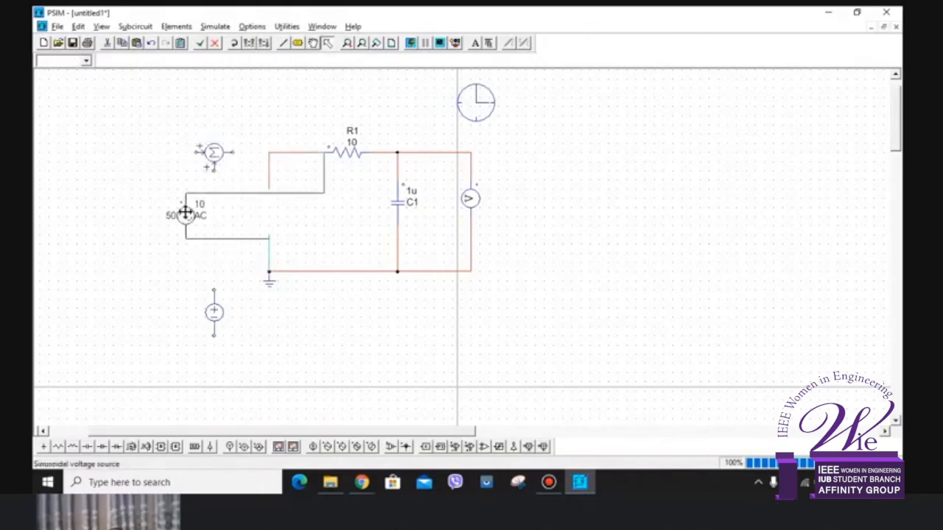
left_click(254, 190)
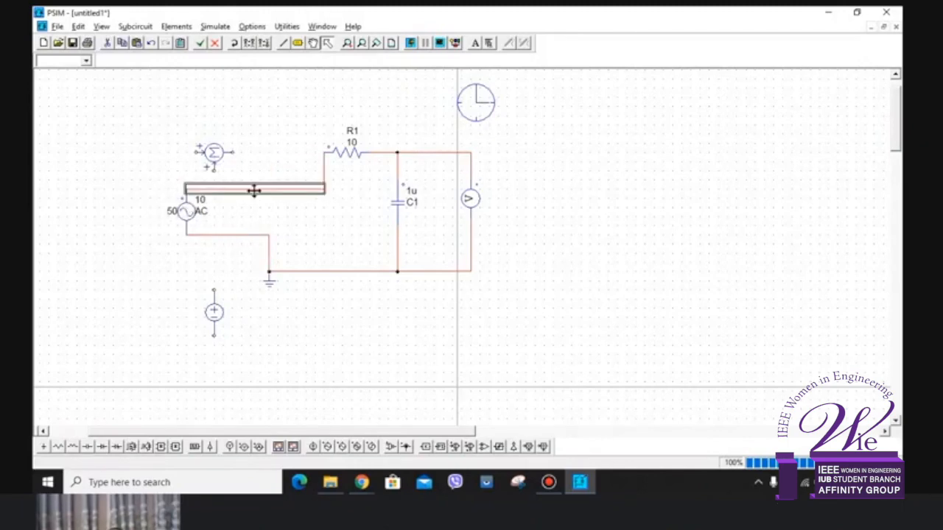
key("Delete")
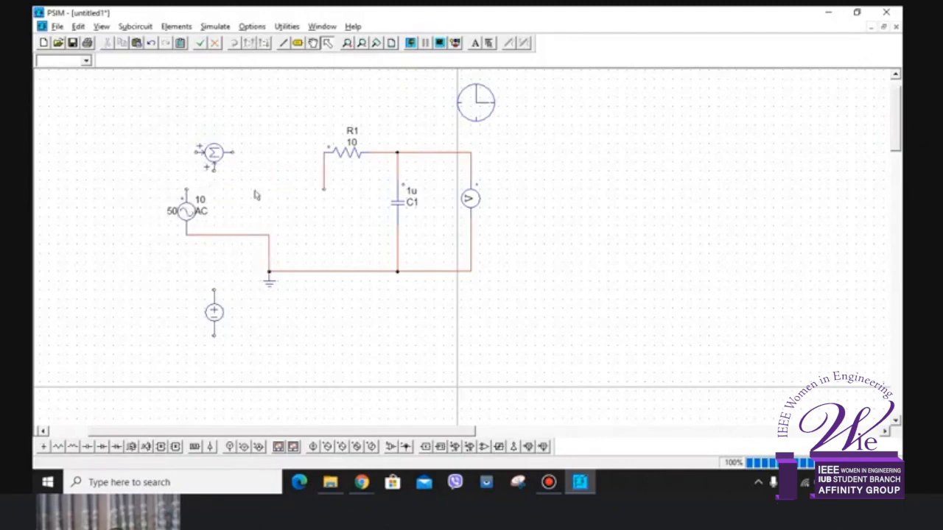
left_click(248, 234)
key("Delete")
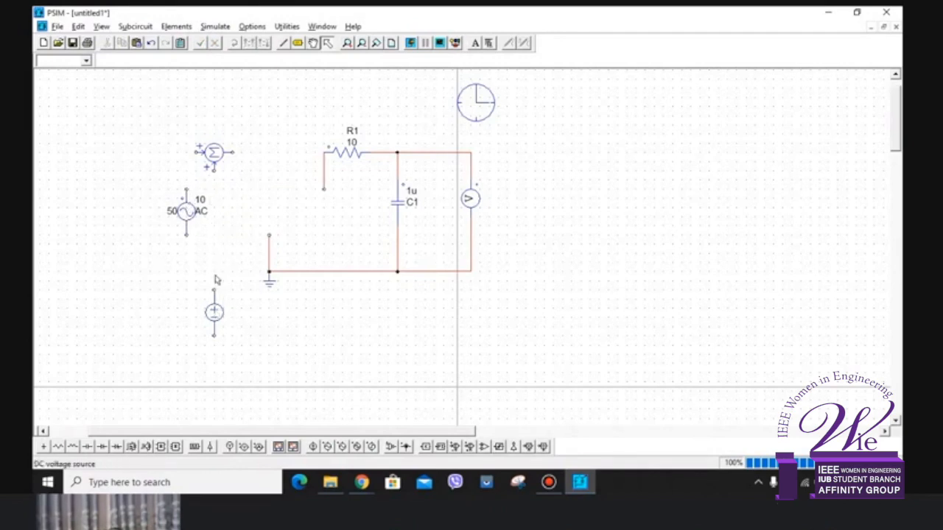
Position the DC voltage source beneath the summer and the AC source outward of the summer's horizontal input.
left_click_drag(216, 327, 140, 185)
left_click(187, 212)
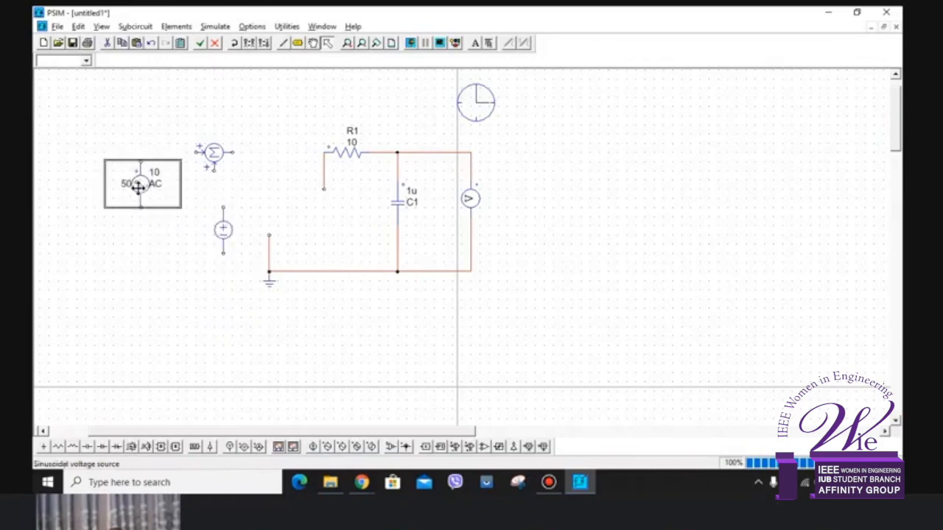
left_click(301, 81)
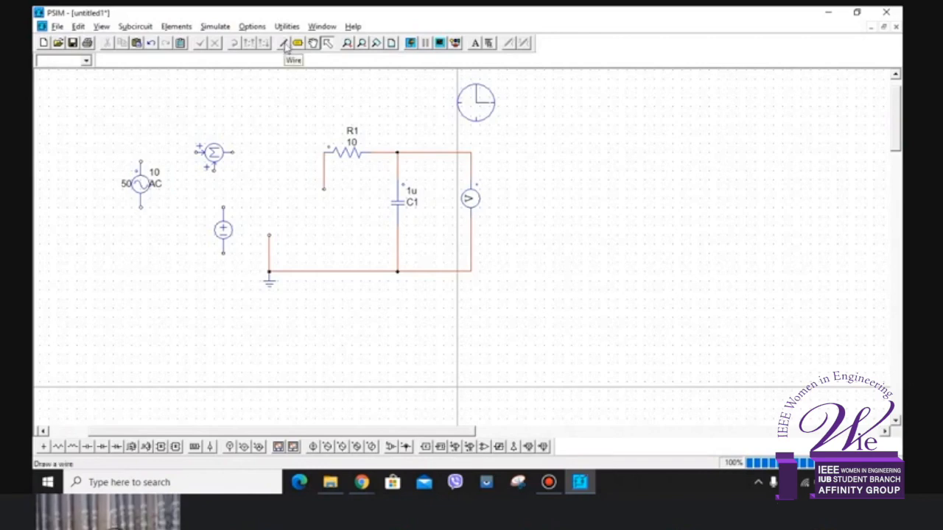
Wire the AC and DC sources to the summer's inputs, its output to R1, and both sources' lower terminals to ground.
left_click(284, 44)
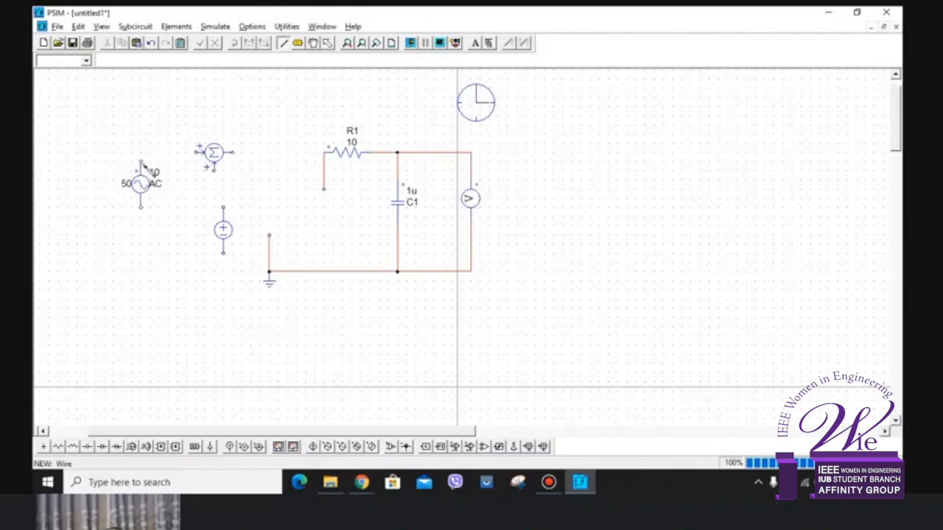
left_click_drag(141, 164, 199, 153)
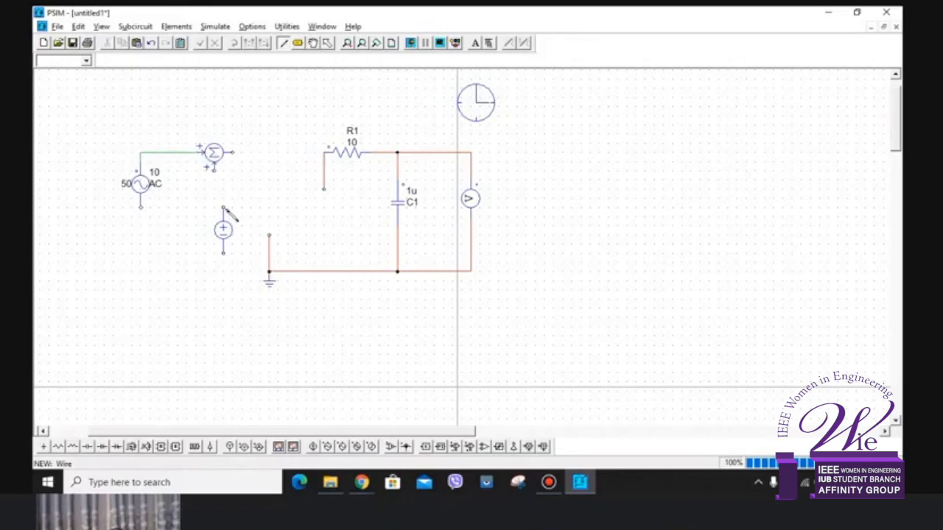
left_click_drag(223, 209, 214, 171)
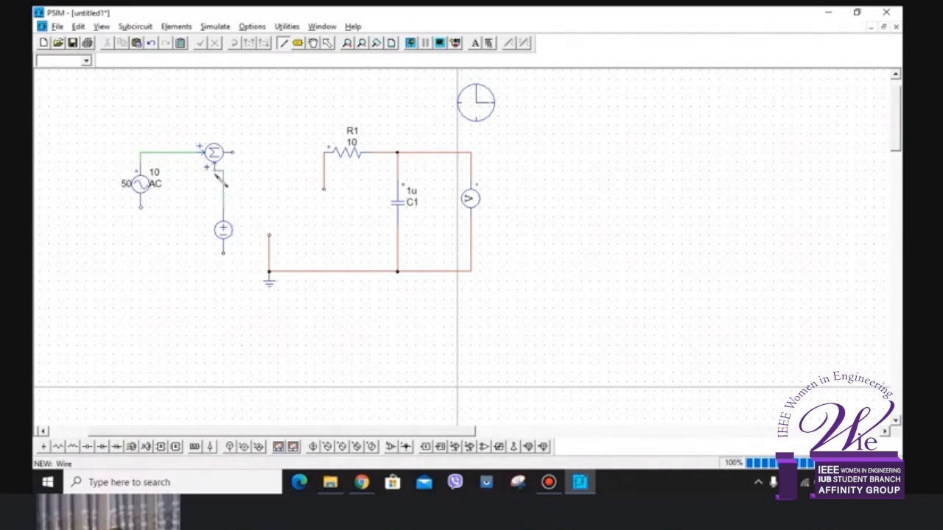
mouse_move(215, 172)
left_mouse_down()
mouse_move(259, 153)
mouse_move(325, 153)
left_mouse_up()
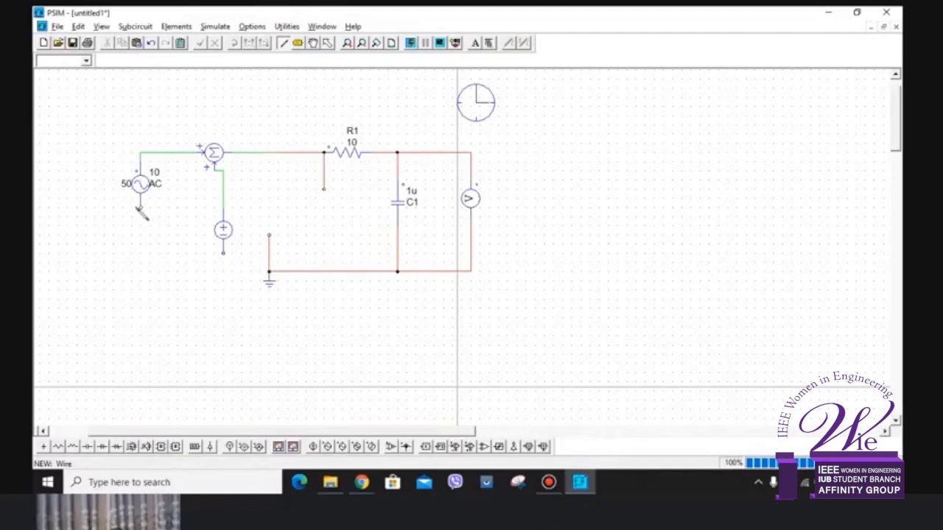
mouse_move(140, 207)
left_mouse_down()
mouse_move(141, 251)
mouse_move(224, 254)
mouse_move(268, 269)
left_mouse_up()
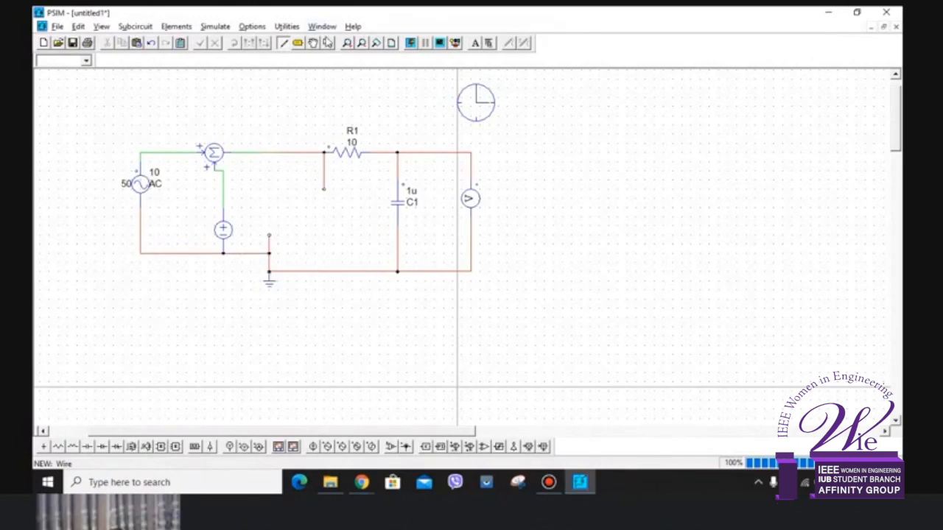
Delete the two leftover wire stubs above the ground connection and below R1's input end.
left_click(328, 43)
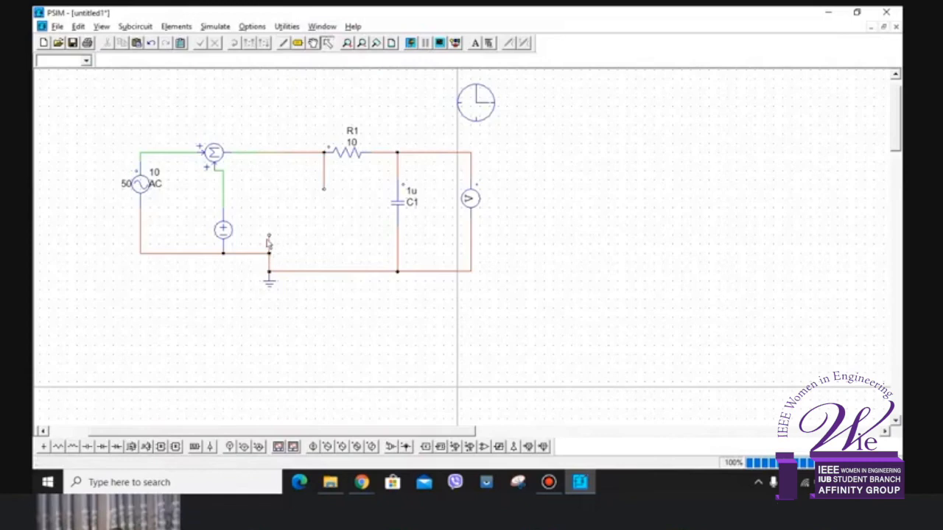
left_click(269, 245)
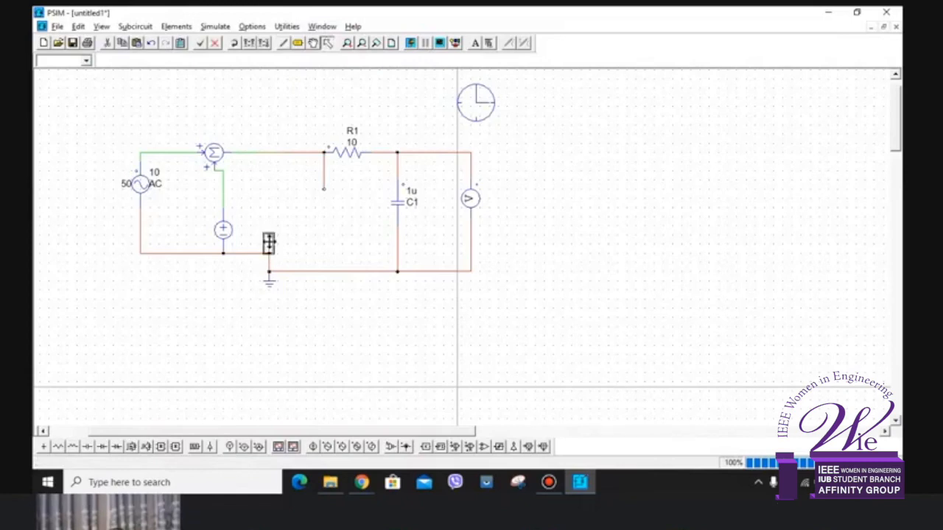
key("Delete")
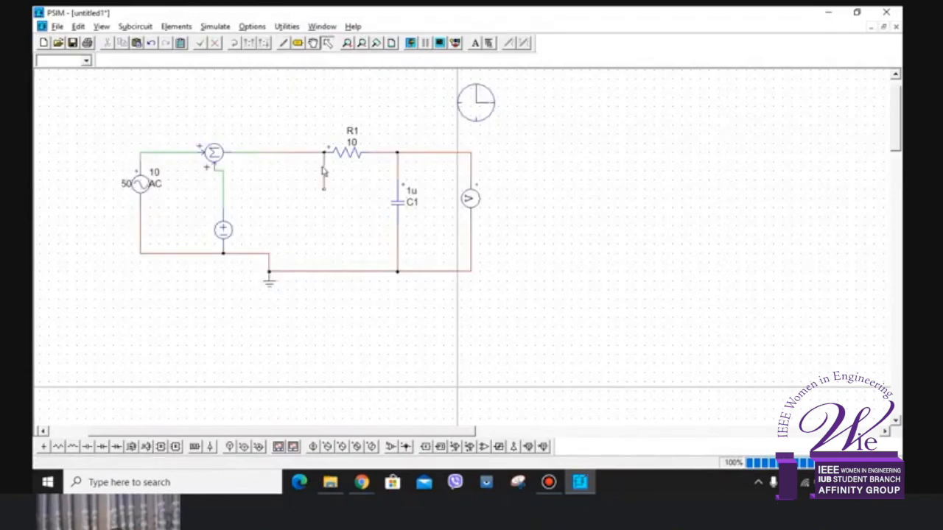
left_click(323, 177)
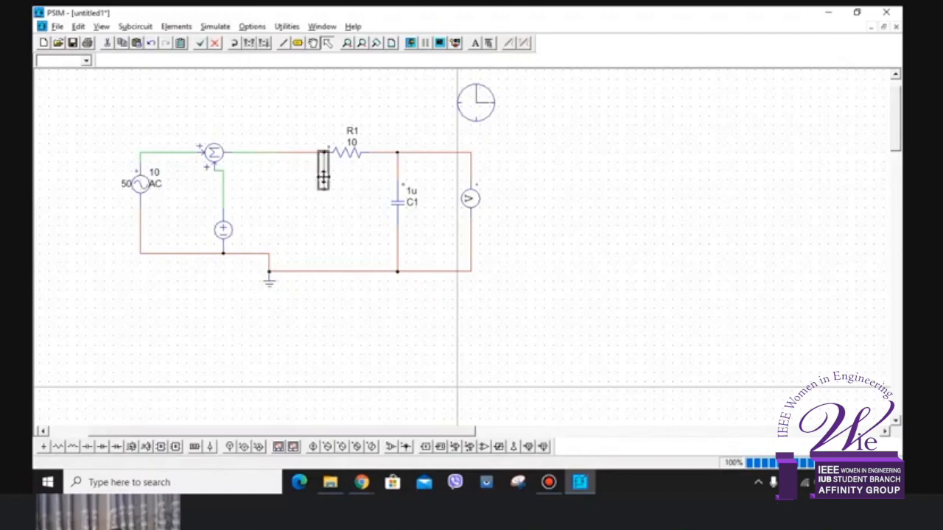
key("Delete")
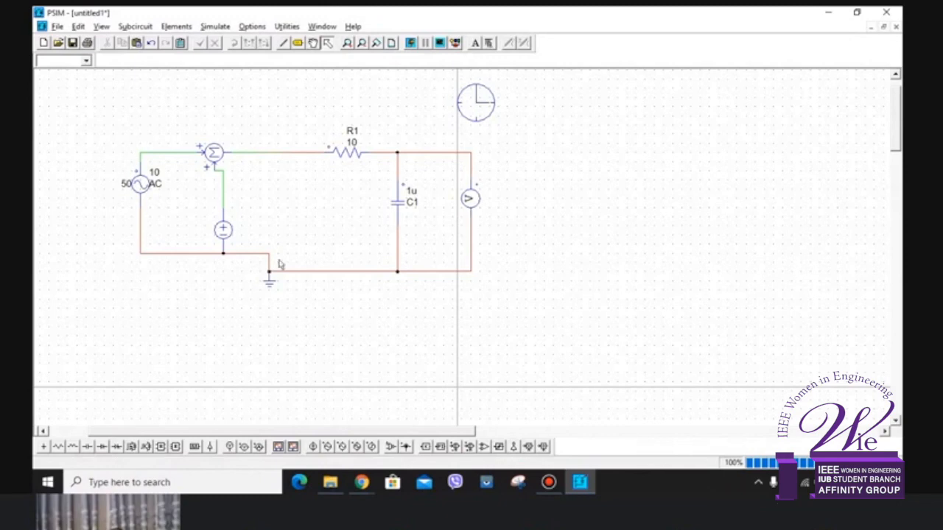
Set the DC voltage source's amplitude to 10 and display its name and amplitude on the schematic.
double_click(224, 230)
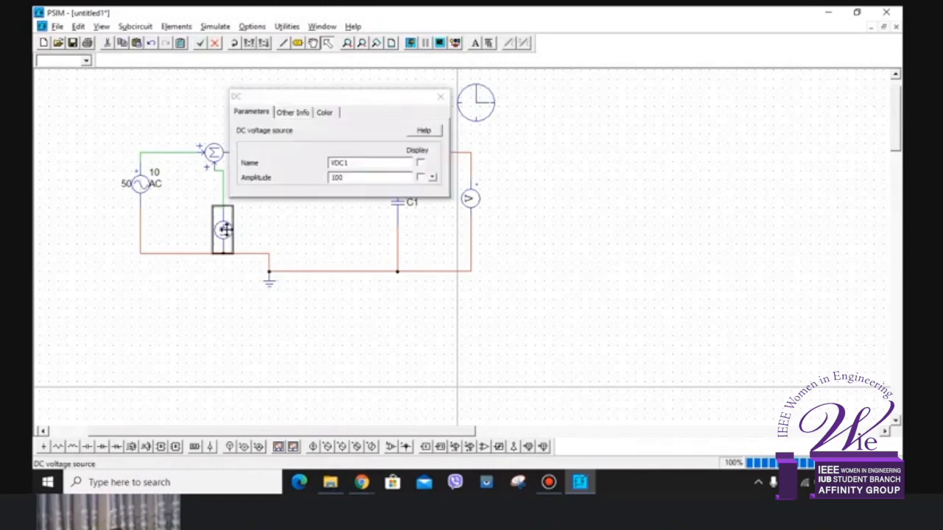
left_click(374, 176)
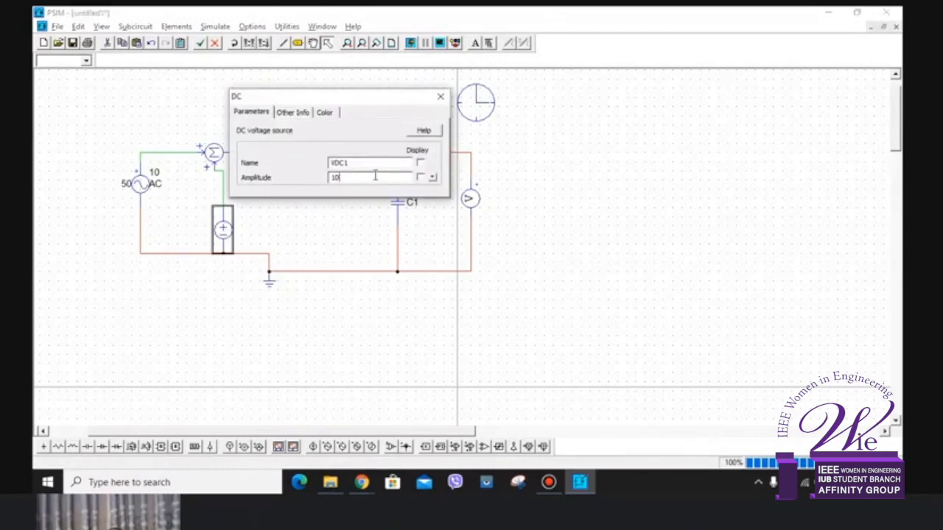
left_click(419, 177)
left_click(419, 162)
left_click(440, 98)
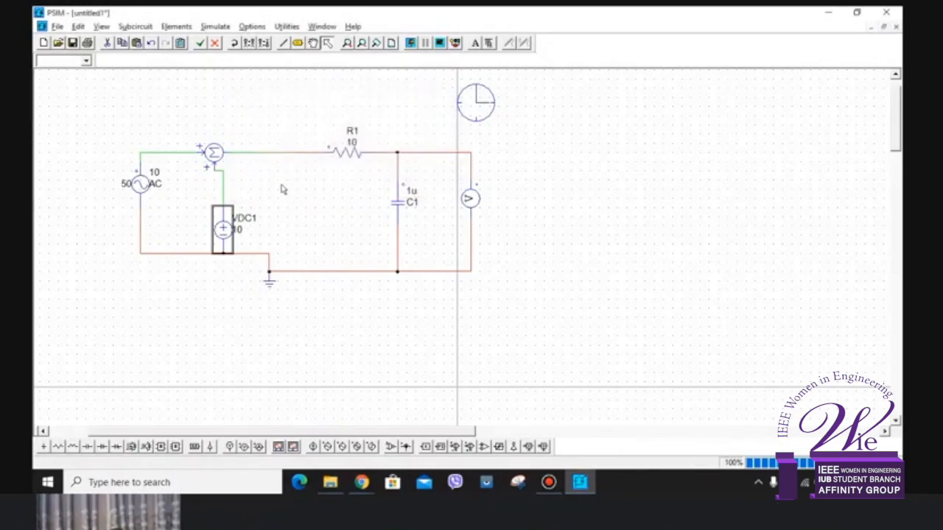
left_click(281, 189)
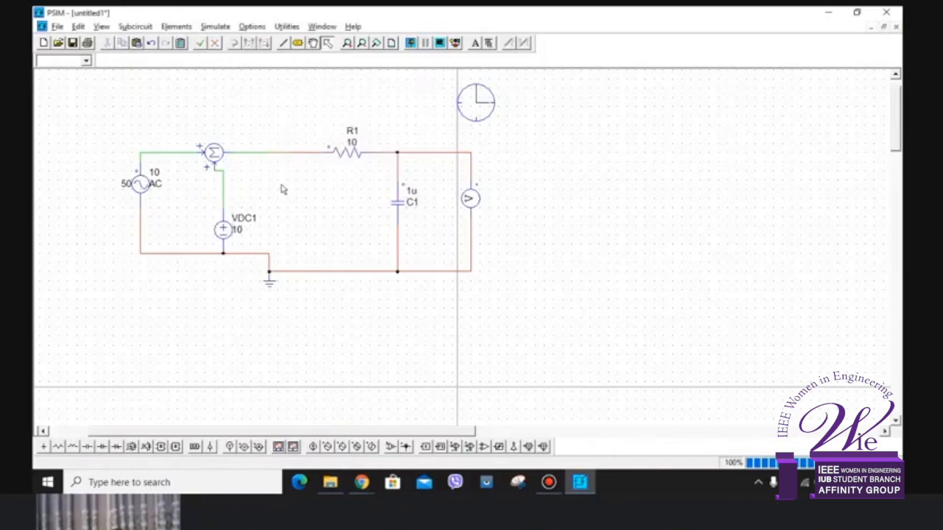
Change the amplitude of DC source VDC1 to 5.
double_click(225, 228)
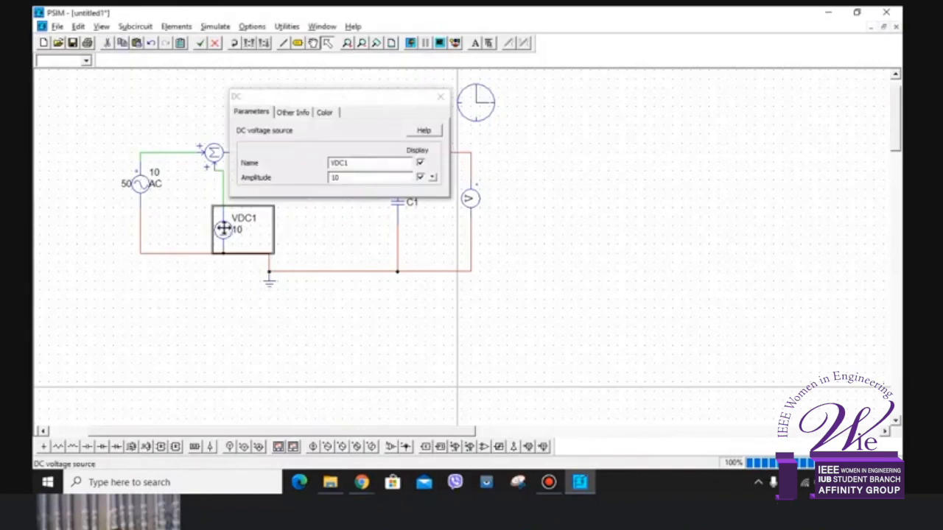
left_click(357, 177)
key("BackSpace")
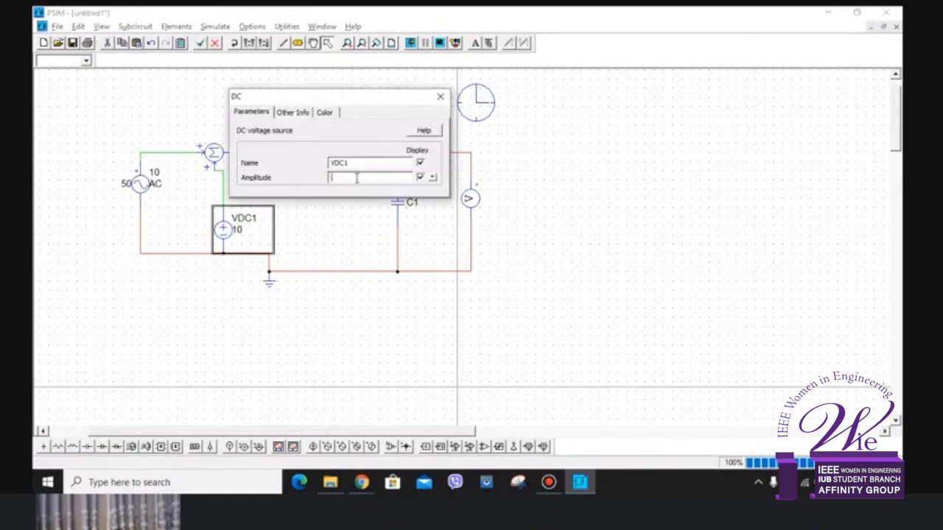
type("5")
left_click(441, 97)
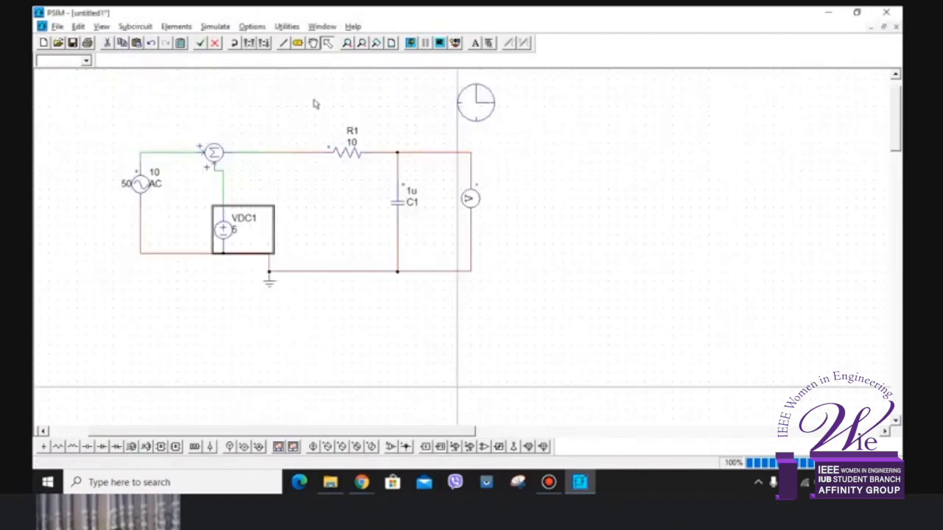
left_click(314, 102)
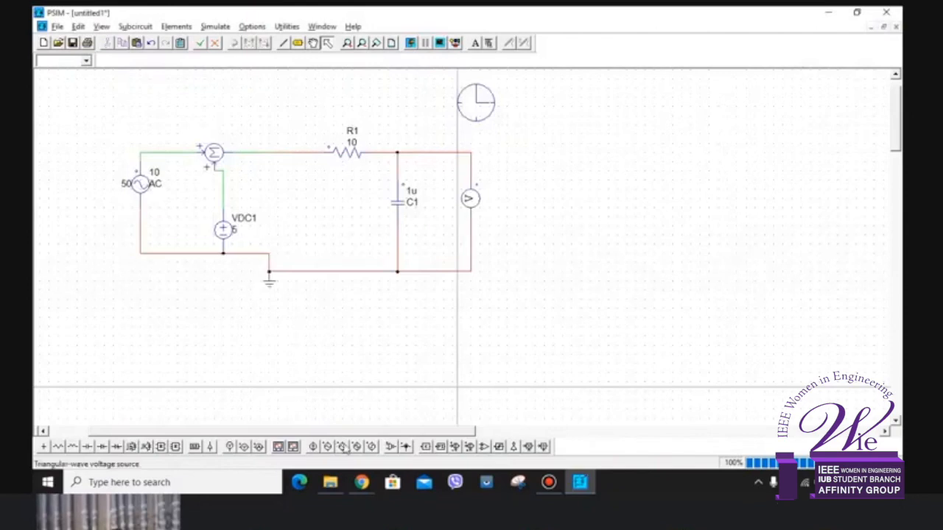
Place node-to-ground voltage probes on the summer's output wire and on the wire from the AC source to the summer.
left_click(231, 447)
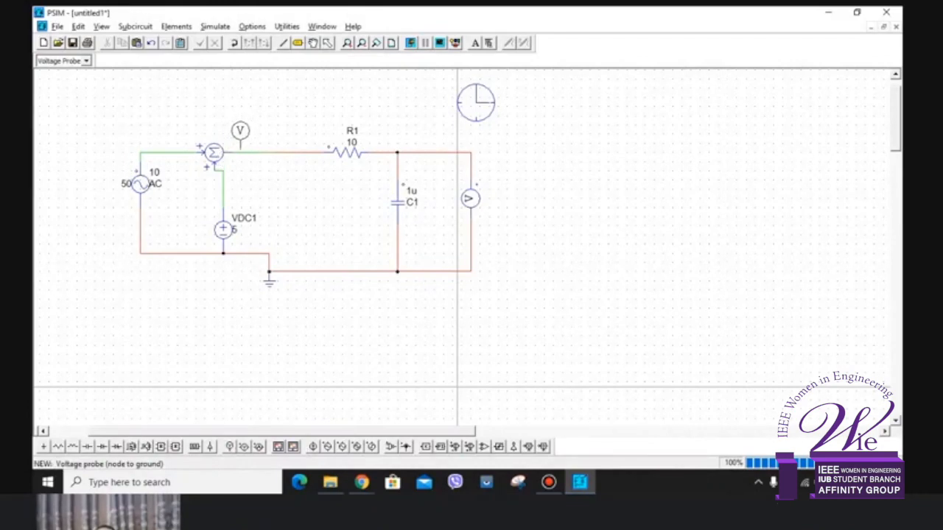
left_click(242, 151)
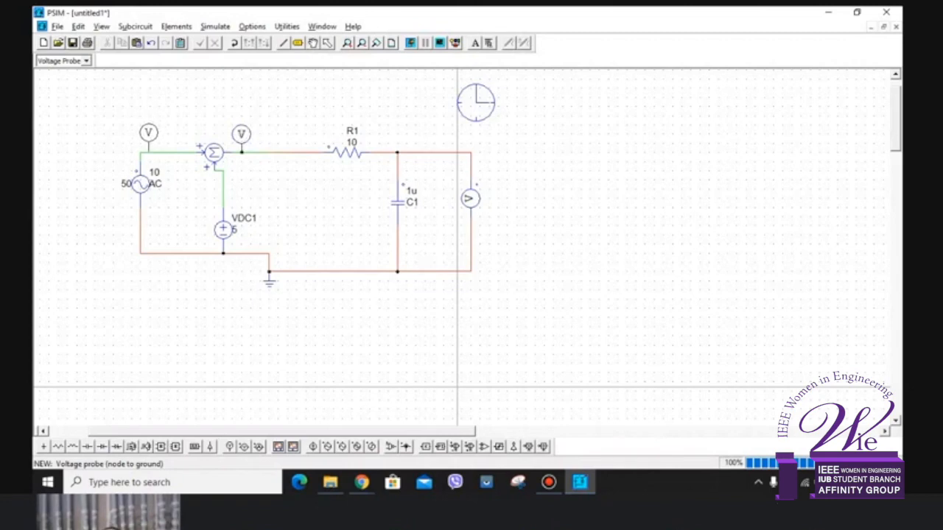
left_click(150, 151)
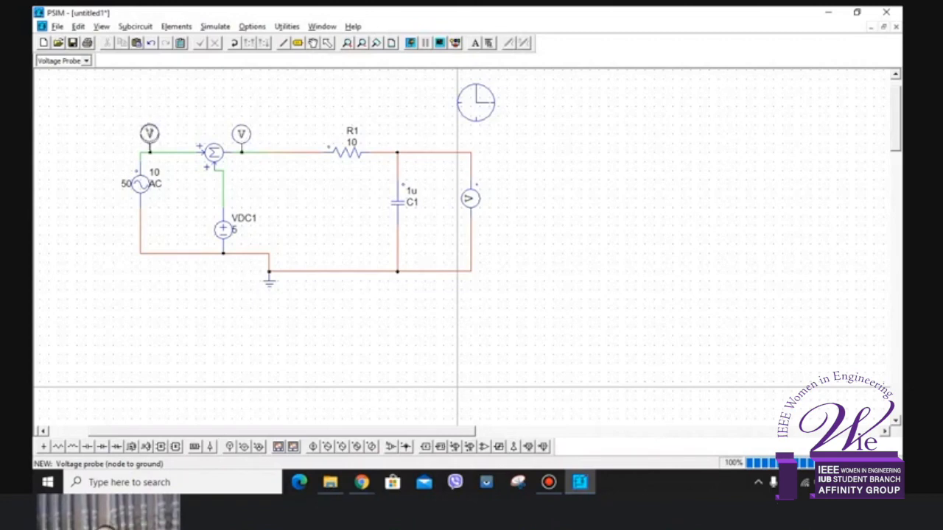
key("Escape")
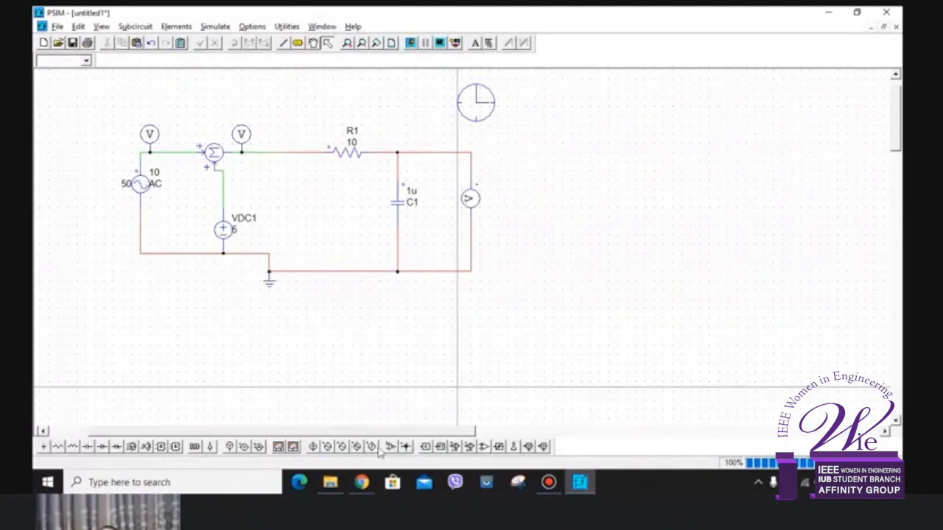
left_click(231, 448)
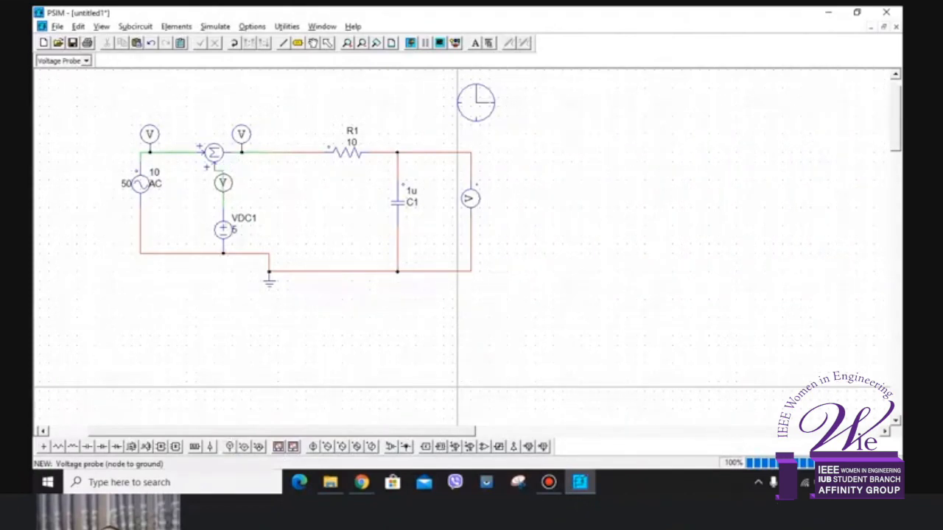
left_click(224, 183)
key("Escape")
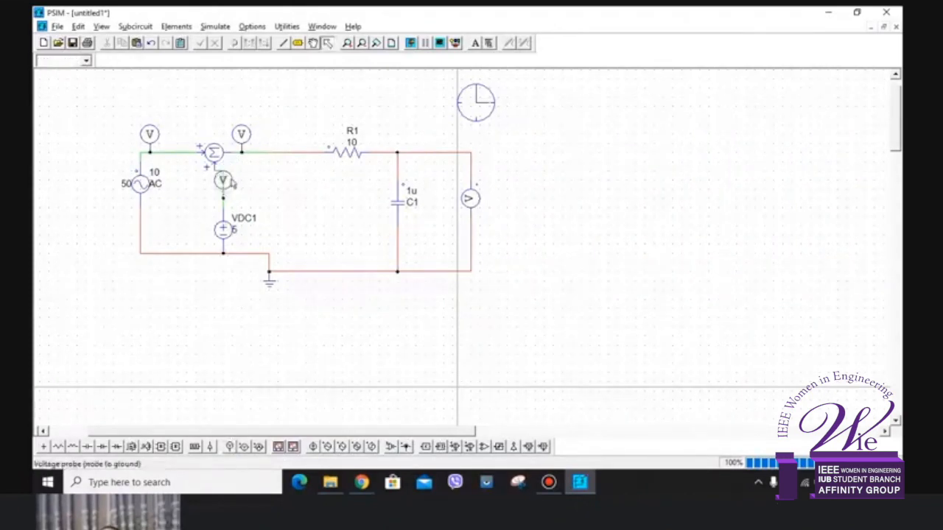
left_click(231, 183)
key("Delete")
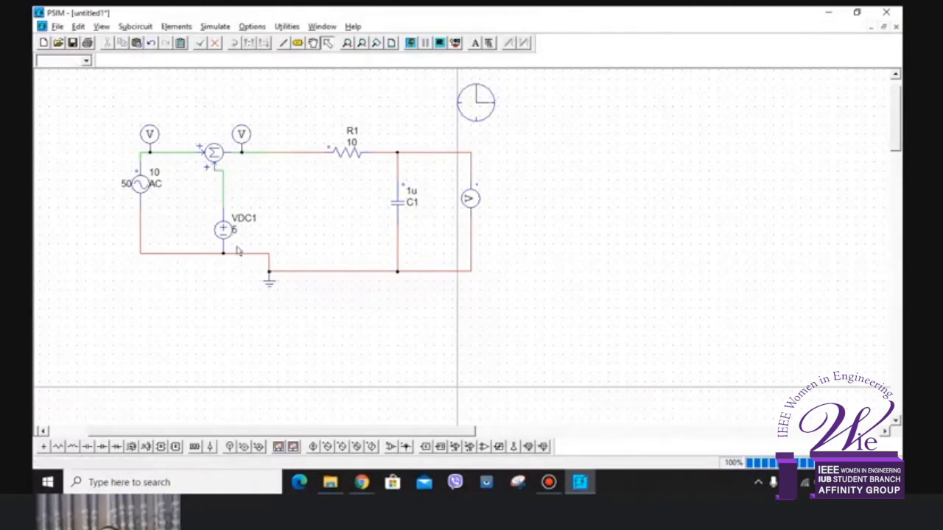
Place a rotated voltage probe on the wire between the summer and VDC1, and delete the extra probe beside it.
left_click(229, 446)
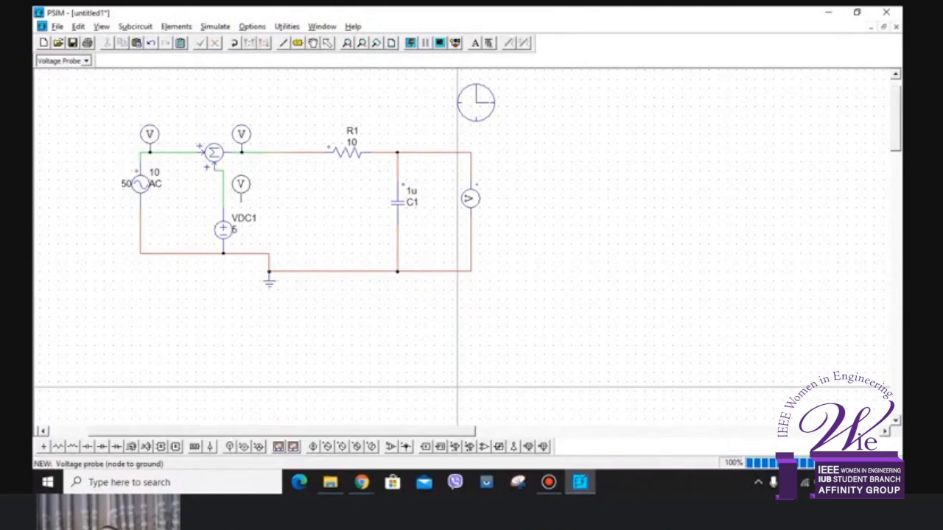
right_click(241, 188)
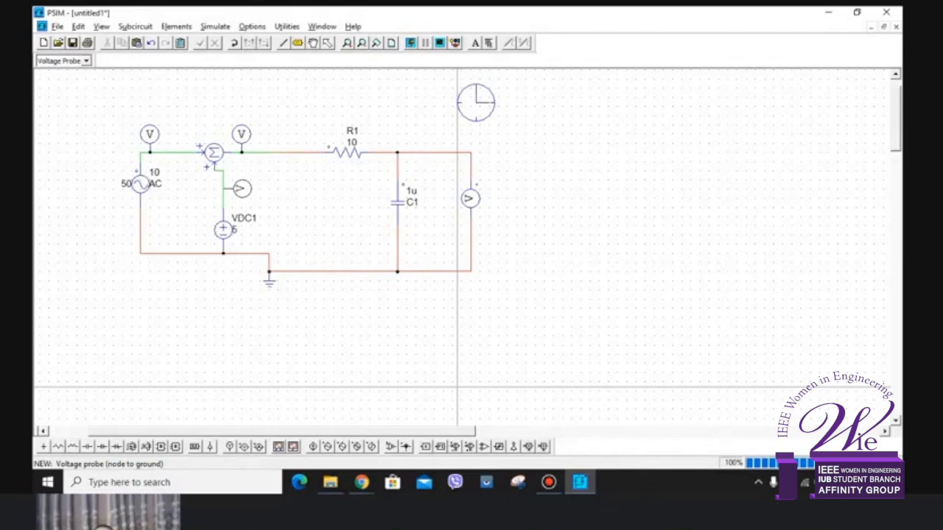
left_click(242, 188)
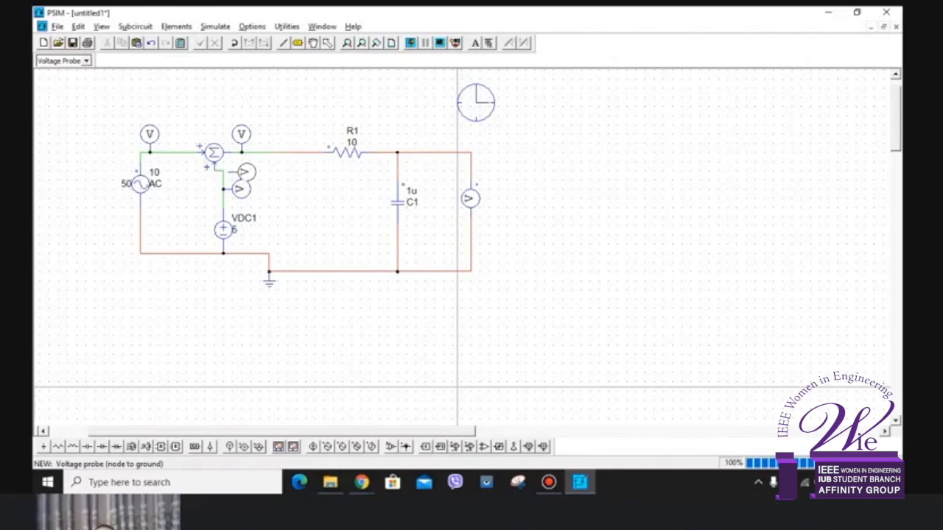
left_click(236, 170)
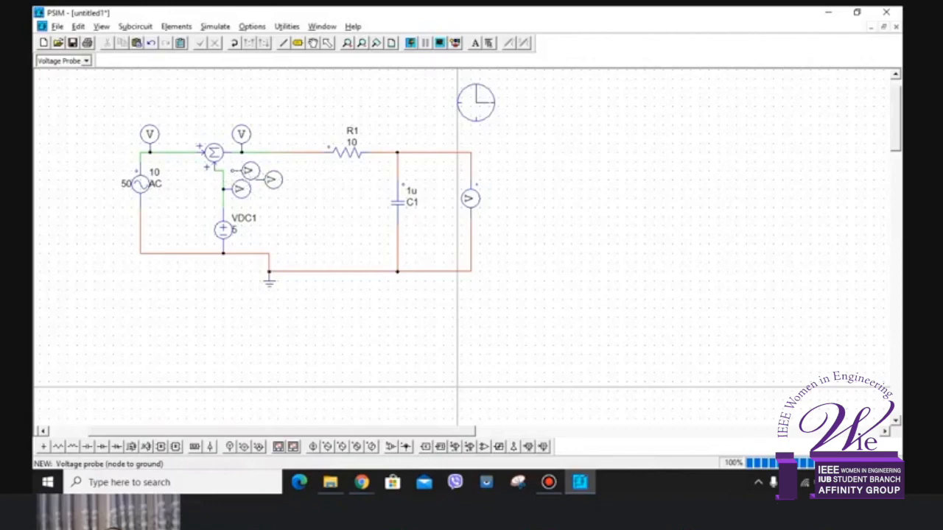
key("Escape")
left_click(250, 171)
key("Delete")
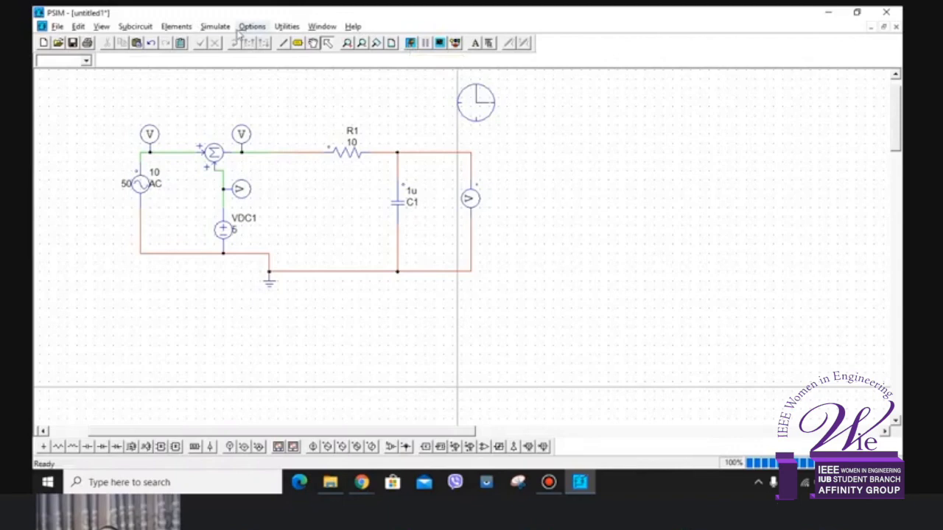
Run the simulation, select V1, V2 and V4 among the available variables, and close Simview without plotting them.
left_click(217, 26)
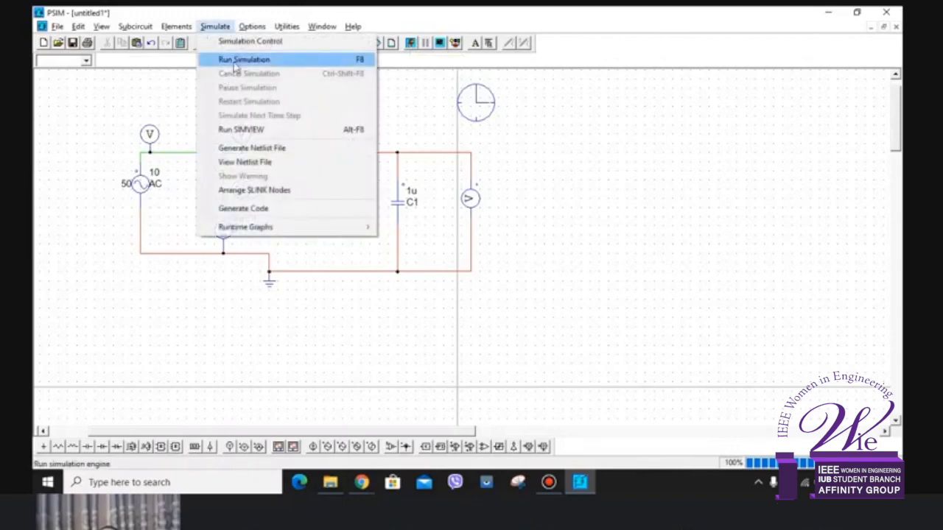
left_click(235, 60)
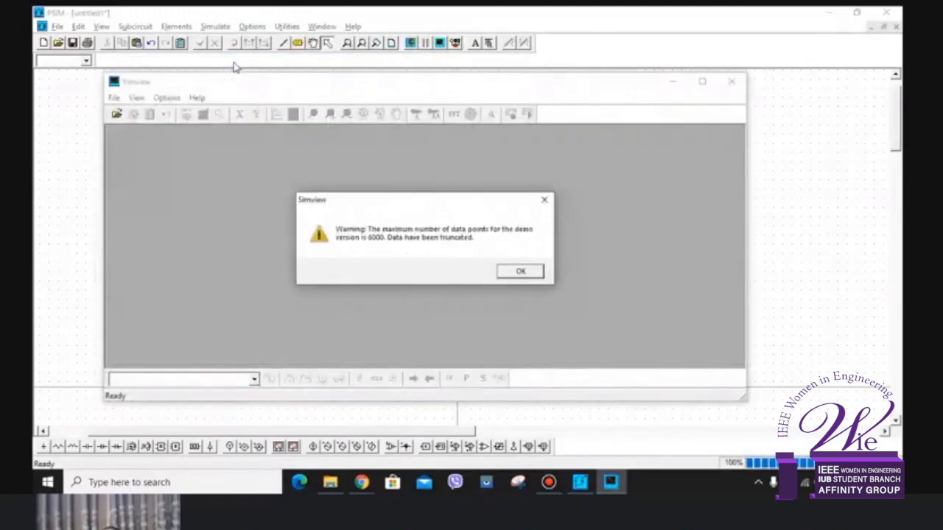
left_click(541, 271)
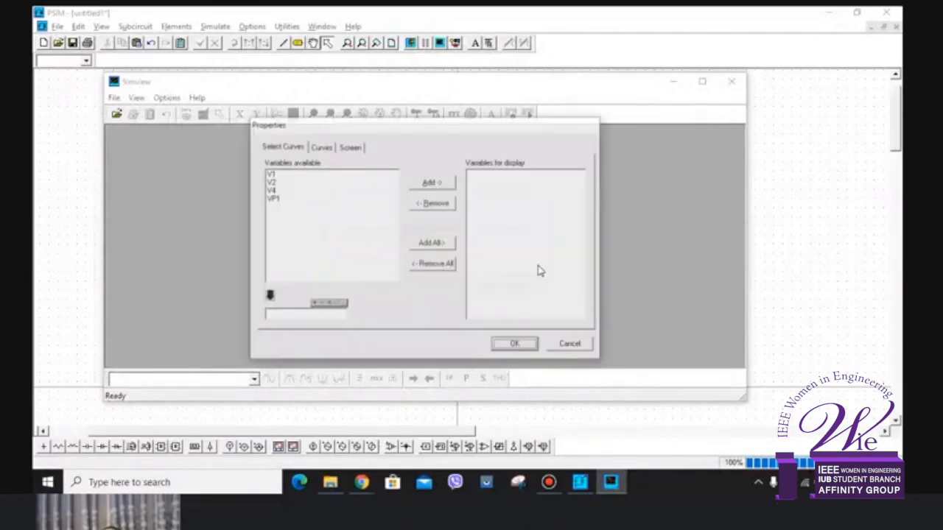
left_click(272, 175)
left_click(272, 182, "ctrl")
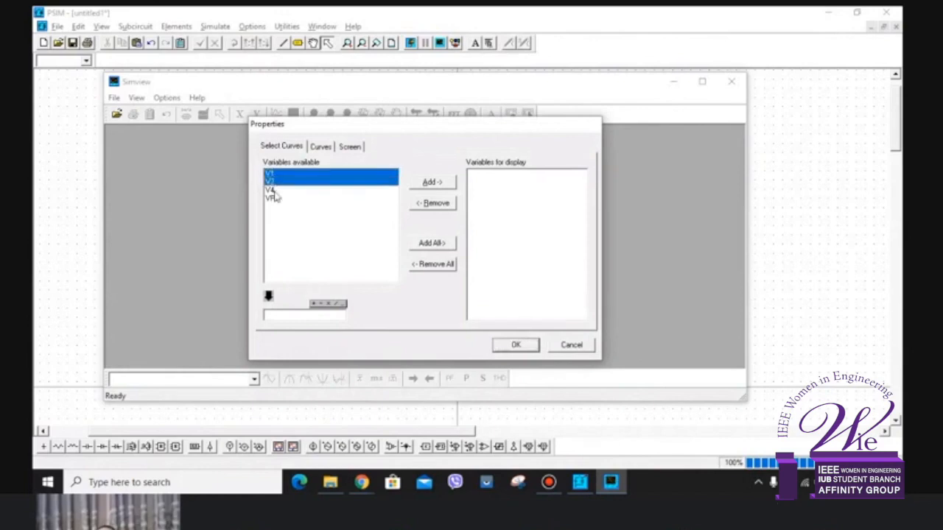
left_click(274, 190, "ctrl")
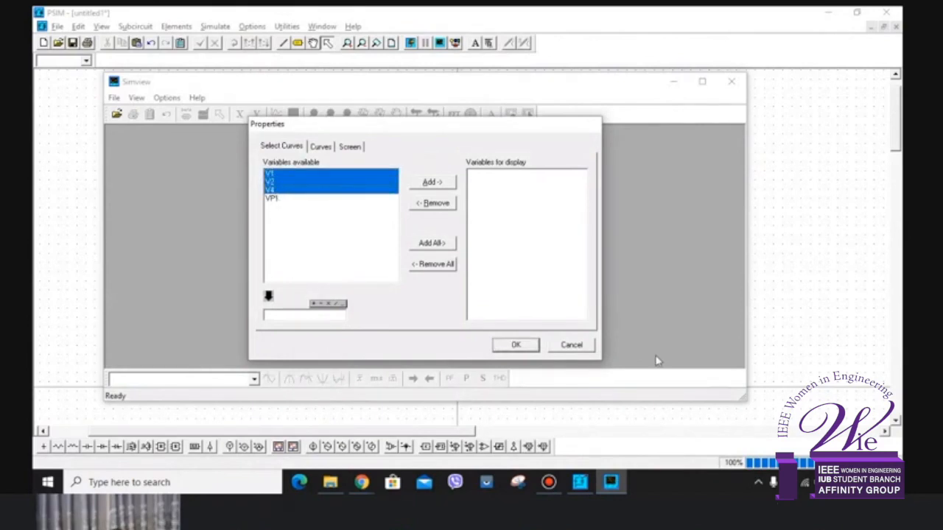
left_click(572, 345)
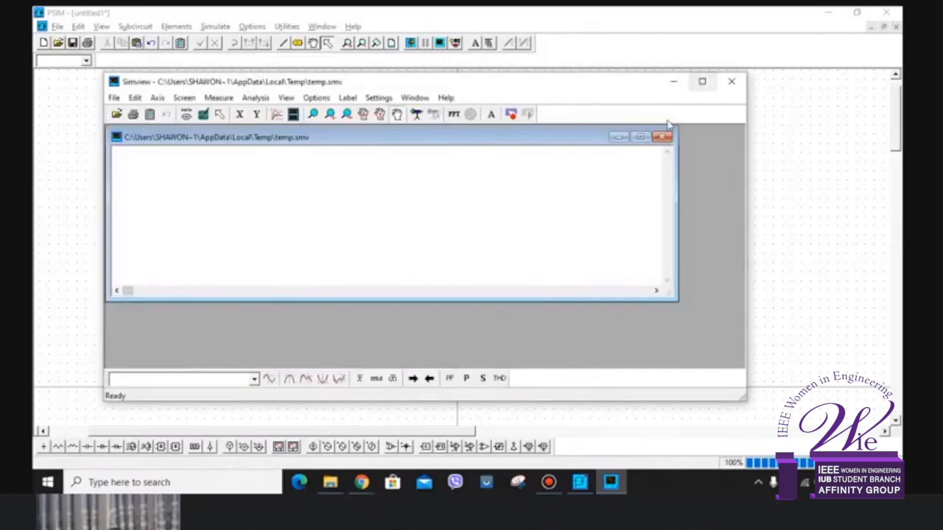
left_click(737, 85)
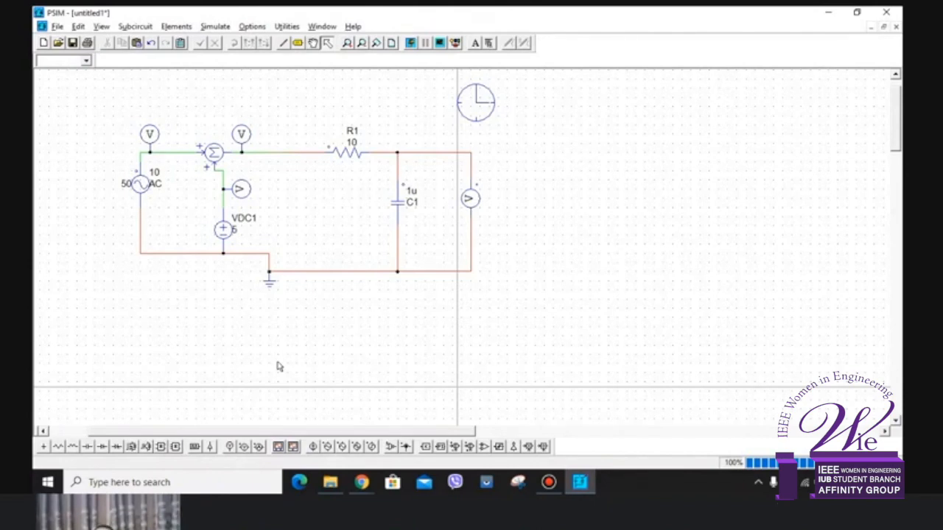
double_click(151, 140)
double_click(360, 163)
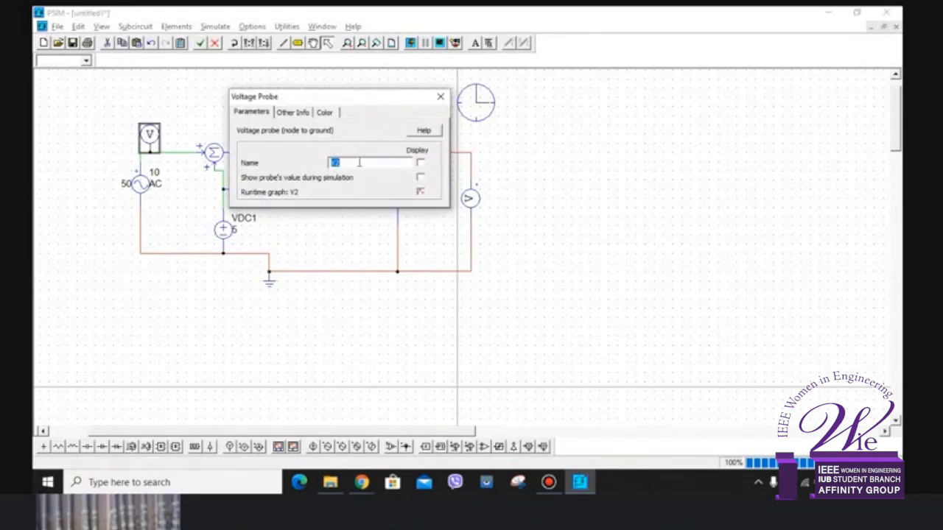
left_click(441, 96)
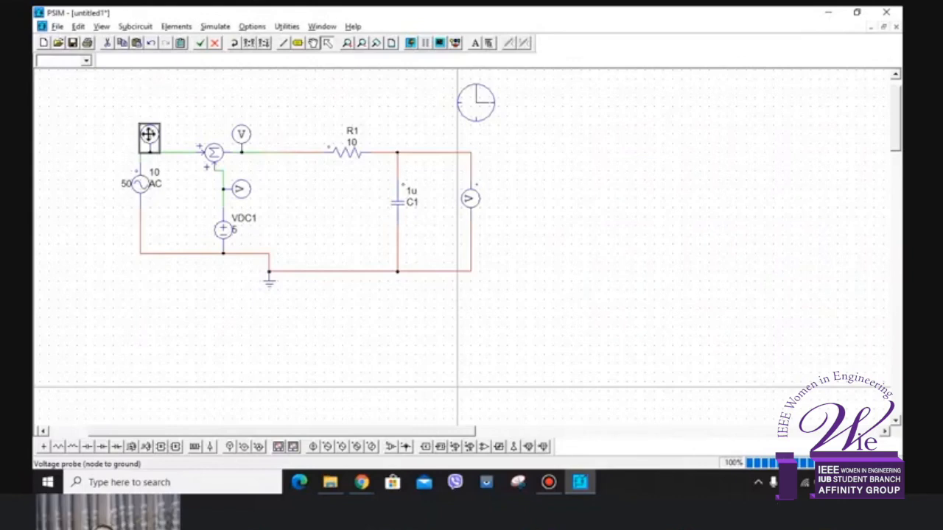
Rename the voltage probe above the AC source as vac and display its name on the schematic.
double_click(148, 134)
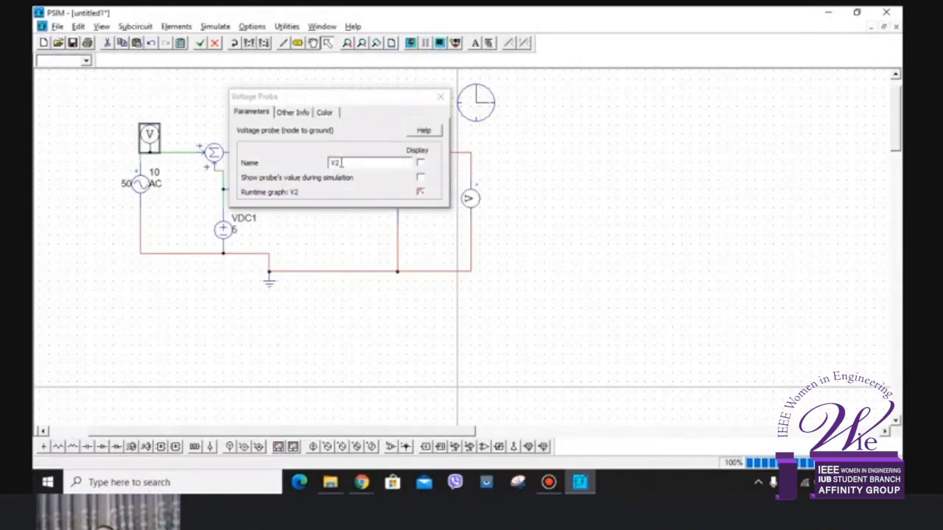
key("BackSpace")
key("BackSpace")
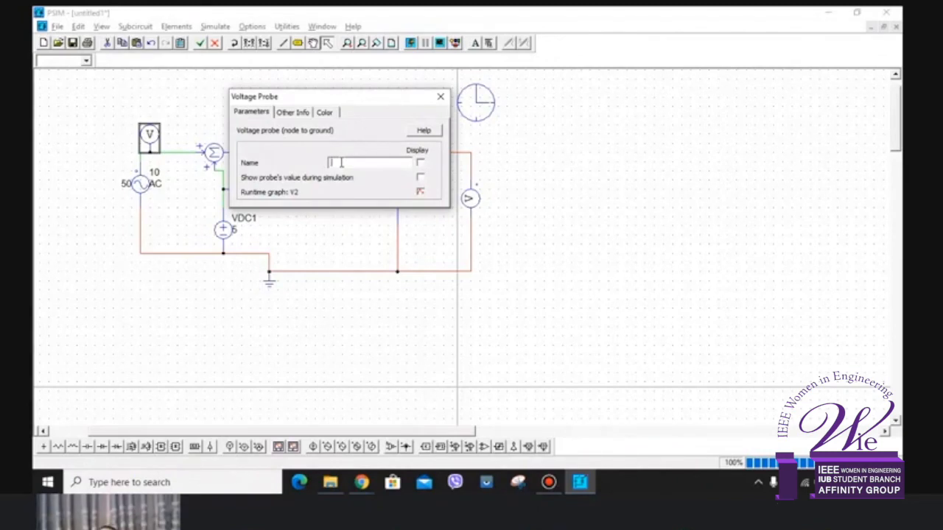
type("Vin")
left_click(420, 164)
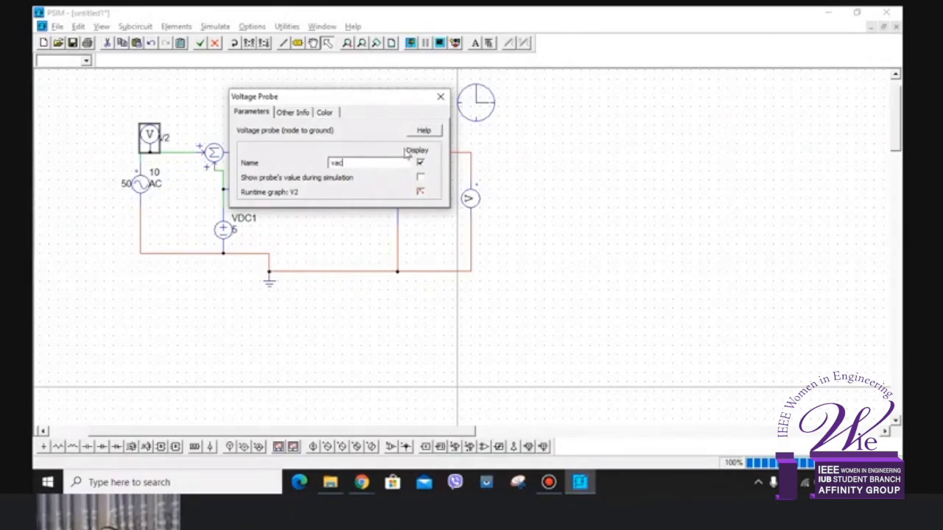
left_click(441, 97)
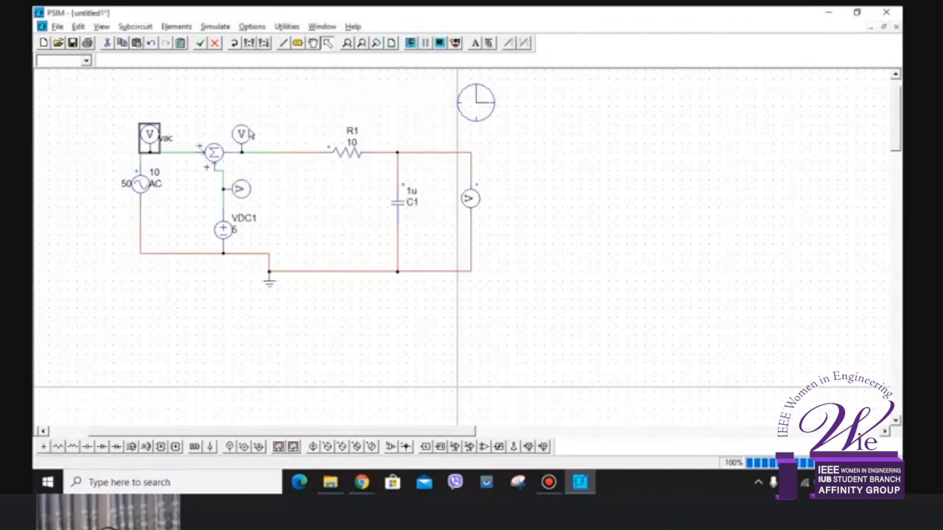
Rename the voltage probe at the summer's output as SUMO and display its name.
double_click(242, 136)
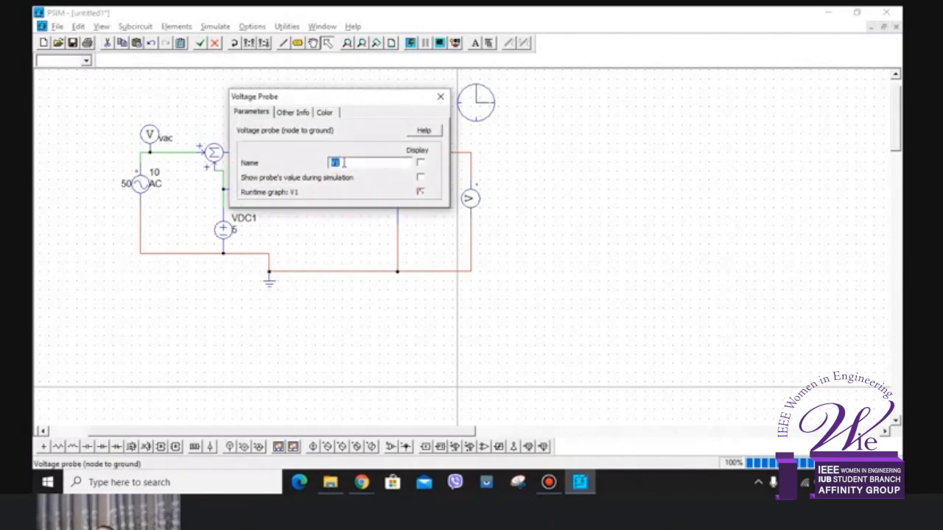
type("SUM")
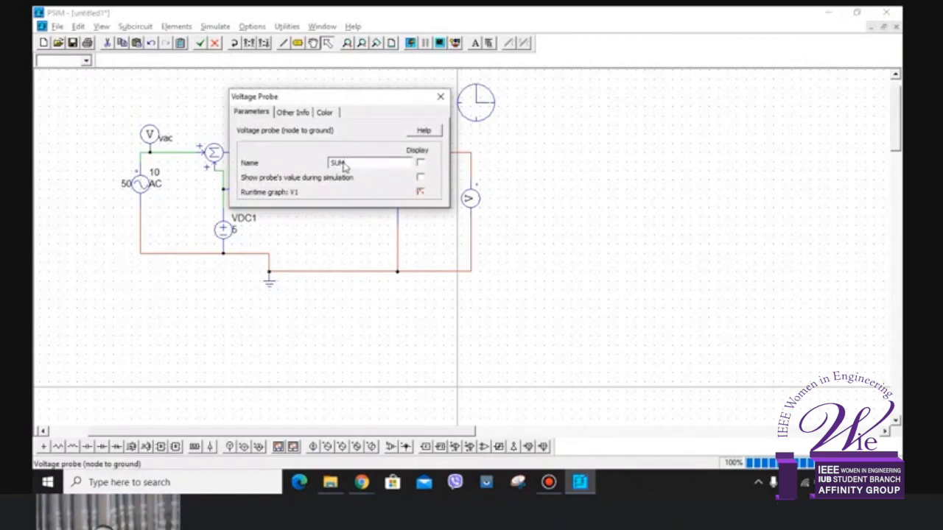
left_click(421, 164)
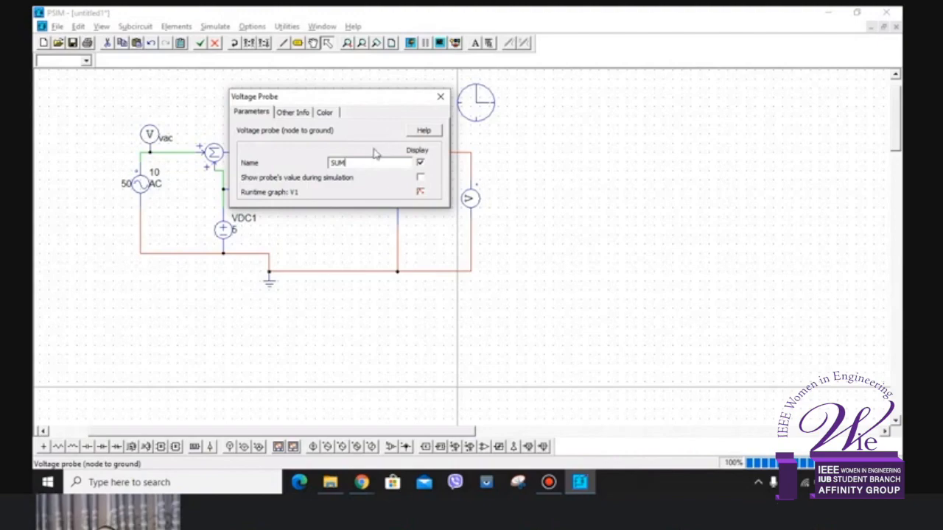
type("O")
left_click(440, 97)
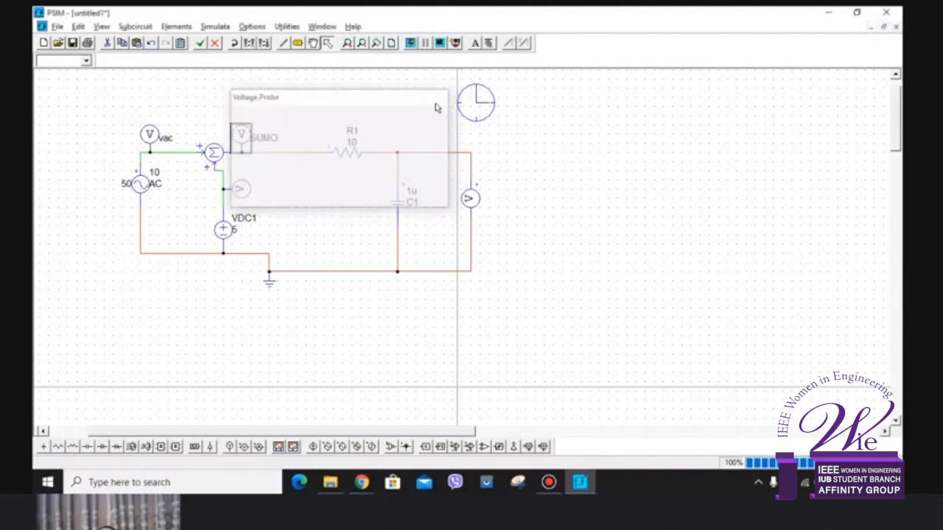
Rename the voltage probe between the summer and VDC1 as VDC and display its name.
double_click(242, 220)
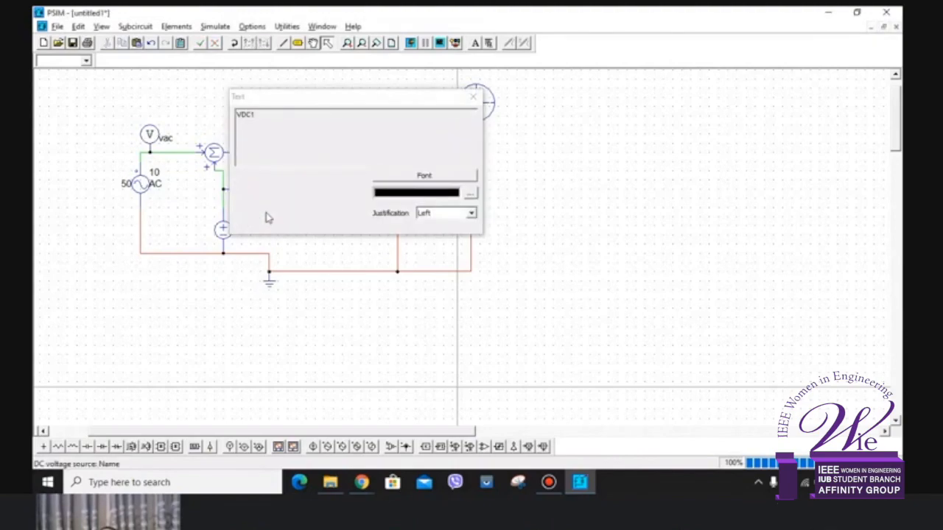
left_click(473, 100)
double_click(239, 191)
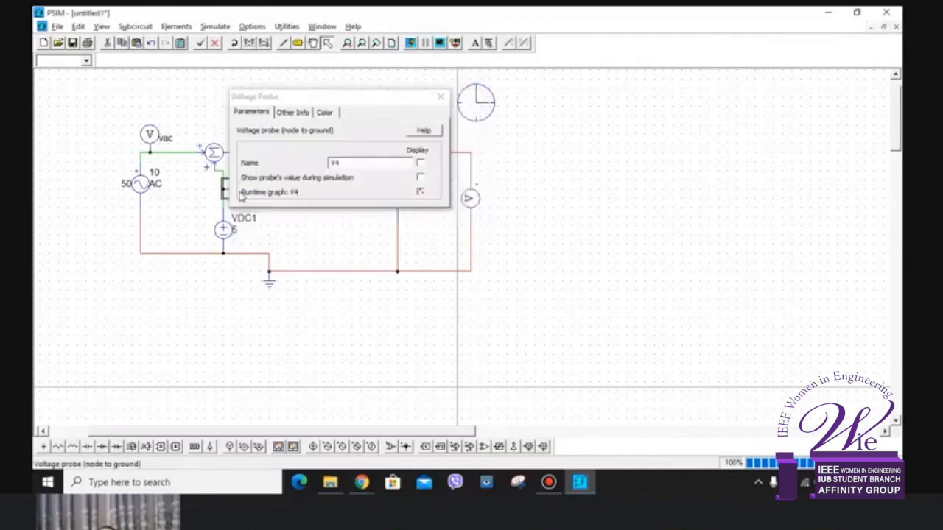
double_click(362, 162)
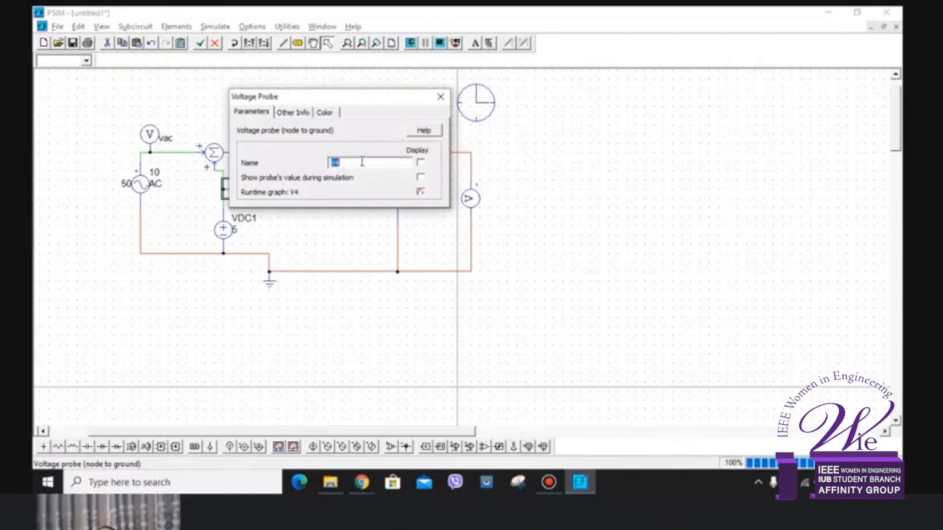
type("v")
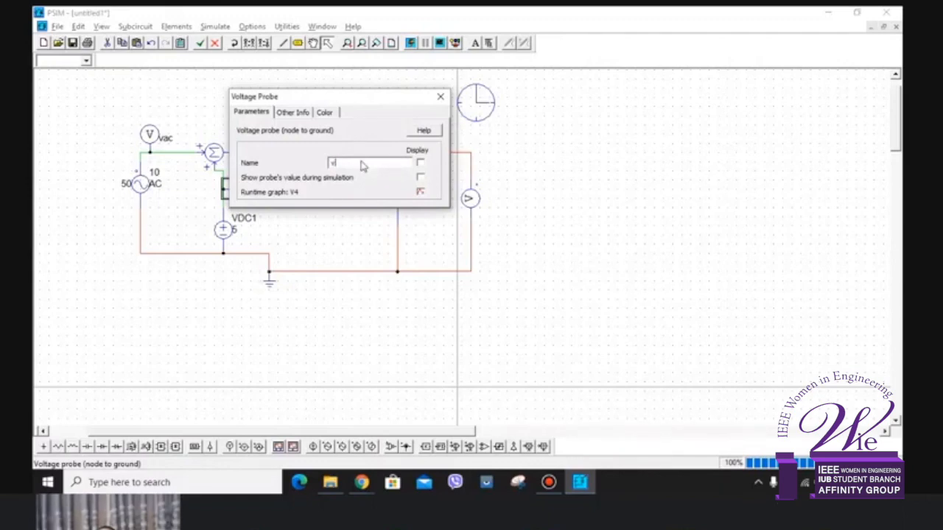
key("BackSpace")
type("VDC")
left_click(420, 163)
left_click(440, 97)
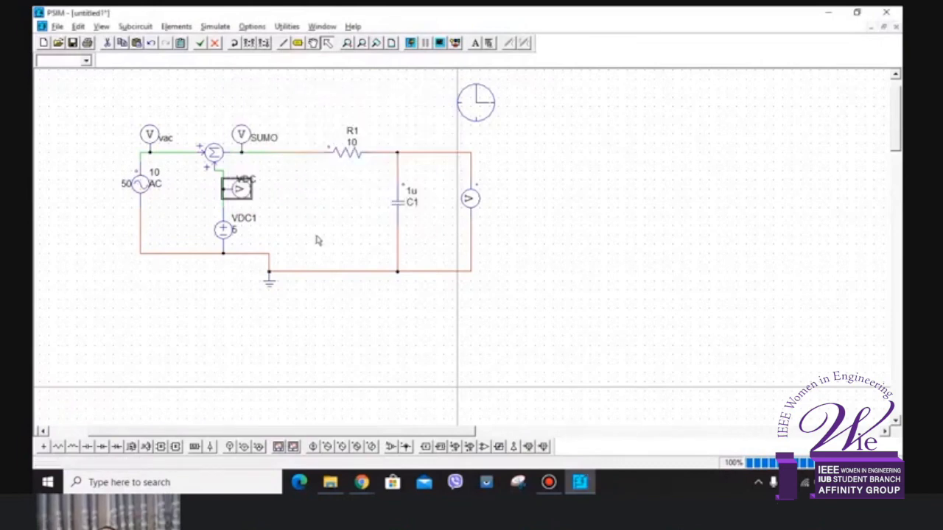
Rename the voltage probe across C1 as out and display its name on the schematic.
double_click(470, 199)
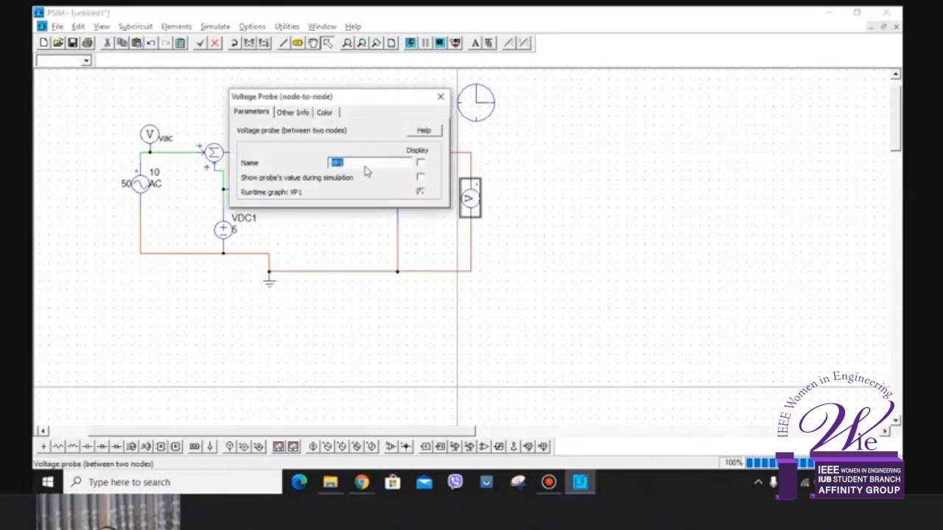
type("out")
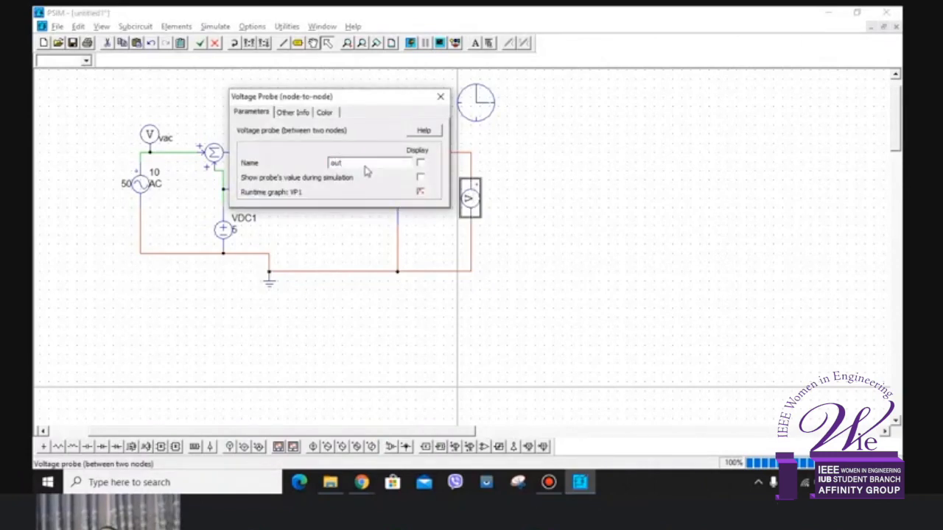
left_click(420, 163)
left_click(441, 96)
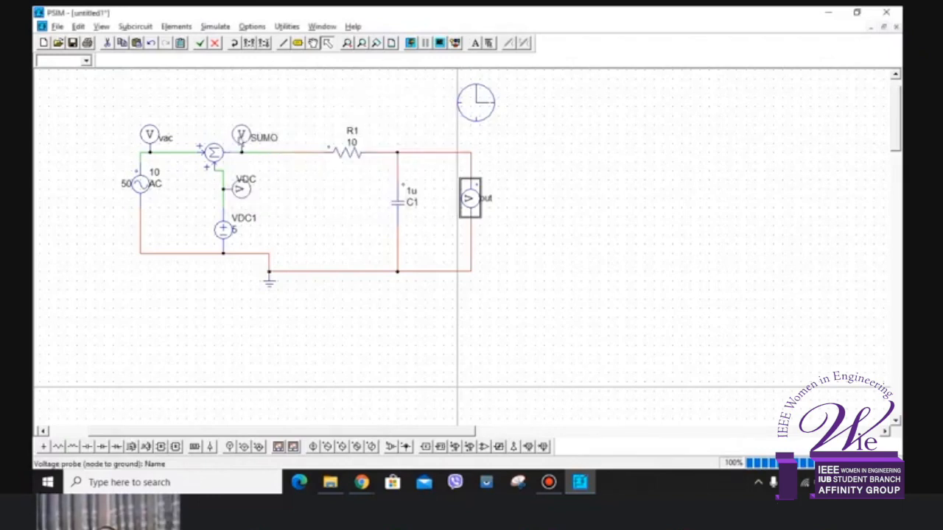
Rename the voltage probe at the summer's output as Vin.
double_click(239, 136)
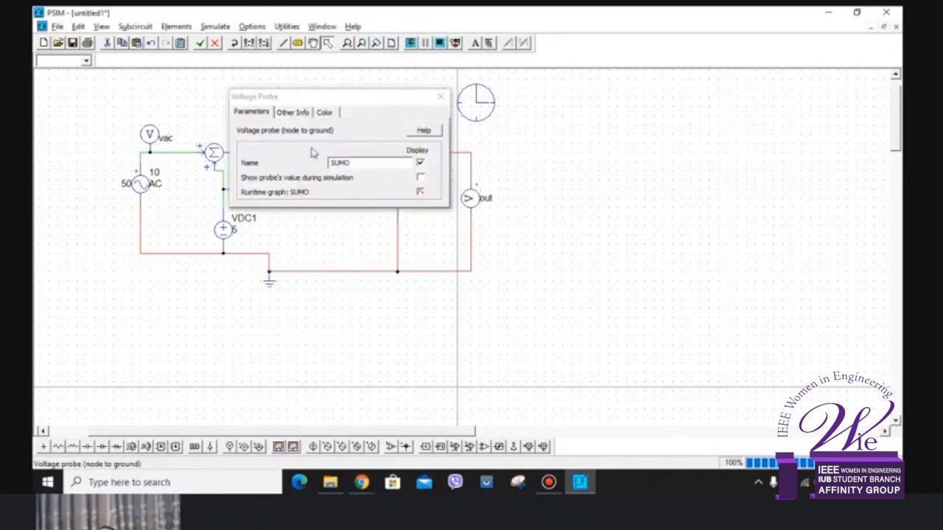
left_click(358, 162)
key("BackSpace")
key("BackSpace")
key("BackSpace")
key("BackSpace")
type("vin")
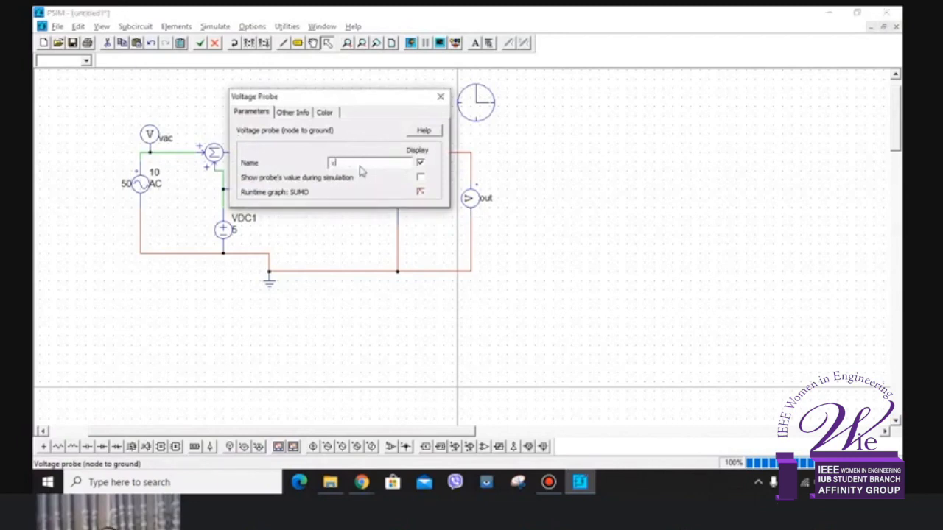
key("BackSpace")
key("BackSpace")
key("BackSpace")
type("vin")
left_click(440, 97)
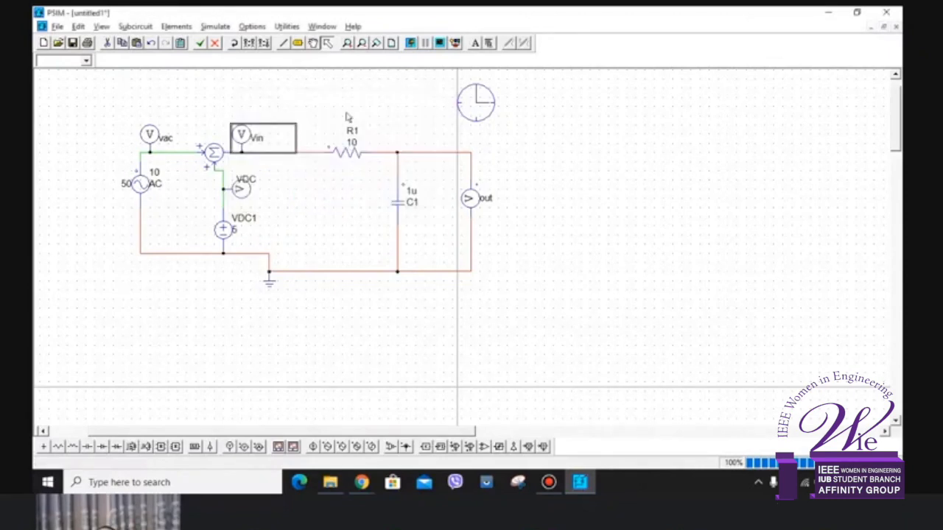
left_click(343, 116)
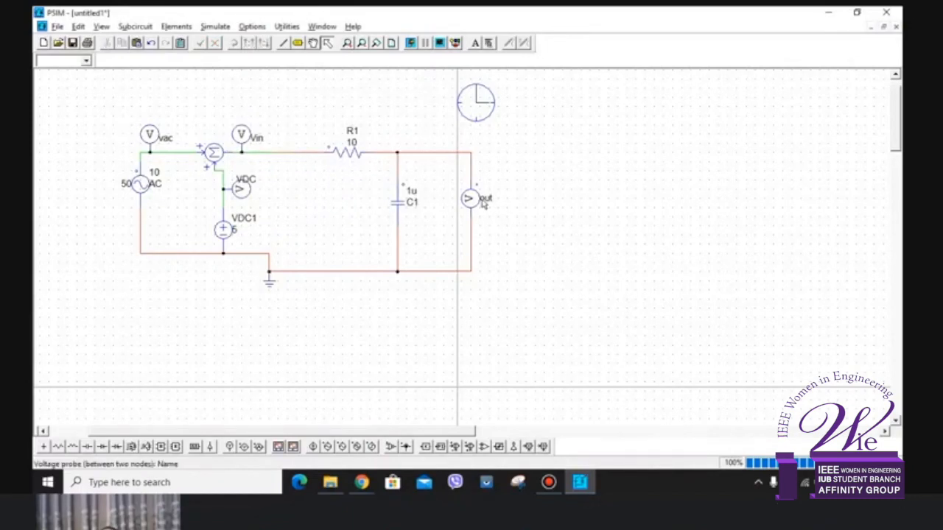
Rename the voltage probe across C1 as Vout.
double_click(482, 199)
left_click(335, 164)
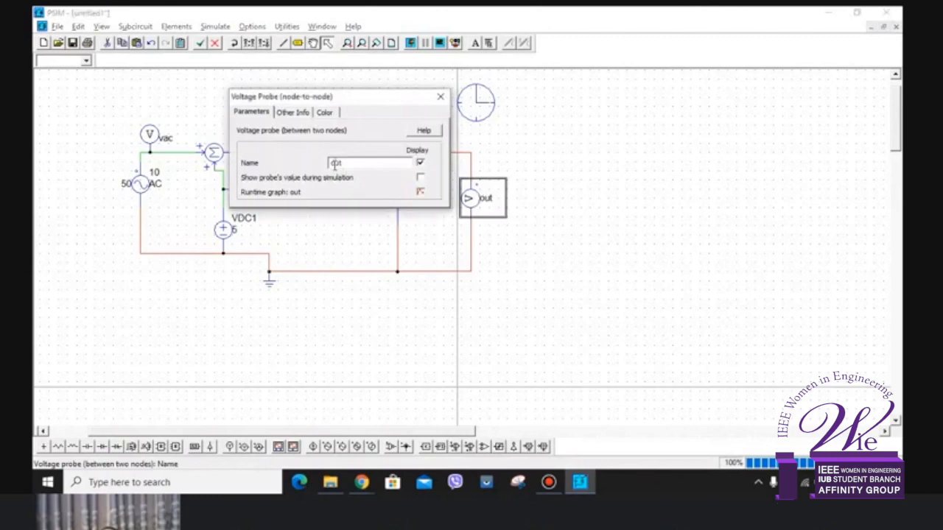
type("V")
left_click(440, 97)
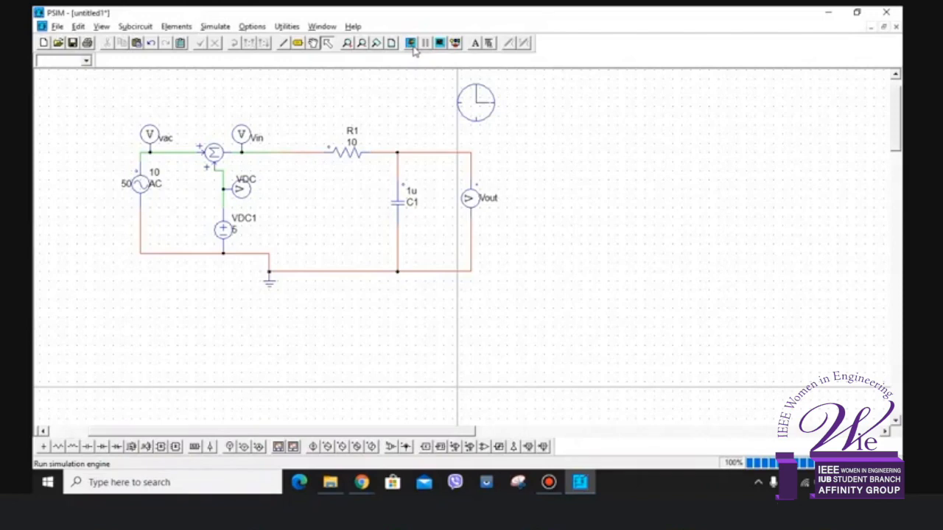
Run the simulation, plot all available variables in Simview, and maximize the graph within the Simview window.
left_click(414, 47)
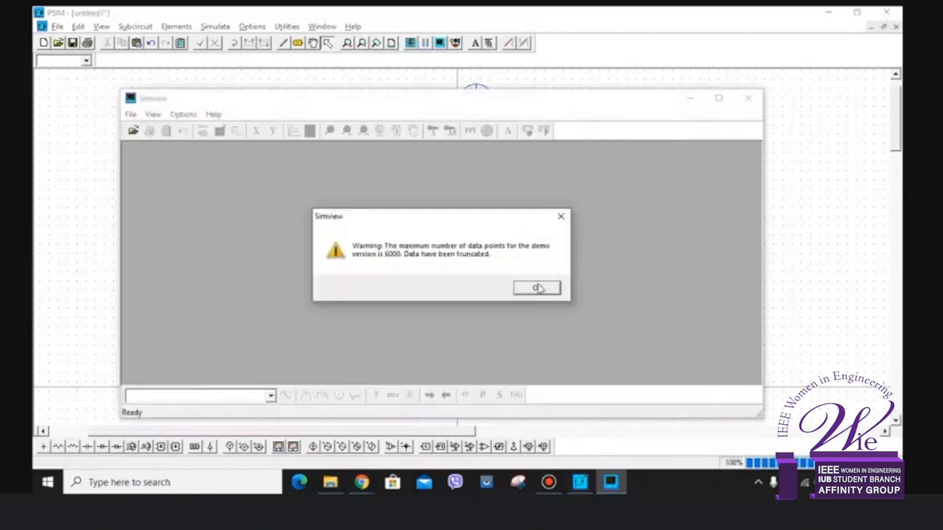
left_click(538, 288)
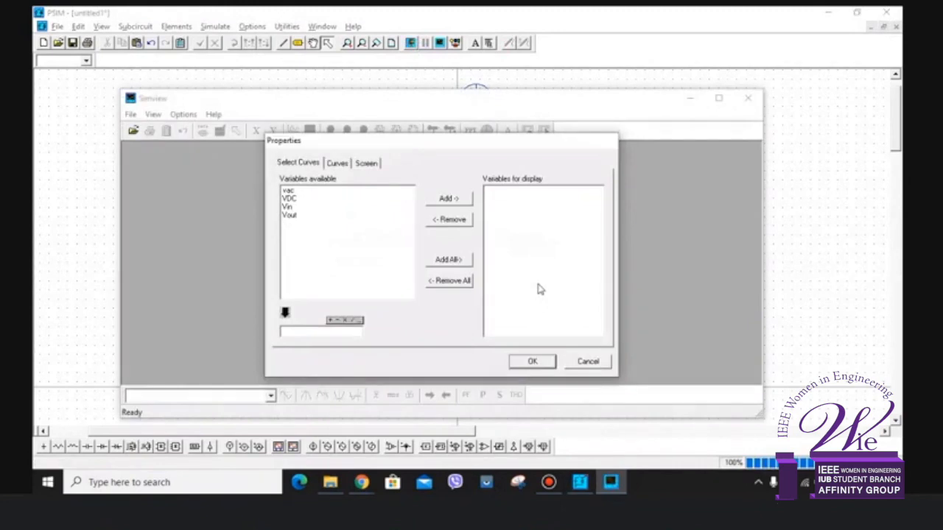
left_click(457, 262)
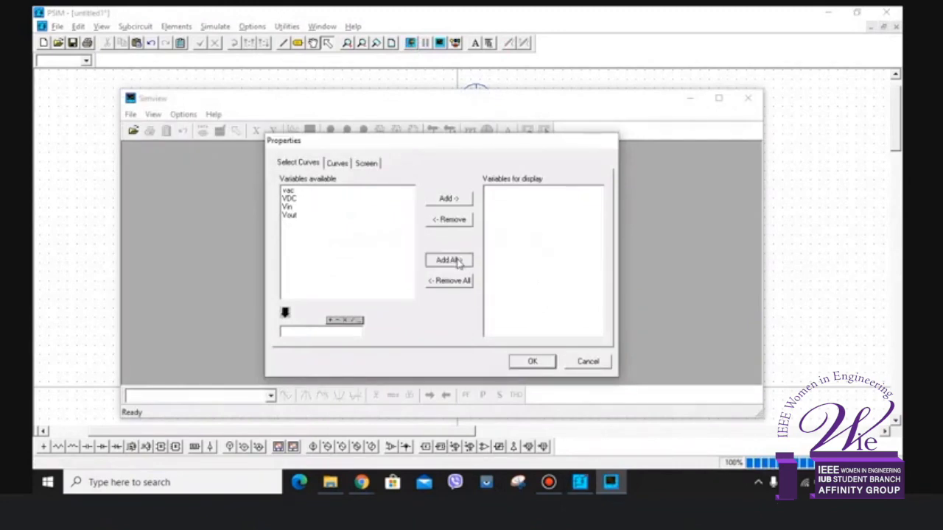
left_click(534, 362)
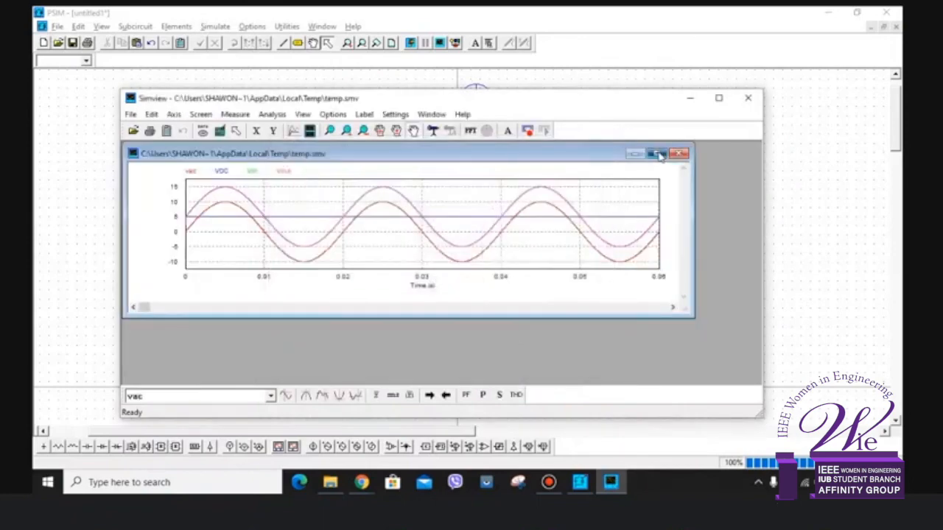
left_click(658, 154)
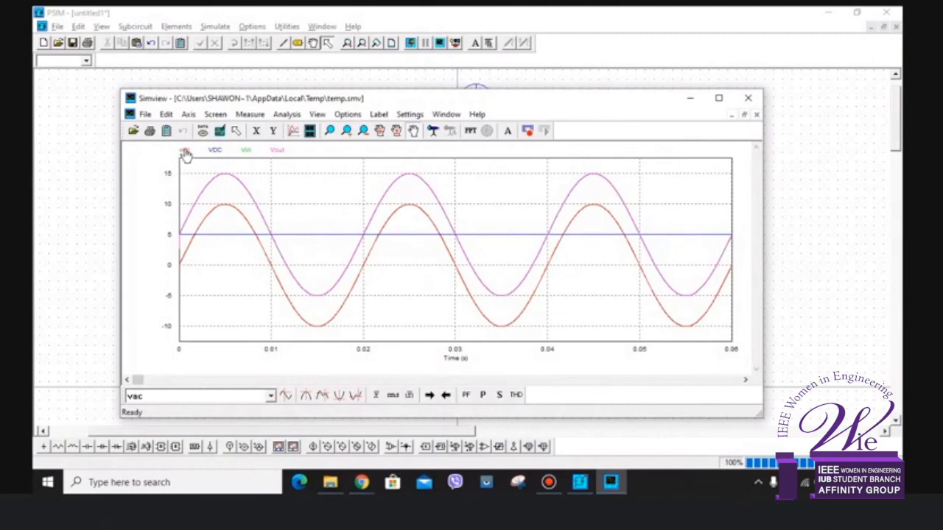
Move Simview beside the circuit, select the VDC curve, and rescale the plot to compare the waveforms with the schematic.
left_click(214, 213)
left_click_drag(306, 105, 458, 76)
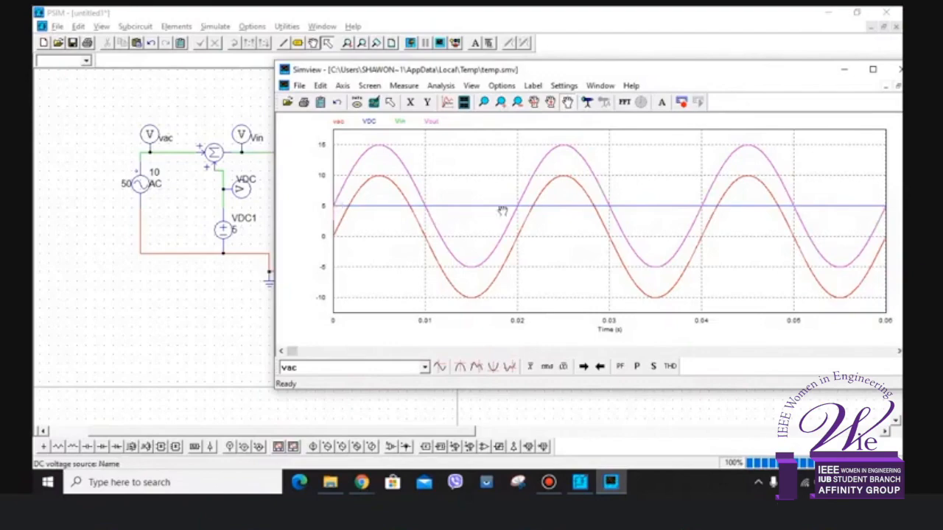
left_click(370, 125)
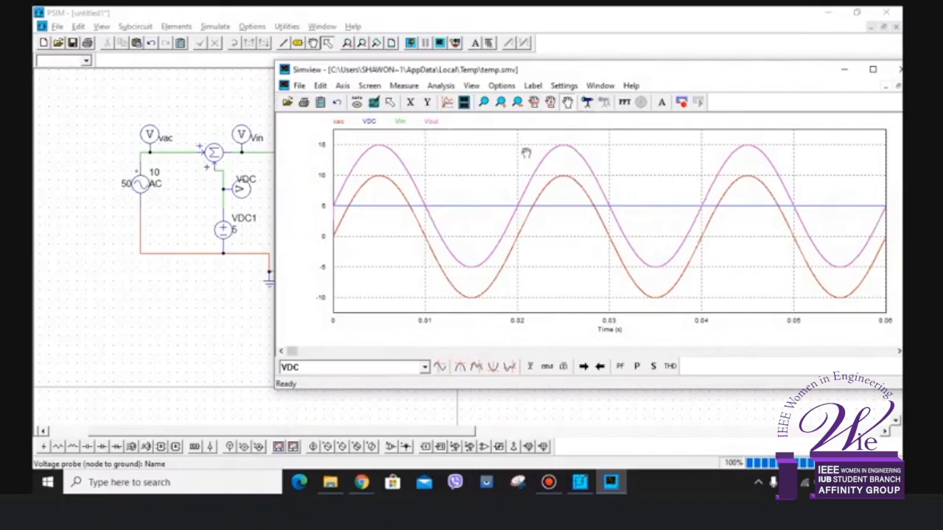
left_click(553, 104)
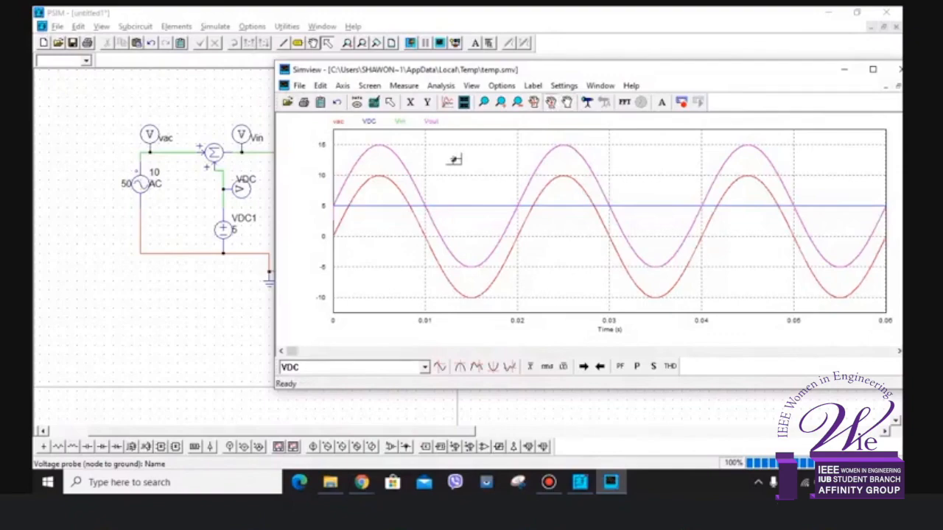
left_click_drag(454, 160, 465, 146)
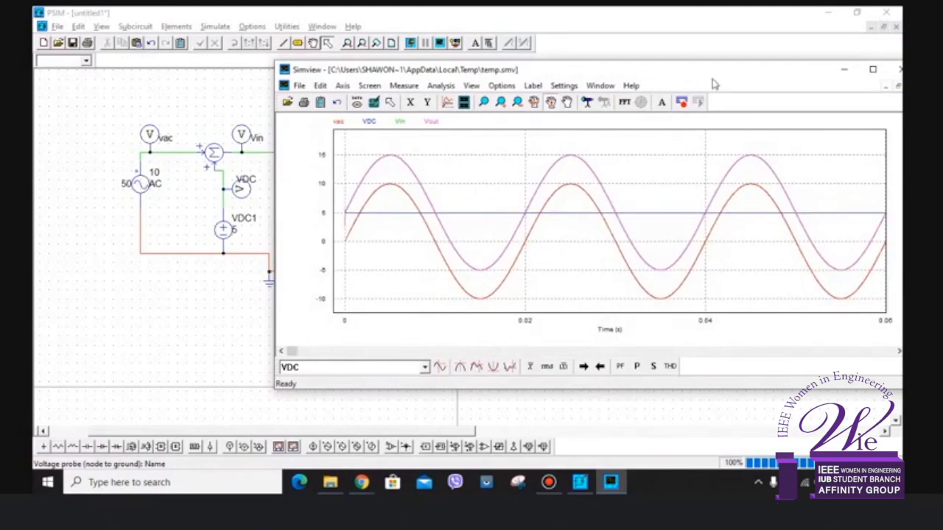
left_click_drag(712, 79, 677, 68)
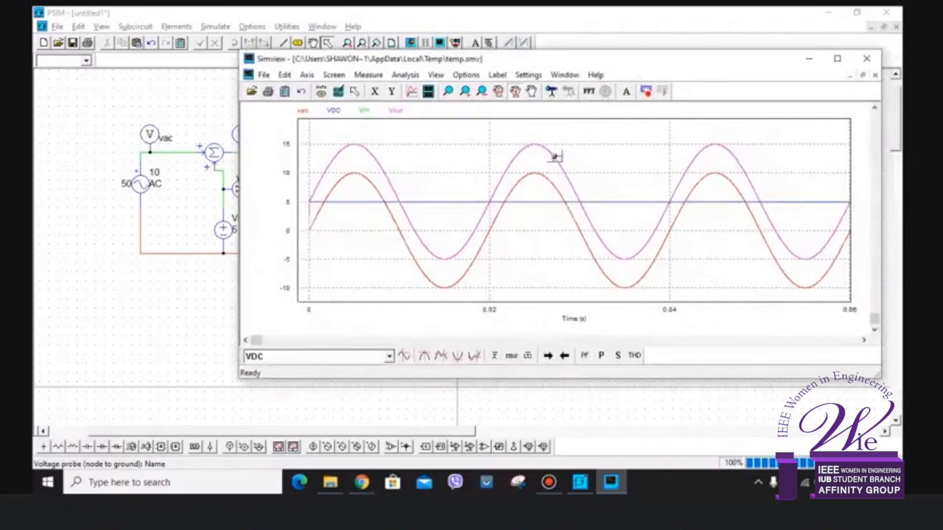
left_click_drag(556, 156, 563, 188)
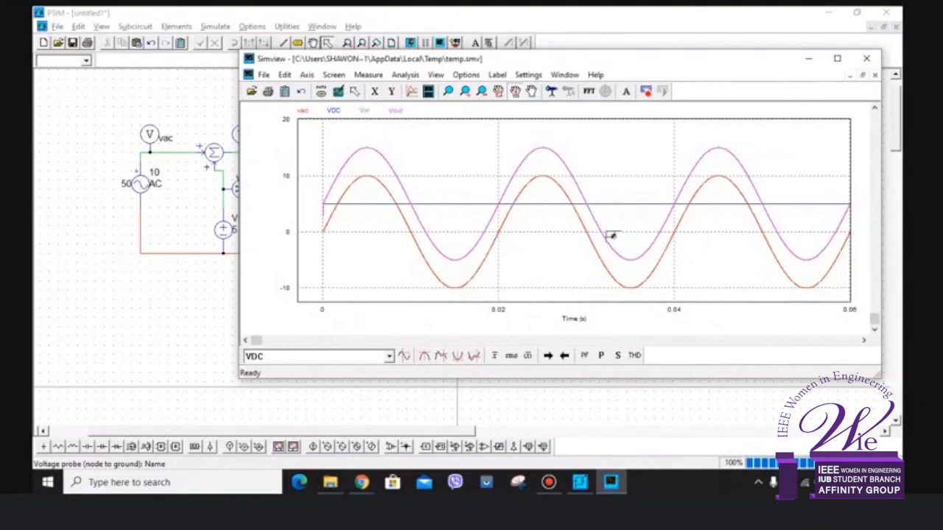
Add a second graph screen showing only the Vin curve.
left_click(429, 92)
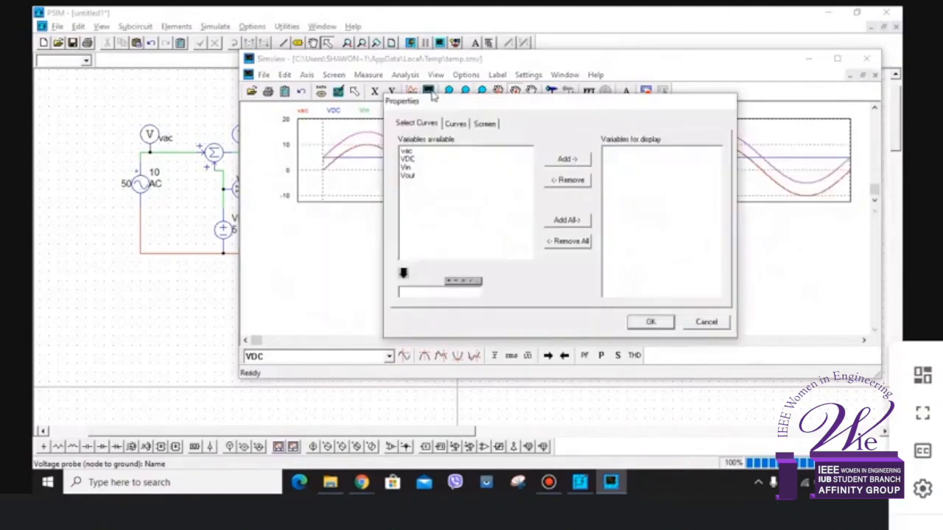
double_click(406, 168)
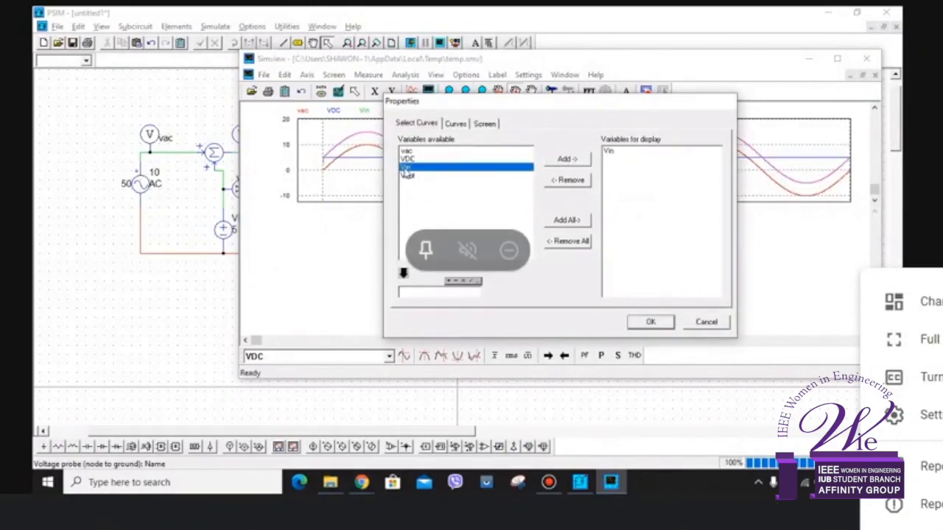
left_click(652, 323)
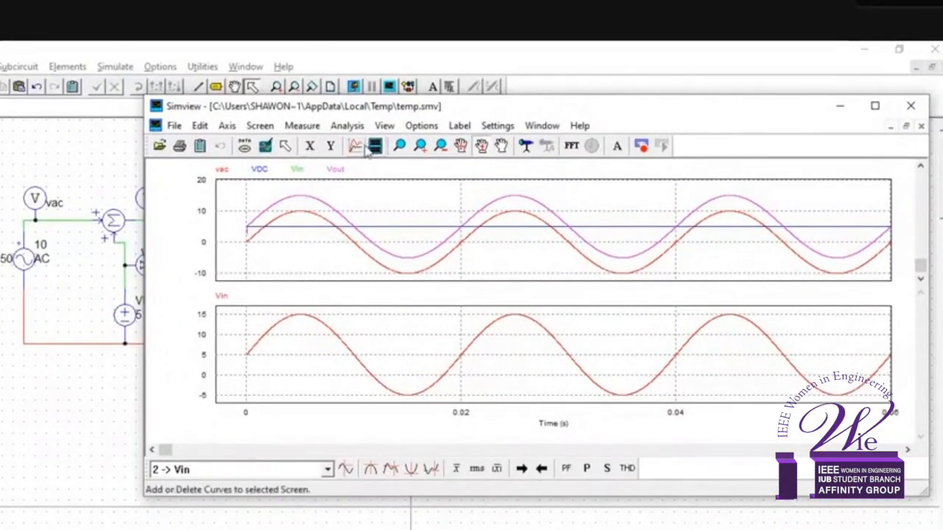
left_click(359, 146)
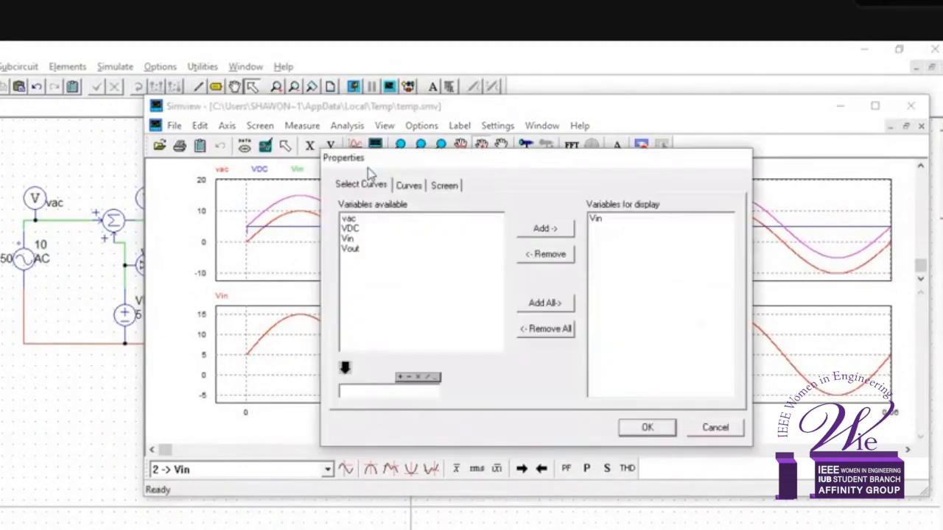
left_click(600, 220)
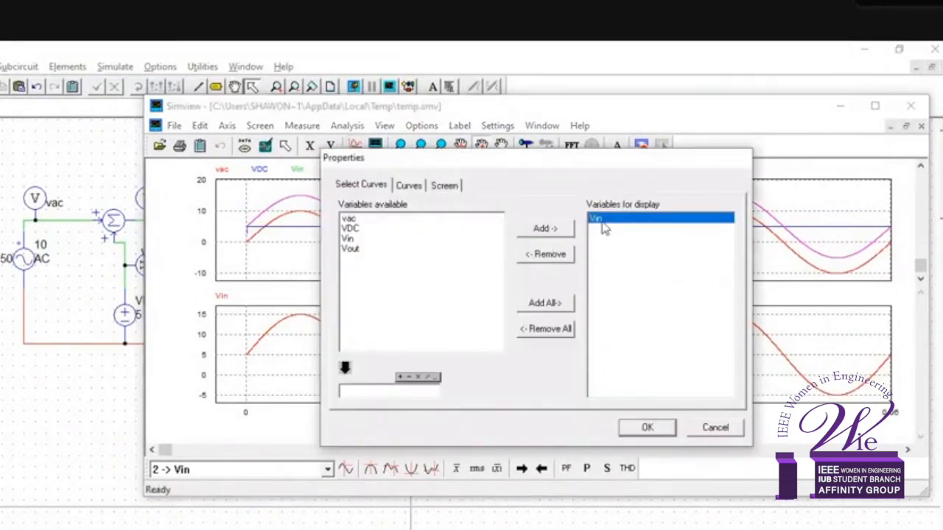
left_click(714, 428)
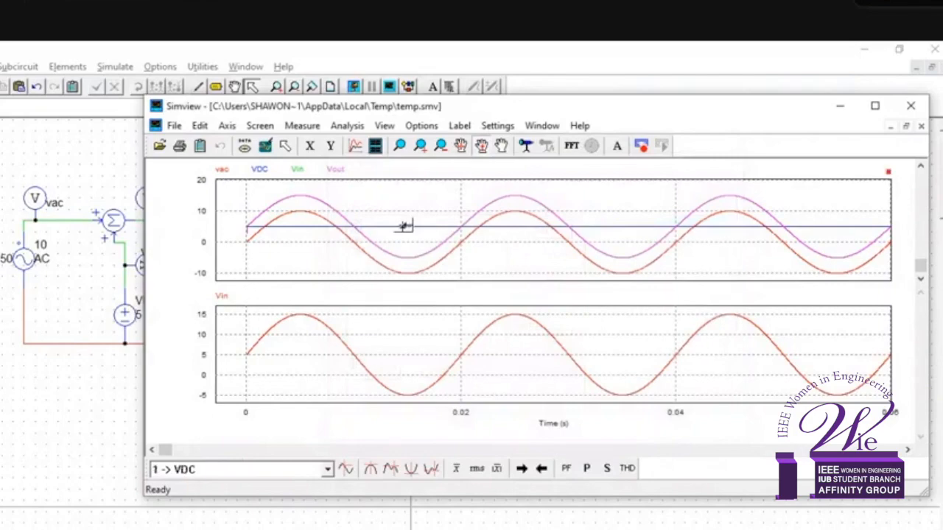
Remove the Vin curve from the first graph, which shows vac, VDC and Vout.
left_click(356, 148)
left_click(598, 238)
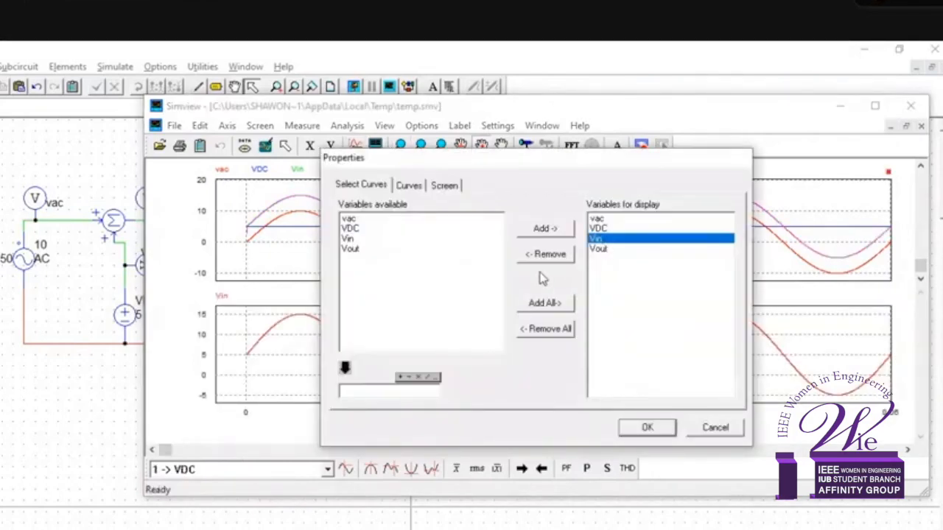
left_click(546, 254)
left_click(646, 429)
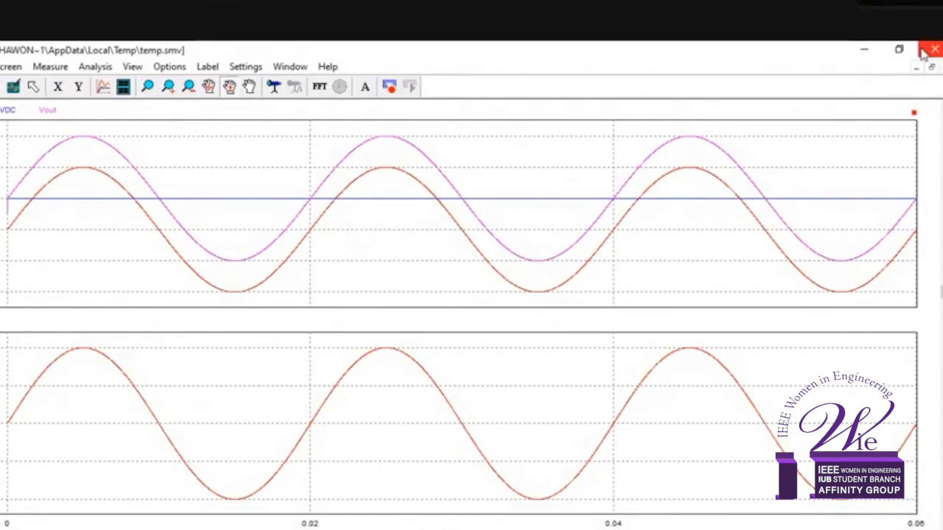
Minimize the open windows, create a Word document with its default name in the PSIM folder, and open it.
left_click(877, 56)
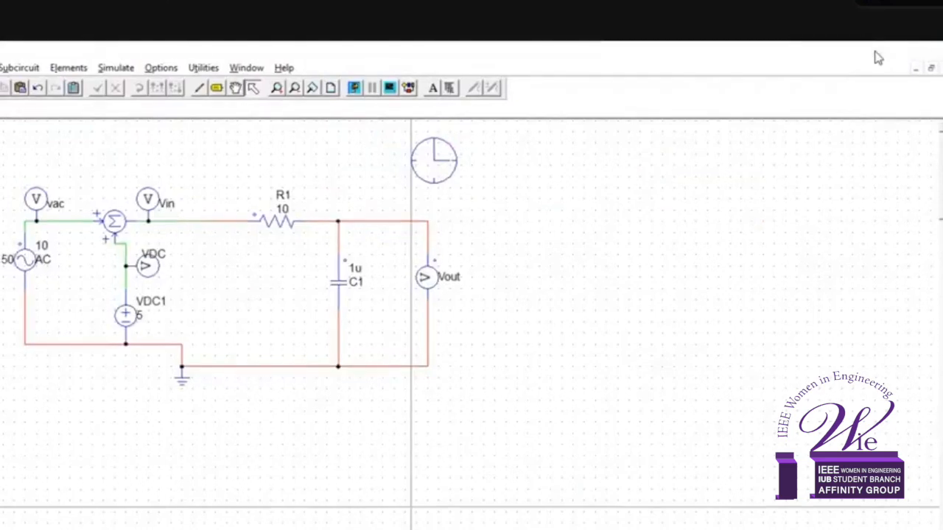
left_click(876, 55)
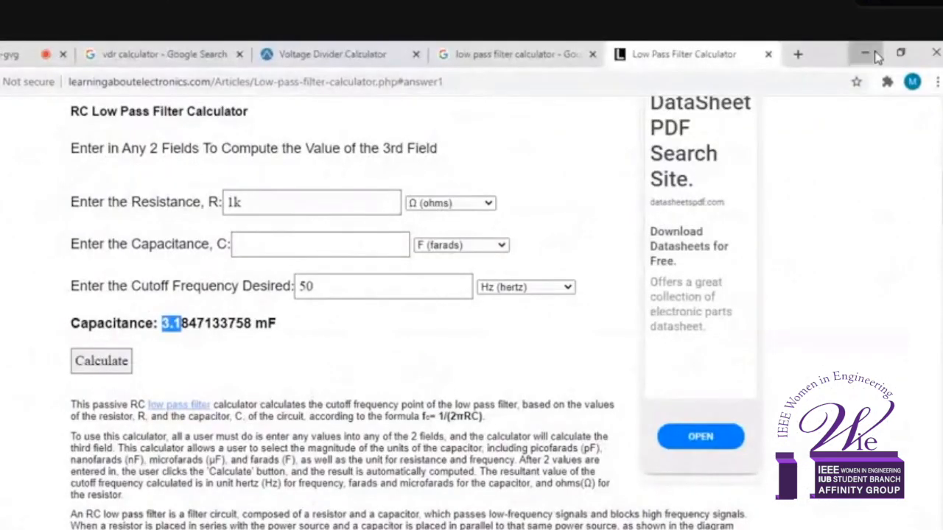
left_click(876, 56)
right_click(330, 386)
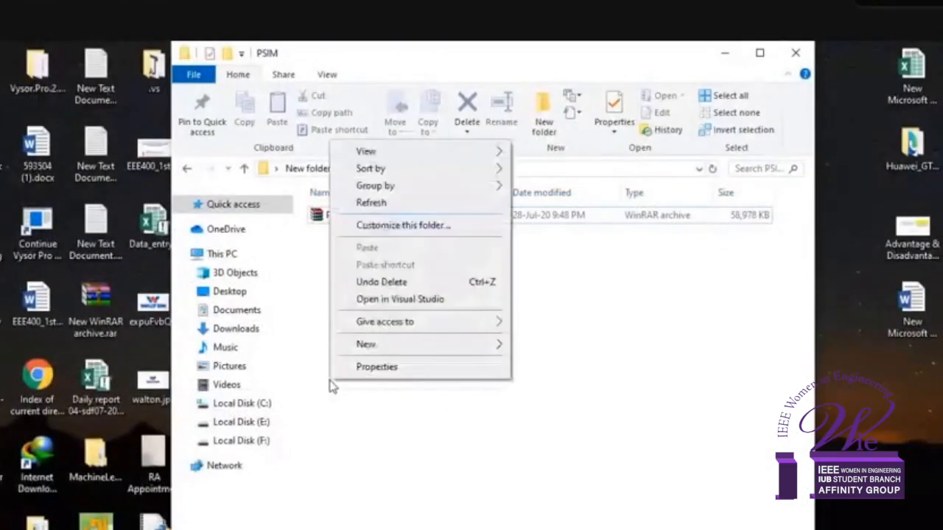
mouse_move(472, 352)
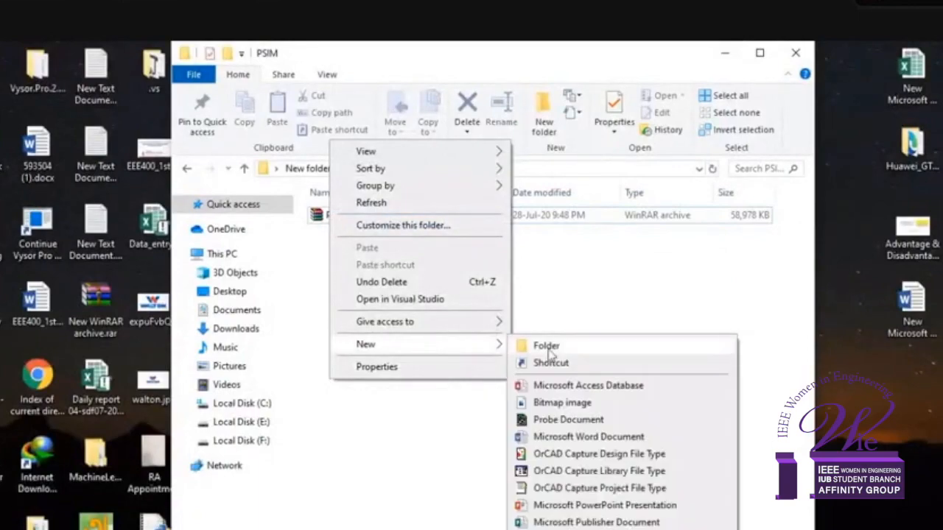
left_click(594, 438)
key("Return")
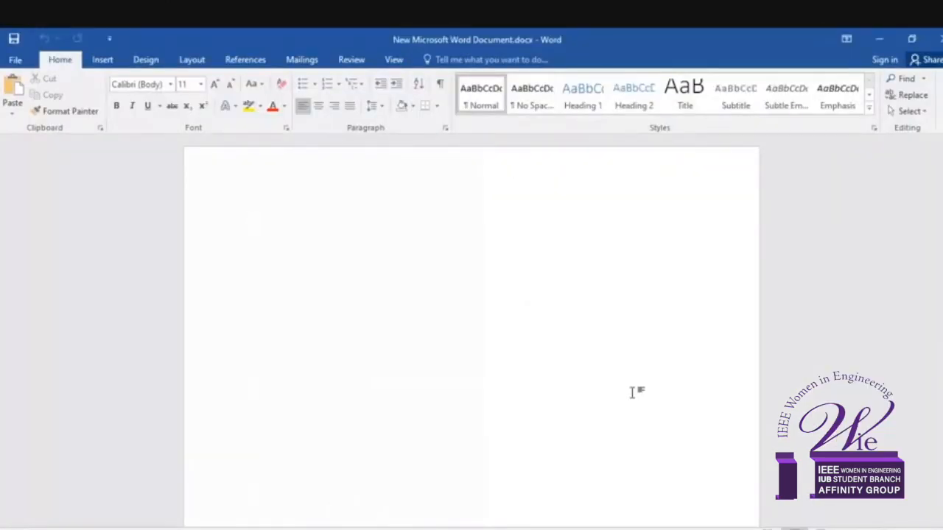
Try pasting into the new Word document, switch to Simview, and copy the waveform graphs to the clipboard.
key("ctrl+v")
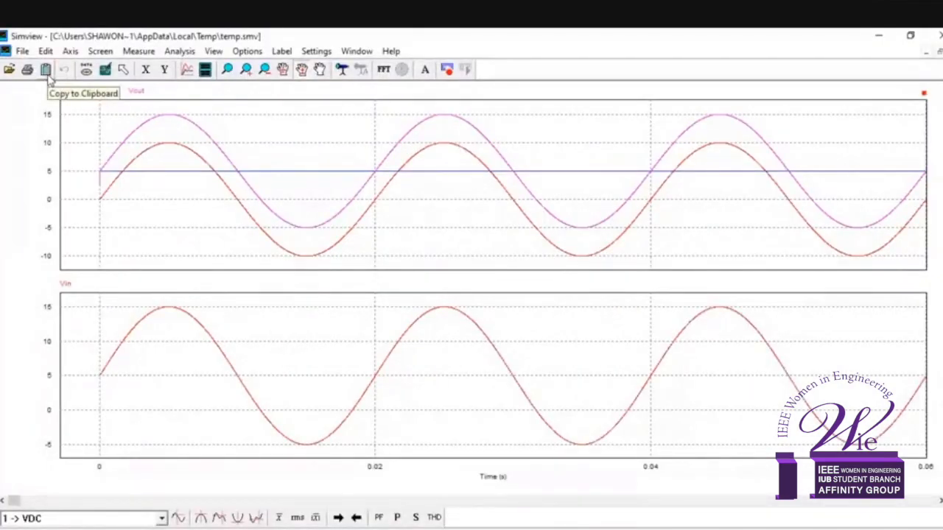
left_click(48, 75)
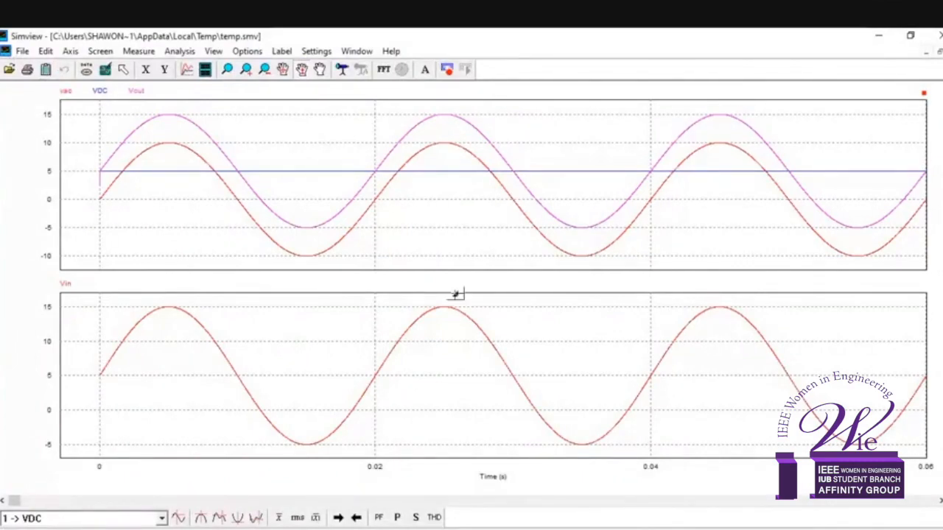
Switch to the Word document and paste the copied waveform graphs into it.
left_click(641, 529)
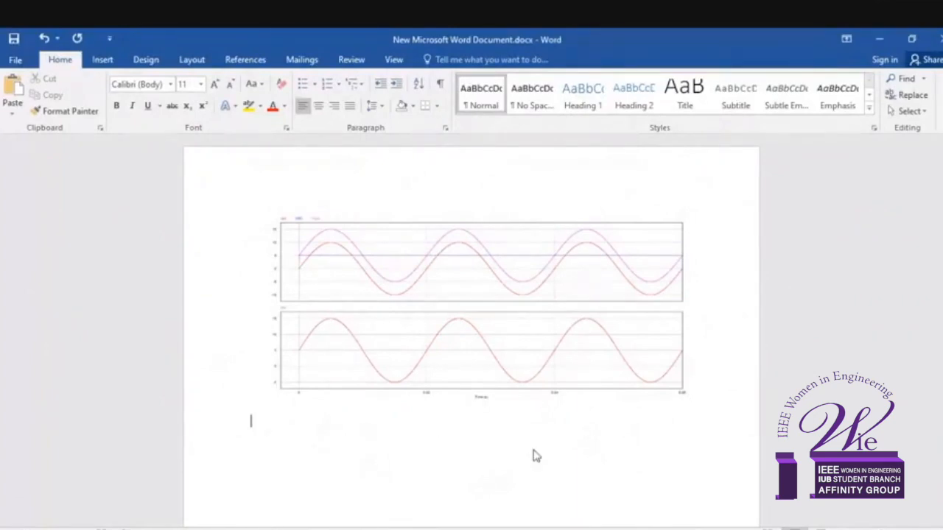
key("ctrl+v")
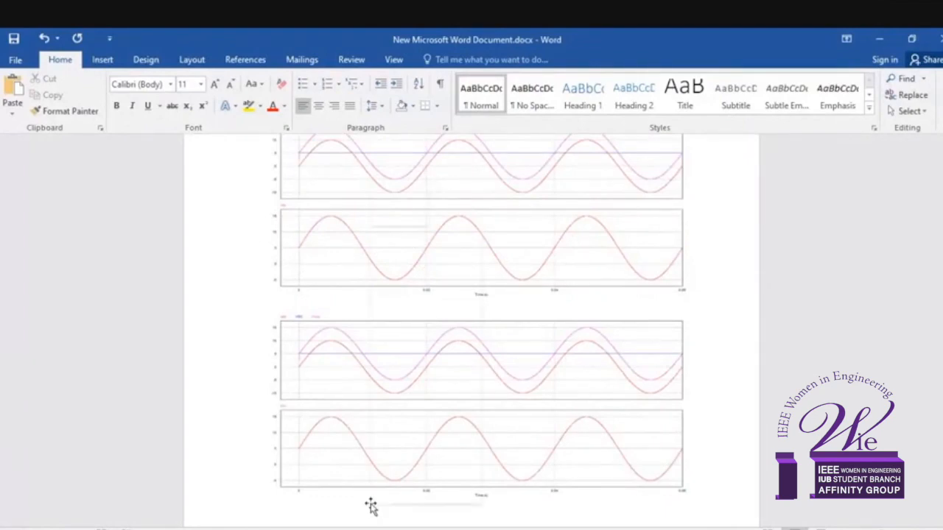
right_click(372, 508)
left_click(400, 299)
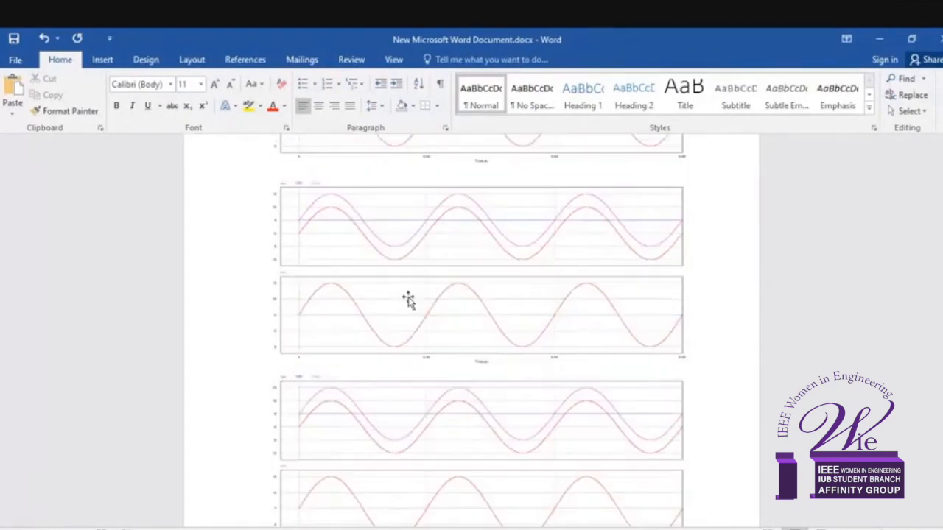
Delete the surplus duplicate graph pictures from the Word document.
left_click(408, 299)
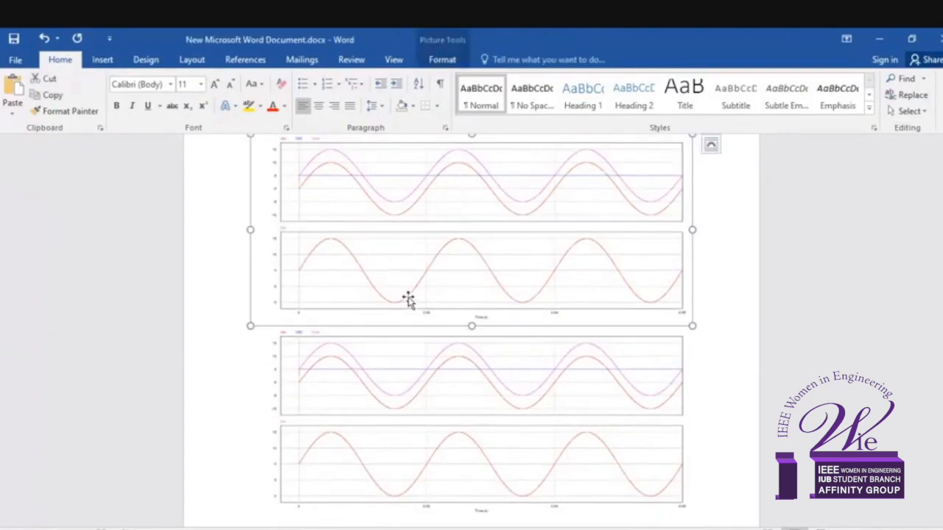
key("Delete")
left_click(408, 299)
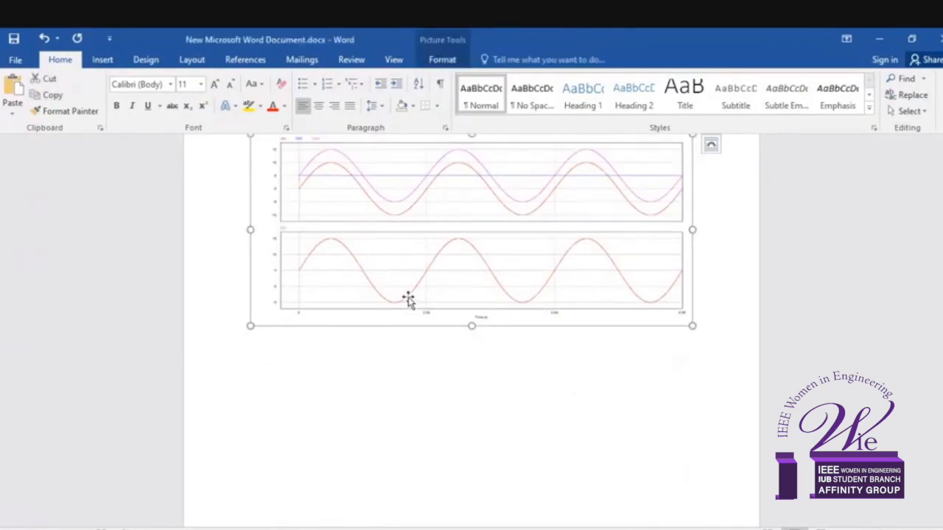
key("Delete")
key("ctrl+v")
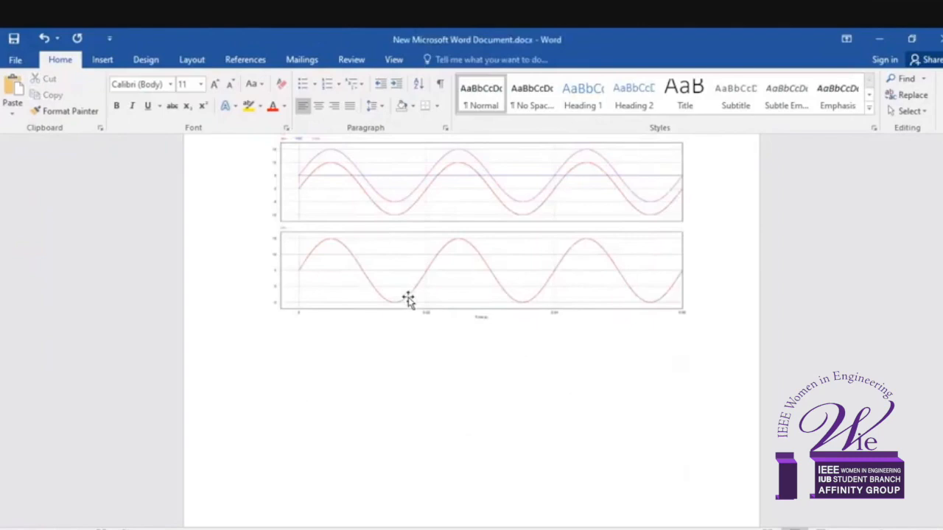
Minimize Word to return to Simview, and try to compute the power factor and real power of the displayed curves.
left_click(879, 41)
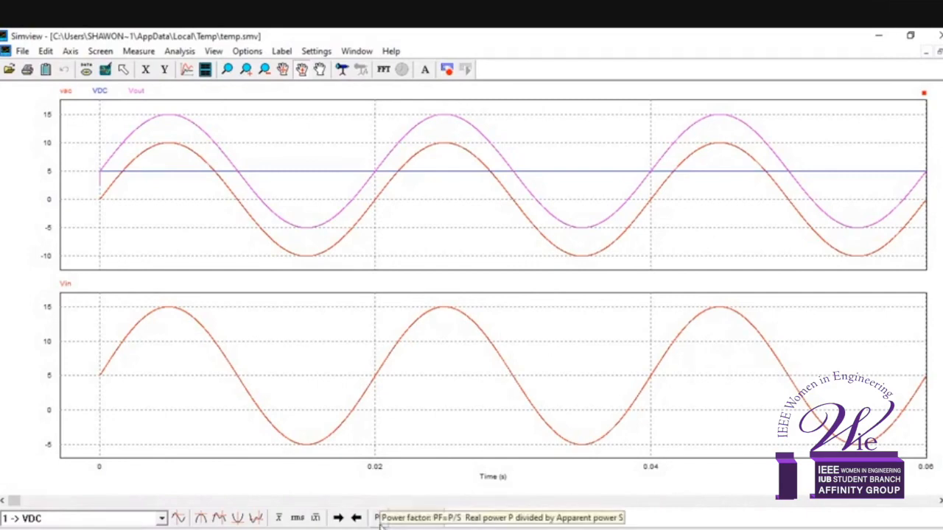
left_click(380, 520)
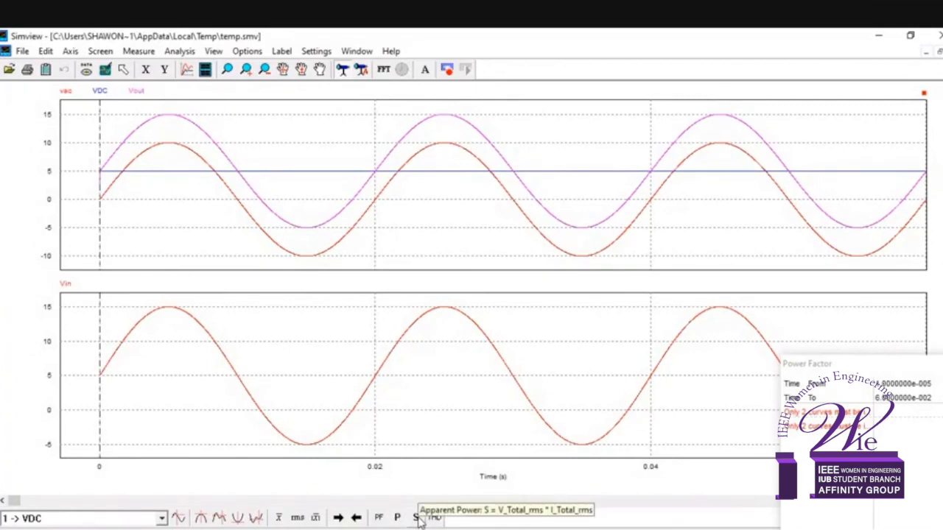
left_click(399, 519)
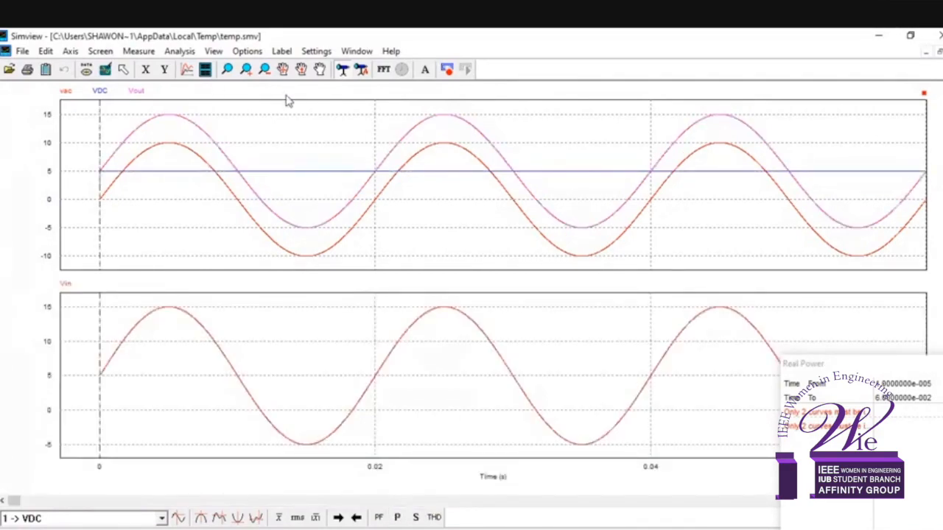
Replace the first graph's curves so that it shows only Vin and Vout.
left_click(193, 68)
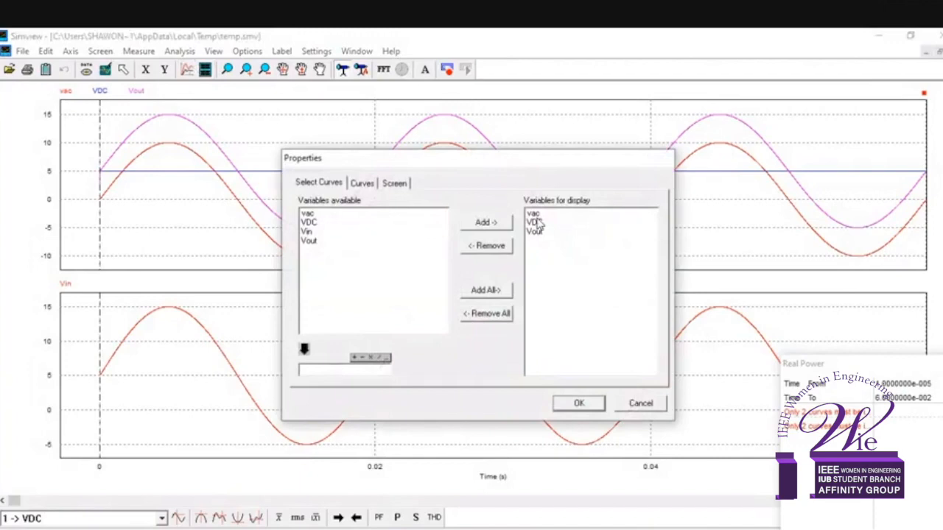
left_click(489, 314)
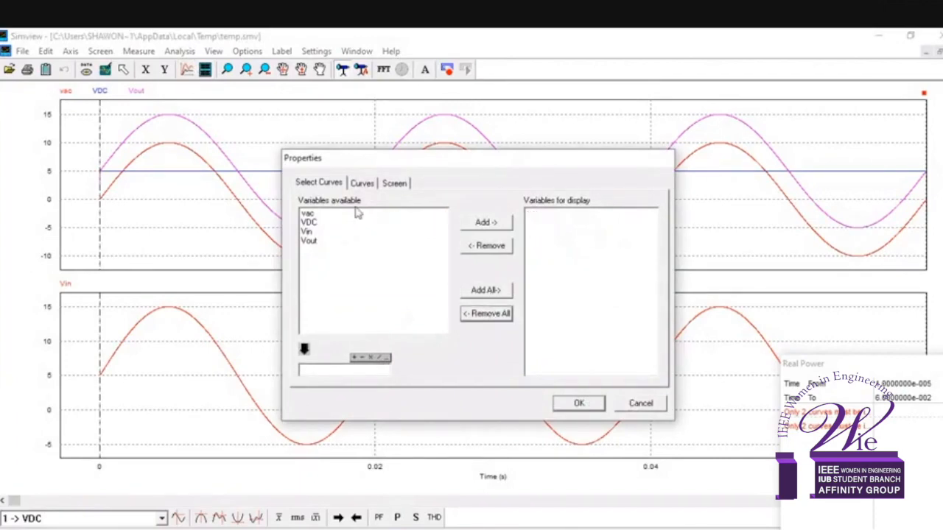
double_click(313, 234)
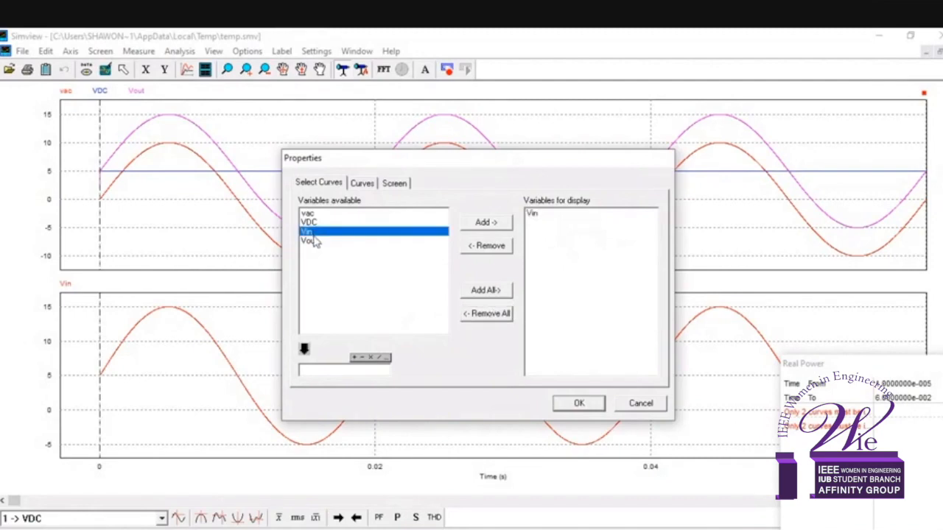
double_click(314, 243)
left_click(573, 404)
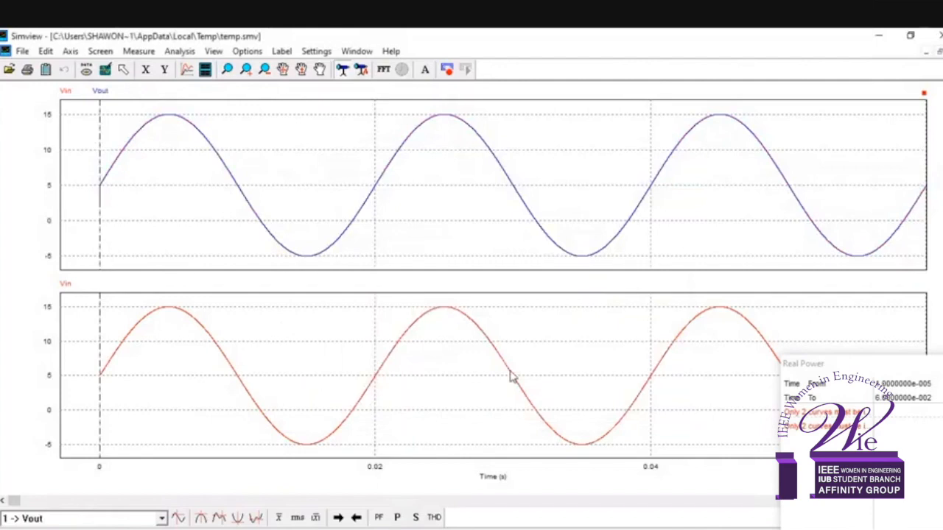
Compute real and apparent power for Vin and Vout, and measure the curves at about 0.028 s and 0.02 s.
left_click(397, 518)
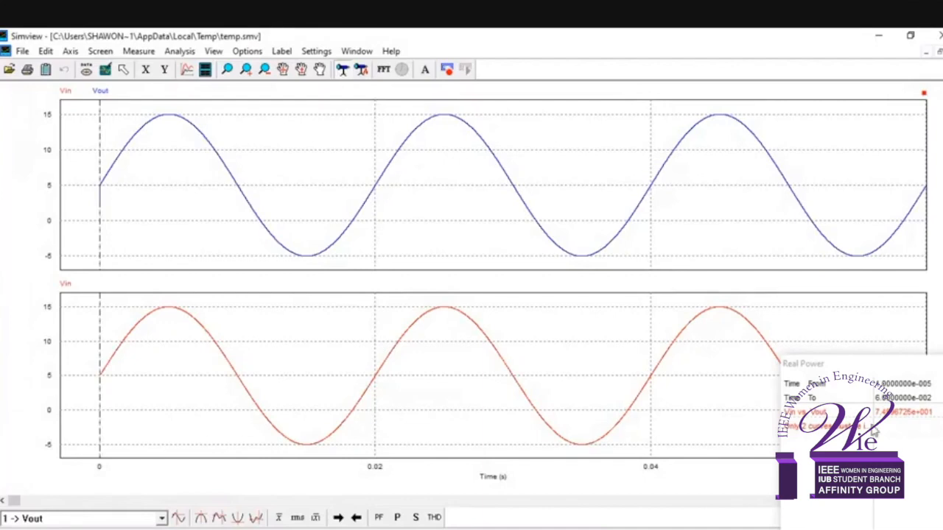
left_click(417, 518)
left_click(361, 68)
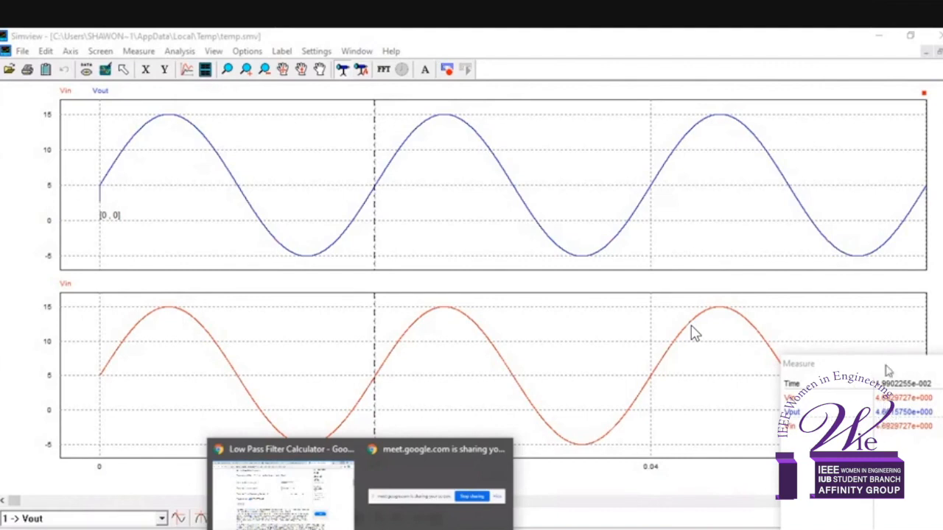
left_click(491, 346)
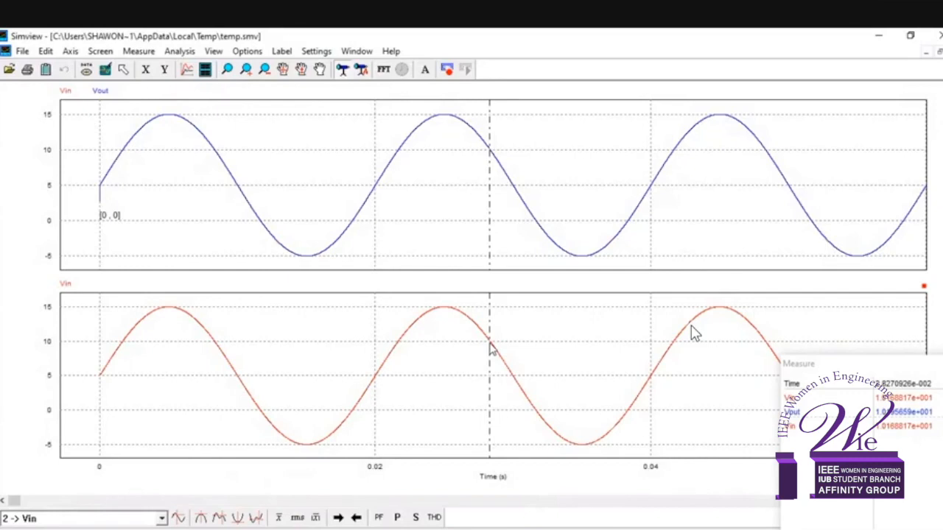
left_click(376, 192)
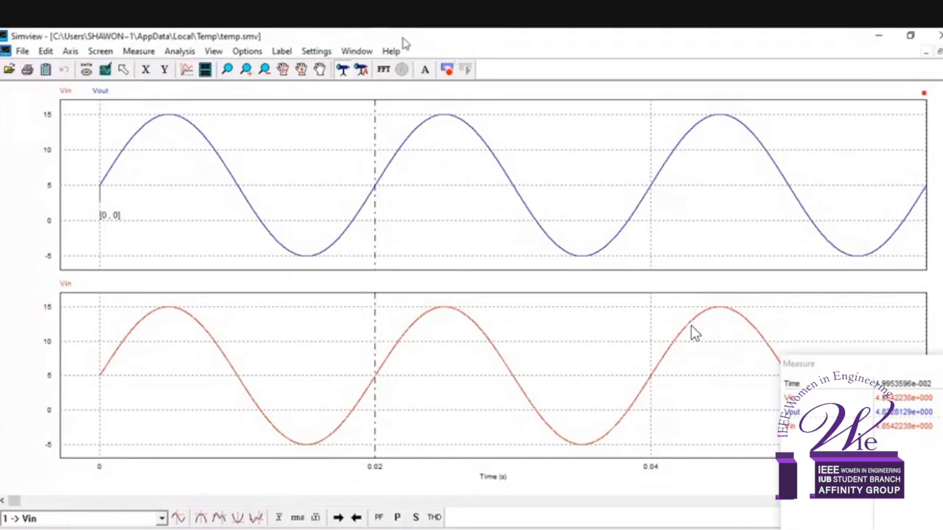
Close the measurement readout and the Simview window to return to the PSIM schematic.
left_click_drag(403, 39, 692, 141)
key("alt+Tab")
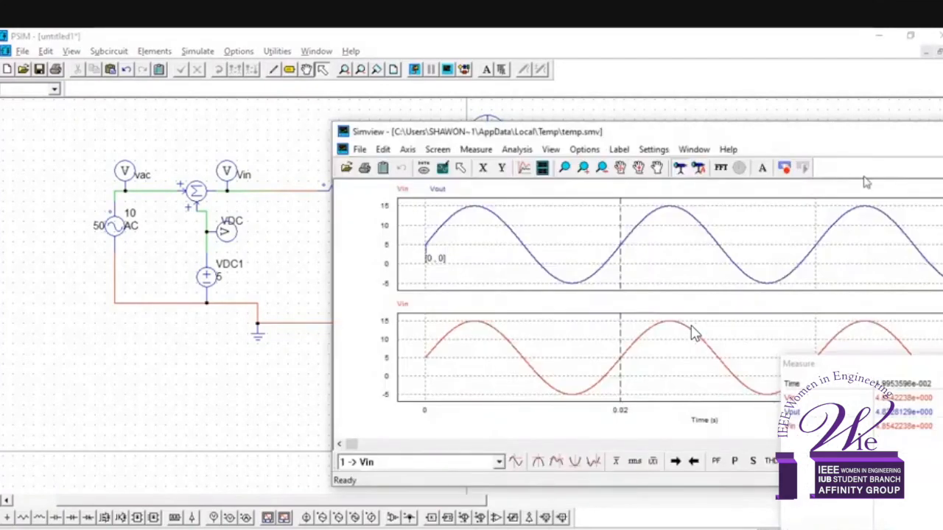
left_click_drag(829, 140, 577, 109)
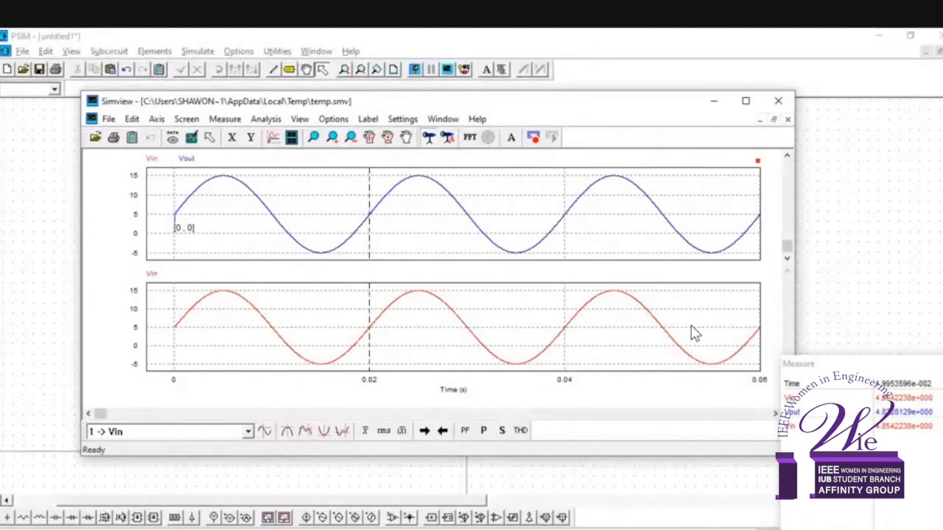
left_click(940, 364)
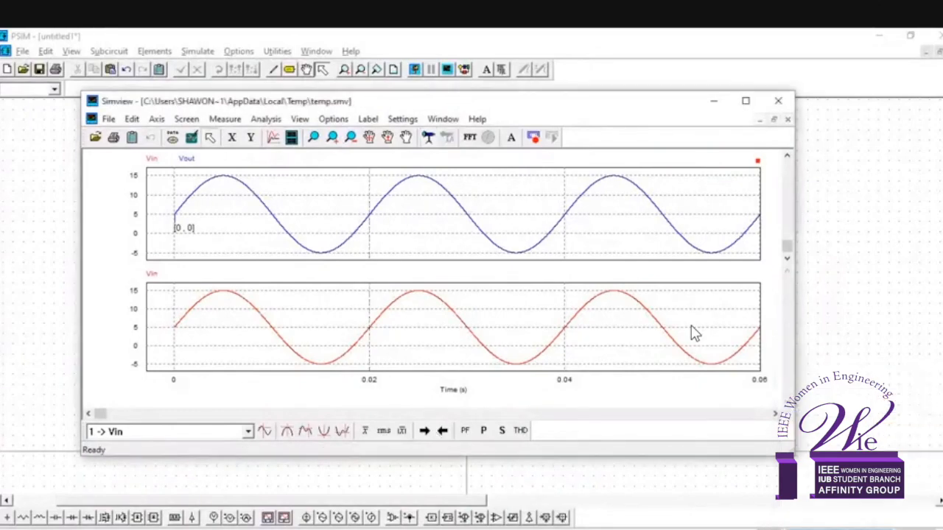
left_click(744, 102)
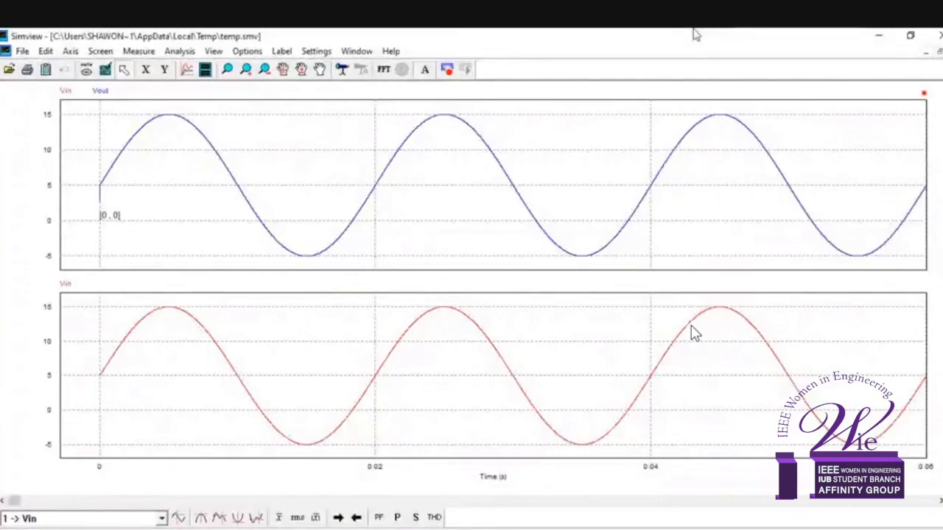
mouse_move(359, 529)
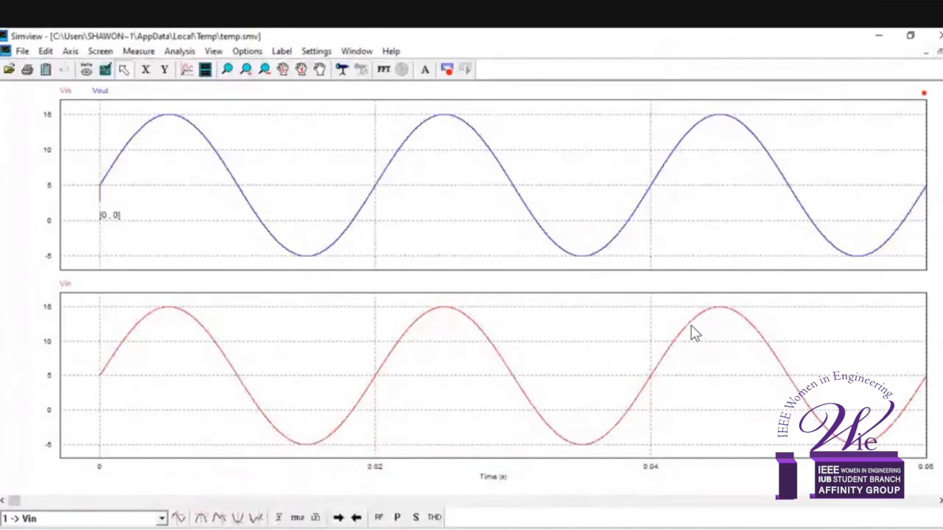
left_click(934, 35)
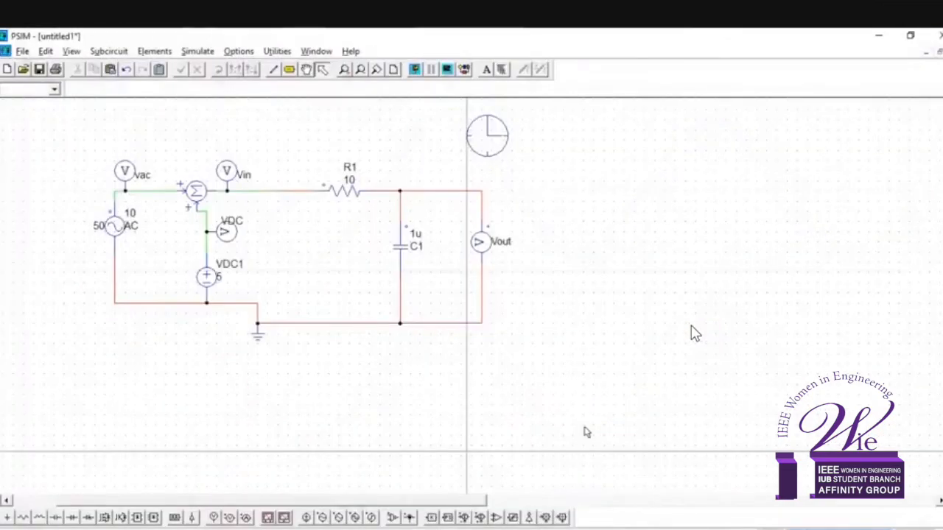
Switch to the browser to check the Google Meet call and its chat, and minimize it to return to PSIM.
mouse_move(359, 529)
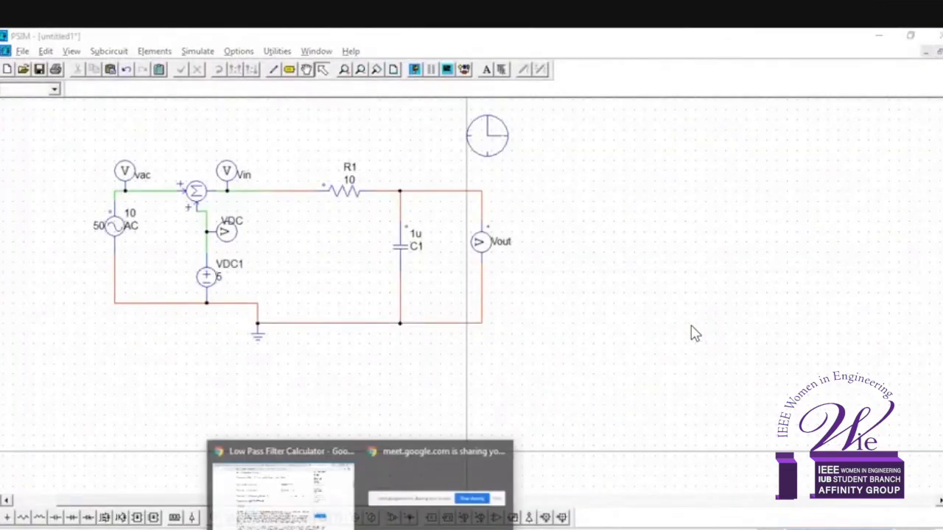
left_click(313, 498)
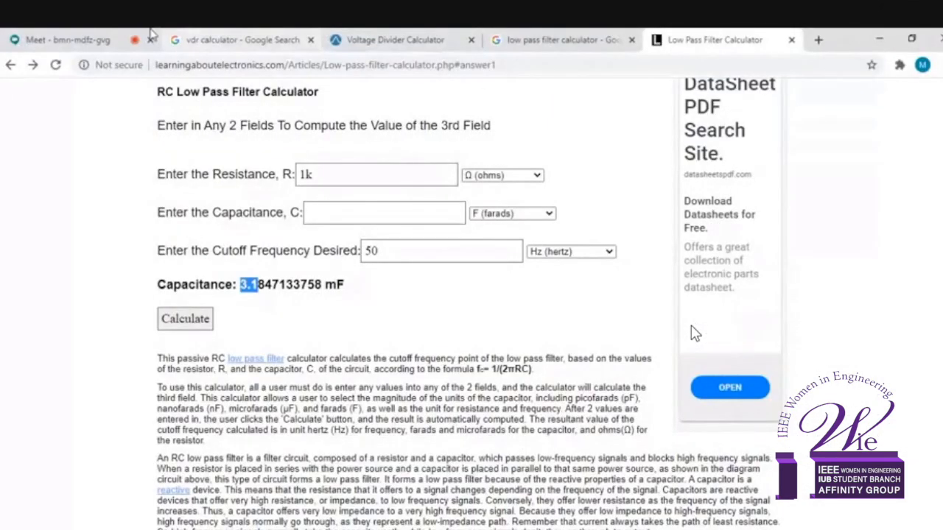
left_click(50, 36)
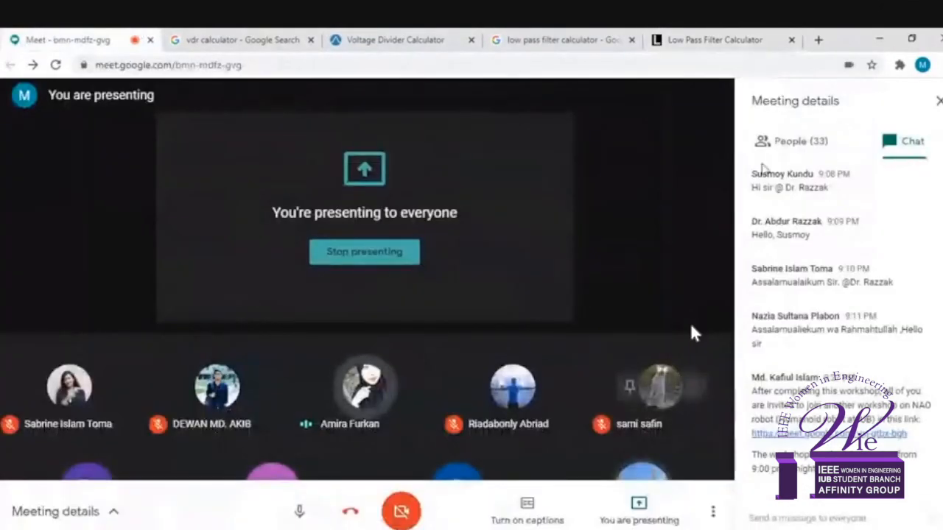
left_click(880, 36)
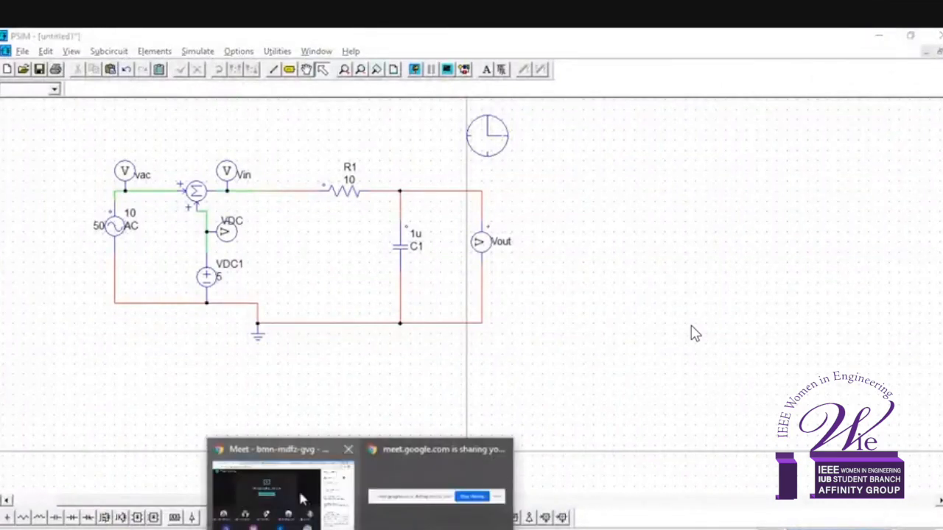
left_click(283, 490)
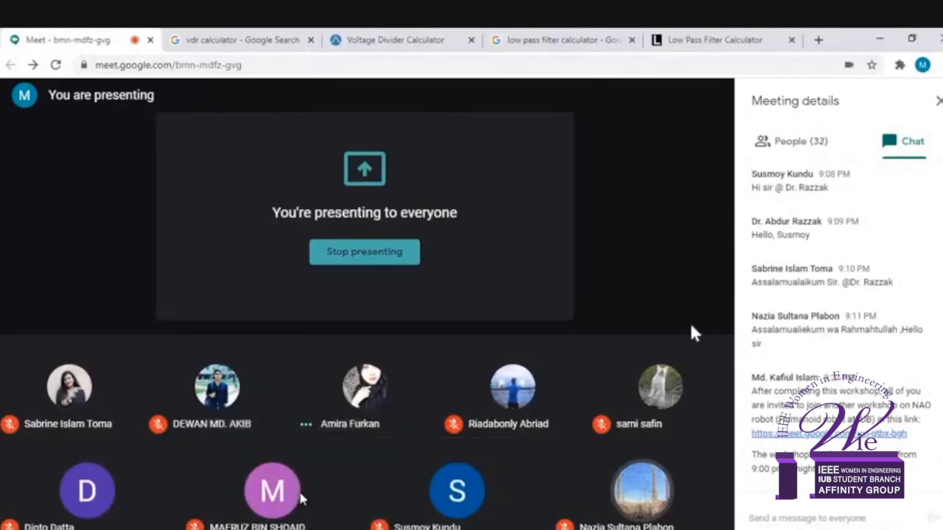
mouse_move(301, 498)
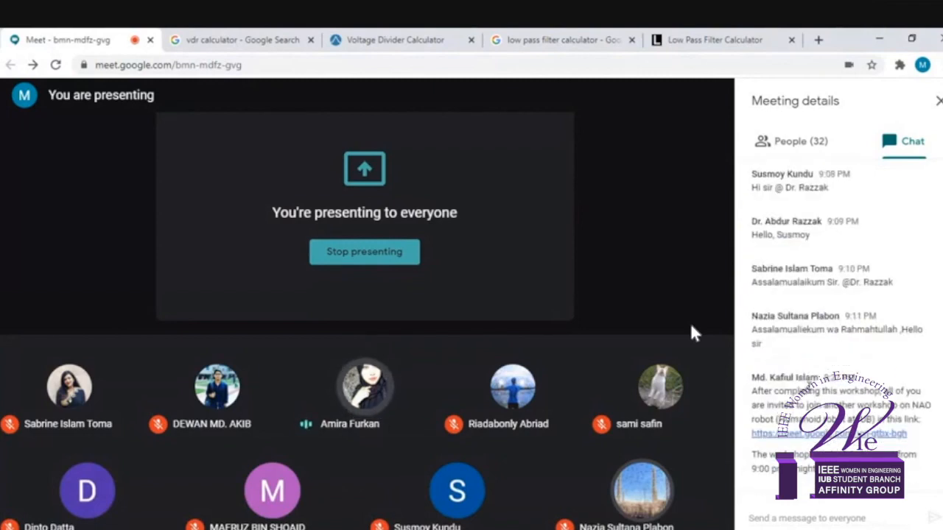
left_click(879, 39)
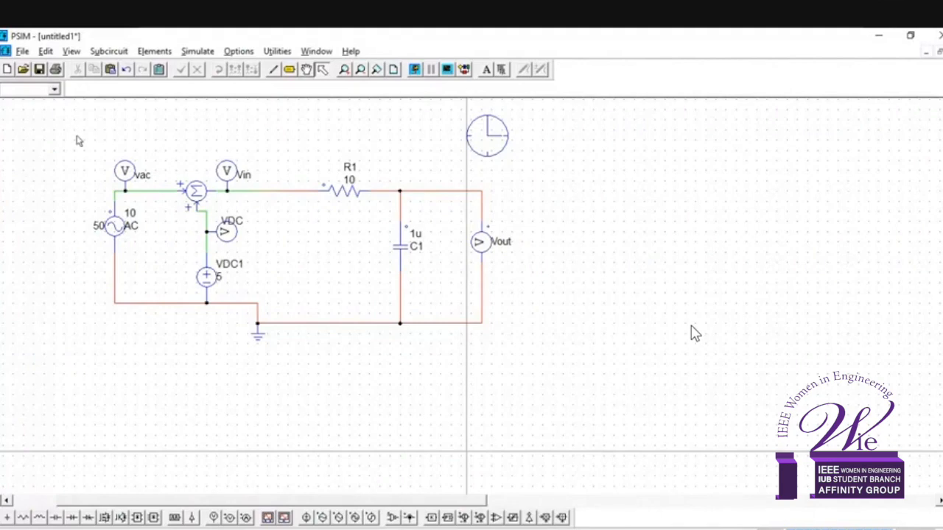
Create a new blank schematic and place a DC voltage source in the left part of the sheet.
left_click(8, 70)
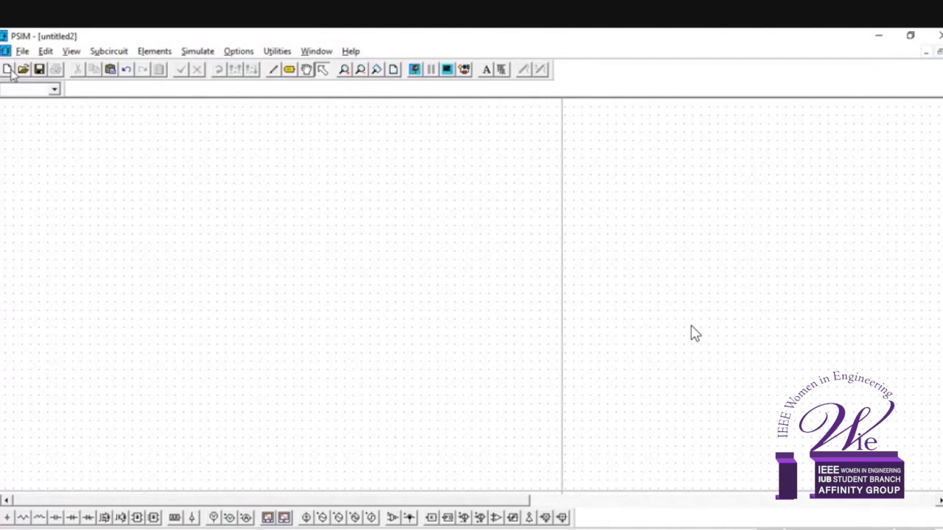
left_click(307, 517)
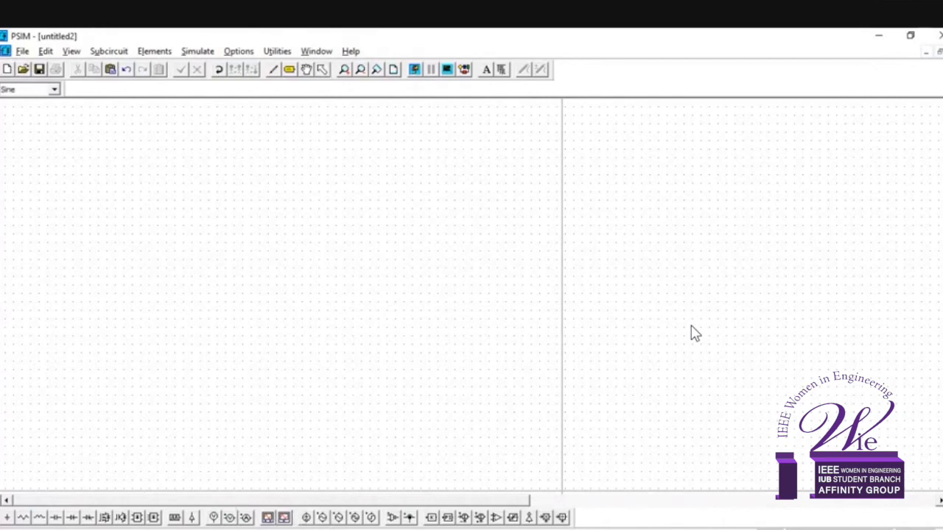
key("Escape")
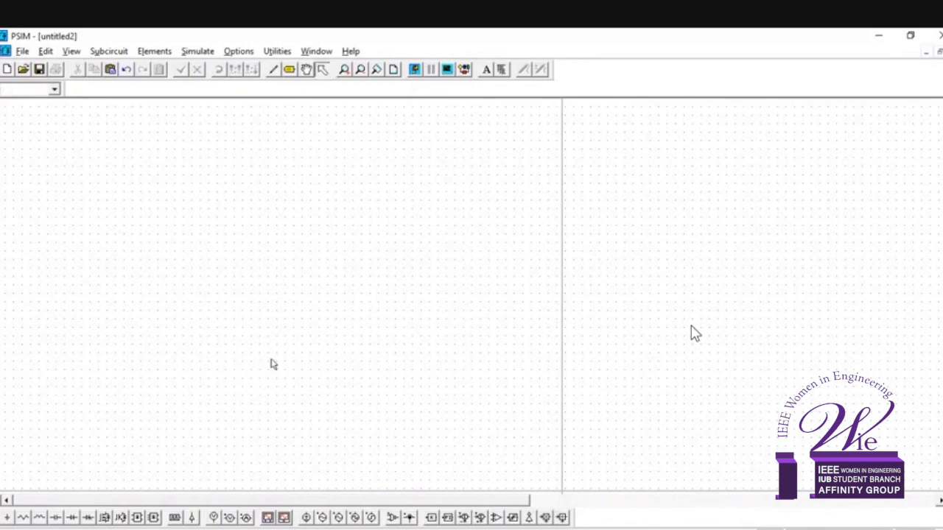
left_click(307, 517)
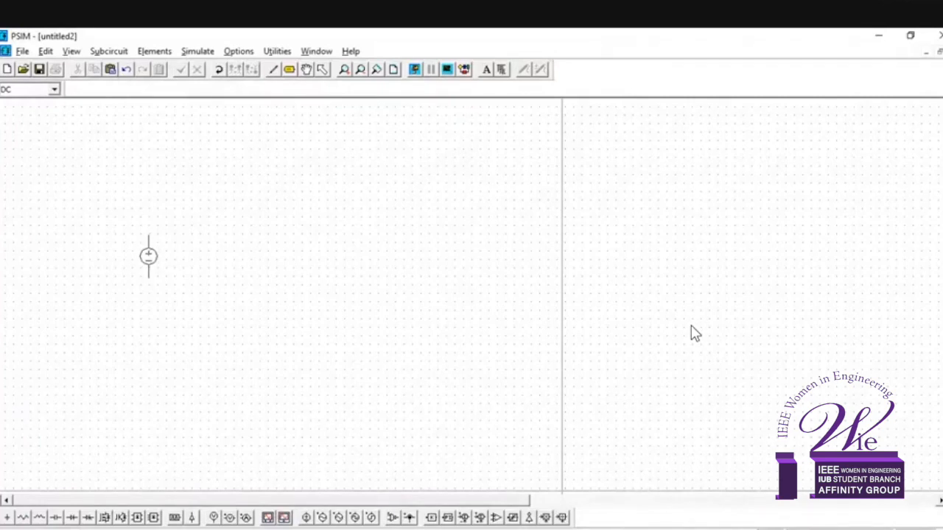
left_click(148, 256)
key("Escape")
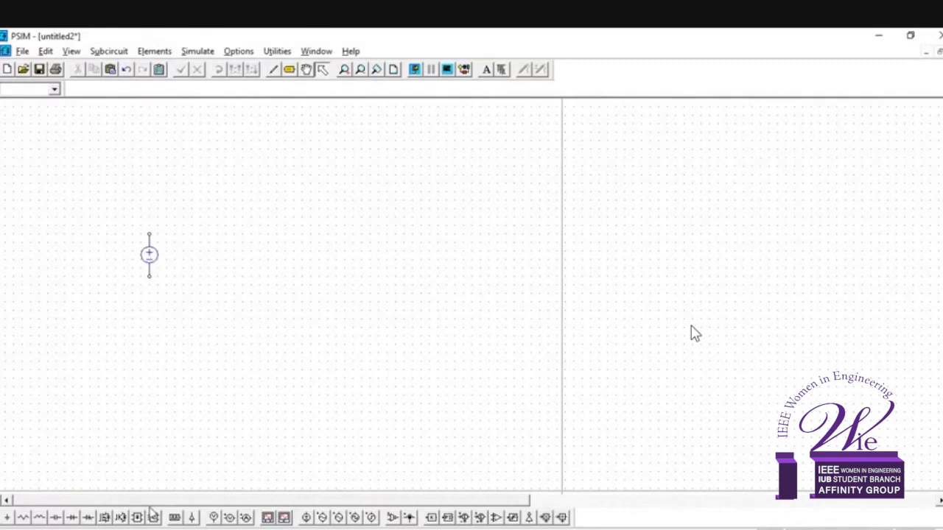
Place a resistor above and beside the DC source and wire both into a closed rectangular loop.
left_click(22, 518)
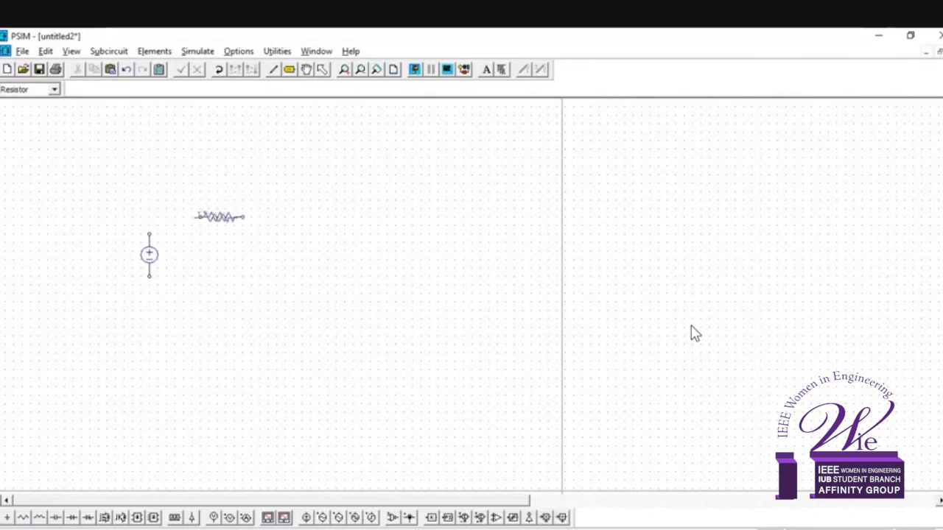
left_click(221, 216)
key("Escape")
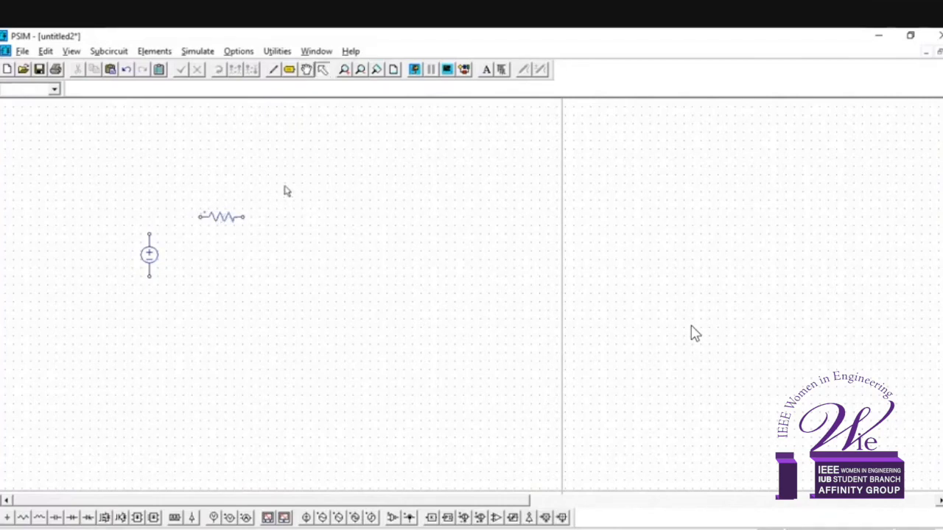
left_click(273, 70)
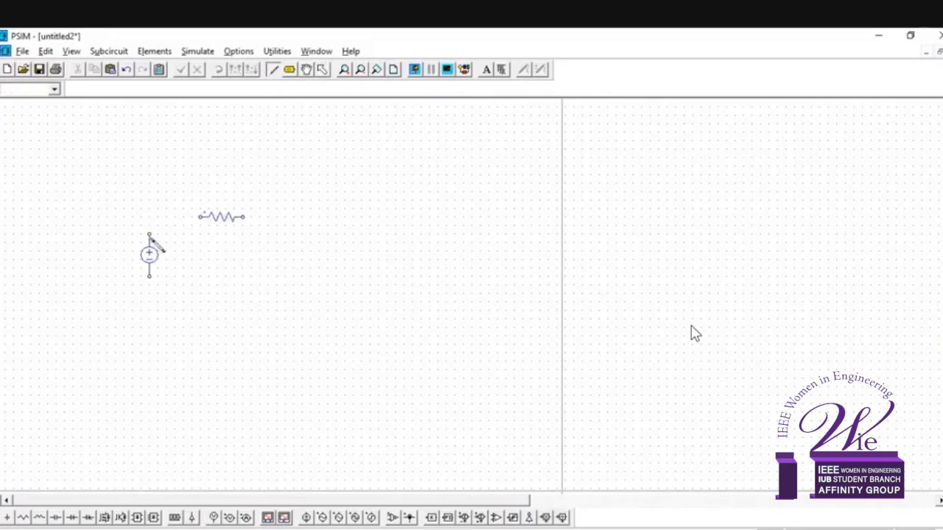
mouse_move(149, 235)
left_mouse_down()
mouse_move(150, 216)
mouse_move(193, 217)
mouse_move(273, 283)
mouse_move(250, 293)
left_mouse_up()
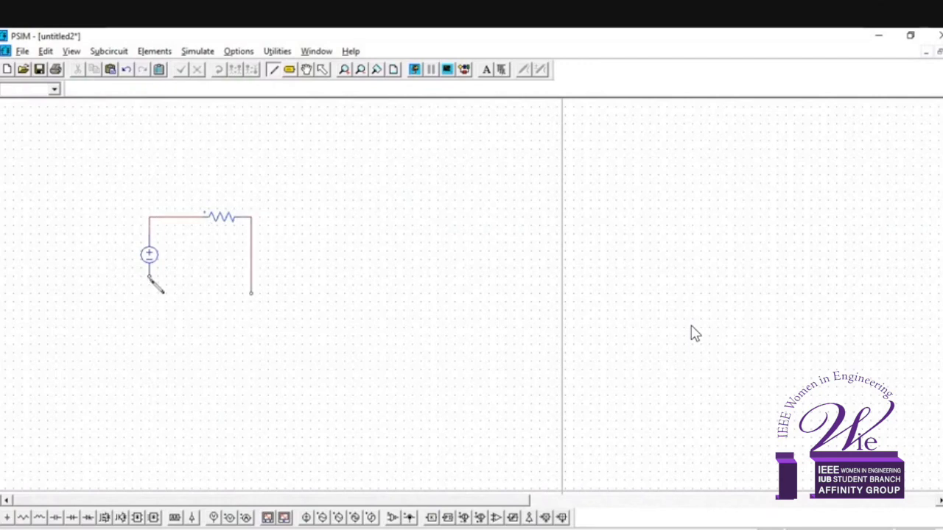
mouse_move(157, 283)
left_mouse_down()
mouse_move(198, 318)
mouse_move(257, 305)
left_mouse_up()
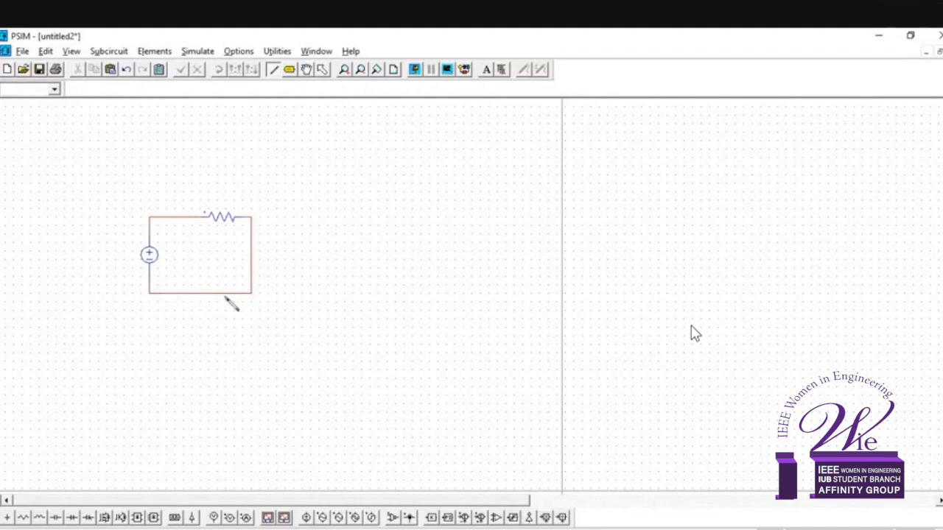
Set the DC voltage source's amplitude to 5 and display its name and amplitude on the schematic.
double_click(160, 263)
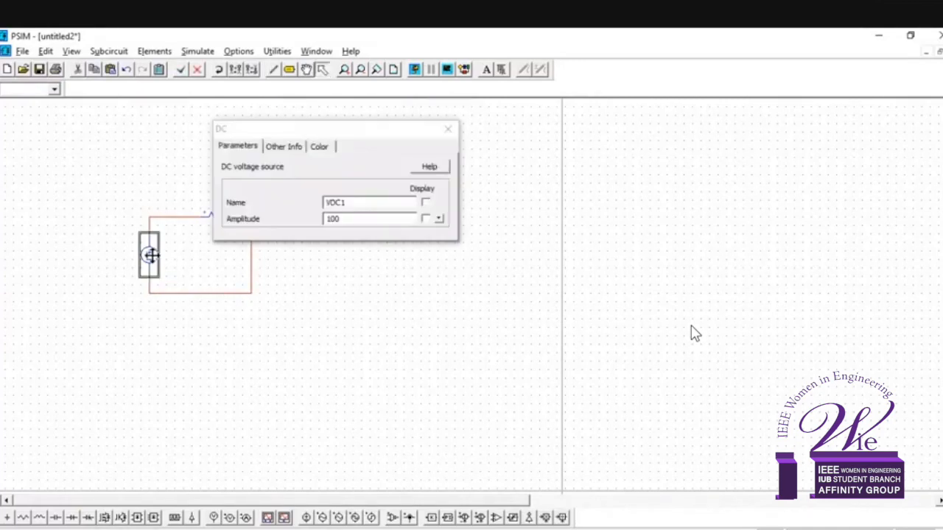
left_click(426, 202)
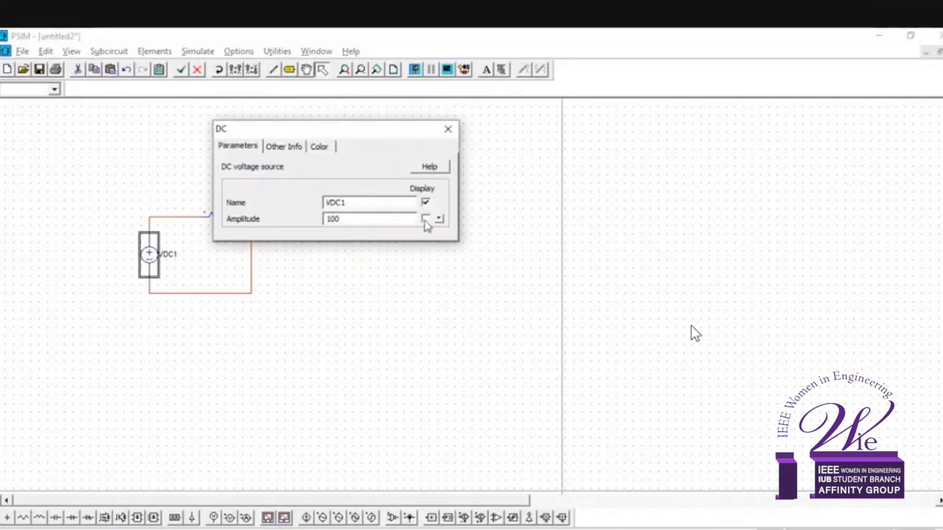
left_click(425, 219)
key("BackSpace")
key("BackSpace")
key("BackSpace")
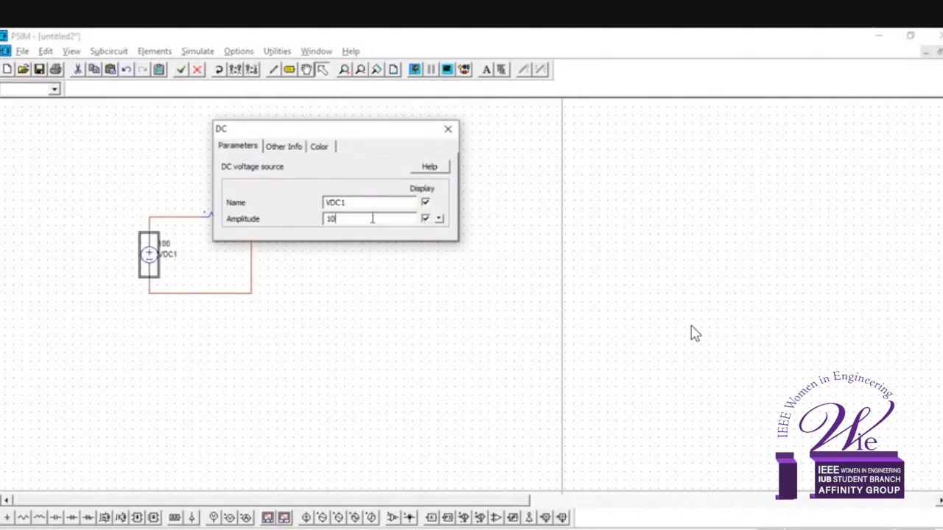
type("5")
left_click(391, 355)
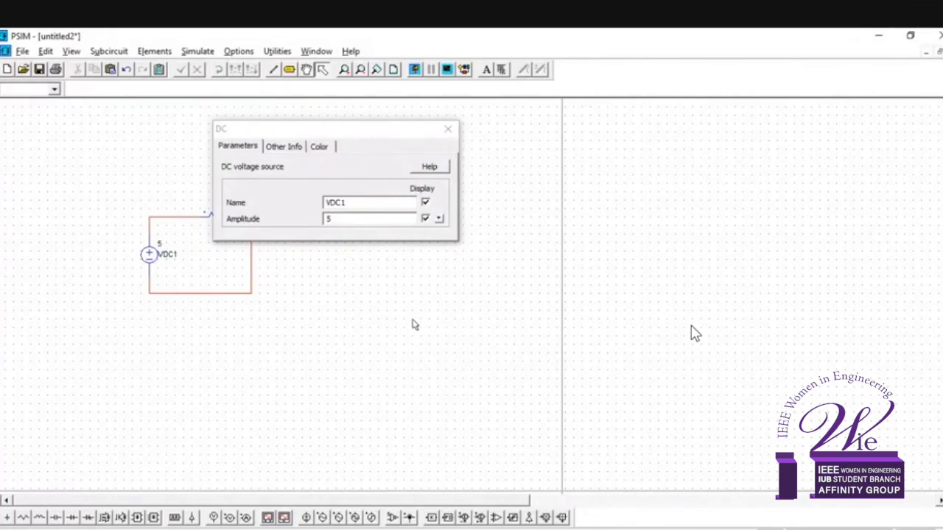
left_click(446, 129)
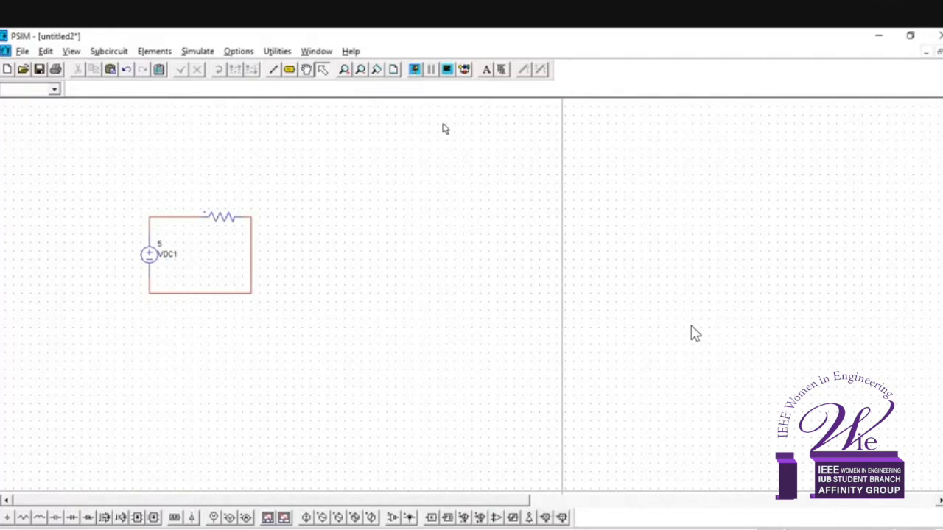
Try a voltage probe at the resistor's far end, run the simulation, view the V1 waveform, and close Simview.
left_click(214, 518)
left_click(252, 216)
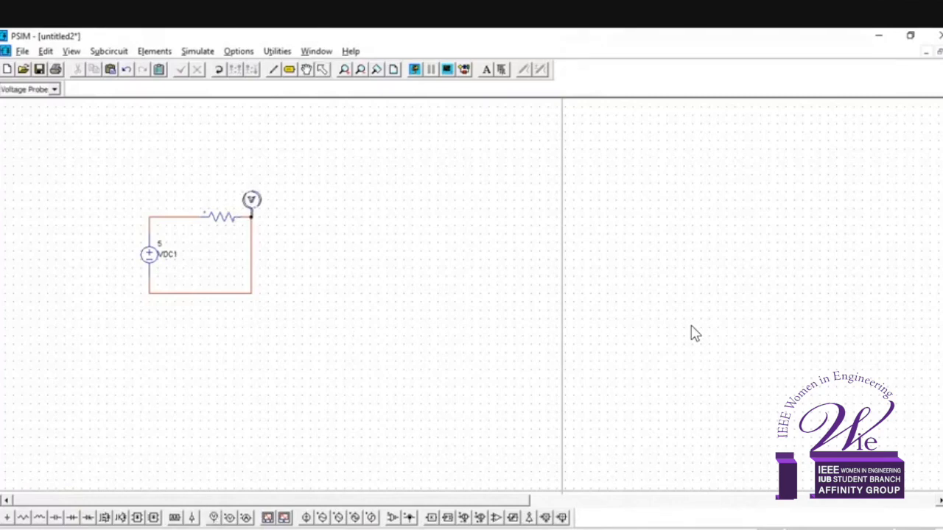
key("Escape")
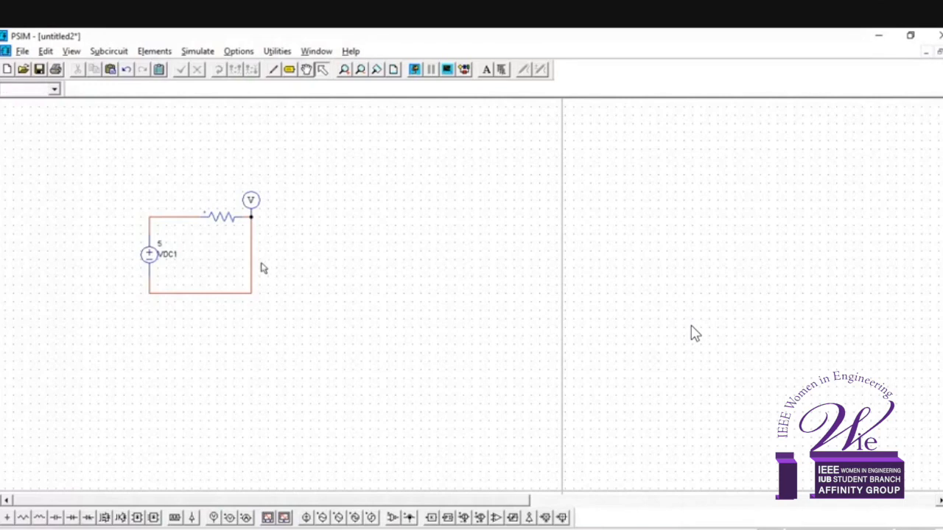
left_click(414, 70)
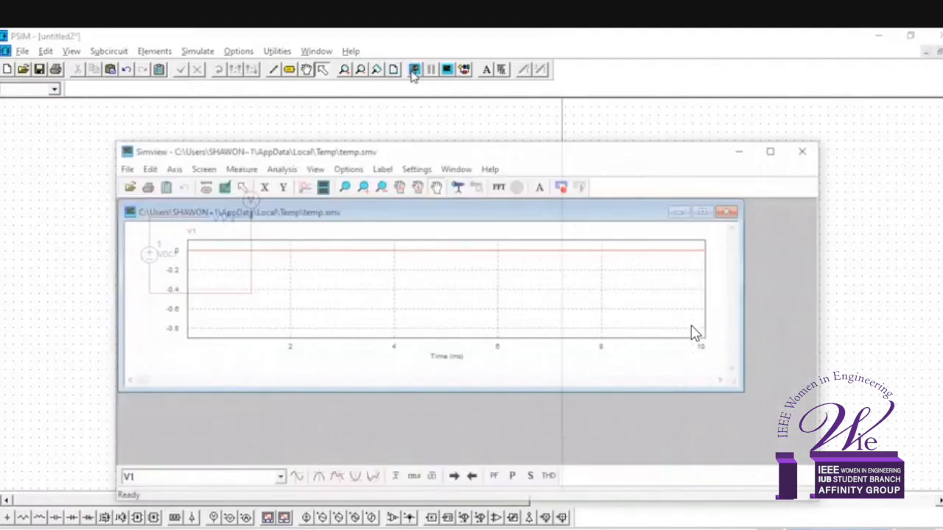
double_click(605, 216)
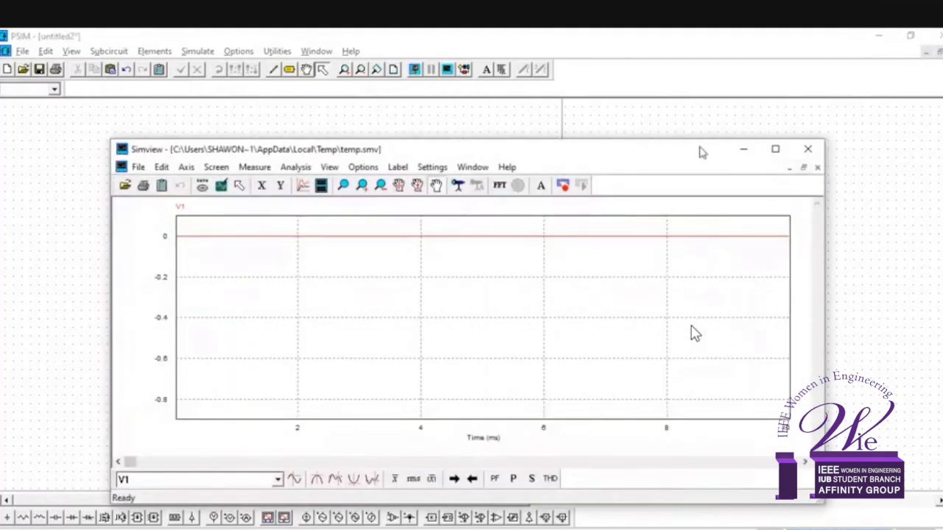
left_click(808, 149)
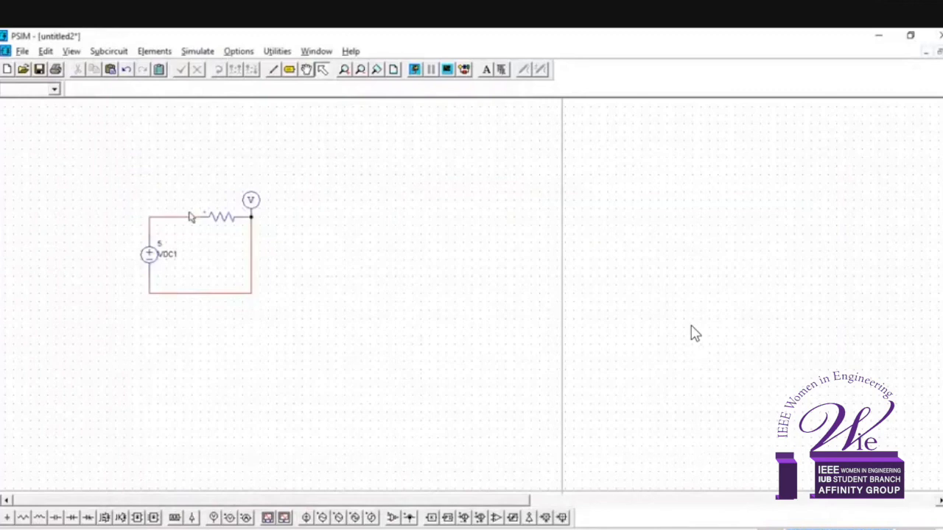
Place a voltage probe on the wire between the source and the resistor, and delete the probe at the resistor's far end.
left_click(214, 518)
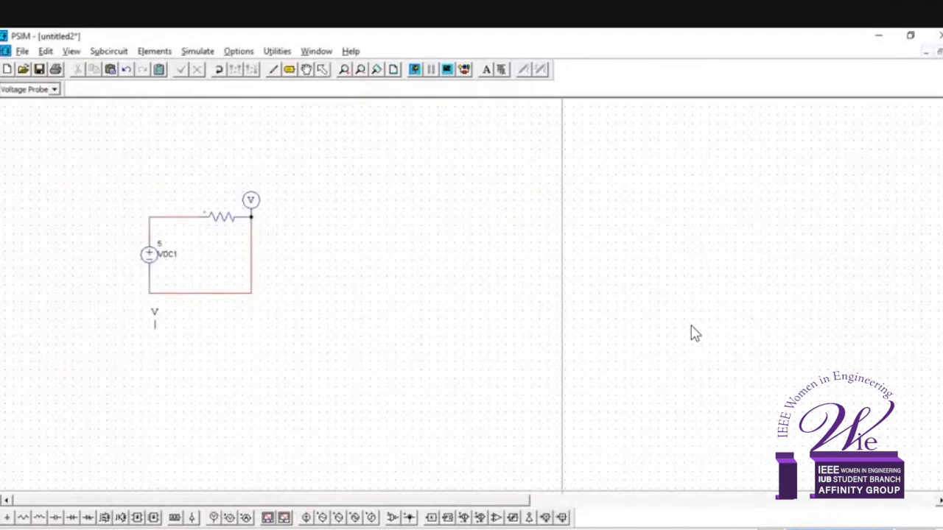
left_click(157, 215)
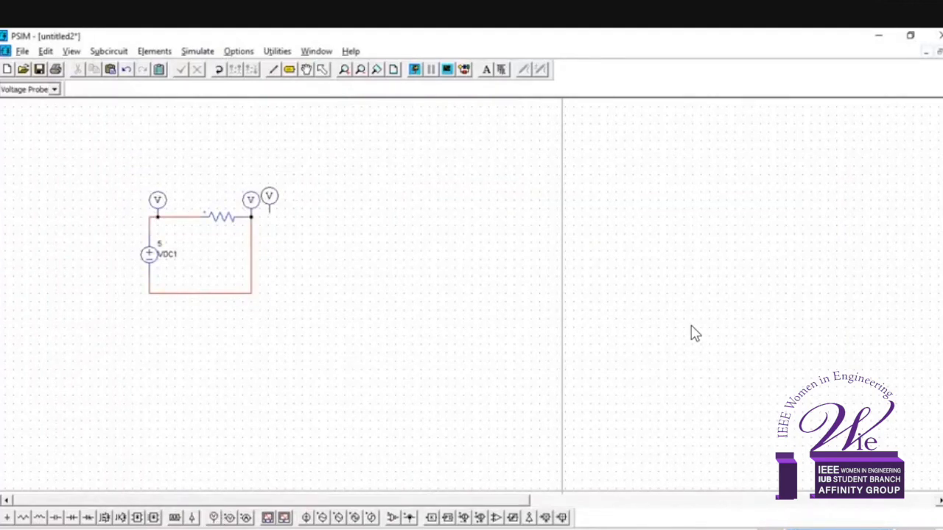
key("Escape")
left_click(251, 200)
key("Delete")
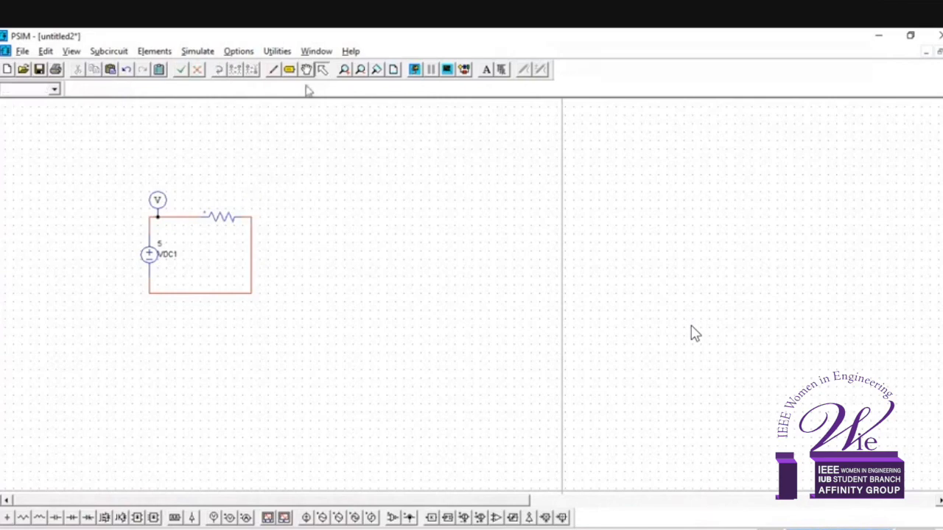
Run the simulation and examine the V2 waveform in Simview, enlarging the plot and placing the window beside the circuit.
left_click(414, 70)
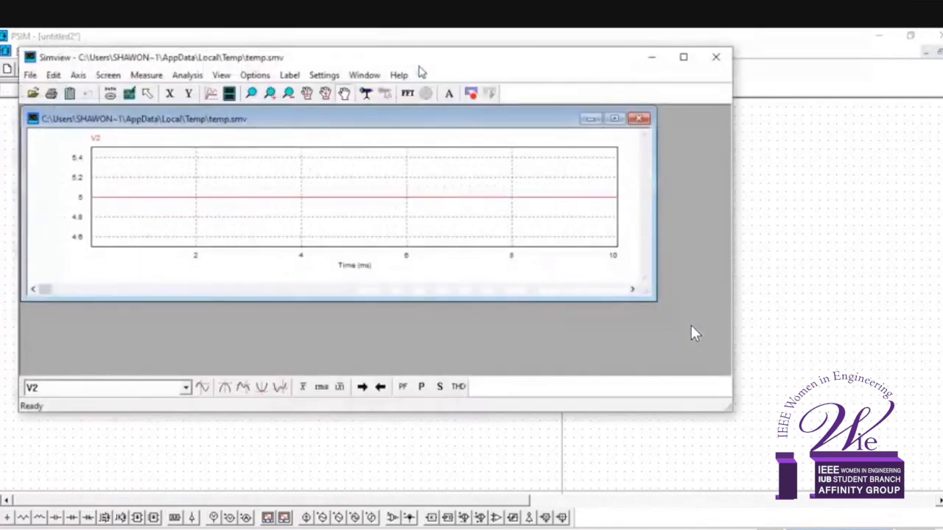
left_click(615, 118)
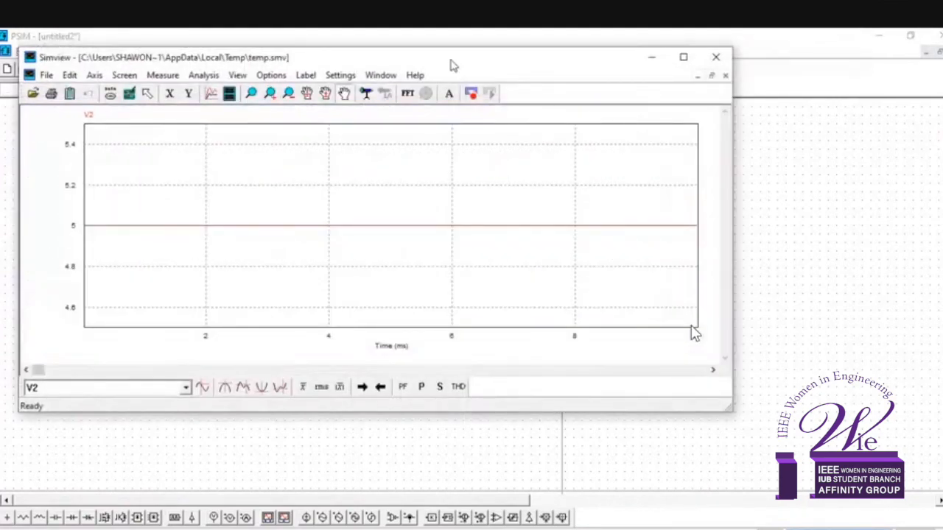
left_click_drag(471, 67, 765, 103)
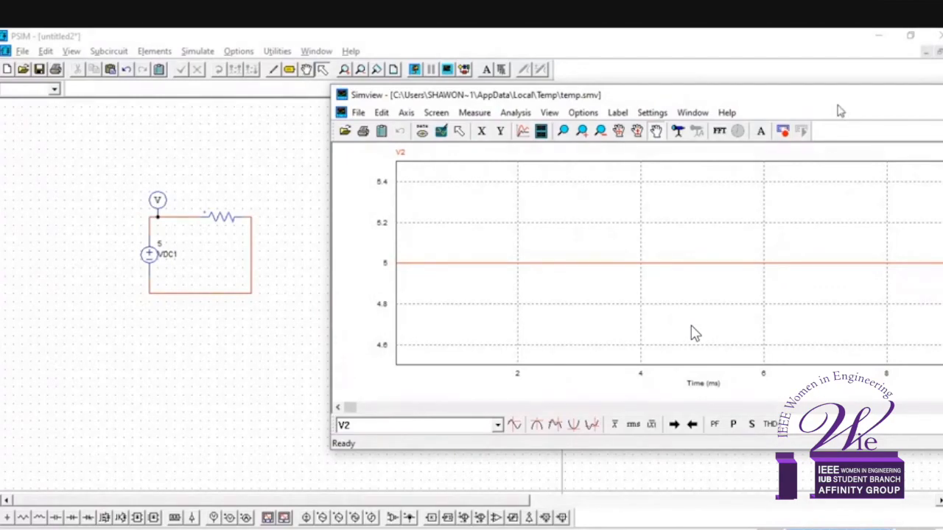
Add a ground at the loop corner below the DC source and rerun the simulation.
left_click(8, 515)
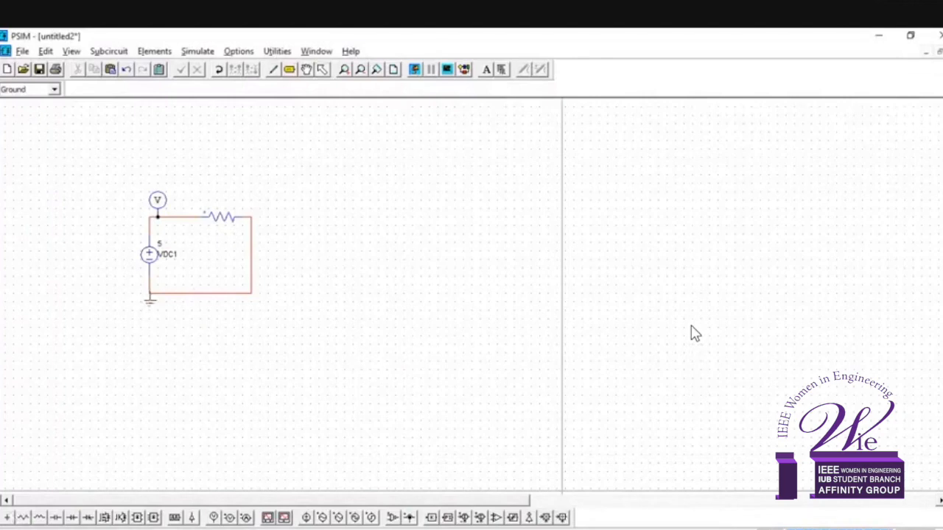
left_click(149, 299)
right_click(404, 175)
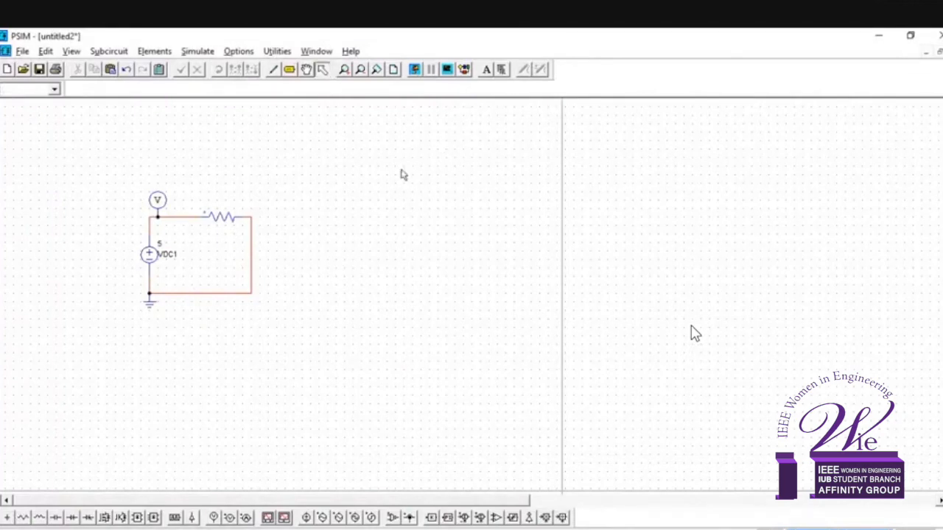
left_click(414, 70)
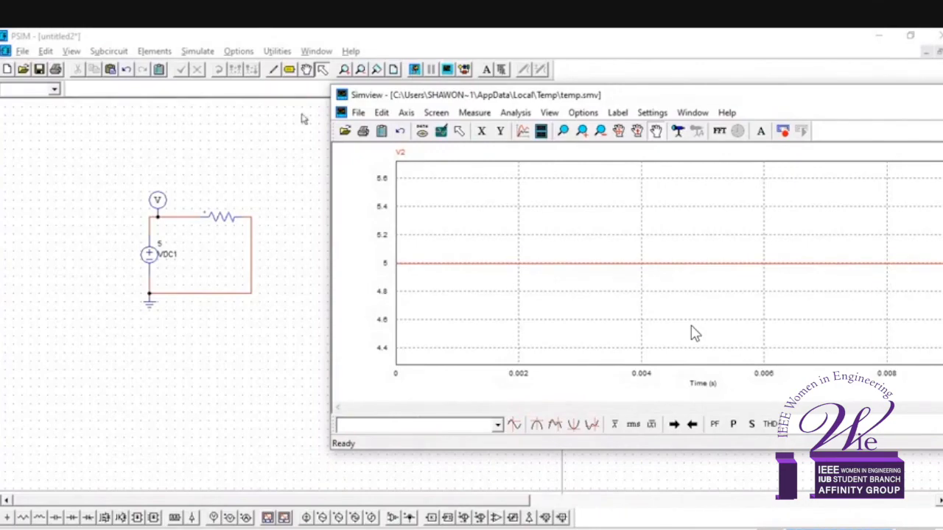
Delete the ground below the DC source and rerun the simulation to compare the V2 waveform without it.
left_click(149, 306)
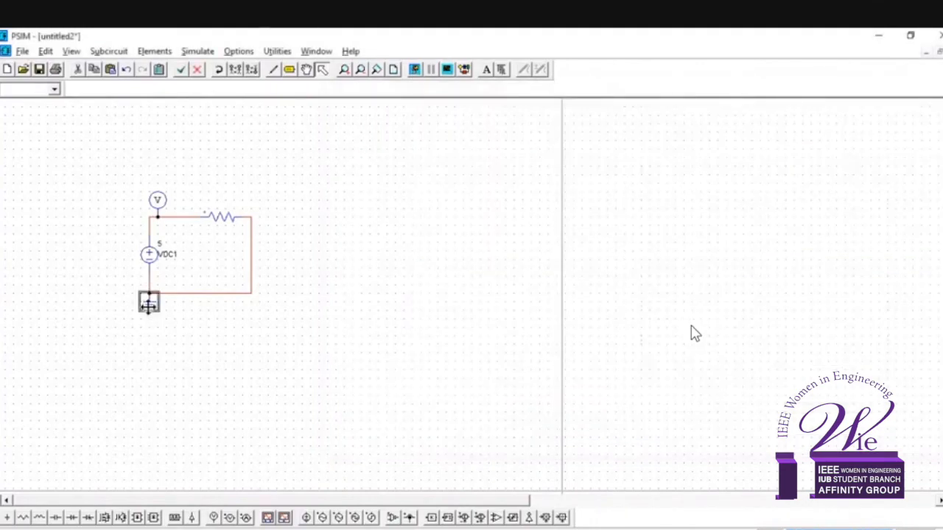
key("Delete")
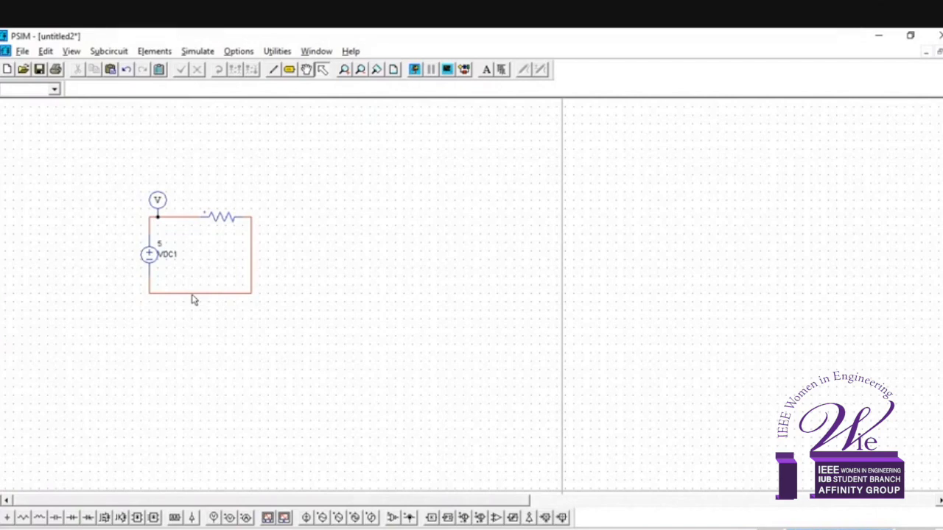
left_click(415, 70)
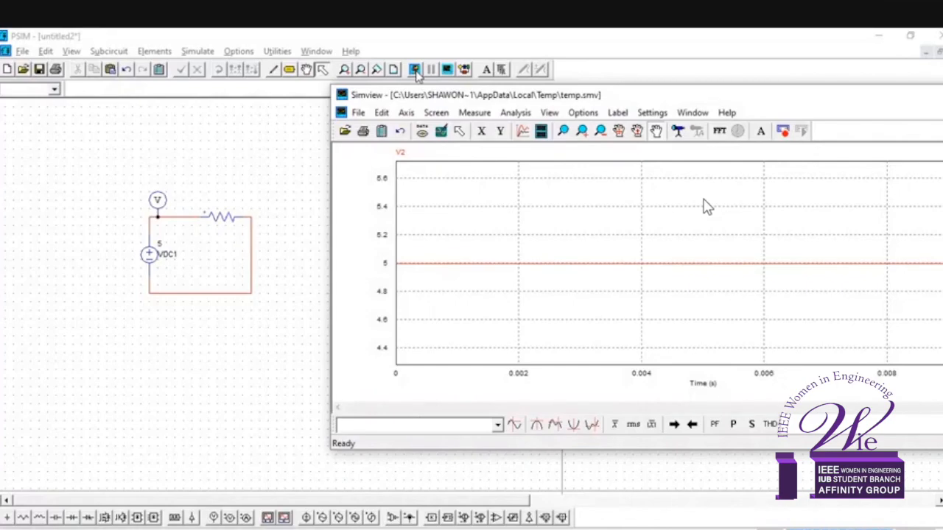
Put a ground back on the loop corner below the DC source's negative terminal.
left_click(7, 521)
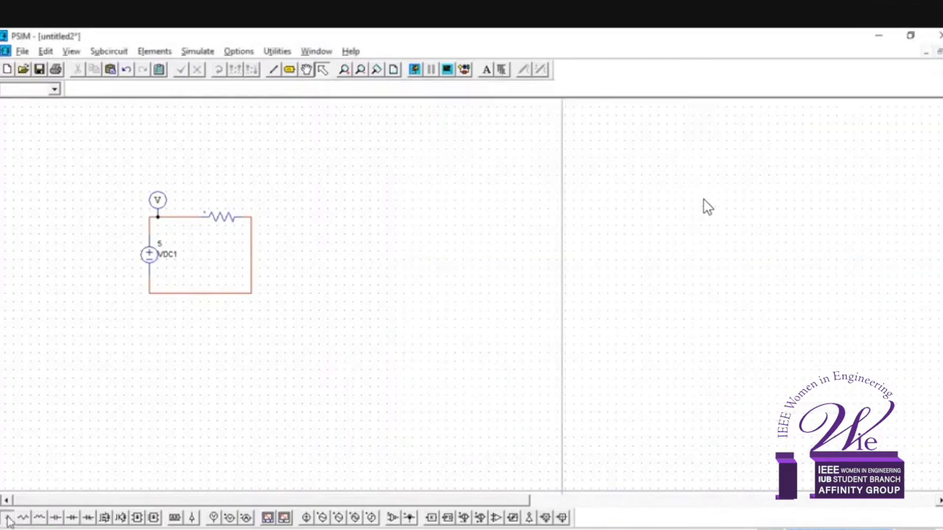
left_click(149, 296)
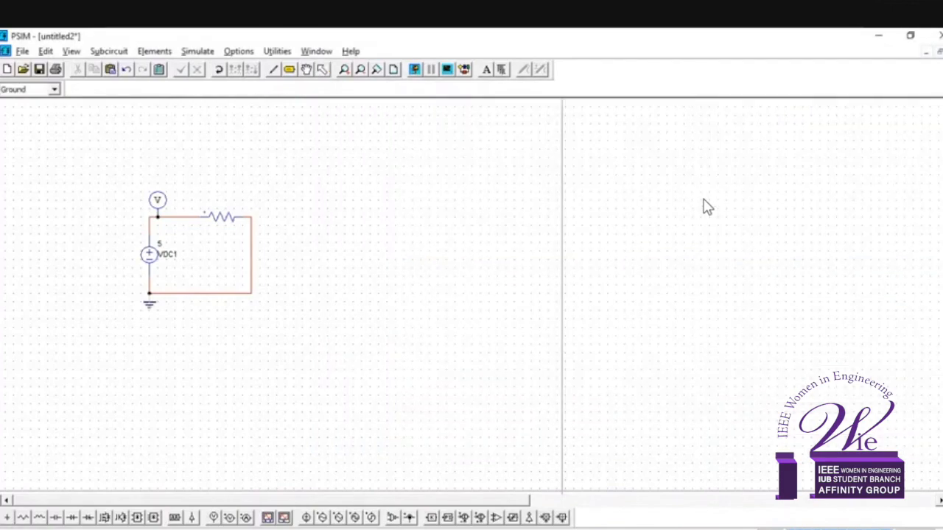